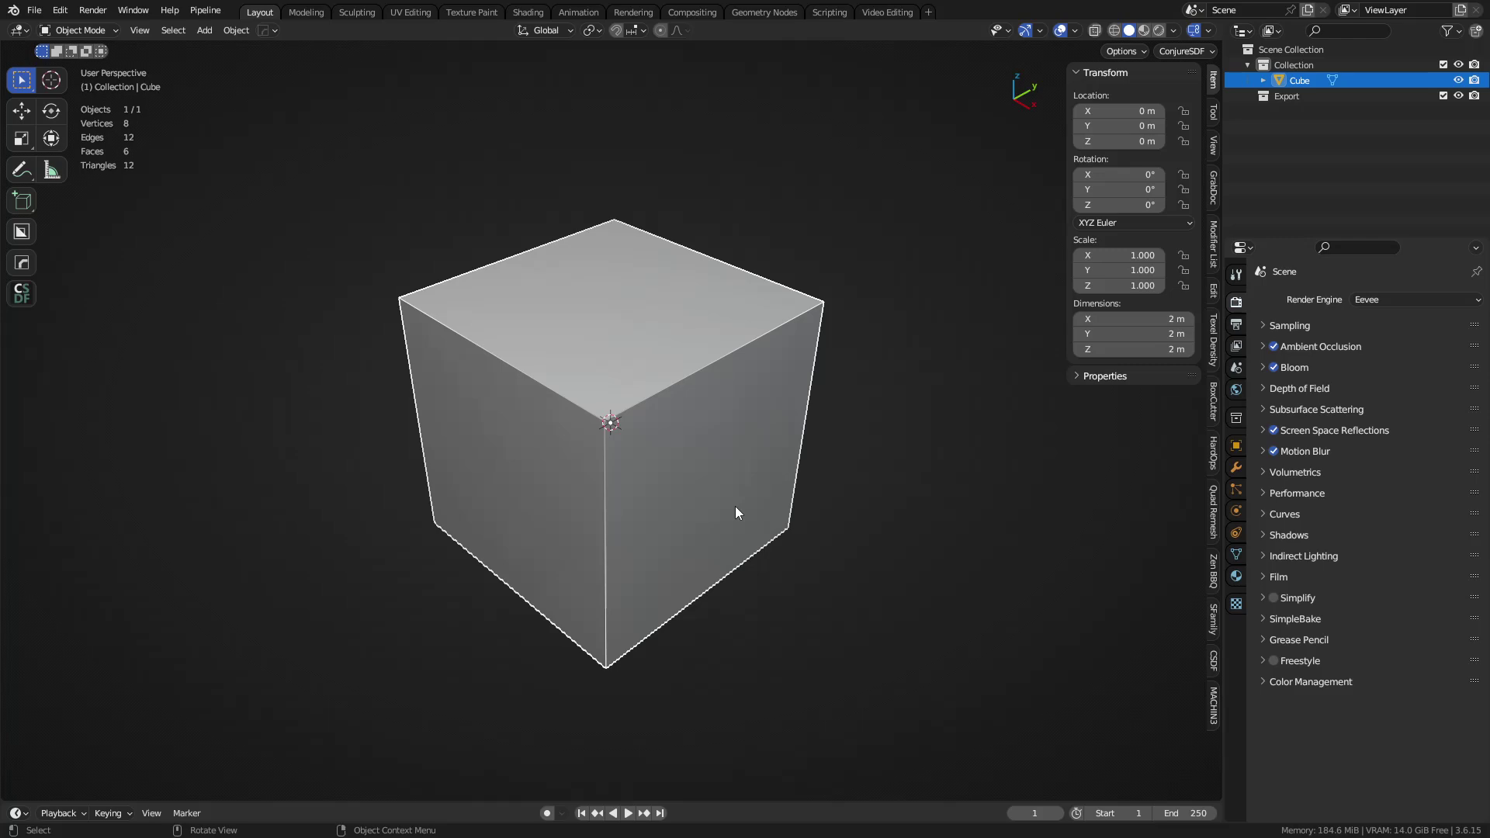
Switch the cube to Sculpt Mode and voxel remesh it with a much smaller voxel size
key("ctrl+Tab")
left_click(668, 472)
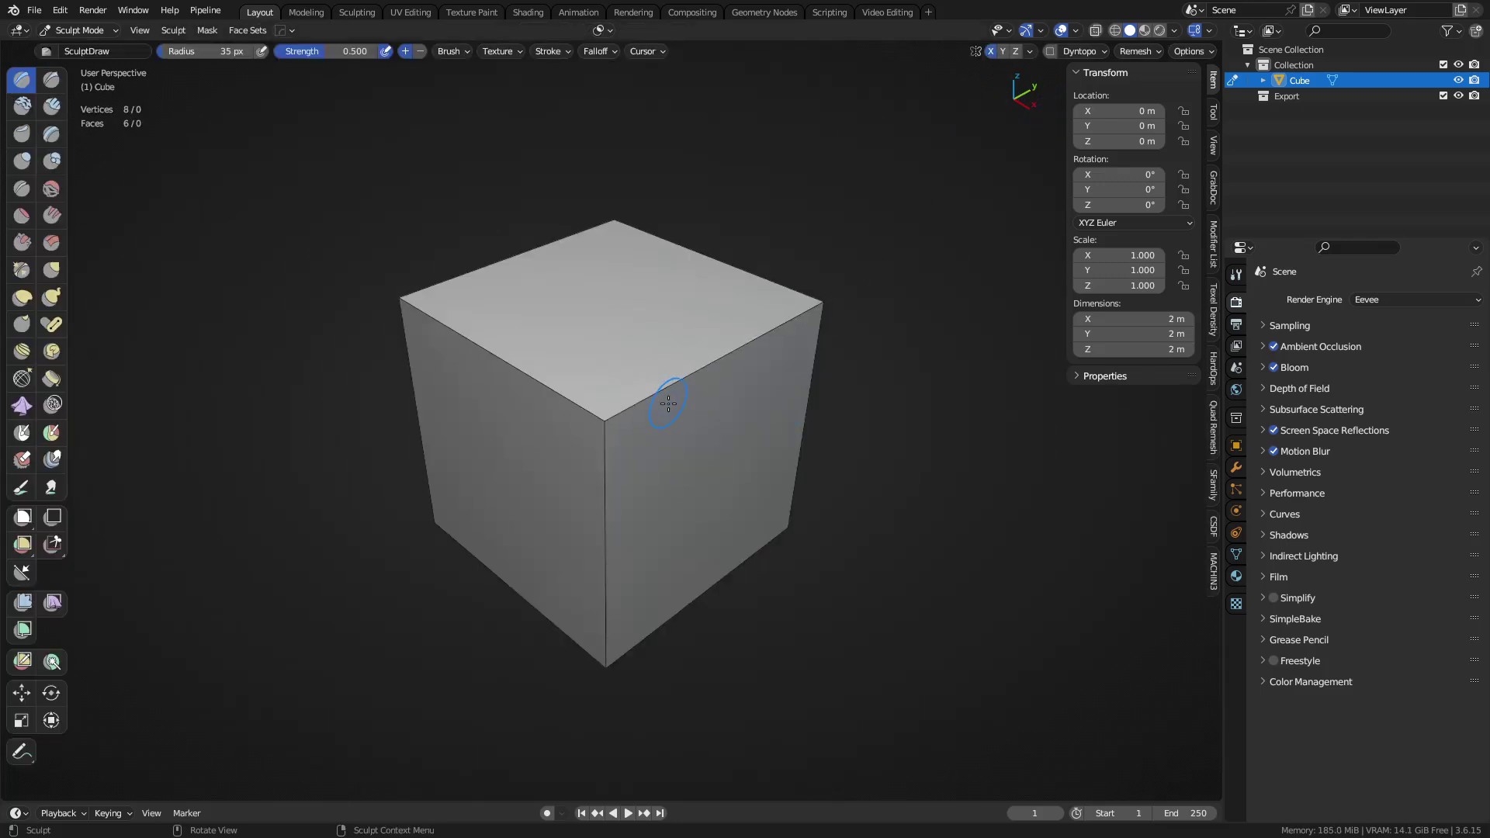
key("r")
left_click(697, 458)
key("ctrl+r")
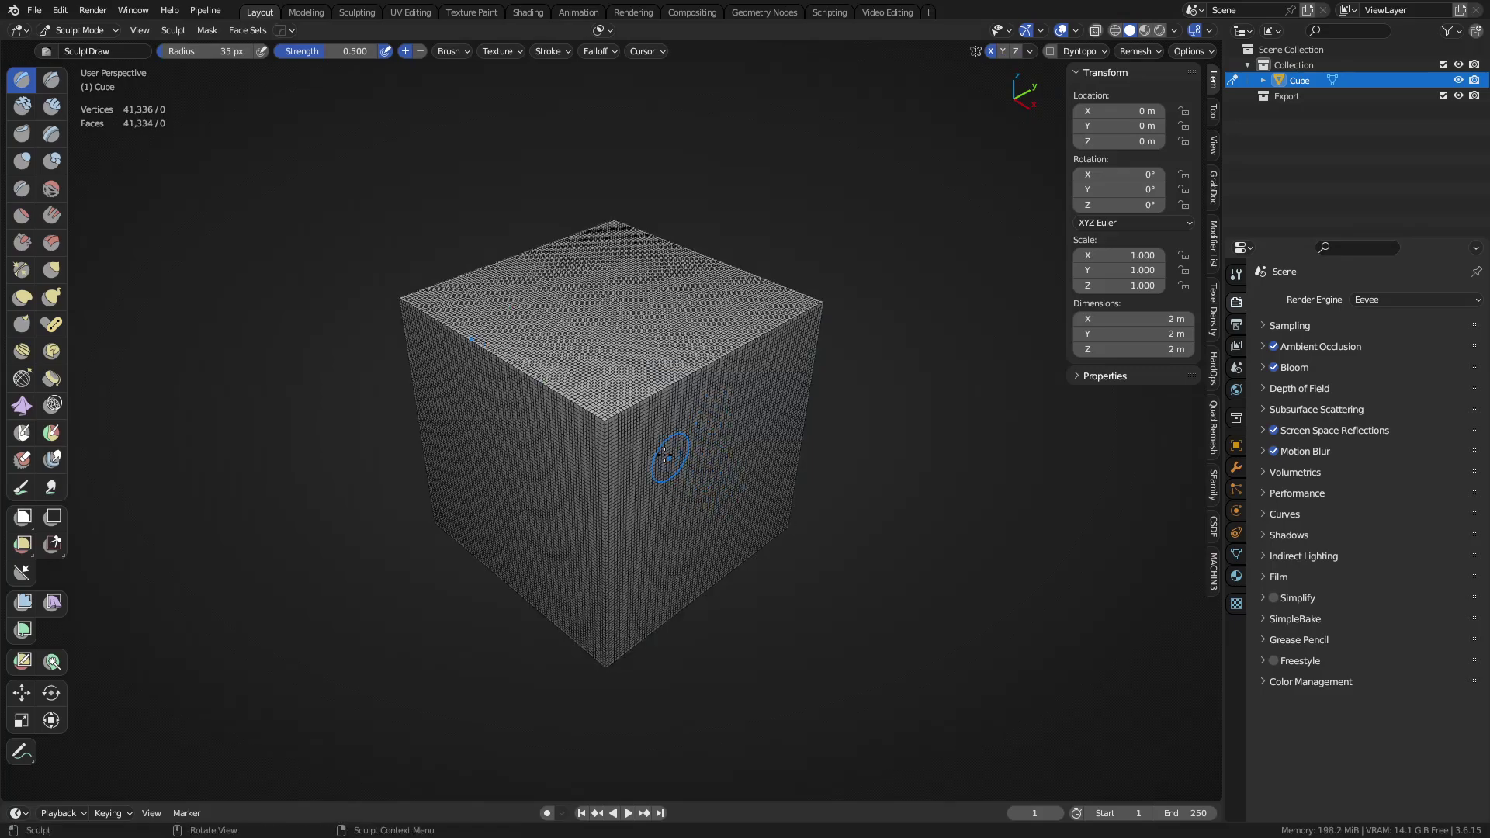
middle_click_drag(697, 458, 604, 393)
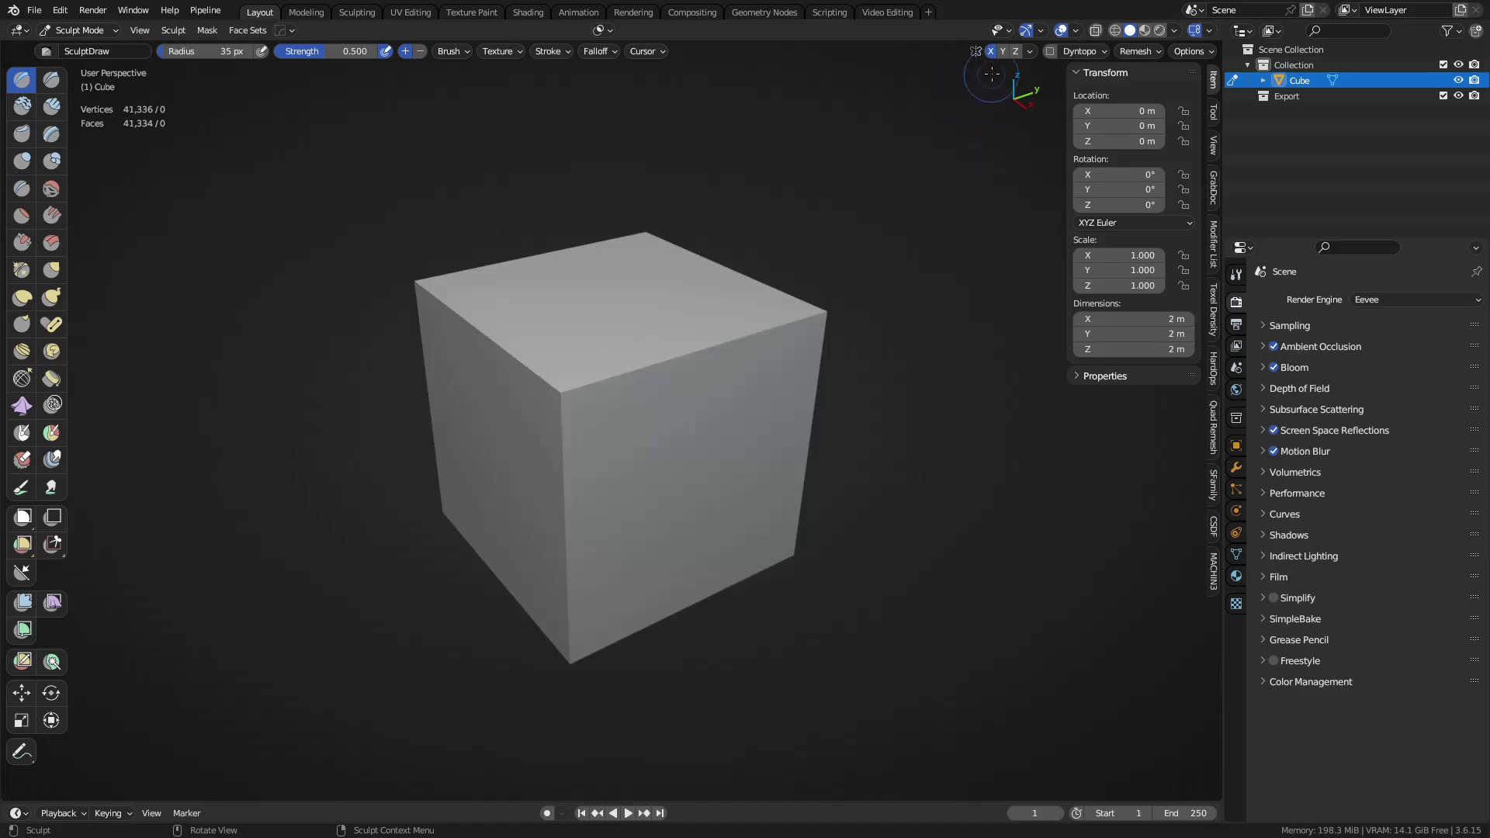
Set up the Grab brush with Projected falloff and a 167 px radius in the right orthographic view
left_click(52, 271)
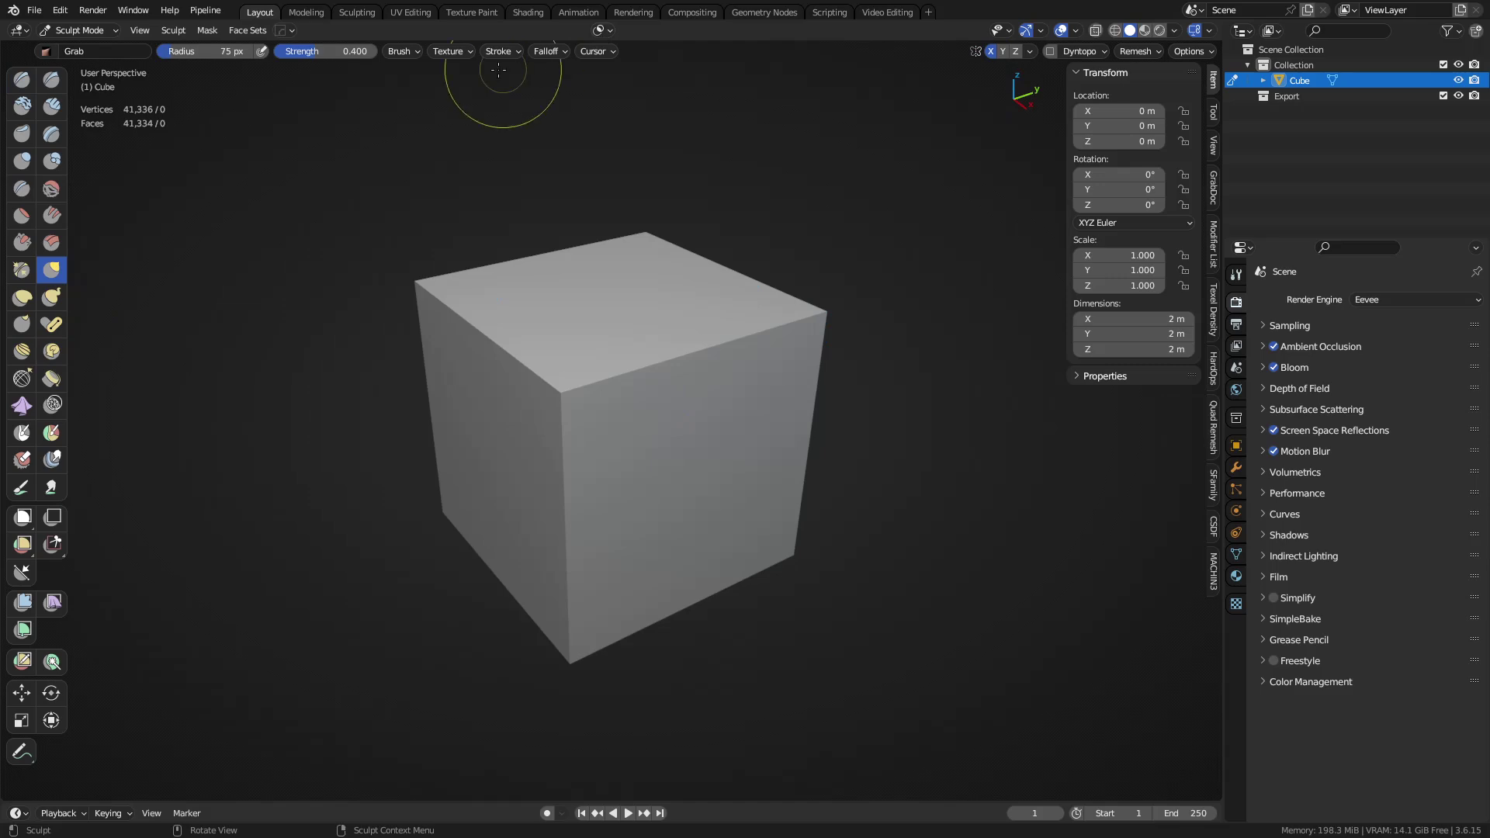
left_click(548, 51)
left_click(557, 51)
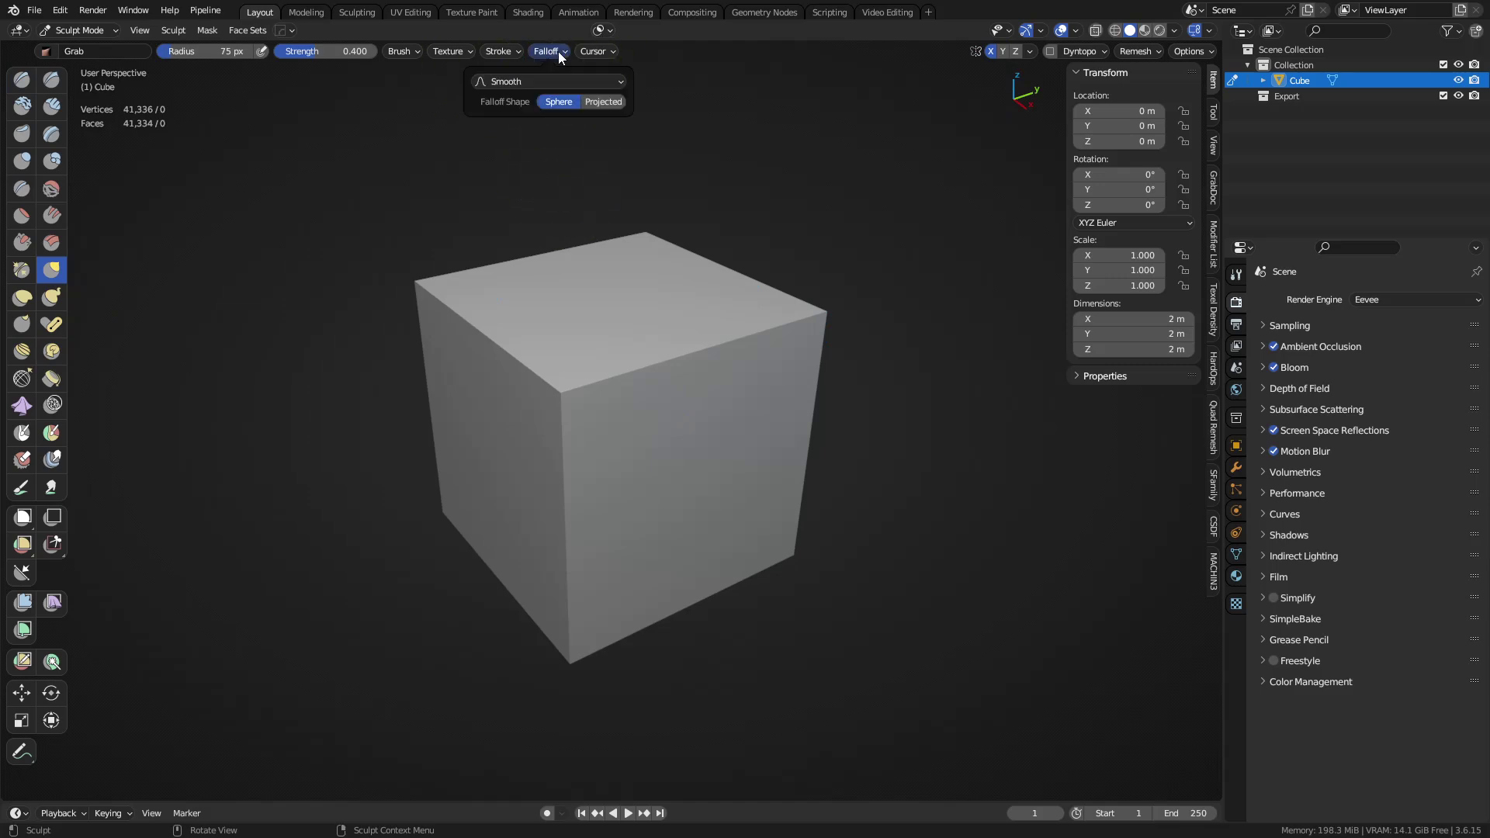
left_click(596, 104)
key("KP_3")
key("f")
left_click(596, 376)
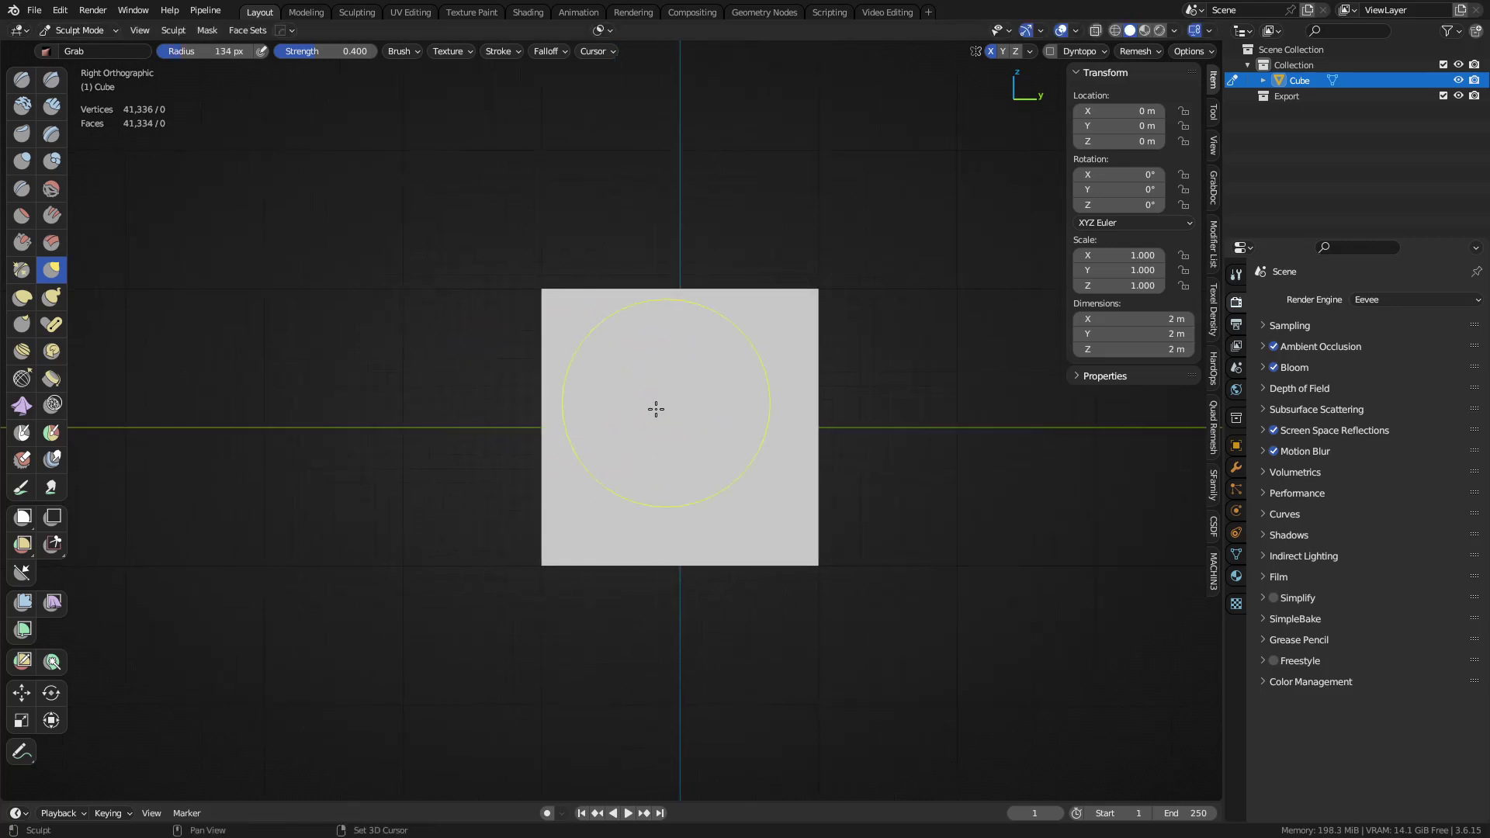
key("bracketright")
key("bracketright")
Pull the cube's side silhouette into an irregular block about 3.8 m long and 2.64 m high, taller at the back
left_click_drag(622, 372, 476, 333)
mouse_move(642, 342)
middle_mouse_down()
mouse_move(622, 525)
mouse_move(655, 386)
mouse_move(592, 449)
middle_mouse_up()
mouse_move(593, 449)
left_mouse_down()
mouse_move(527, 494)
mouse_move(675, 536)
mouse_move(804, 499)
mouse_move(856, 336)
mouse_move(891, 290)
left_mouse_up()
left_click_drag(725, 343, 718, 310)
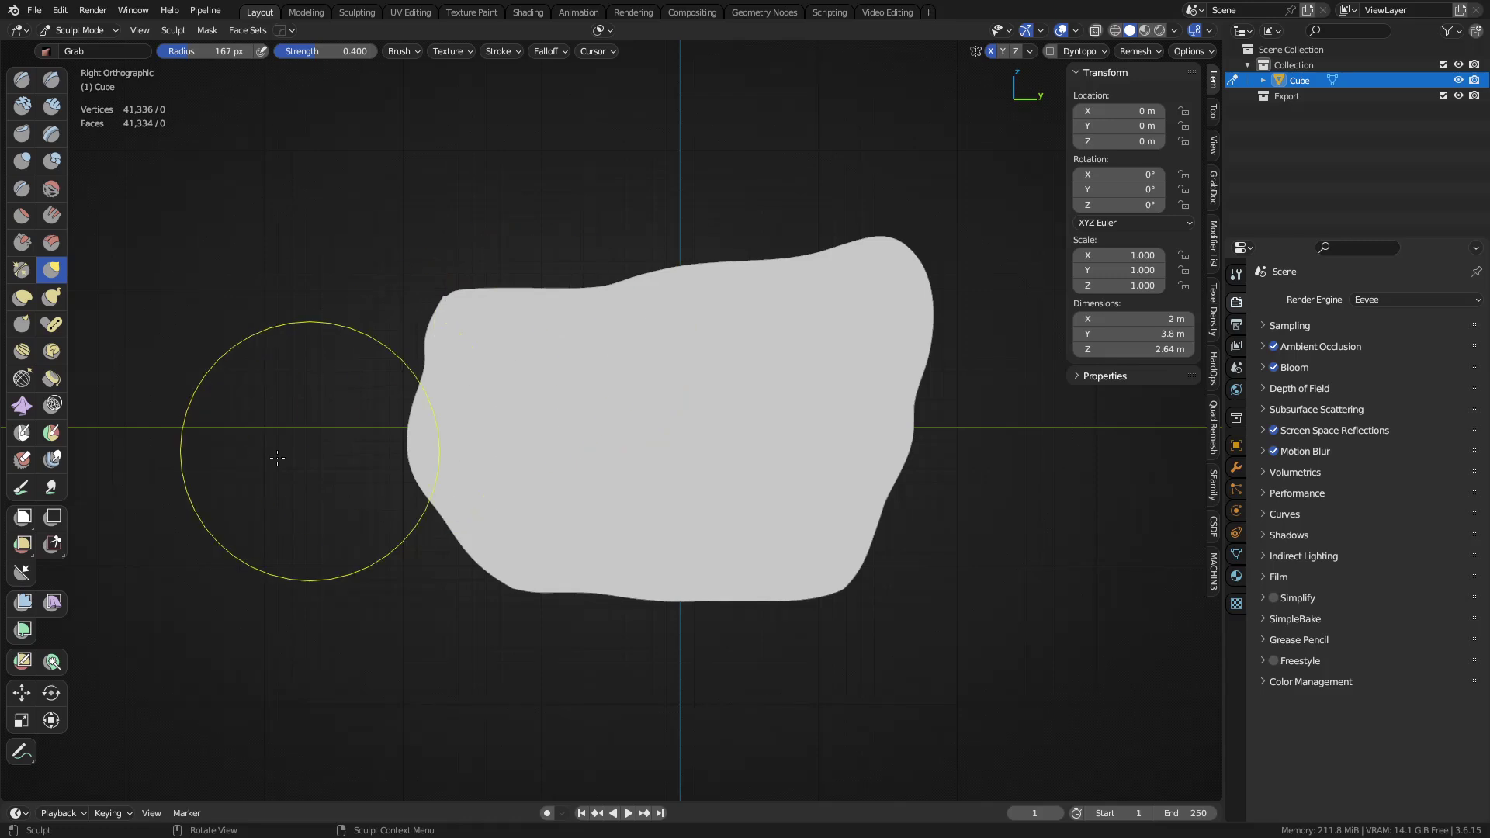
Round off the whole block with the Mesh Filter set to Smooth at strength 1.000
left_click(23, 603)
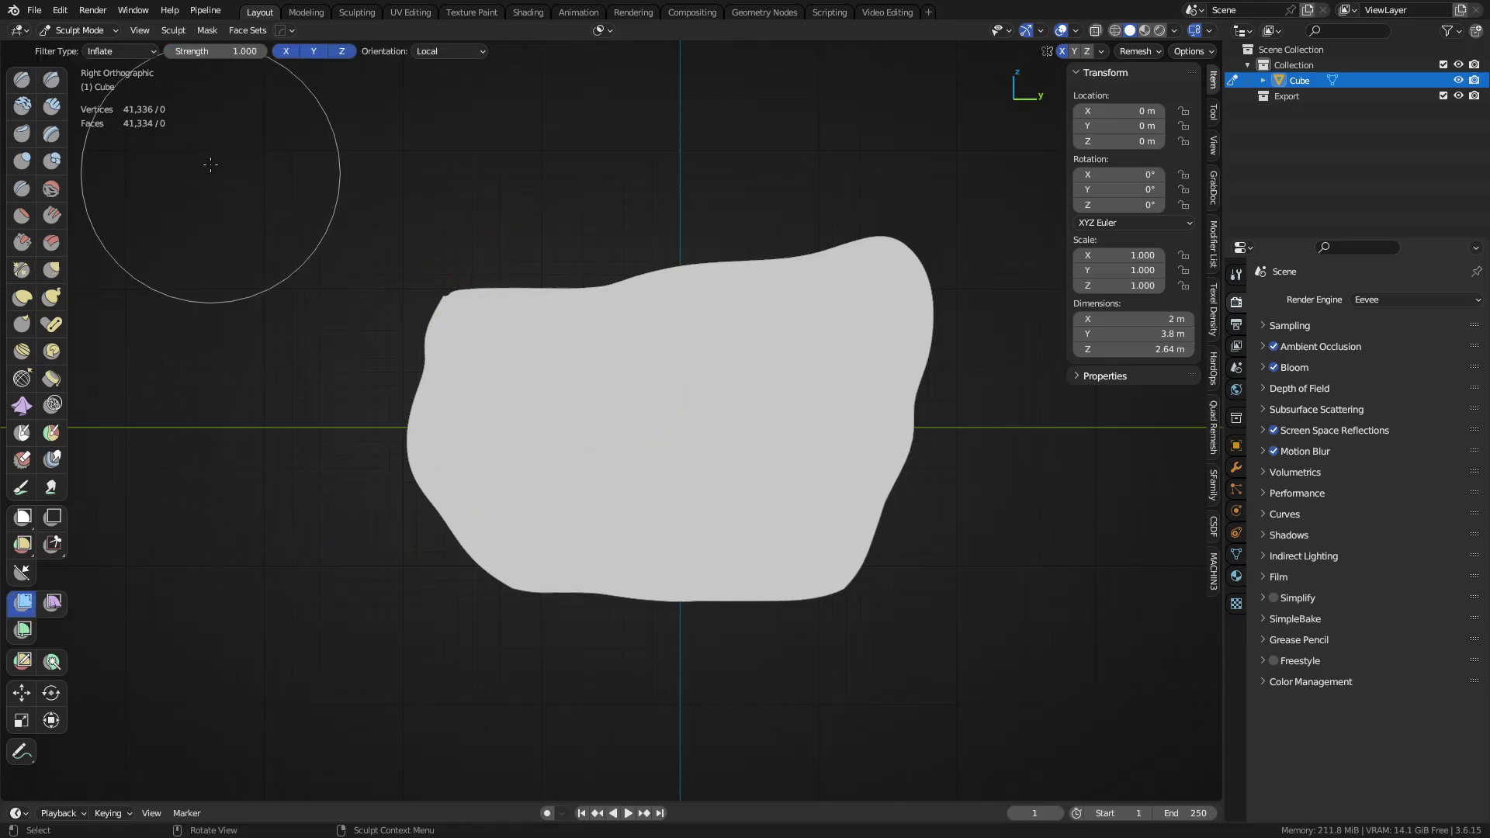
left_click(128, 53)
left_click(128, 70)
left_click_drag(469, 459, 138, 329)
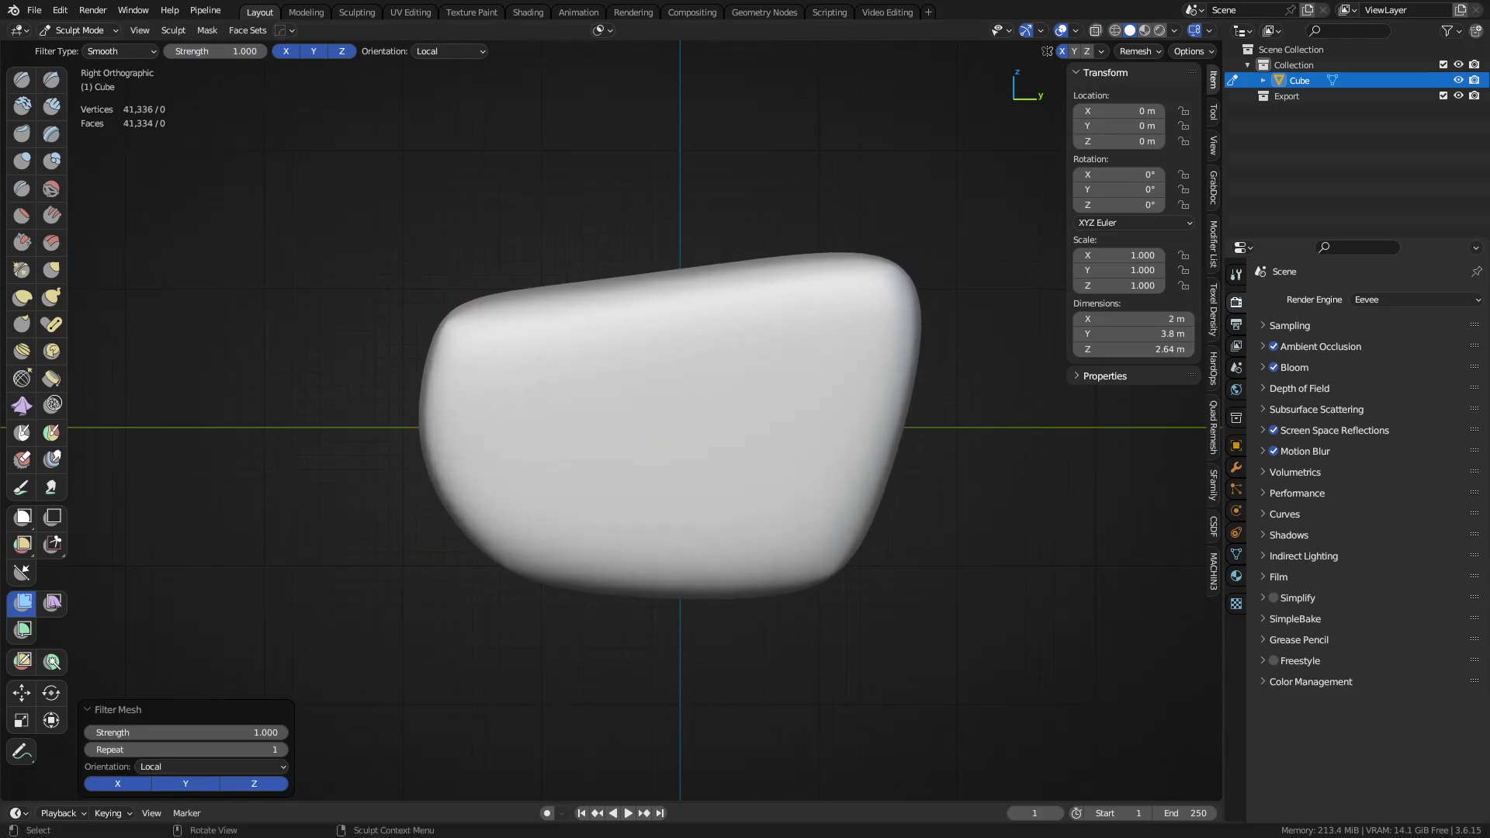
mouse_move(258, 312)
middle_mouse_down()
mouse_move(745, 323)
mouse_move(822, 482)
middle_mouse_up()
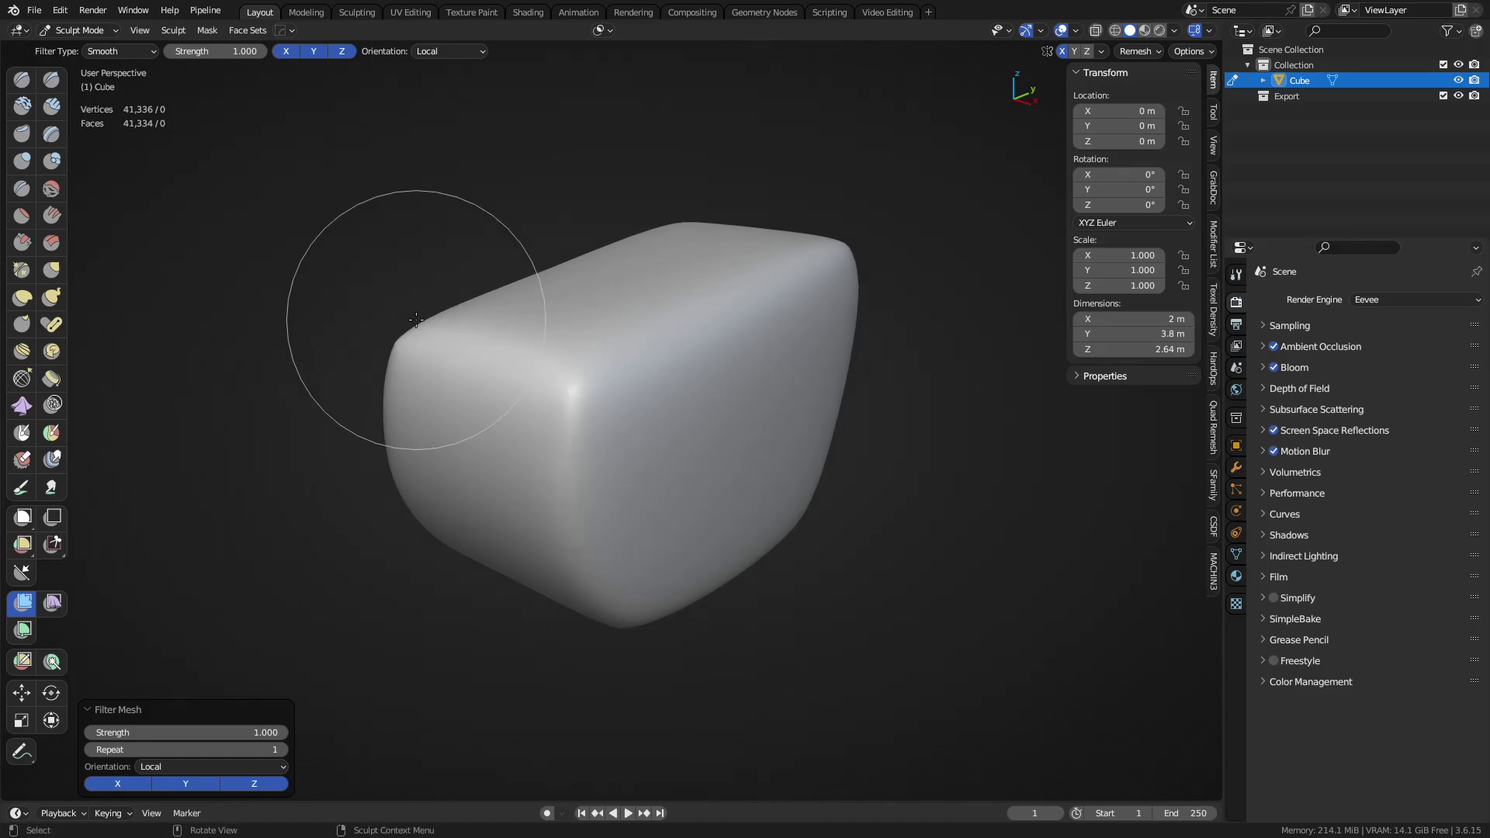
Sculpt raised forms and hollows across the block's sides and top with a resized Clay Strips brush
left_click(56, 112)
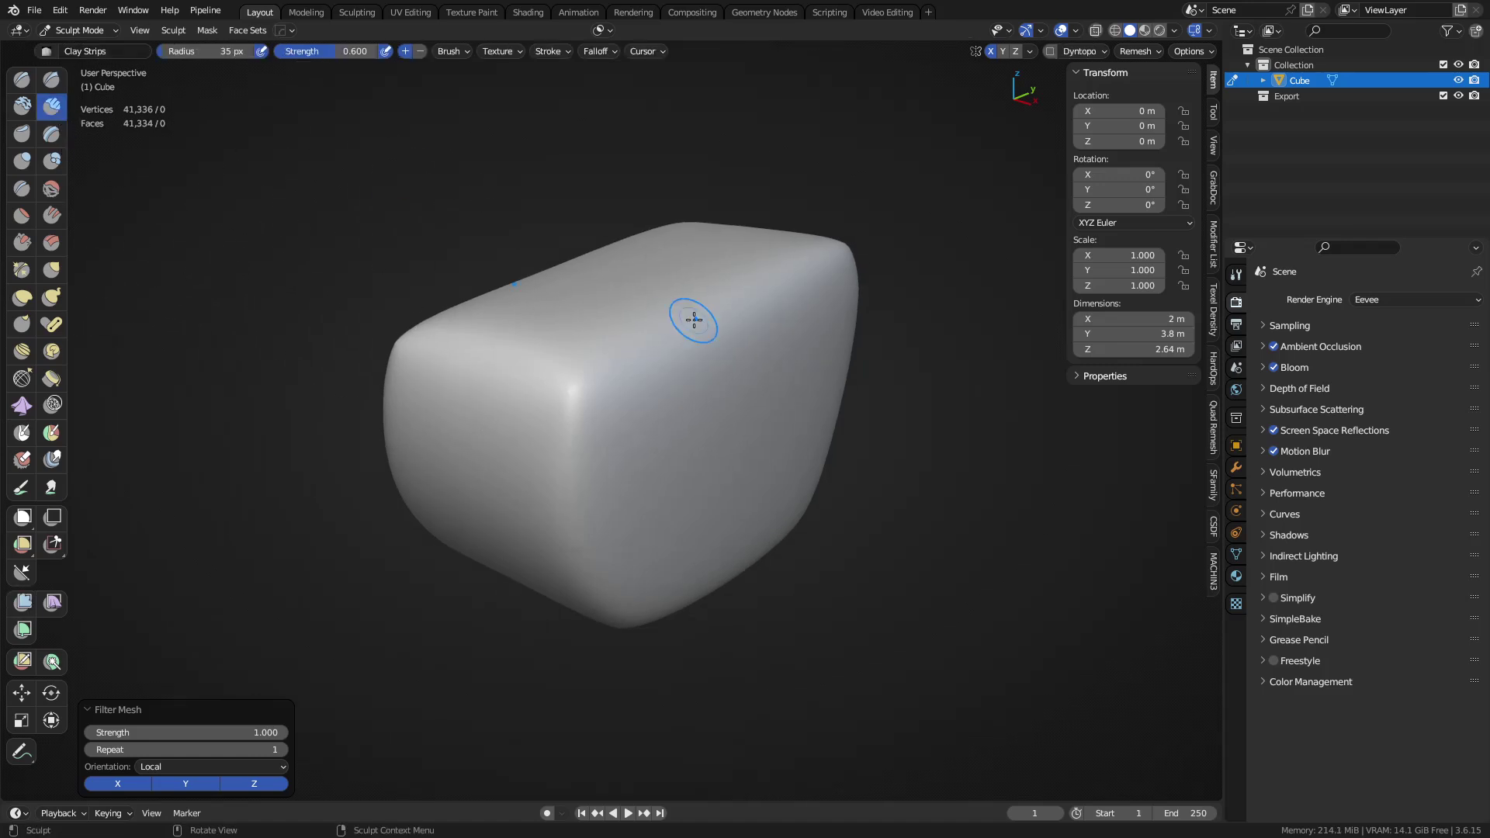
key("f")
left_click(615, 406)
middle_click_drag(617, 410, 655, 473)
mouse_move(590, 471)
left_mouse_down()
mouse_move(609, 409)
mouse_move(589, 469)
left_mouse_up()
key("ctrl+z")
key("f")
left_click(575, 434)
mouse_move(489, 431)
left_mouse_down()
mouse_move(474, 380)
mouse_move(522, 366)
mouse_move(497, 466)
mouse_move(583, 564)
mouse_move(544, 578)
mouse_move(589, 574)
mouse_move(640, 535)
mouse_move(617, 483)
left_mouse_up()
mouse_move(617, 483)
middle_mouse_down()
mouse_move(609, 443)
mouse_move(662, 443)
mouse_move(572, 386)
mouse_move(660, 434)
mouse_move(632, 466)
mouse_move(701, 421)
mouse_move(666, 433)
mouse_move(683, 532)
mouse_move(510, 580)
mouse_move(669, 464)
mouse_move(672, 389)
mouse_move(543, 489)
mouse_move(732, 557)
middle_mouse_up()
mouse_move(578, 504)
left_mouse_down()
mouse_move(583, 558)
mouse_move(604, 446)
mouse_move(706, 435)
mouse_move(687, 400)
mouse_move(714, 474)
left_mouse_up()
mouse_move(691, 481)
middle_mouse_down()
mouse_move(761, 547)
mouse_move(807, 536)
middle_mouse_up()
left_click_drag(559, 472, 506, 506)
Soften the sculpted forms with another Smooth mesh filter pass over the whole mesh
left_click(22, 602)
left_click_drag(373, 423, 538, 476)
mouse_move(539, 476)
middle_mouse_down()
mouse_move(502, 403)
mouse_move(675, 418)
mouse_move(598, 416)
mouse_move(738, 396)
mouse_move(676, 532)
mouse_move(566, 406)
middle_mouse_up()
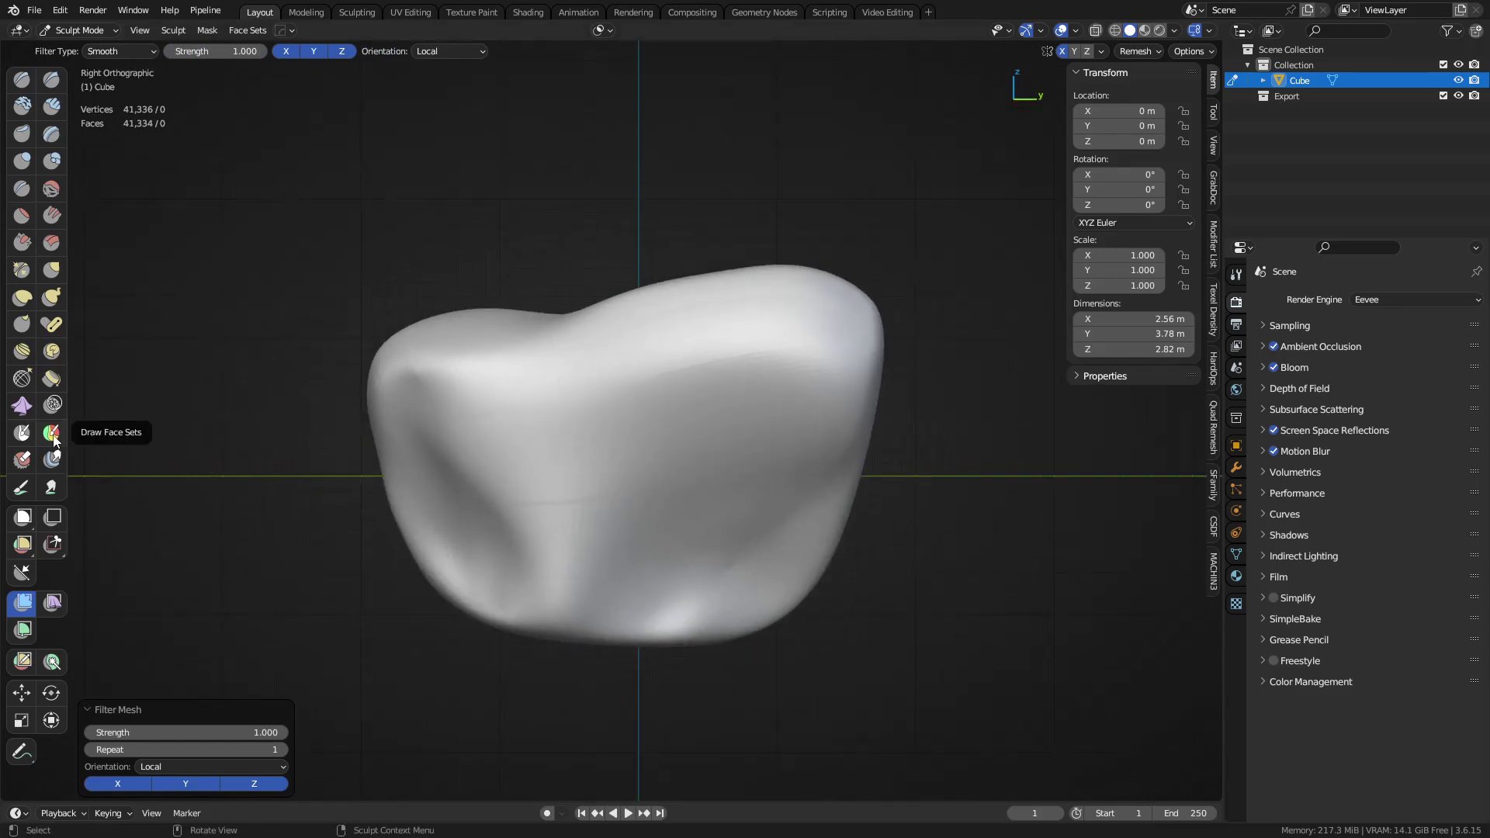
Paint several overlapping face sets on the front part of the side using Draw Face Sets with a 64 px radius
left_click(52, 434)
left_click(565, 50)
left_click_drag(470, 387, 514, 482)
middle_click_drag(534, 460, 566, 461)
key("f")
left_click(537, 465)
left_click(495, 446)
mouse_move(493, 437)
left_mouse_down()
mouse_move(509, 458)
mouse_move(476, 423)
left_mouse_up()
left_click(572, 427)
left_click(572, 417)
mouse_move(565, 409)
left_mouse_down()
mouse_move(525, 385)
mouse_move(574, 465)
left_mouse_up()
left_click(576, 389)
left_click(539, 415)
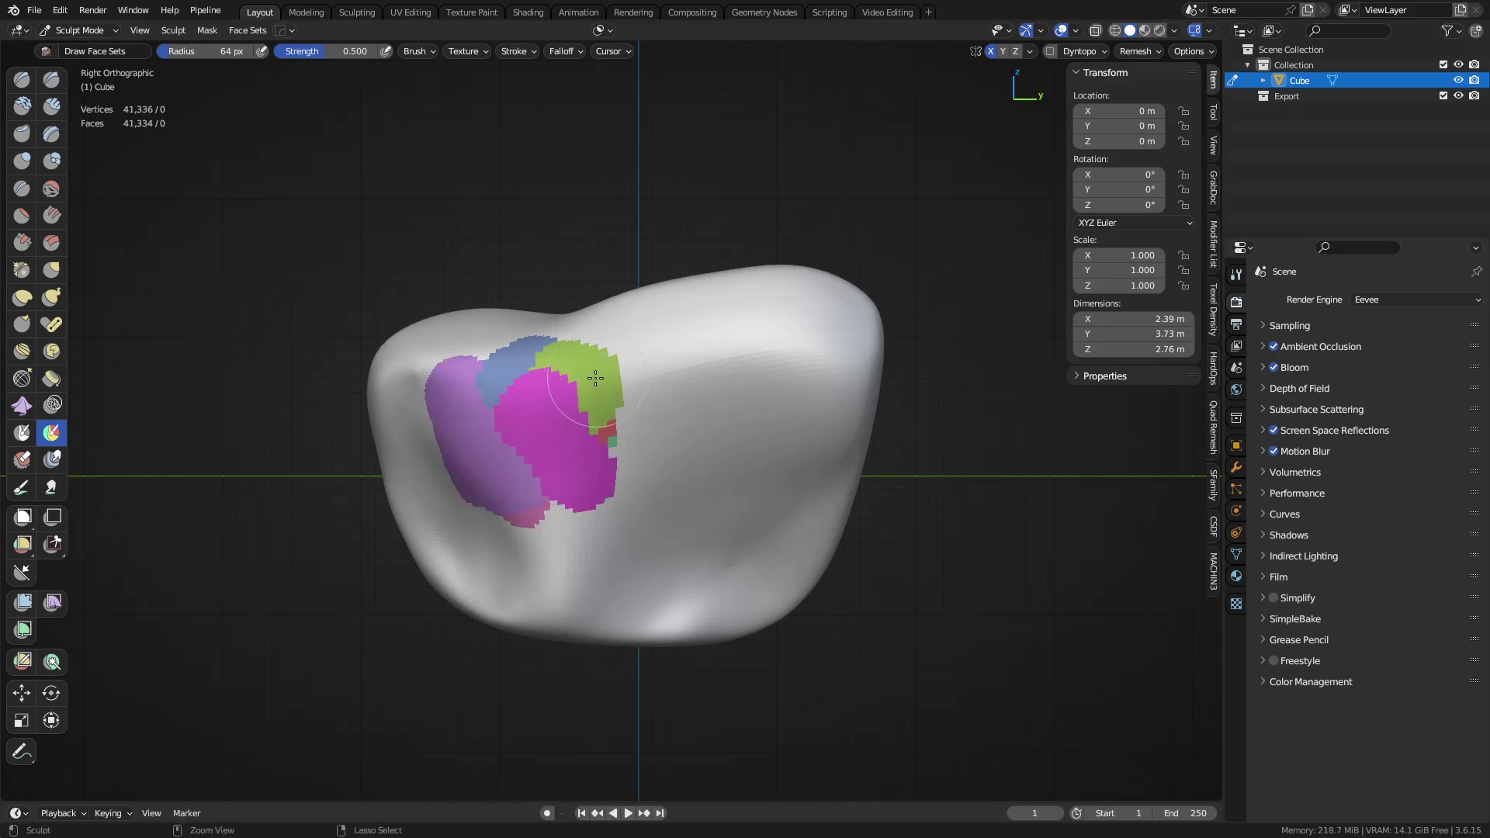
Extend the green face set over the front half of the side and reshape its rear border into a diagonal
left_click_drag(607, 379, 658, 369, "ctrl")
left_click_drag(510, 364, 567, 326, "ctrl")
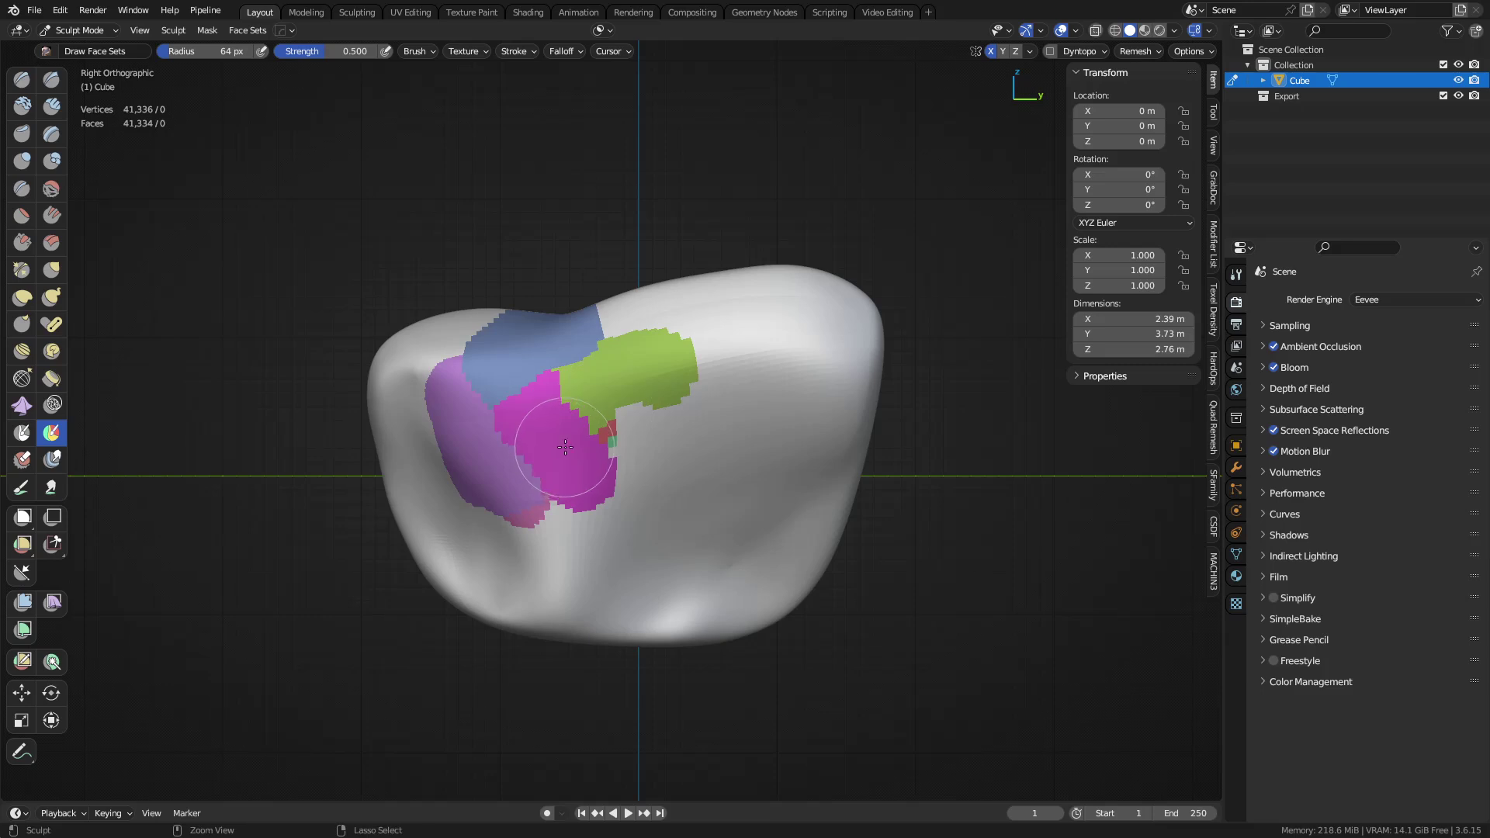
mouse_move(558, 448)
left_mouse_down("ctrl")
mouse_move(538, 409)
mouse_move(659, 435)
mouse_move(497, 582)
mouse_move(392, 346)
left_mouse_up("ctrl")
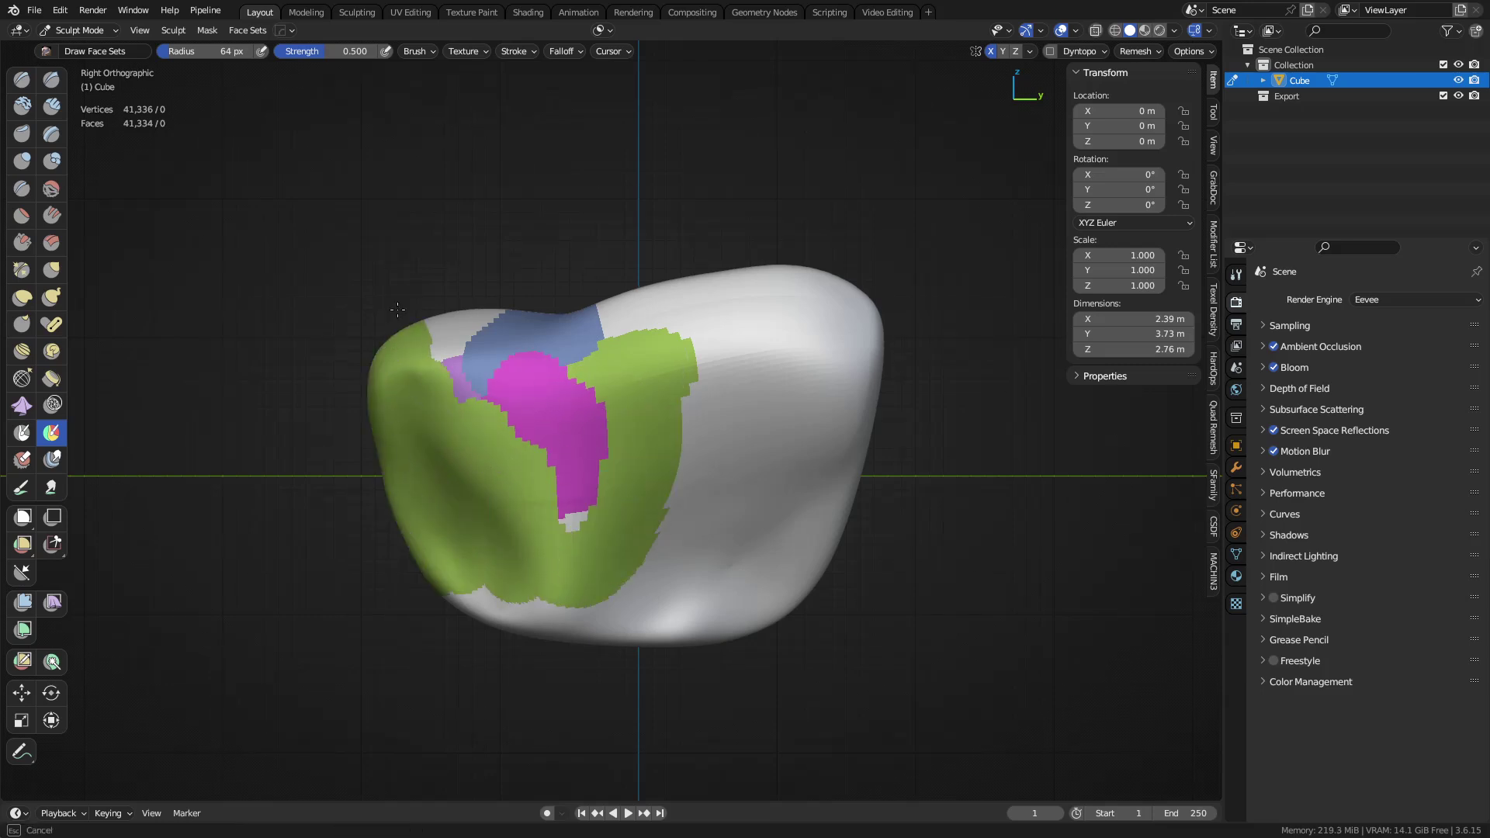
mouse_move(410, 290)
left_mouse_down("ctrl")
mouse_move(571, 403)
mouse_move(555, 489)
mouse_move(604, 532)
mouse_move(663, 543)
mouse_move(603, 323)
left_mouse_up("ctrl")
left_click_drag(666, 362, 648, 586, "ctrl")
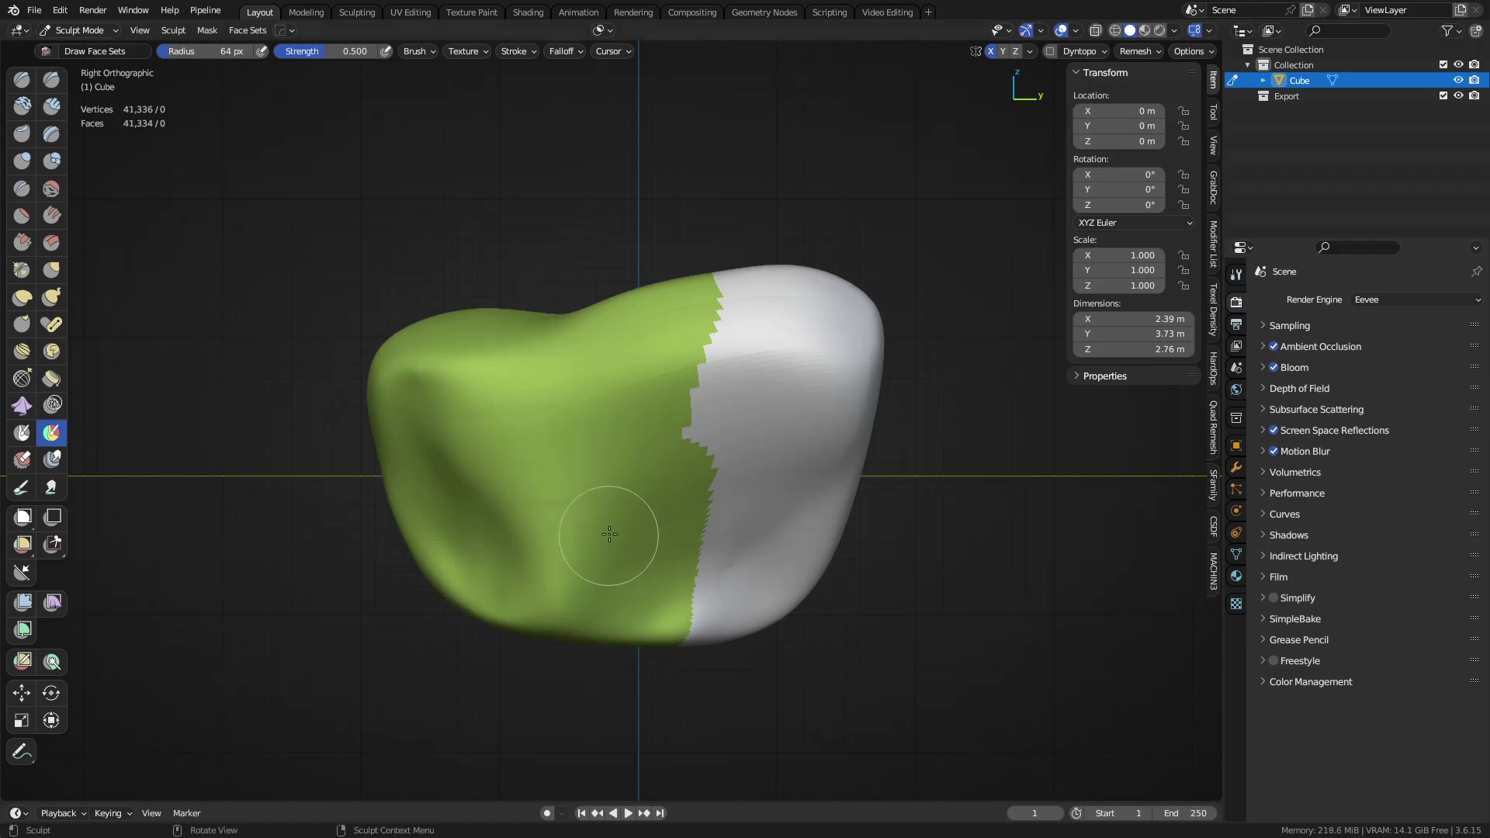
mouse_move(745, 474)
left_mouse_down("ctrl")
mouse_move(675, 525)
mouse_move(628, 629)
left_mouse_up("ctrl")
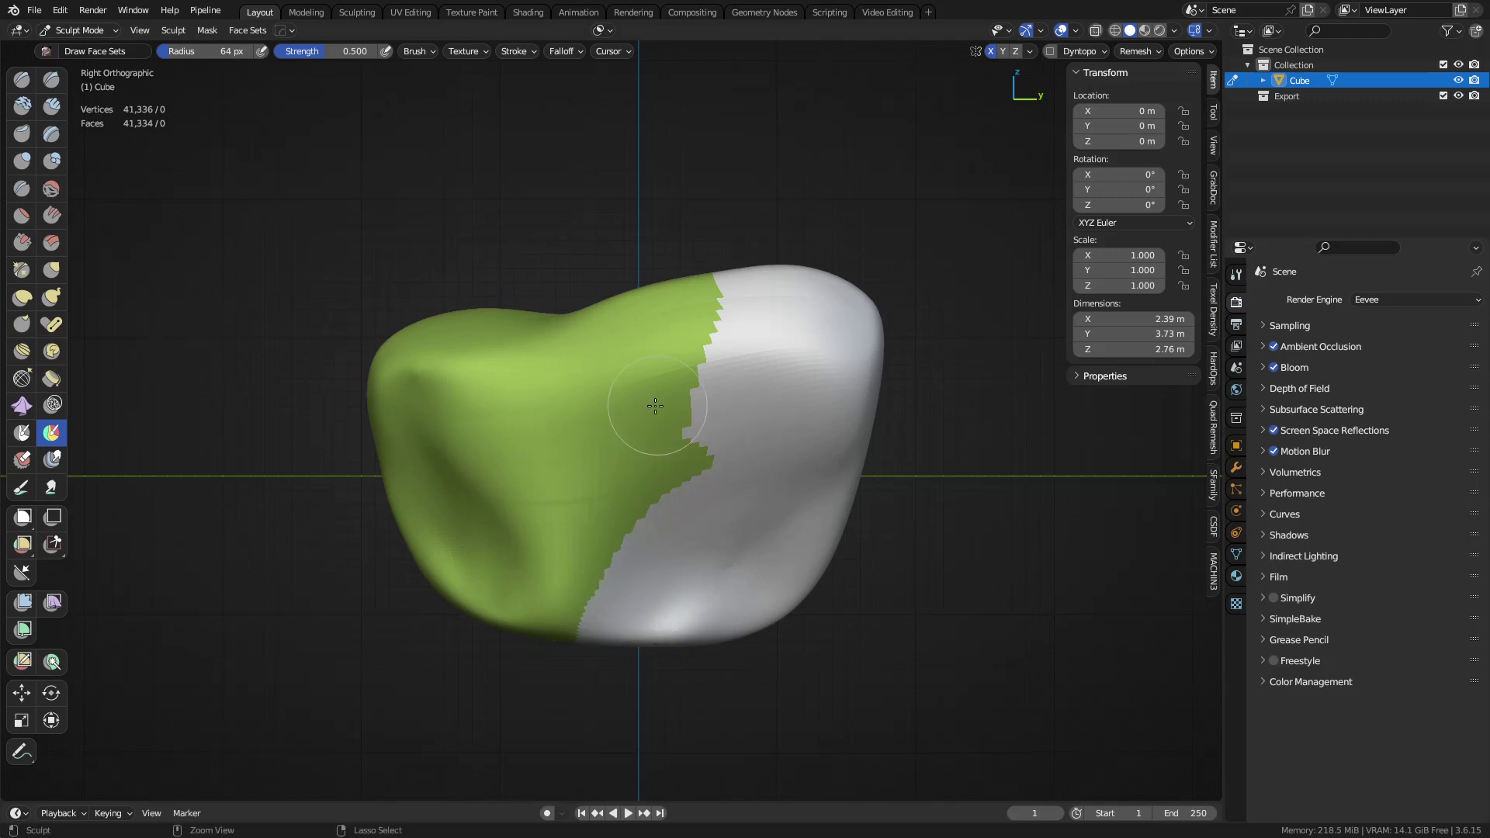
mouse_move(648, 408)
left_mouse_down("ctrl")
mouse_move(698, 369)
mouse_move(877, 349)
mouse_move(880, 364)
mouse_move(728, 322)
left_mouse_up("ctrl")
Paint a magenta face set over the top and down the centre of the front with a 36 px brush
mouse_move(318, 391)
left_mouse_down()
mouse_move(801, 287)
mouse_move(404, 342)
mouse_move(476, 394)
mouse_move(681, 375)
left_mouse_up()
key("ctrl+z")
key("f")
left_click(489, 425)
mouse_move(706, 351)
middle_mouse_down()
mouse_move(669, 454)
mouse_move(631, 433)
mouse_move(637, 453)
middle_mouse_up()
middle_click_drag(634, 428, 596, 375)
mouse_move(599, 365)
left_mouse_down()
mouse_move(570, 644)
mouse_move(528, 442)
mouse_move(479, 399)
left_mouse_up()
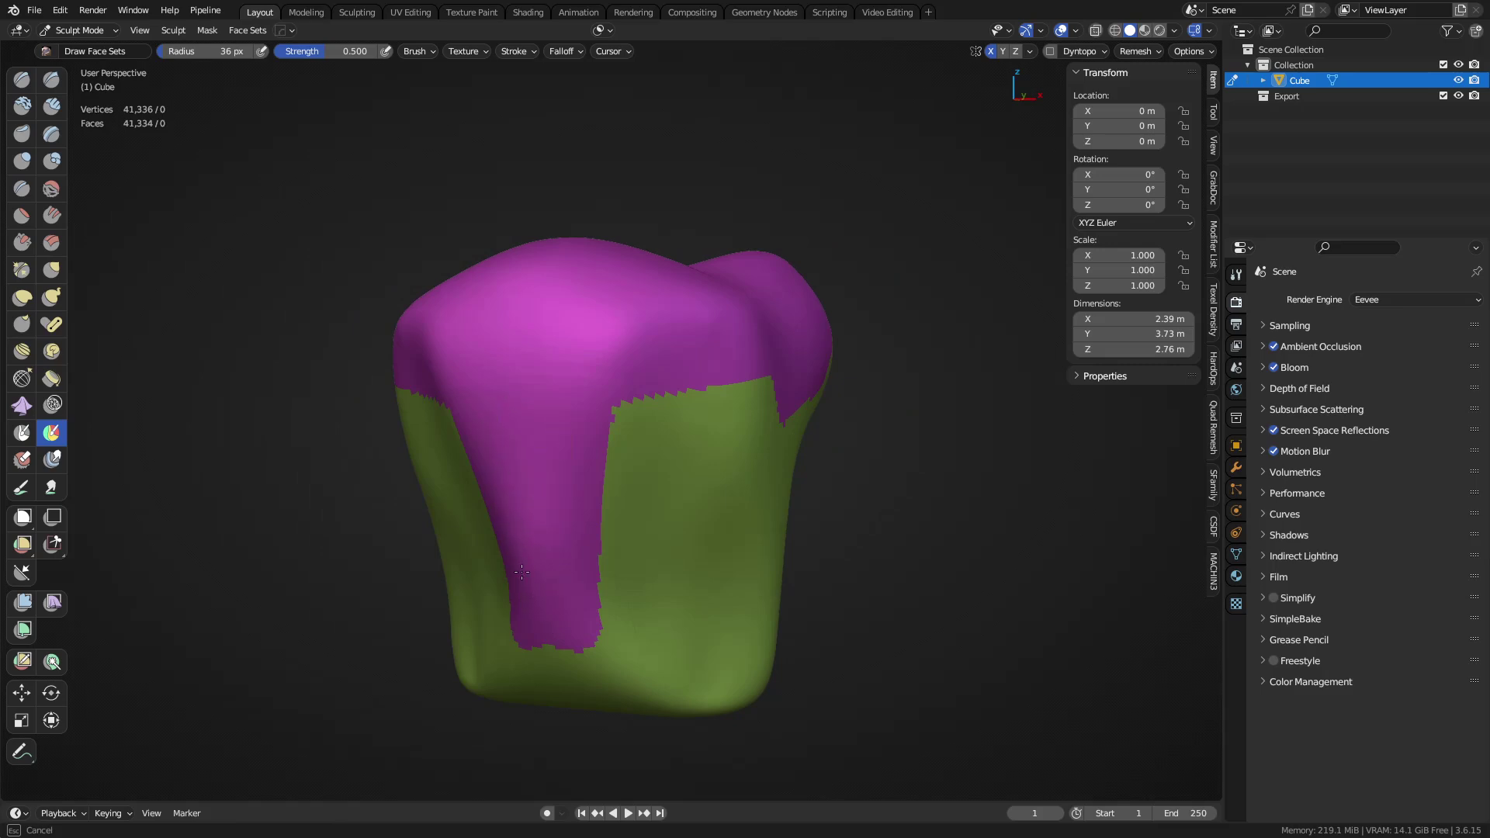
middle_click_drag(605, 598, 621, 454)
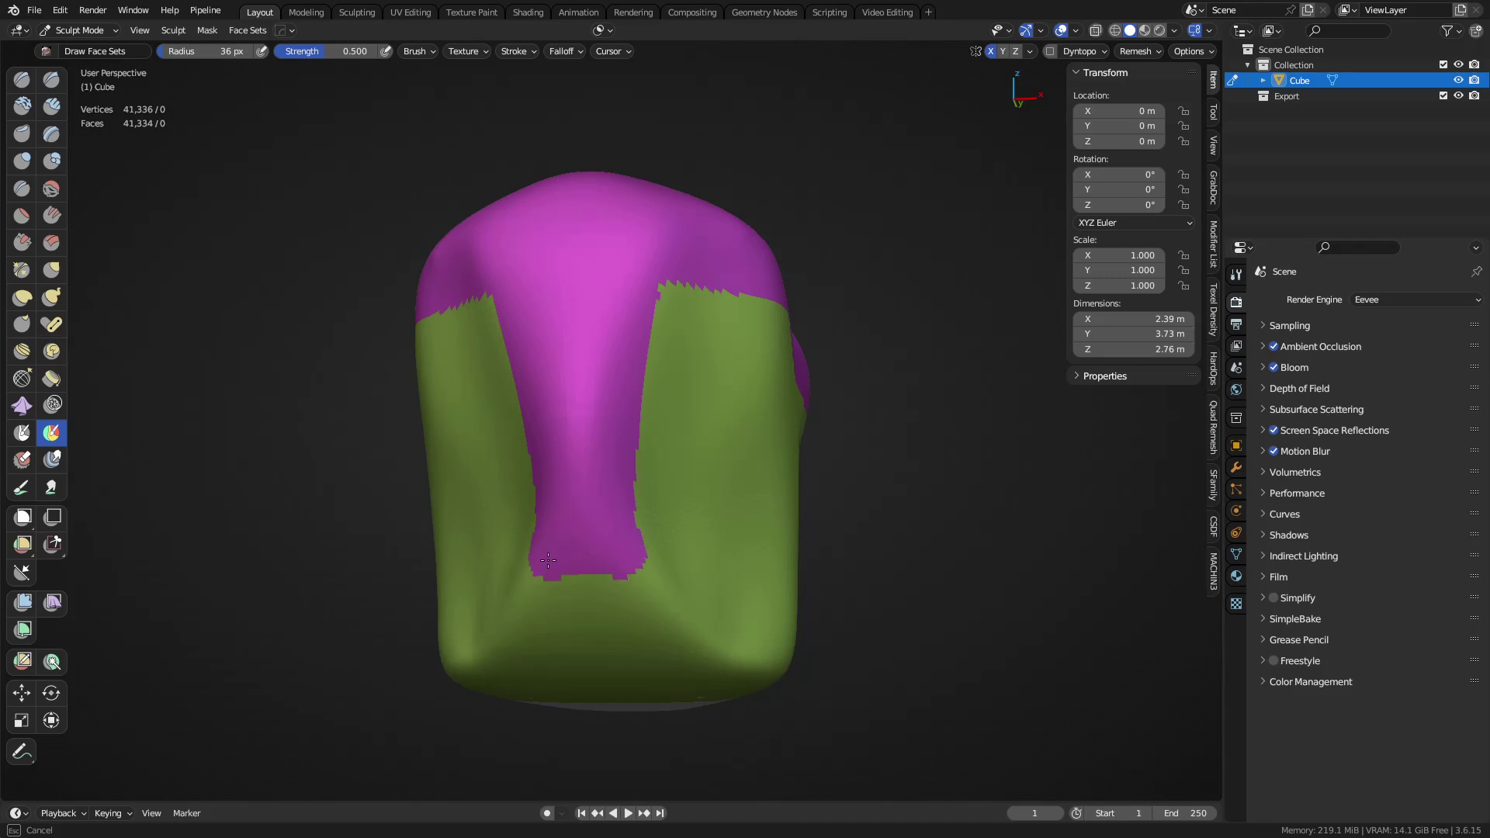
middle_click_drag(581, 562, 492, 555)
mouse_move(606, 461)
middle_mouse_down()
mouse_move(559, 499)
mouse_move(476, 513)
mouse_move(602, 466)
mouse_move(547, 426)
mouse_move(585, 470)
middle_mouse_up()
Undo the last two face set strokes and set the brush's falloff shape to Sphere
key("ctrl+z")
key("ctrl+z")
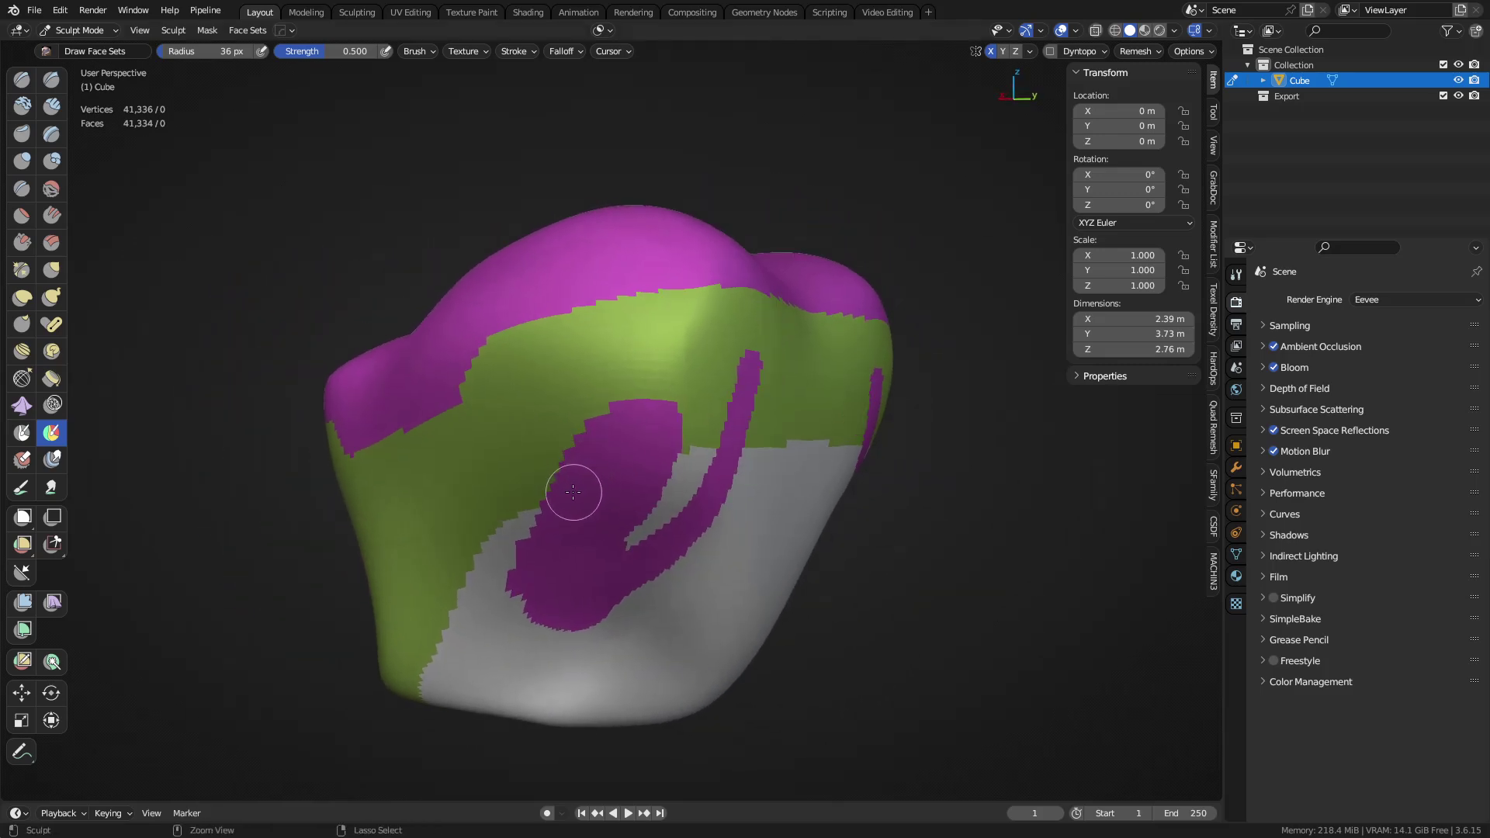
middle_click_drag(459, 519, 914, 460)
left_click(562, 52)
left_click(574, 105)
Cover the stray magenta patches on the side with green and refine the magenta strip along the front and lower edge
middle_click_drag(500, 489, 660, 454, "shift")
mouse_move(632, 329)
left_mouse_down("ctrl")
mouse_move(621, 611)
mouse_move(669, 703)
mouse_move(607, 668)
mouse_move(579, 551)
mouse_move(586, 348)
left_mouse_up("ctrl")
middle_click_drag(578, 448, 525, 296)
mouse_move(501, 285)
left_mouse_down()
mouse_move(475, 395)
mouse_move(535, 474)
mouse_move(598, 489)
mouse_move(509, 431)
mouse_move(543, 311)
mouse_move(589, 451)
left_mouse_up()
mouse_move(477, 516)
middle_mouse_down()
mouse_move(433, 610)
mouse_move(452, 575)
middle_mouse_up()
middle_click_drag(453, 576, 639, 440, "shift")
middle_click_drag(602, 515, 604, 426, "ctrl")
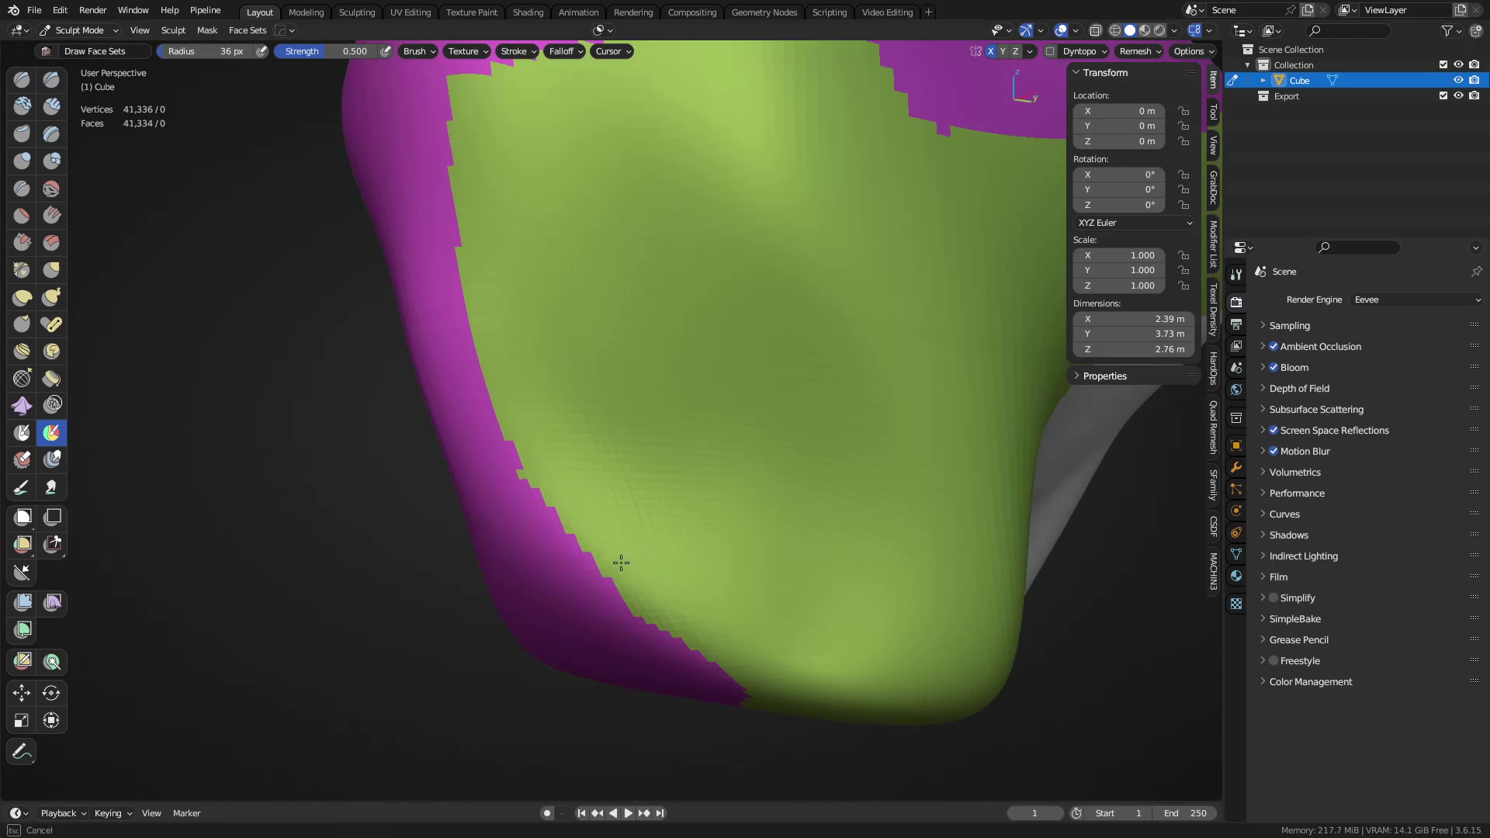
middle_click_drag(483, 456, 615, 460)
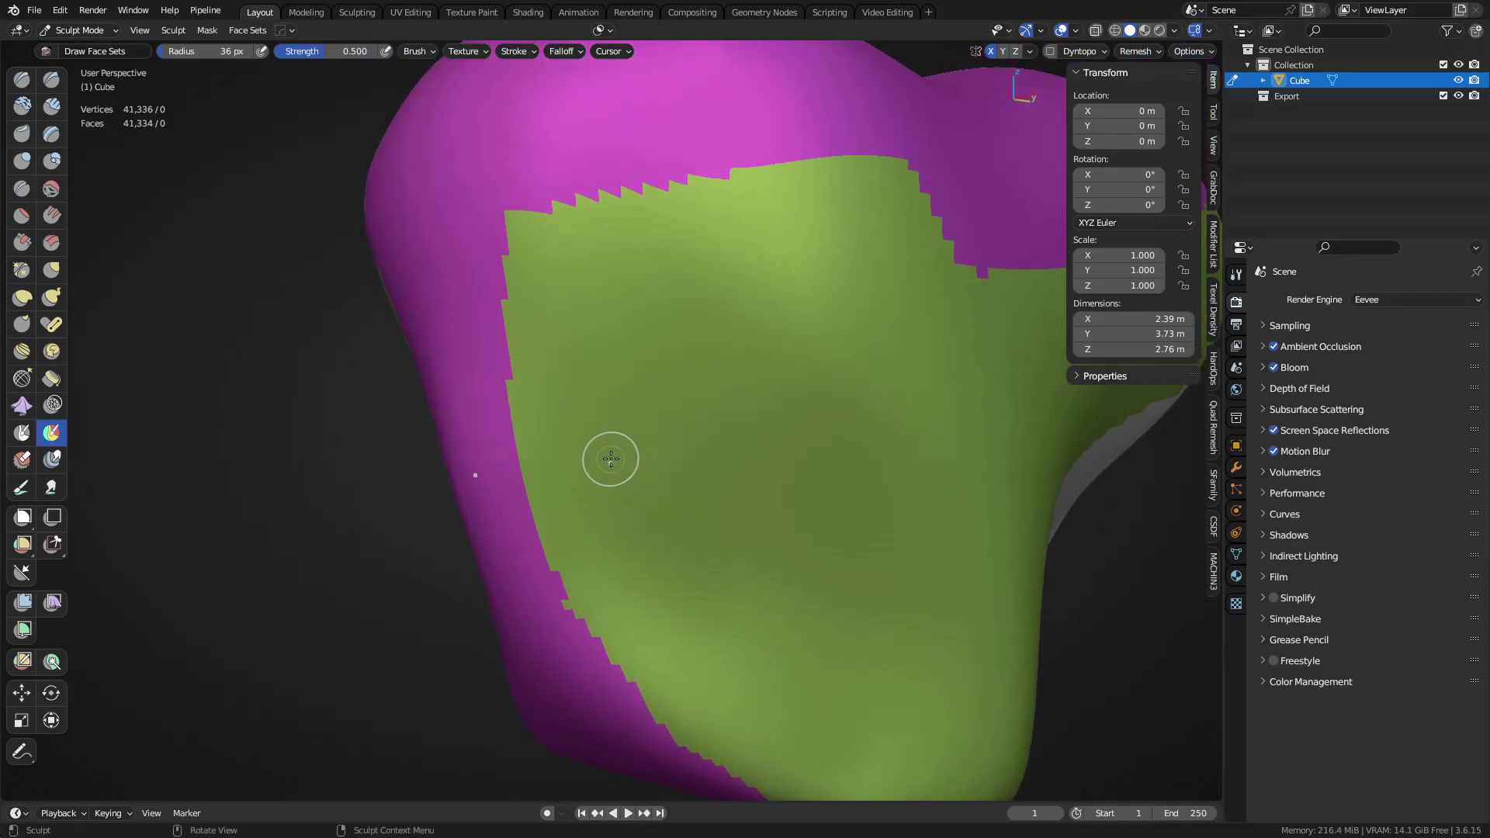
Voxel remesh the model again with a finer voxel size to sharpen the face set borders
key("r")
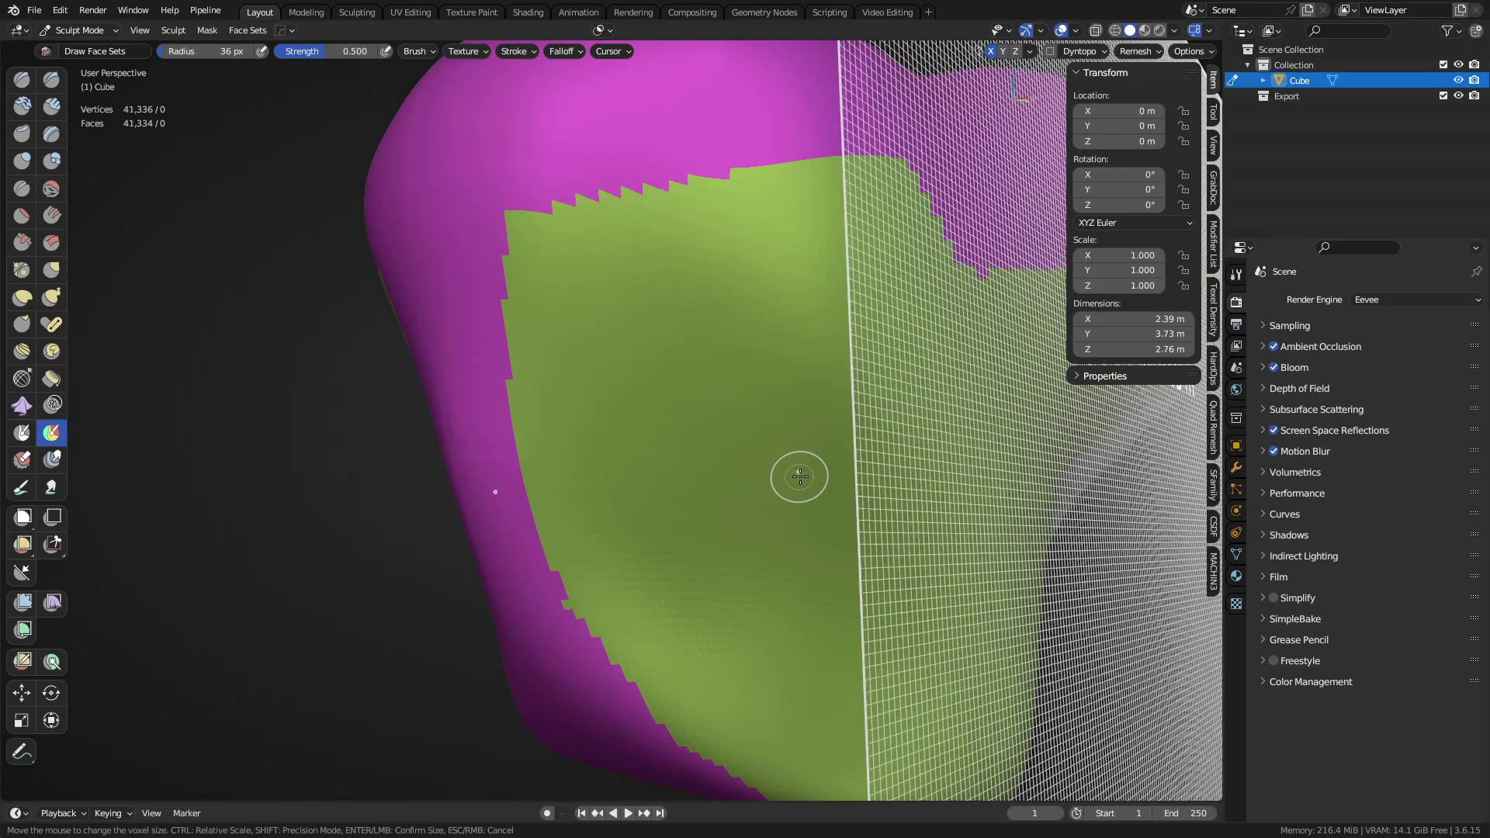
left_click(802, 478)
key("ctrl+r")
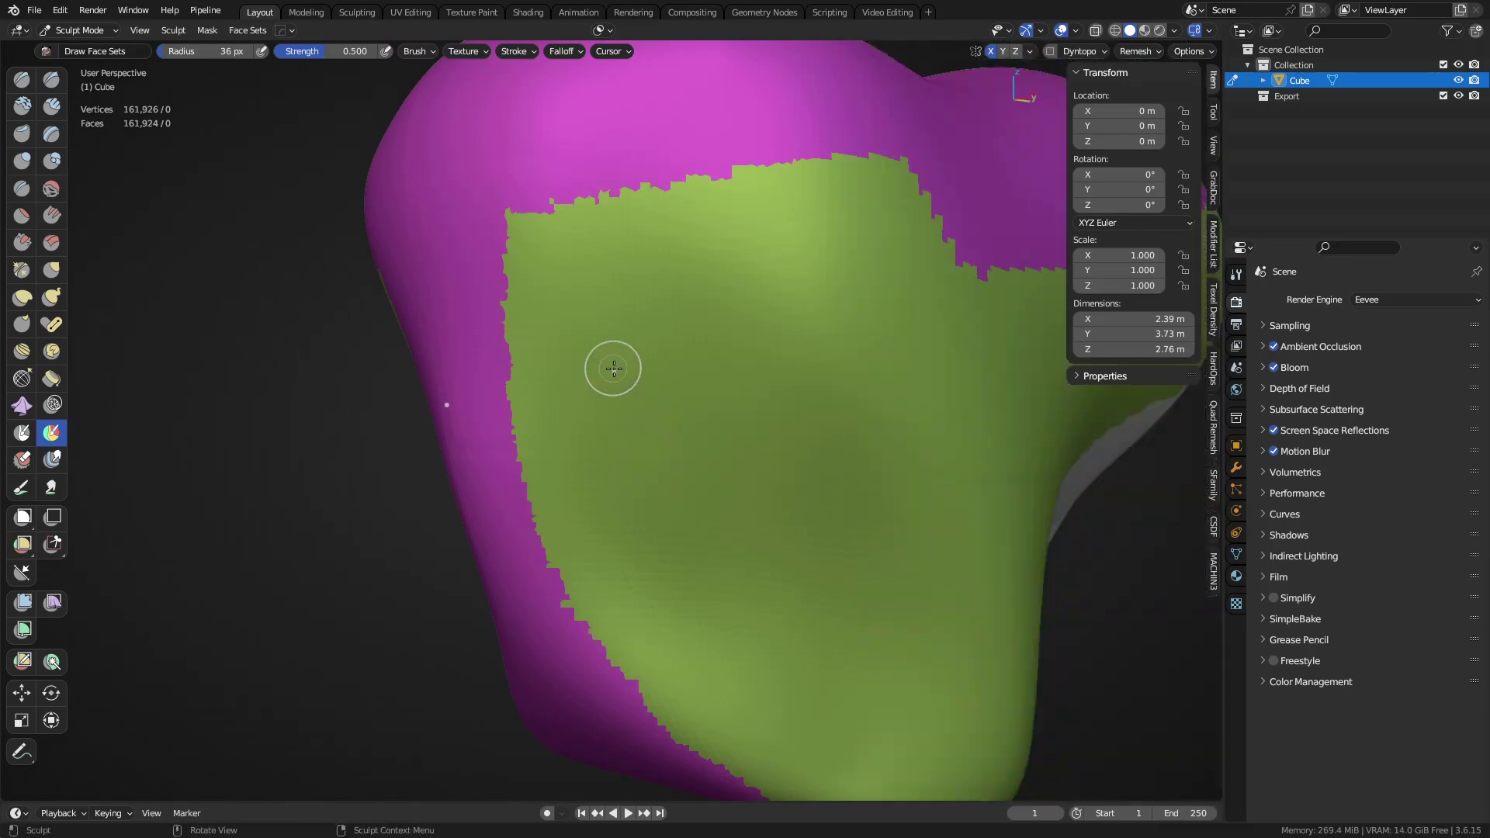
Smooth the jagged magenta-green border down the front edge and around the underside
left_click_drag(624, 704, 589, 658)
key("ctrl+z")
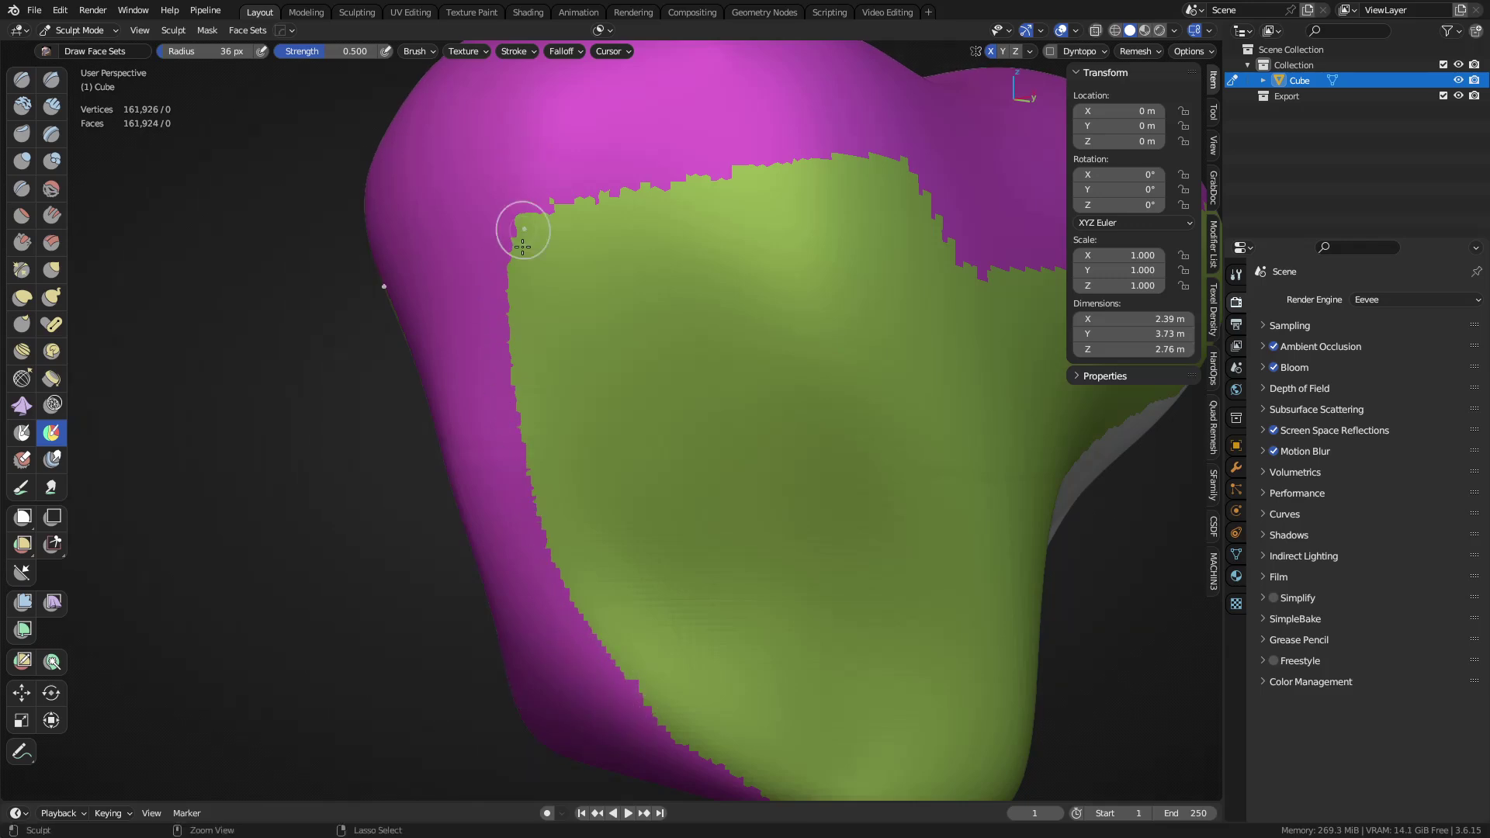
middle_click_drag(519, 266, 652, 240)
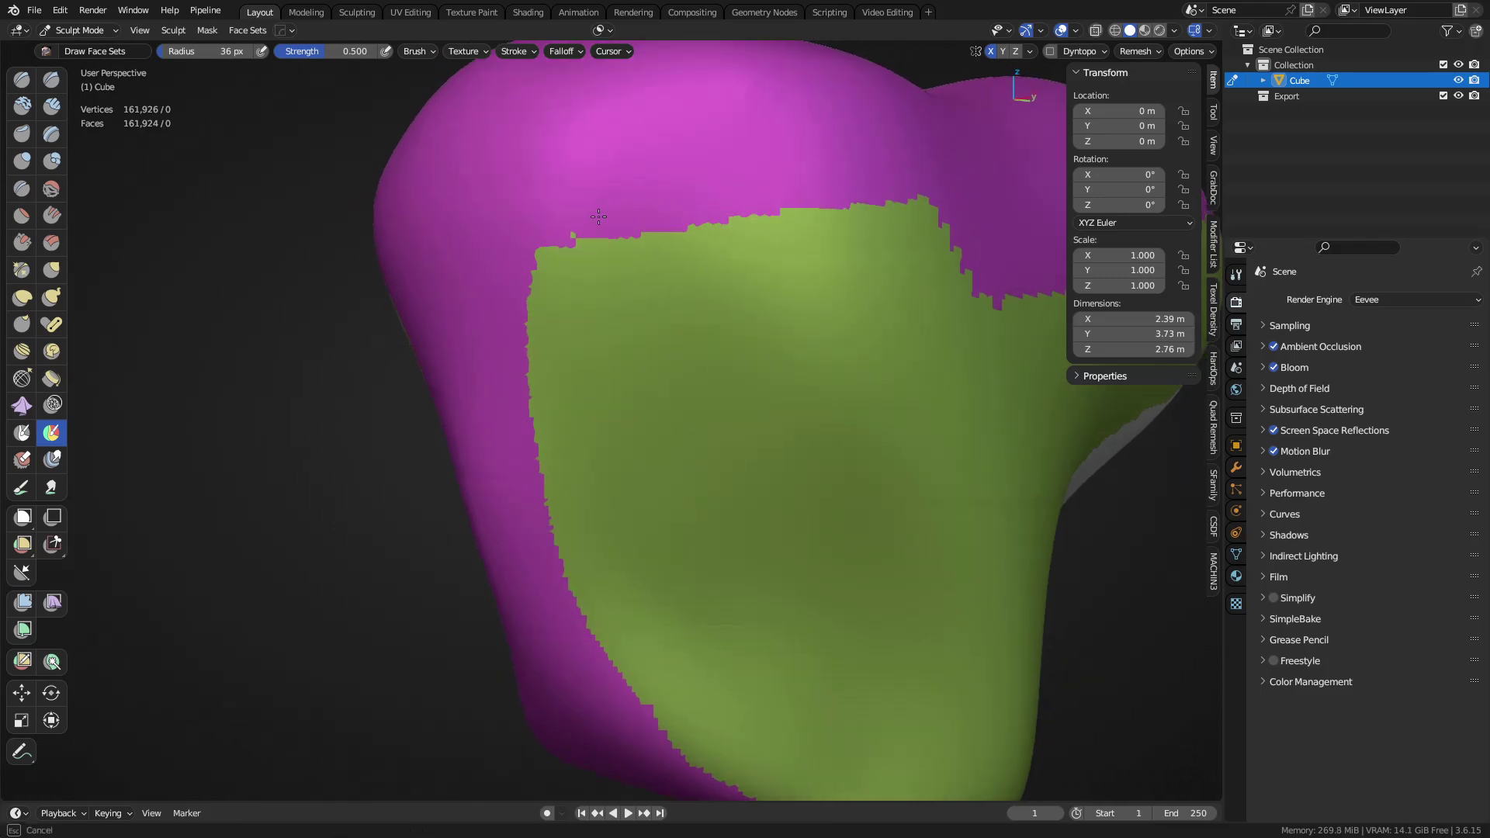
mouse_move(497, 277)
middle_mouse_down()
mouse_move(619, 526)
mouse_move(509, 529)
middle_mouse_up()
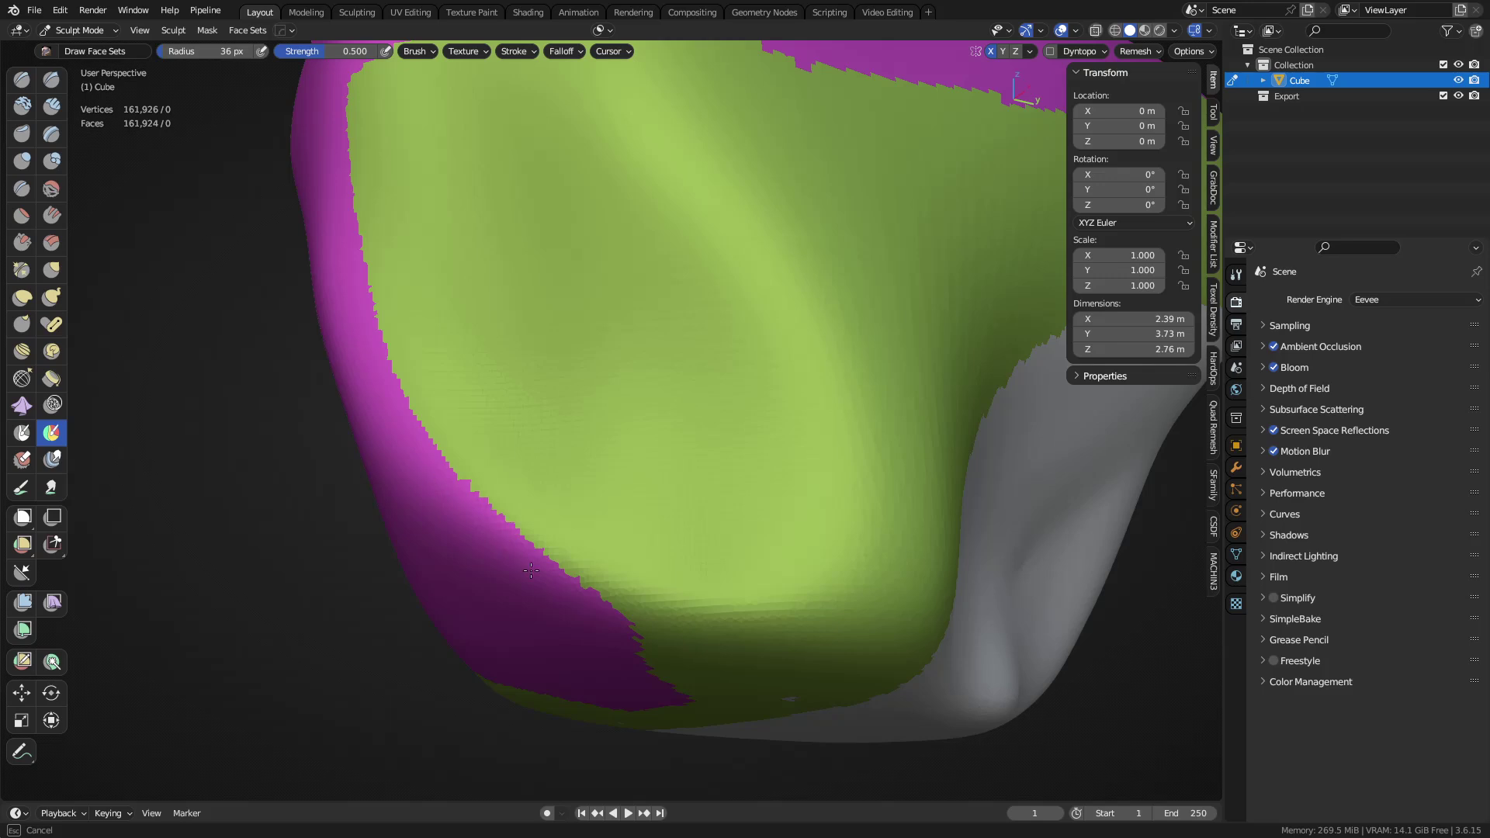
mouse_move(598, 629)
middle_mouse_down()
mouse_move(608, 535)
mouse_move(589, 515)
middle_mouse_up()
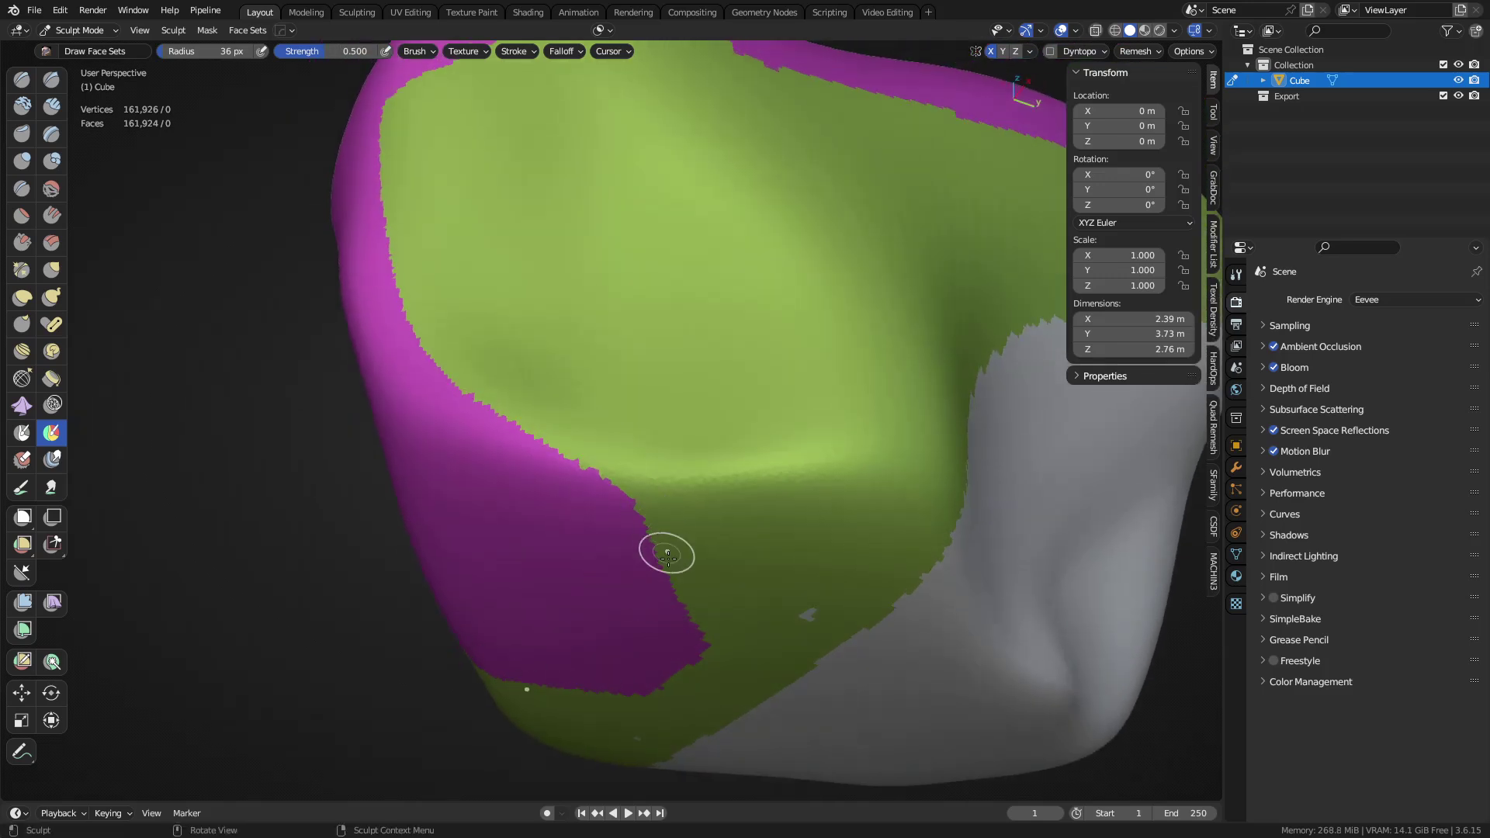
middle_click_drag(673, 573, 590, 419)
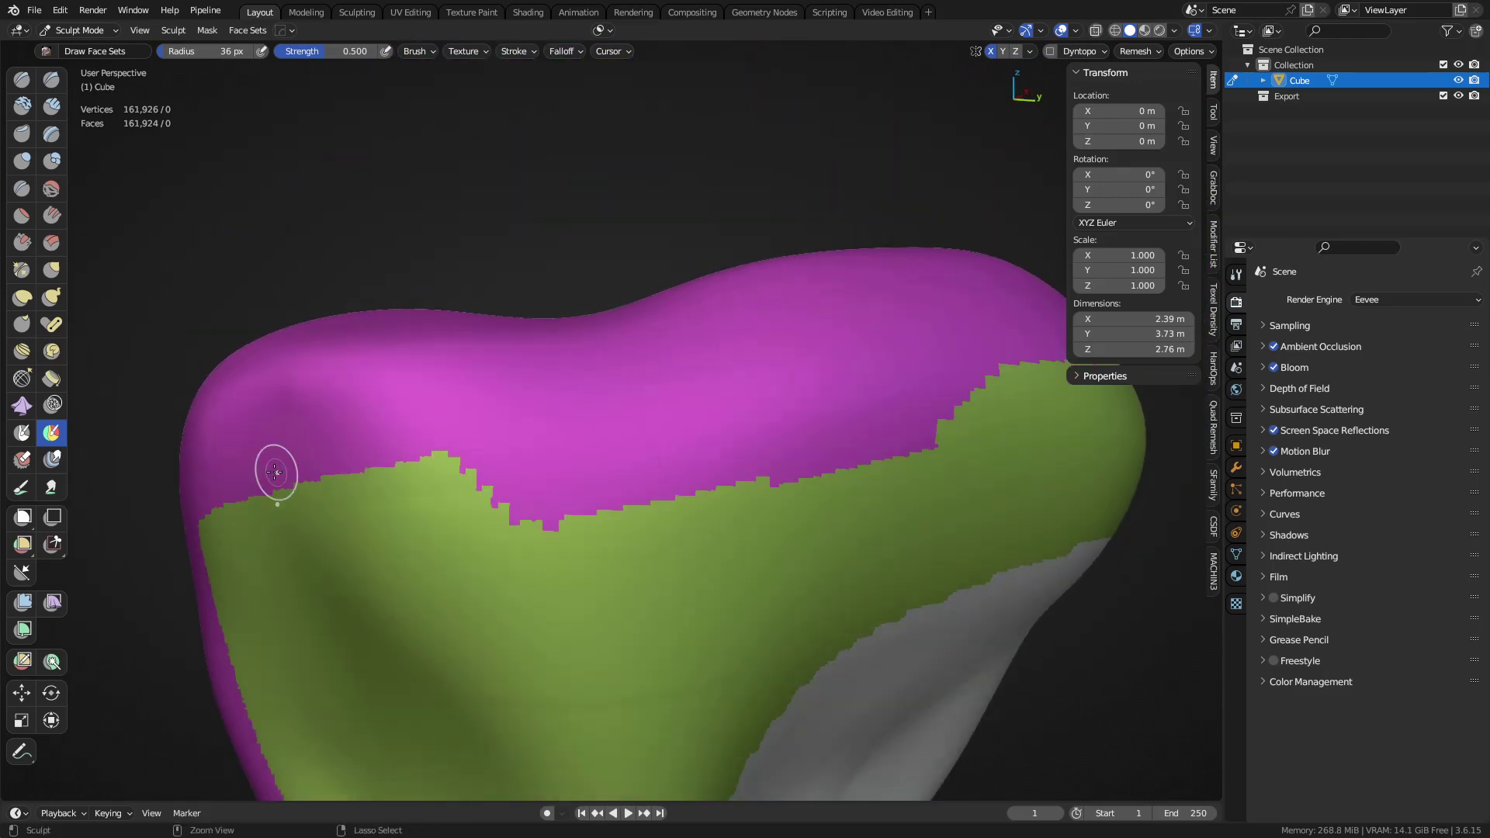
Even out the magenta-green border along the upper side, from the front corner towards the back
left_click_drag(248, 458, 225, 476, "ctrl")
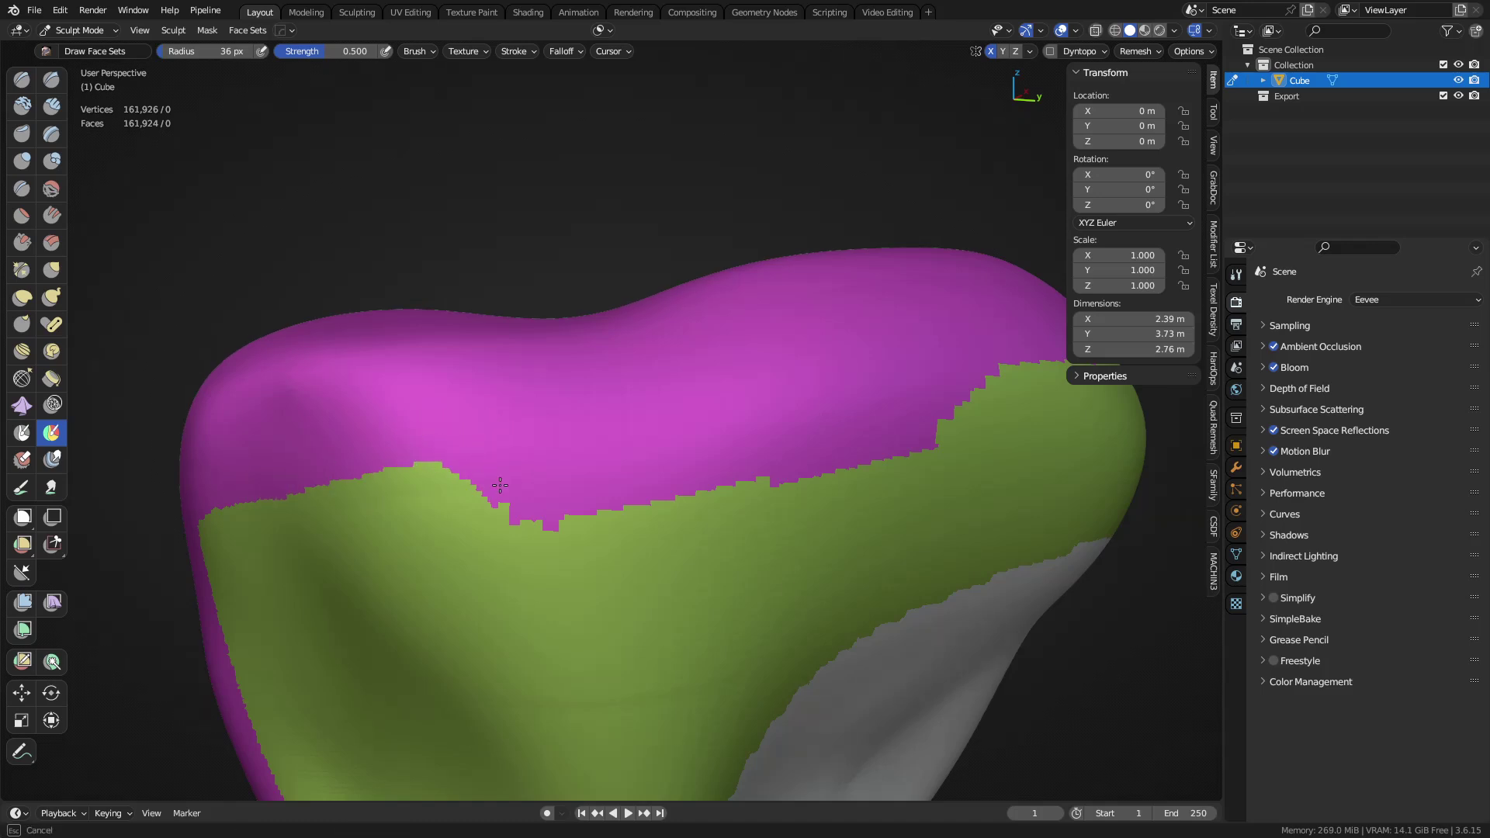
left_click_drag(777, 463, 895, 435, "ctrl")
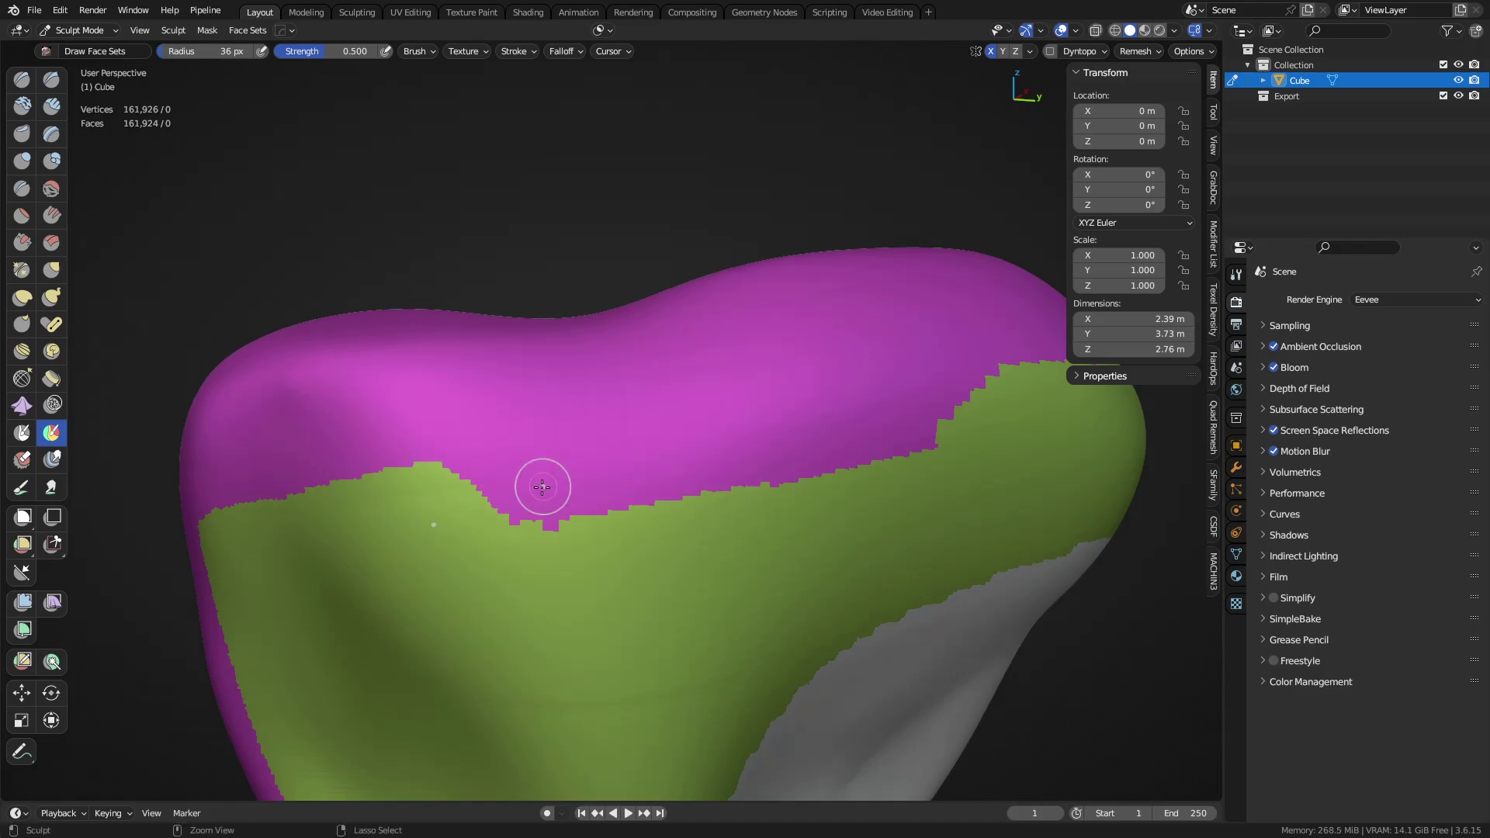
left_click_drag(530, 499, 644, 479, "ctrl")
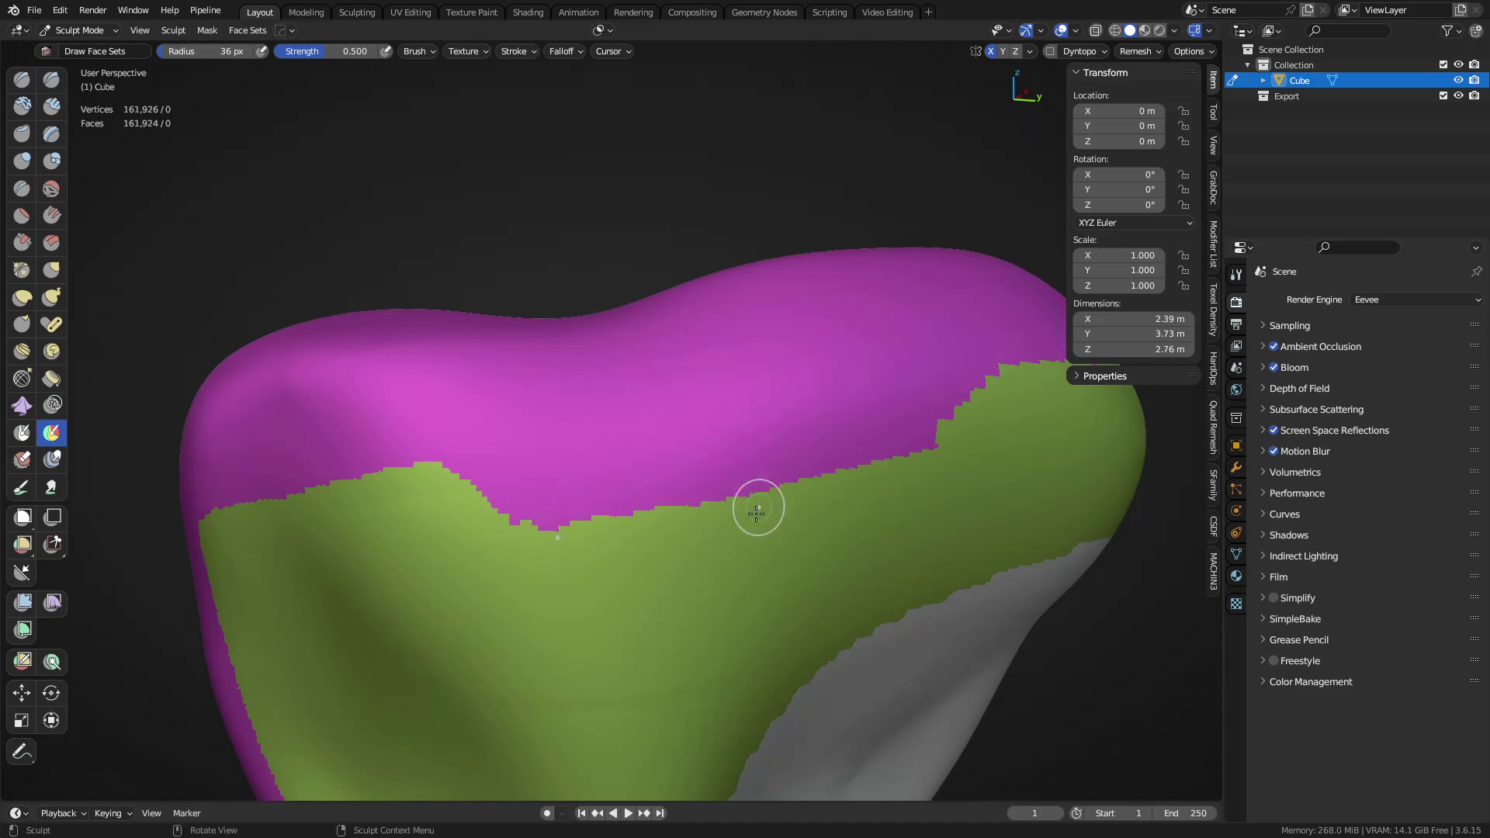
mouse_move(753, 525)
middle_mouse_down()
mouse_move(805, 433)
mouse_move(692, 446)
middle_mouse_up()
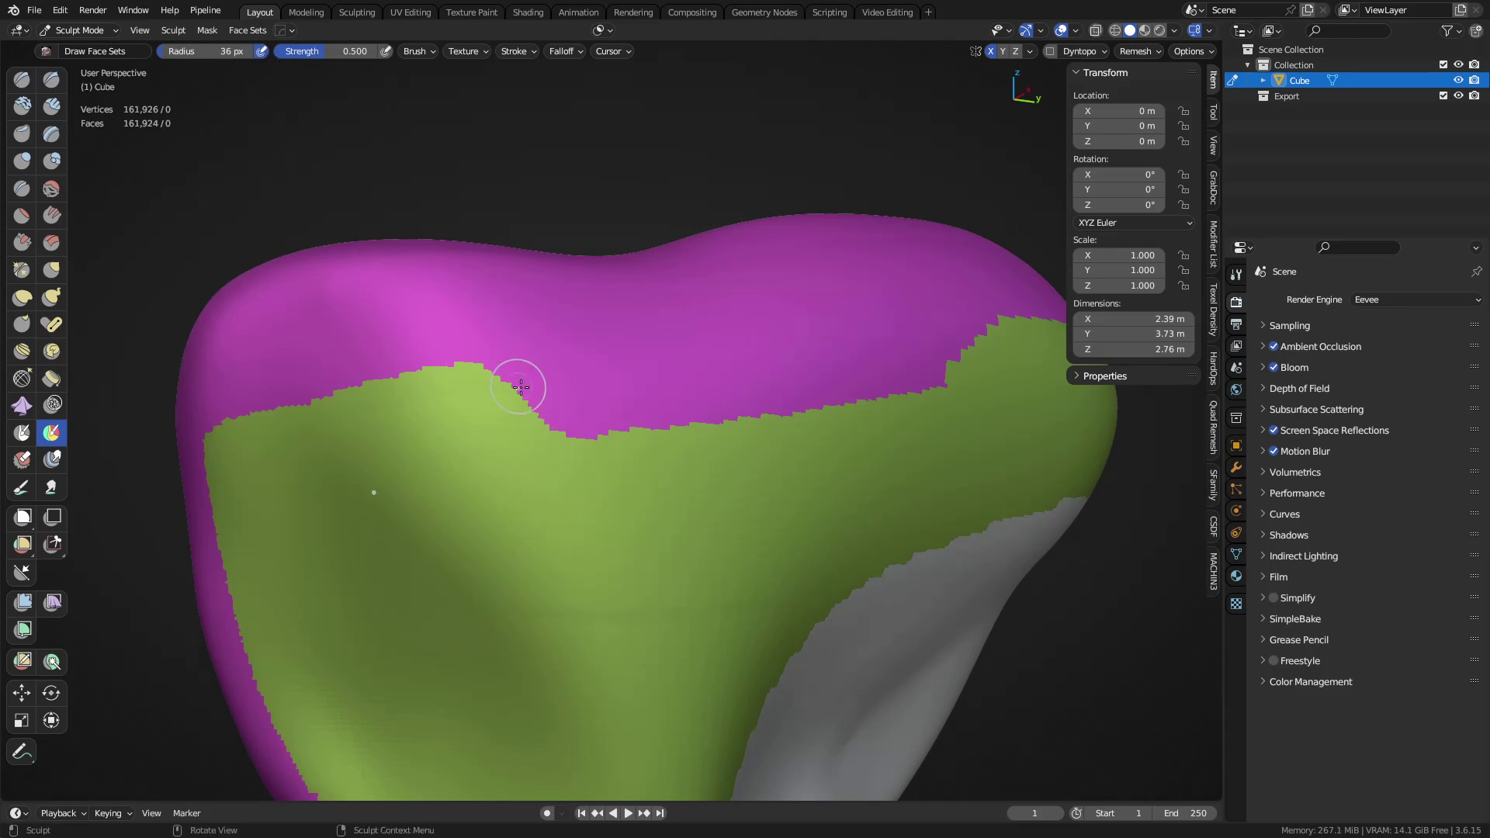
Smooth the slopes of the magenta-green border at the front dip and the rear step of the upper side
left_click_drag(554, 361, 557, 383, "ctrl")
left_click_drag(580, 453, 585, 459)
mouse_move(619, 388)
left_mouse_down()
mouse_move(614, 485)
mouse_move(630, 431)
left_mouse_up()
key("ctrl+z")
middle_click_drag(892, 436, 672, 396, "shift")
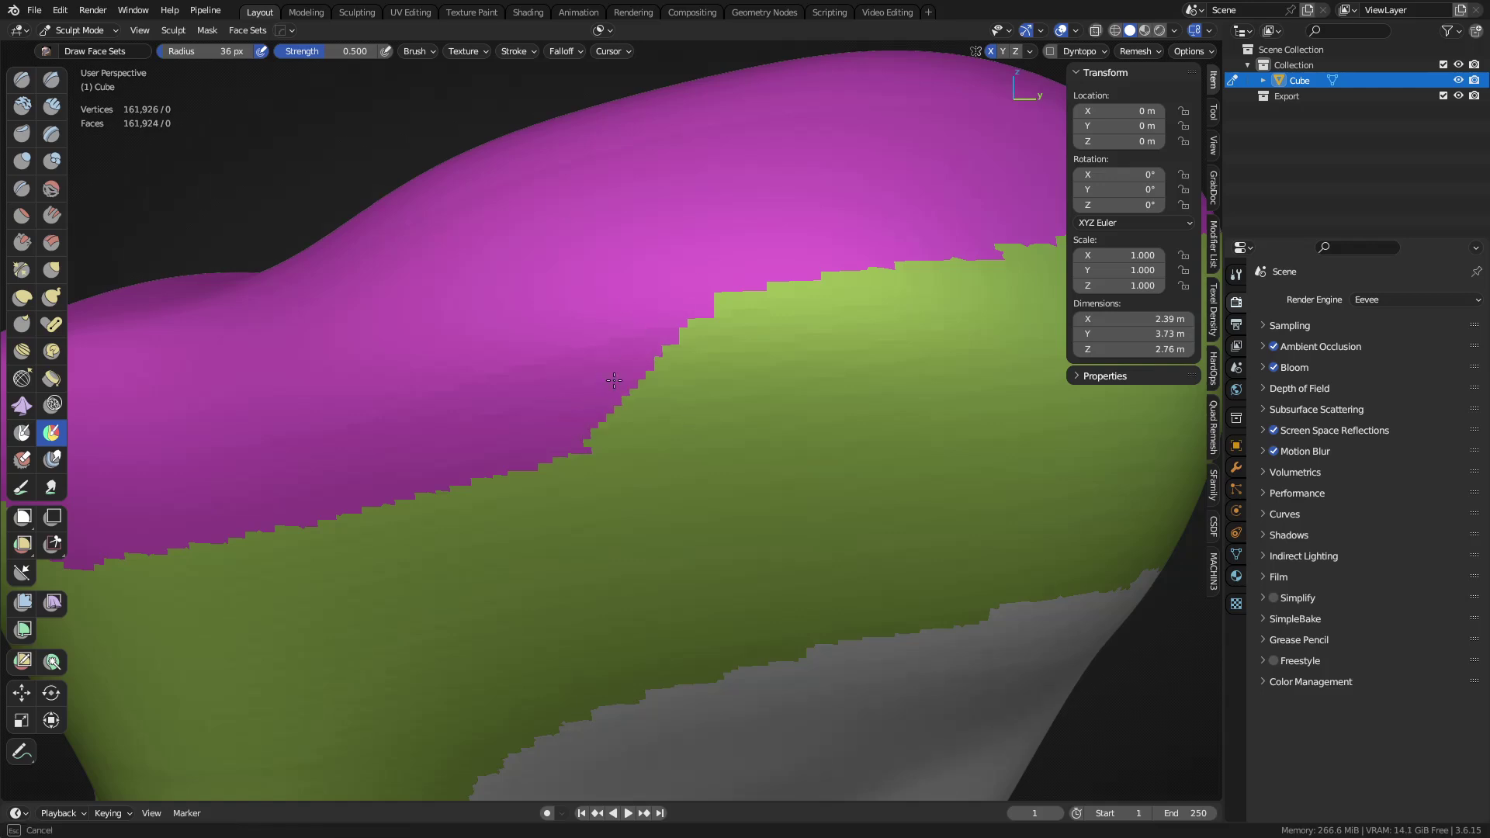
left_click_drag(687, 306, 625, 347)
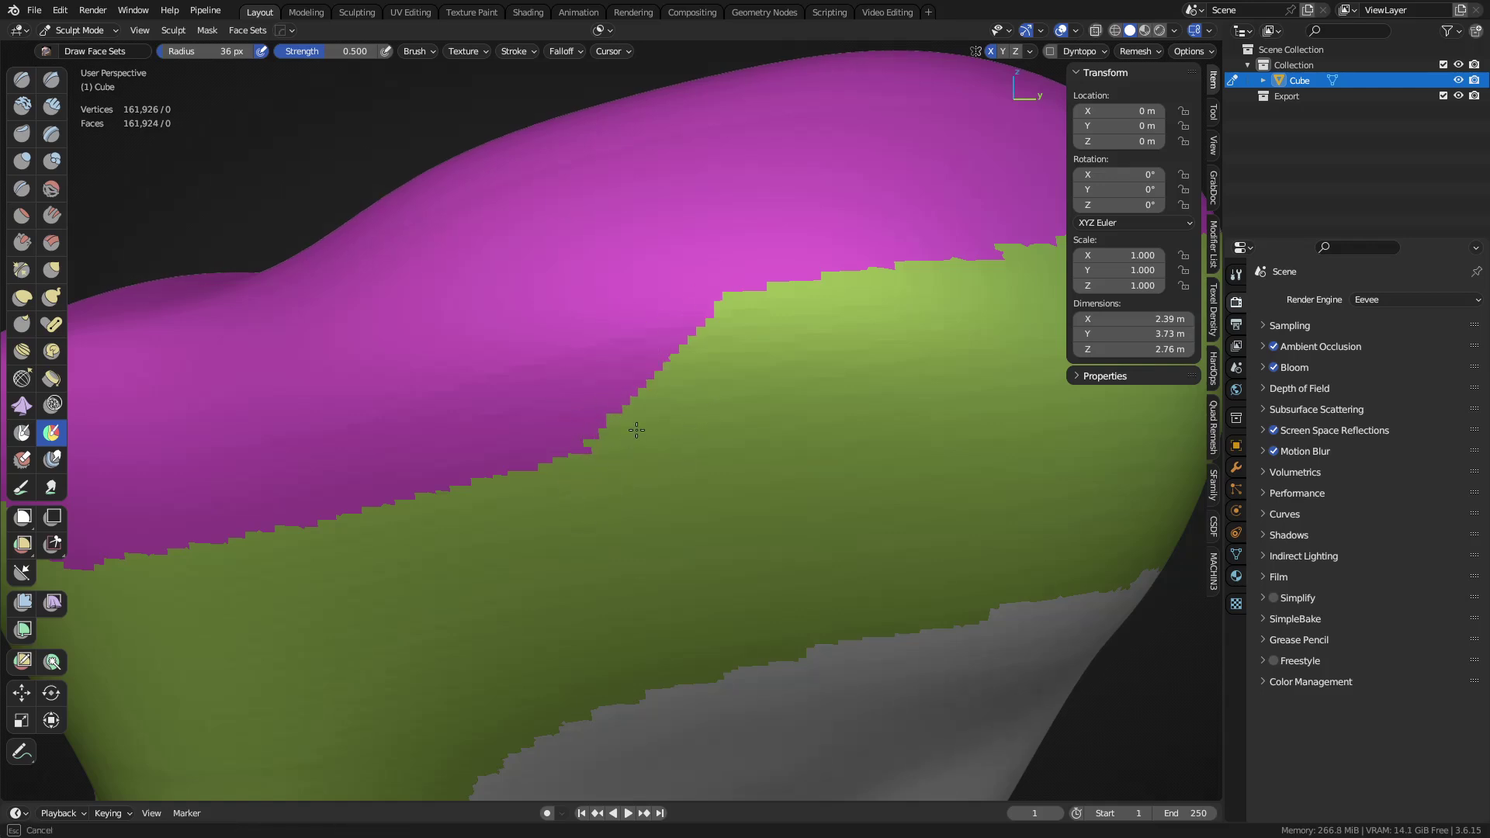
middle_click_drag(670, 386, 922, 359)
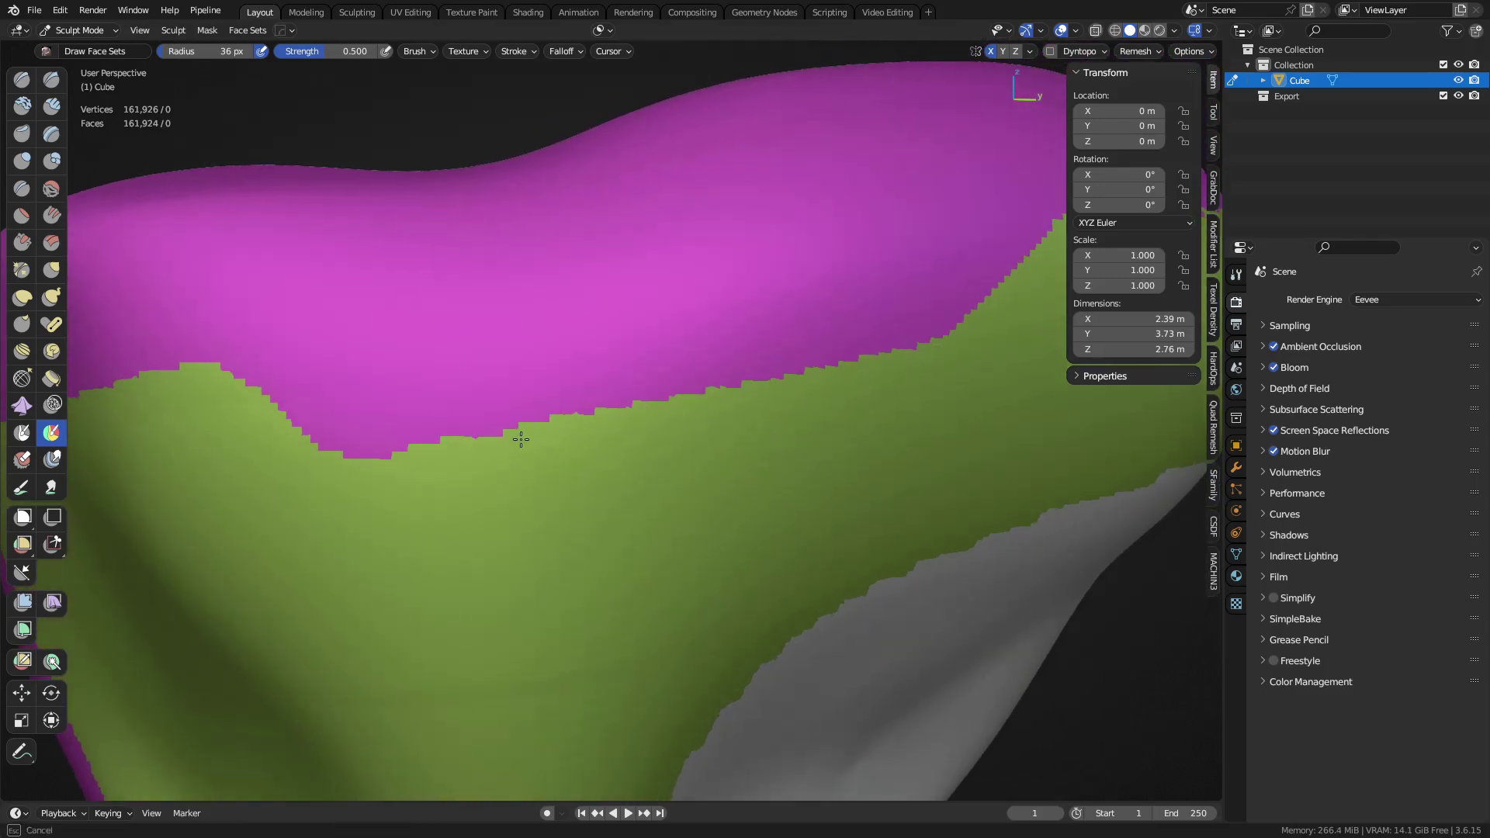
Refine the magenta-green border from the front dip across the rounded front corner
mouse_move(317, 487)
middle_mouse_down()
mouse_move(549, 515)
mouse_move(500, 519)
middle_mouse_up()
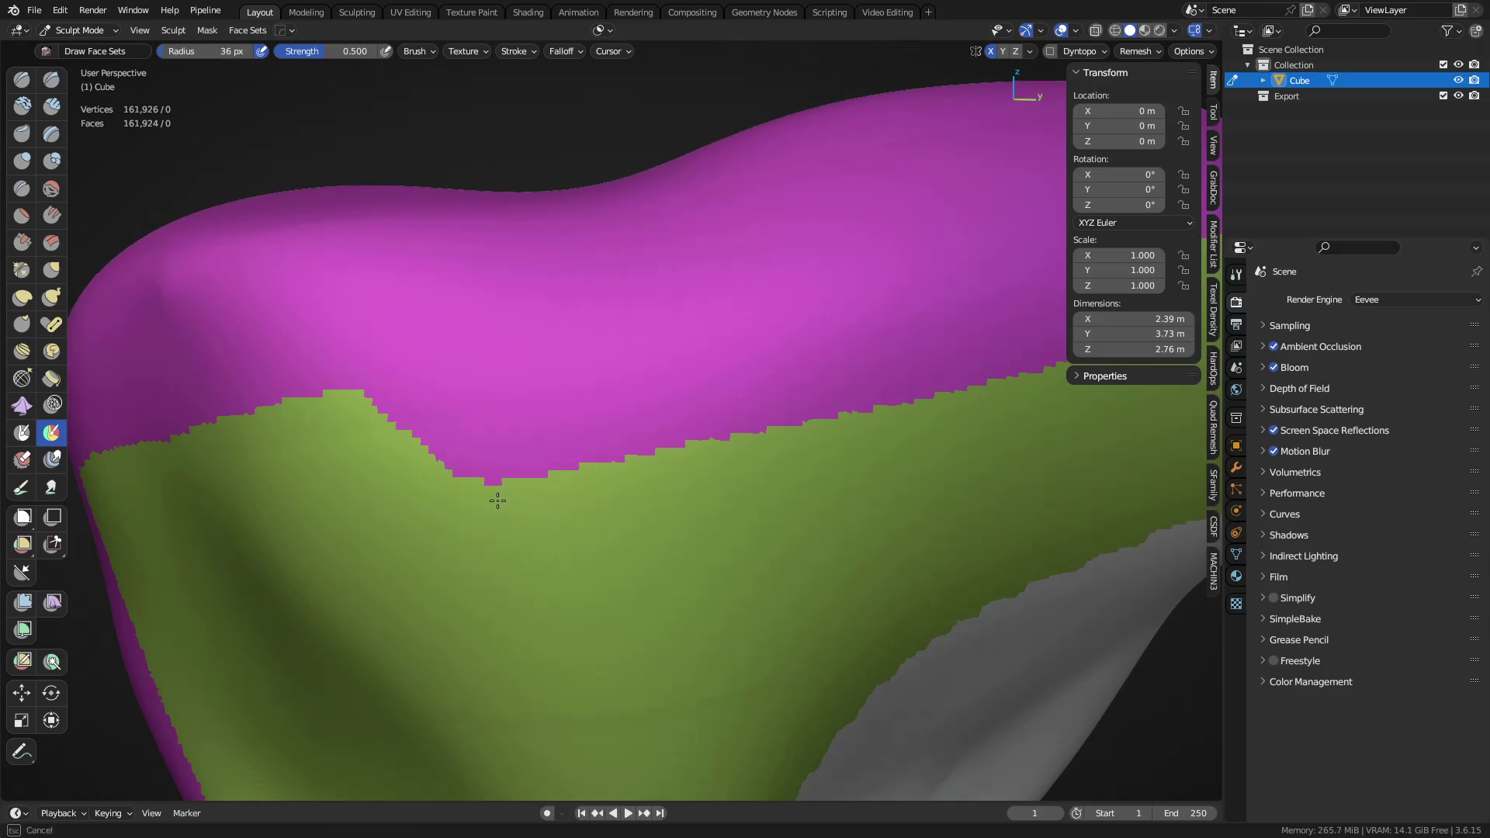
mouse_move(575, 525)
middle_mouse_down()
mouse_move(757, 398)
mouse_move(699, 416)
mouse_move(665, 399)
mouse_move(678, 518)
middle_mouse_up()
mouse_move(678, 518)
middle_mouse_down("ctrl")
mouse_move(685, 469)
mouse_move(641, 416)
middle_mouse_up("ctrl")
left_click_drag(544, 417, 599, 424, "ctrl")
middle_click_drag(617, 424, 492, 402)
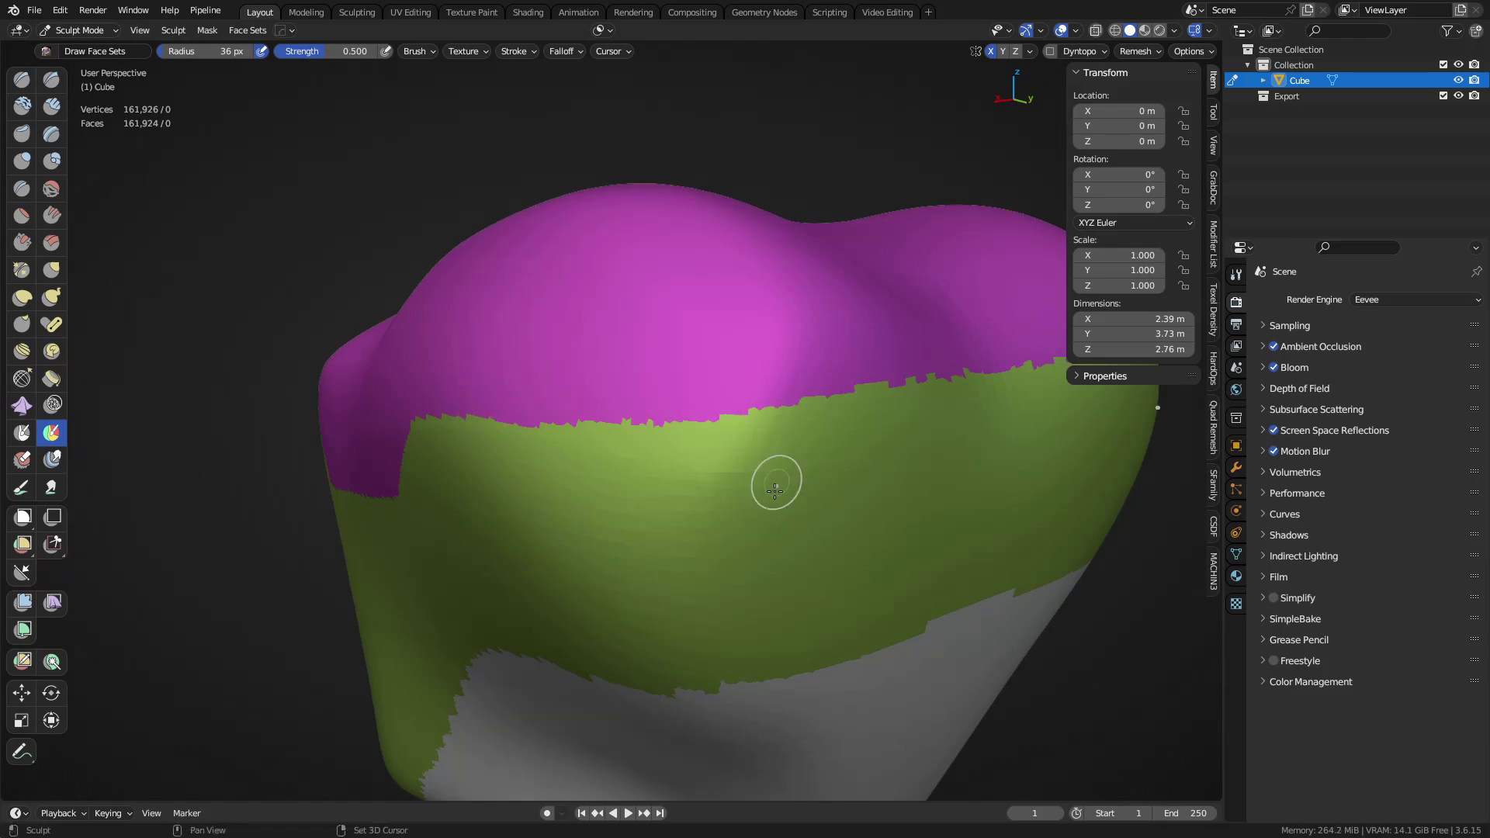
mouse_move(776, 499)
middle_mouse_down()
mouse_move(729, 533)
mouse_move(872, 499)
mouse_move(738, 466)
mouse_move(689, 495)
middle_mouse_up()
scroll(689, 495, "up", 1)
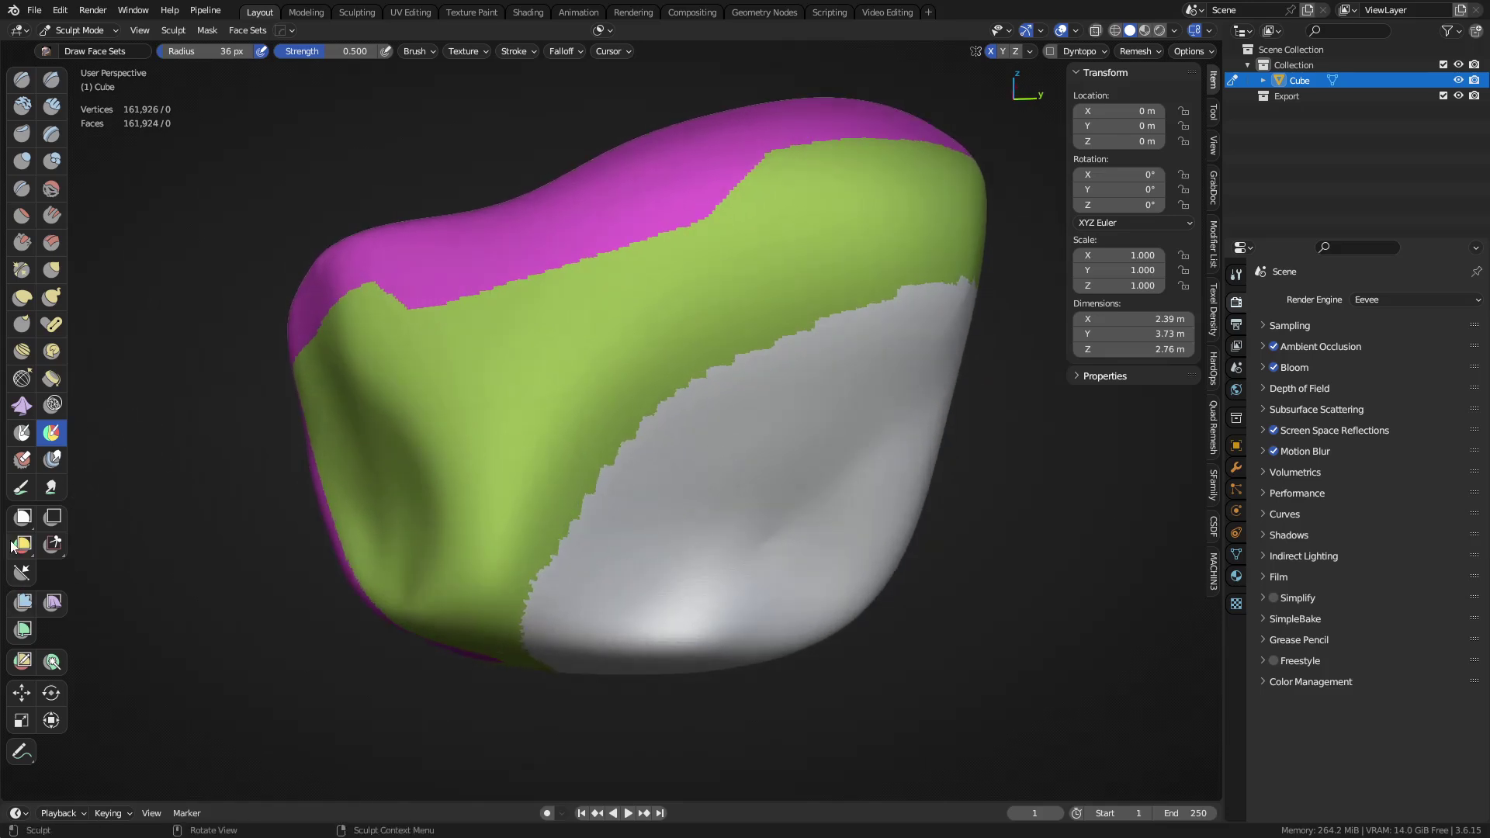
Apply the Mesh Filter with the Relax Face Sets type to smooth all face set borders
left_click(29, 606)
left_click(118, 51)
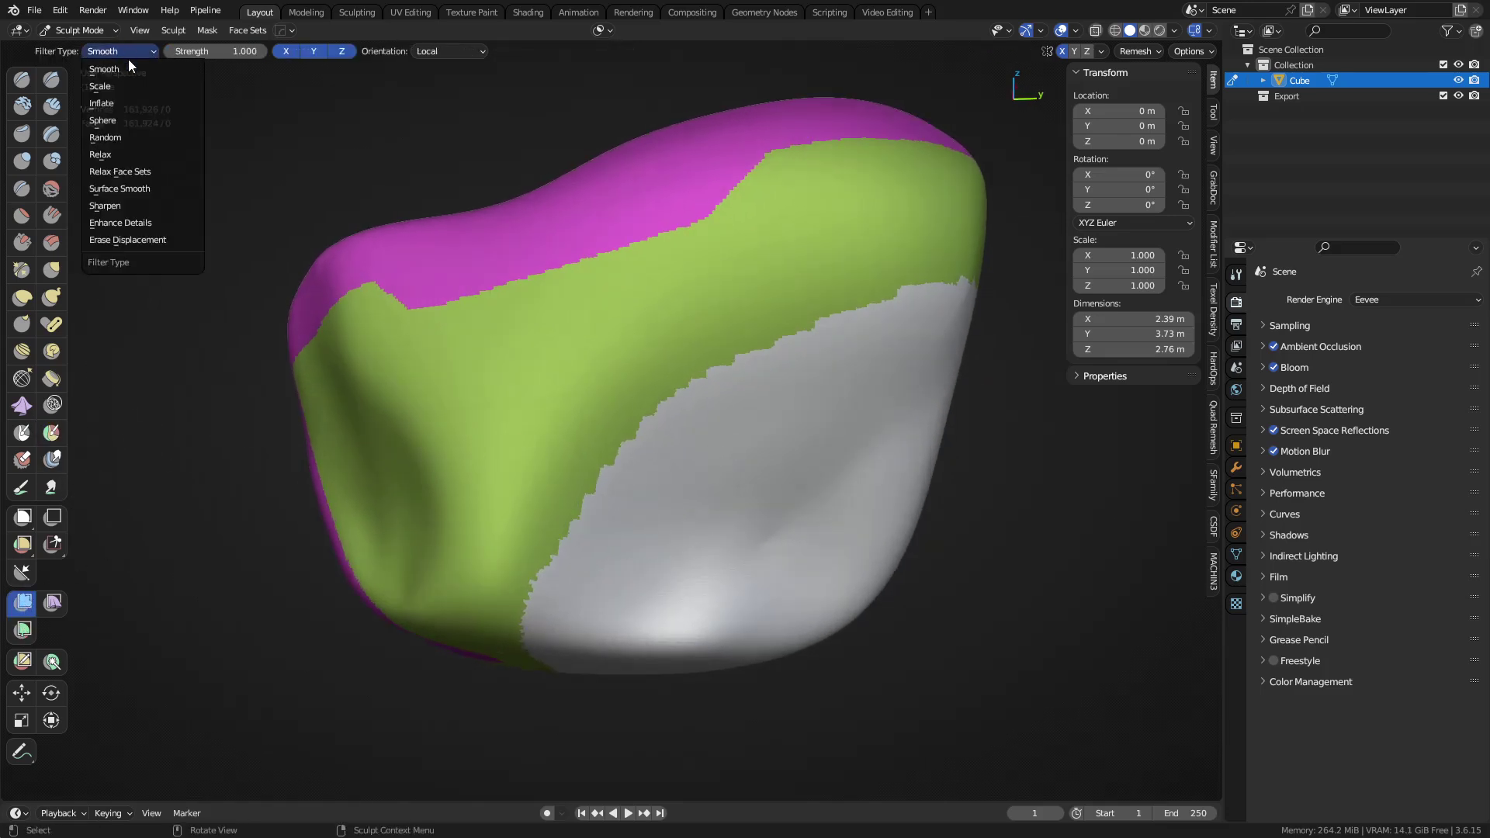
left_click(163, 171)
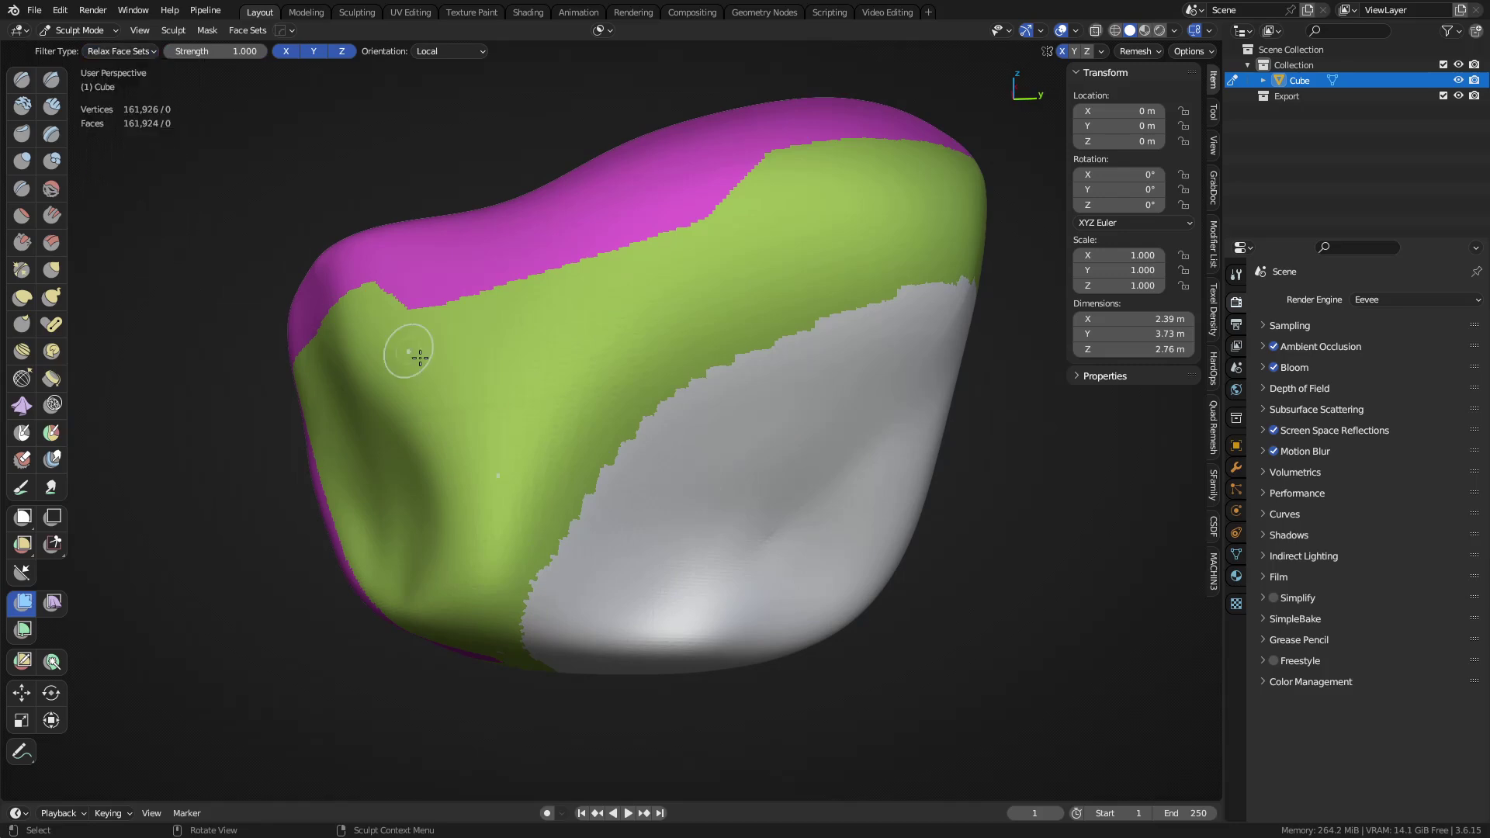
left_click_drag(482, 466, 411, 431)
left_click_drag(1311, 431, 1283, 421)
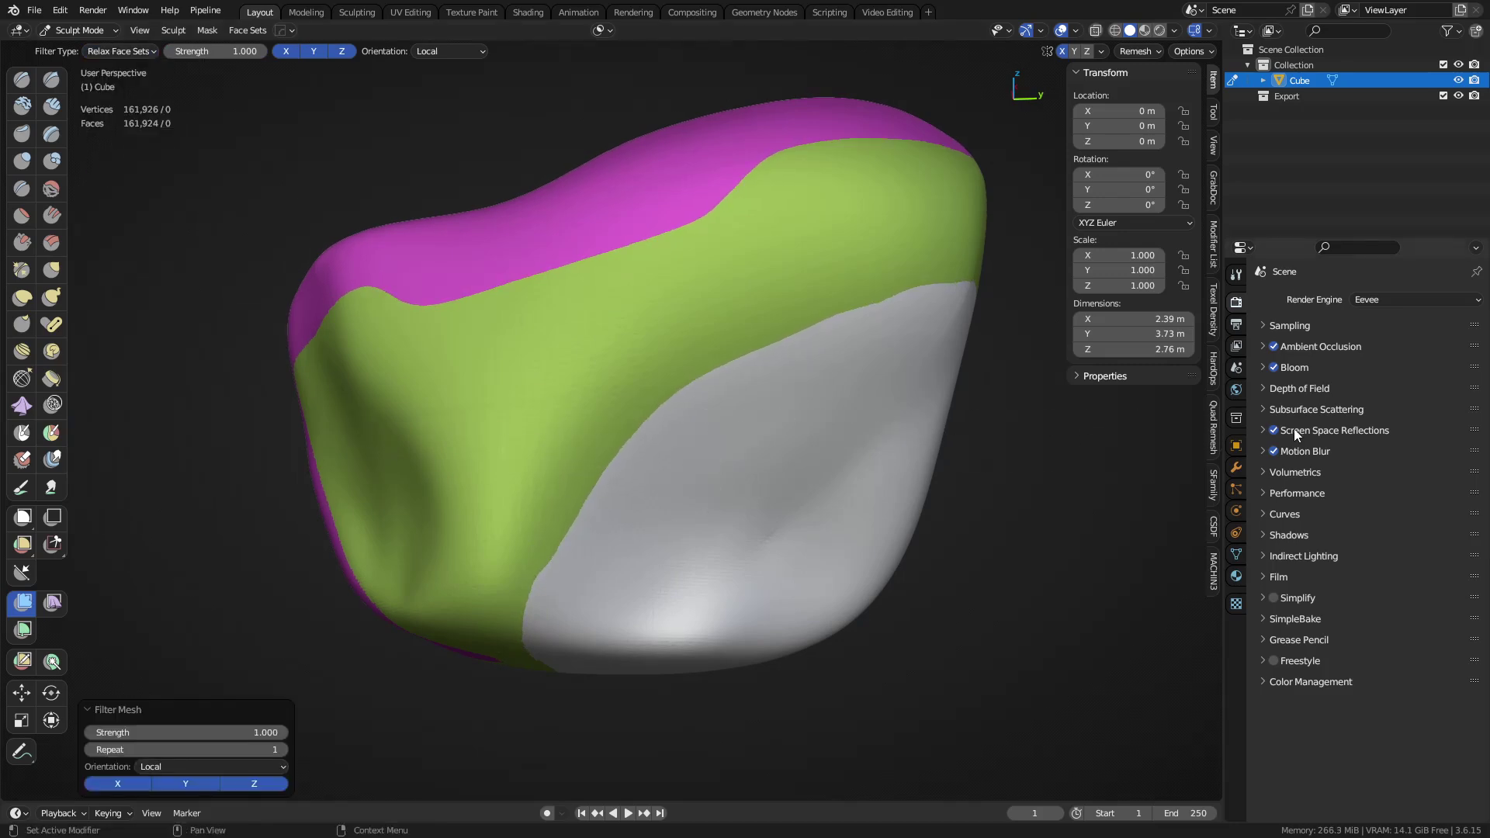
Examine the wireframe along the green-grey border and the relaxed border at the front corner
scroll(771, 312, "up", 3)
key("shift+w")
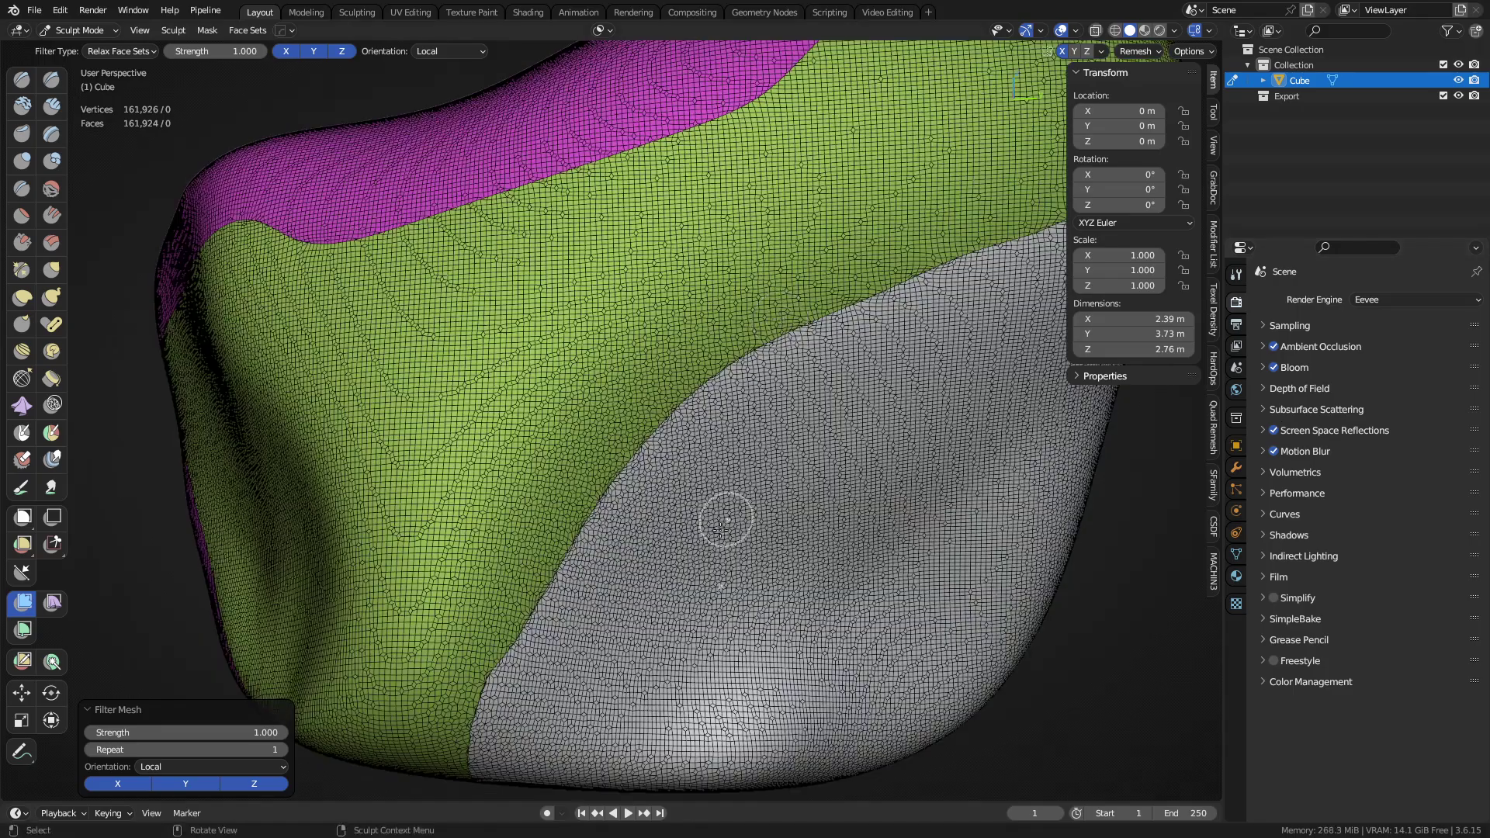
mouse_move(665, 438)
middle_mouse_down("shift")
mouse_move(619, 310)
mouse_move(618, 373)
middle_mouse_up("shift")
scroll(612, 472, "up", 2)
scroll(612, 471, "up", 6)
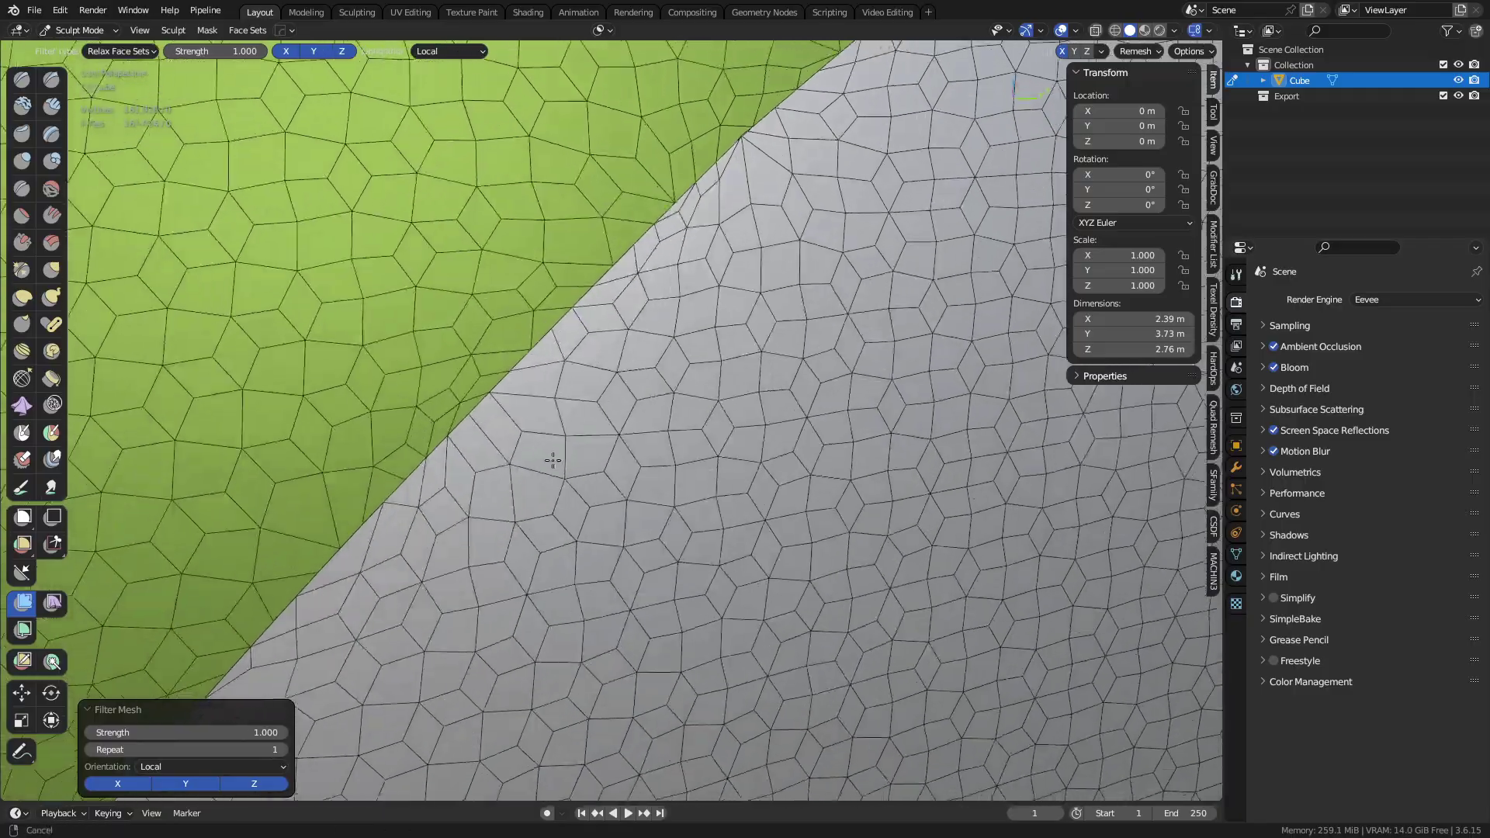
middle_click_drag(553, 460, 554, 459, "shift")
scroll(485, 442, "down", 10)
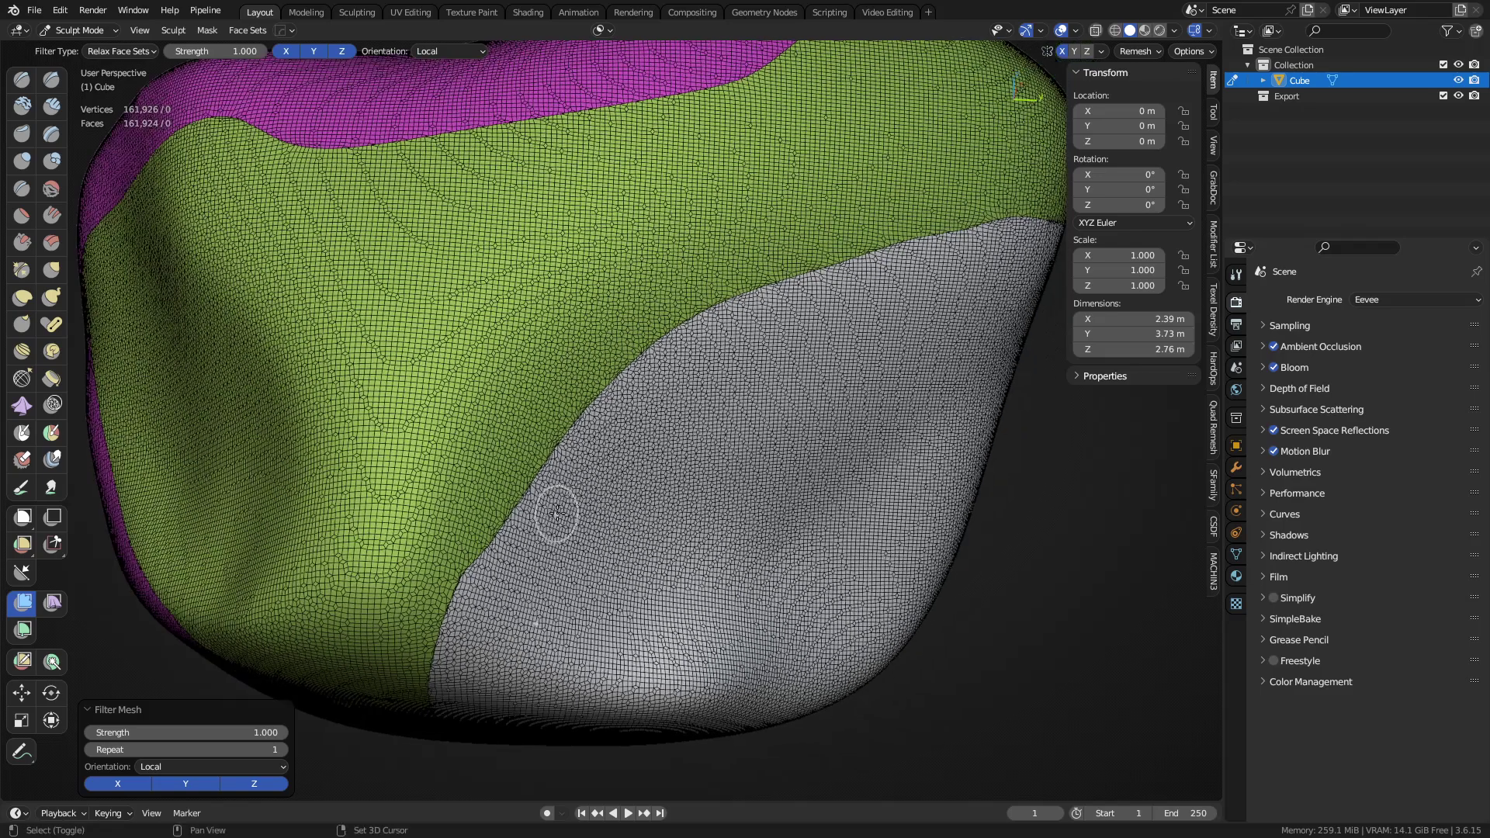
mouse_move(557, 513)
middle_mouse_down()
mouse_move(624, 496)
mouse_move(665, 423)
mouse_move(631, 404)
mouse_move(722, 322)
mouse_move(693, 376)
middle_mouse_up()
scroll(730, 356, "up", 2)
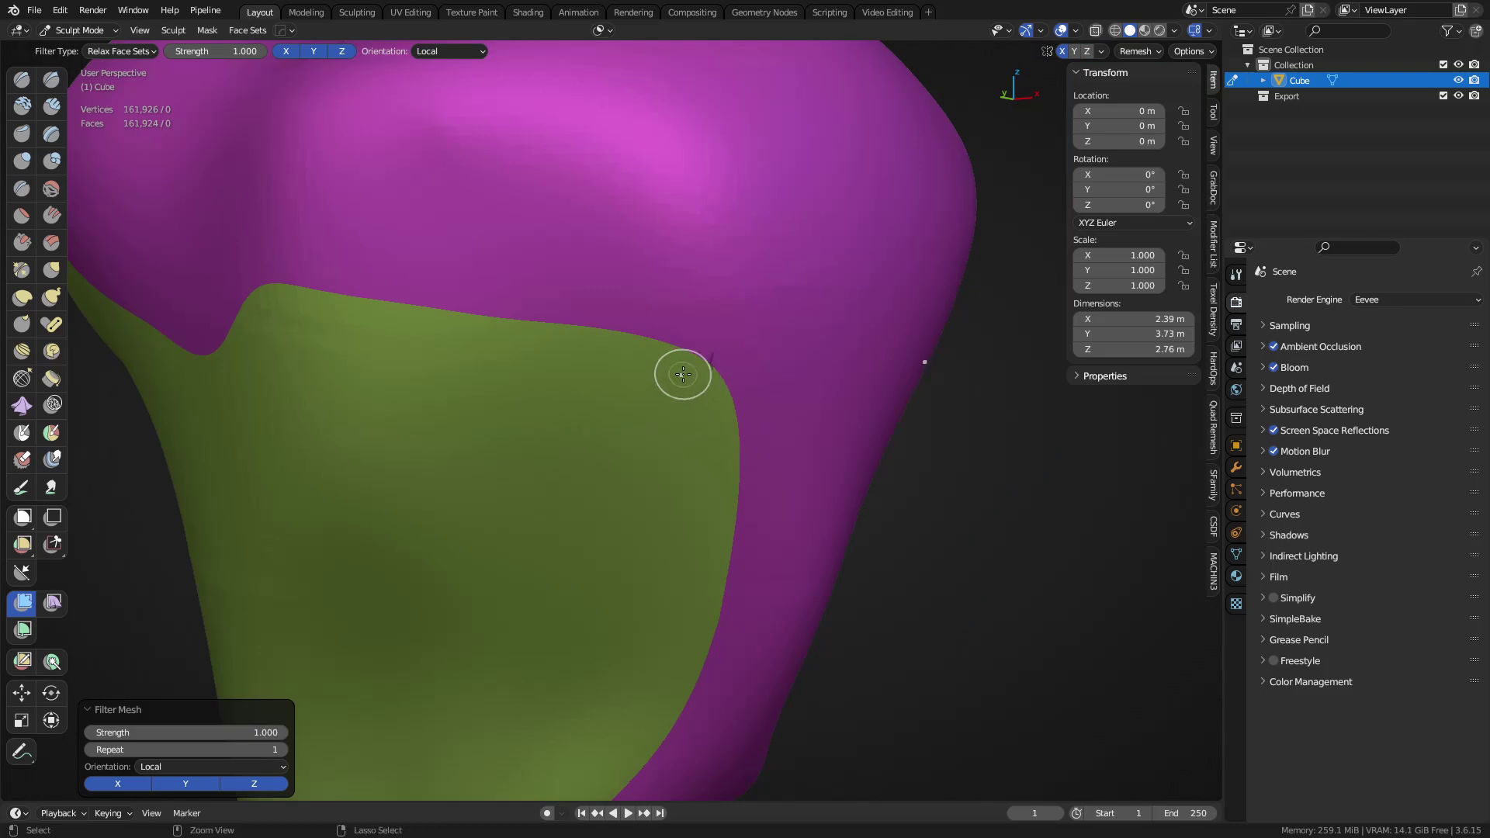
Voxel remesh the model and relax the jagged face set borders again with the mesh filter
key("ctrl+r")
middle_click_drag(746, 482, 687, 421)
scroll(687, 421, "up", 6)
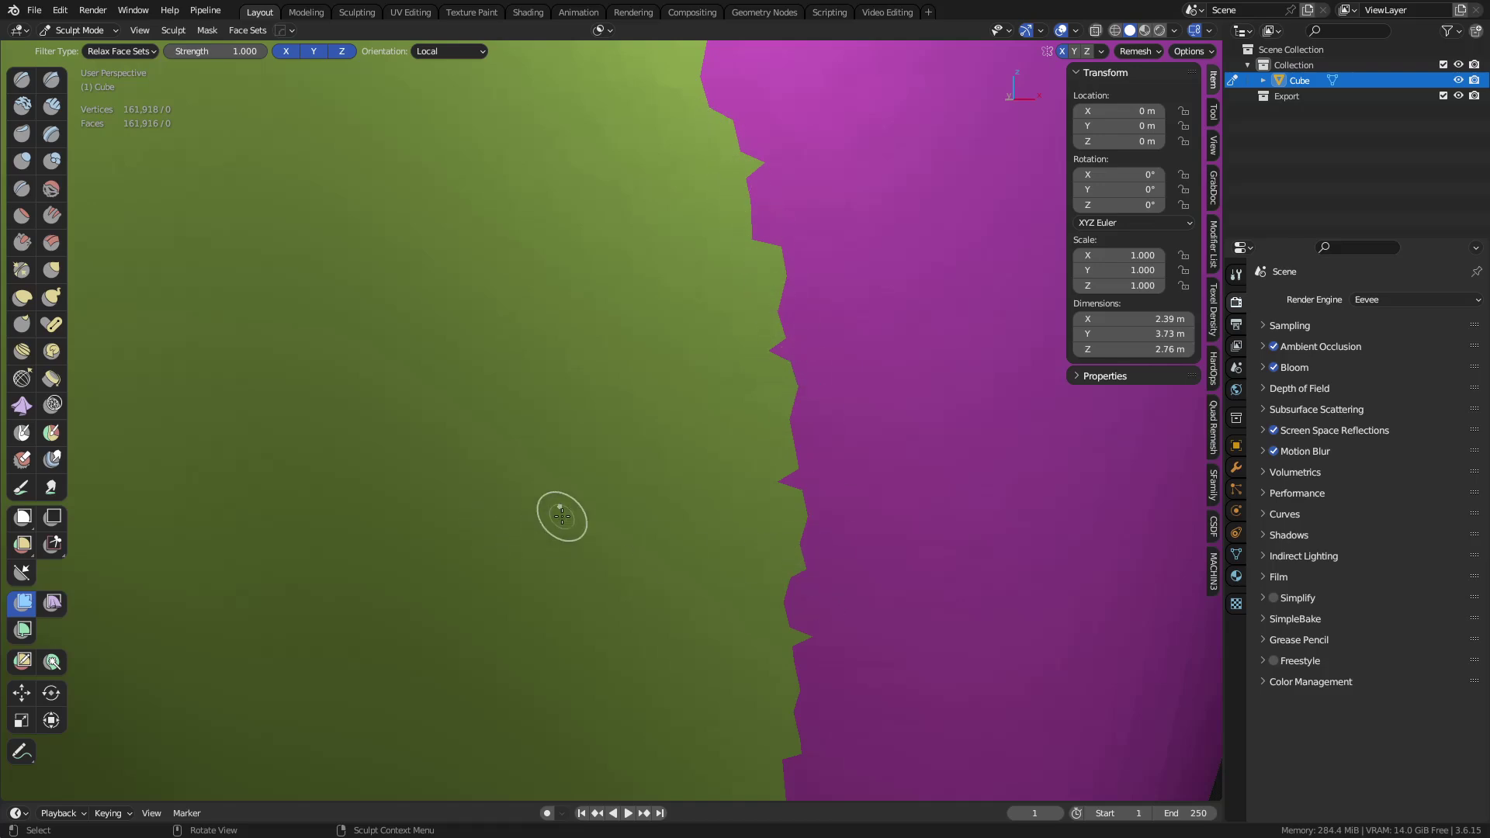
scroll(561, 512, "down", 6)
left_click_drag(454, 464, 828, 462)
scroll(668, 479, "down", 4)
Examine the relaxed green, magenta and grey face set borders around the model
middle_click_drag(668, 479, 703, 390)
scroll(412, 421, "up", 4)
scroll(543, 352, "down", 2)
middle_click_drag(434, 353, 519, 419, "shift")
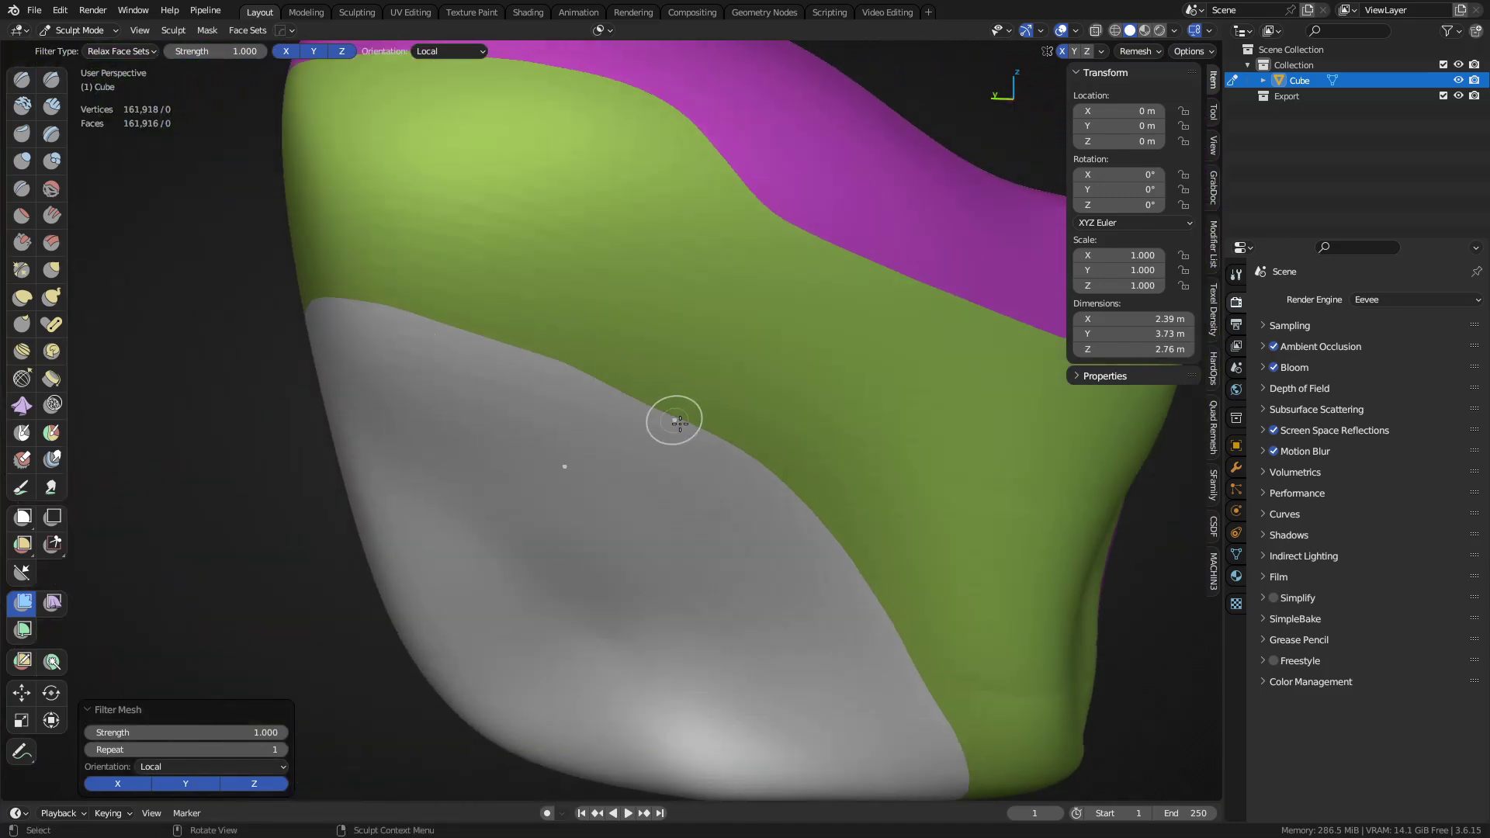
middle_click_drag(925, 604, 631, 484)
scroll(732, 407, "down", 3)
mouse_move(732, 407)
middle_mouse_down()
mouse_move(649, 233)
mouse_move(619, 336)
middle_mouse_up()
scroll(599, 389, "up", 3)
middle_click_drag(599, 388, 496, 427)
Draw and fill a four-sided teal face set across the green strip between the magenta and grey areas
left_click(51, 432)
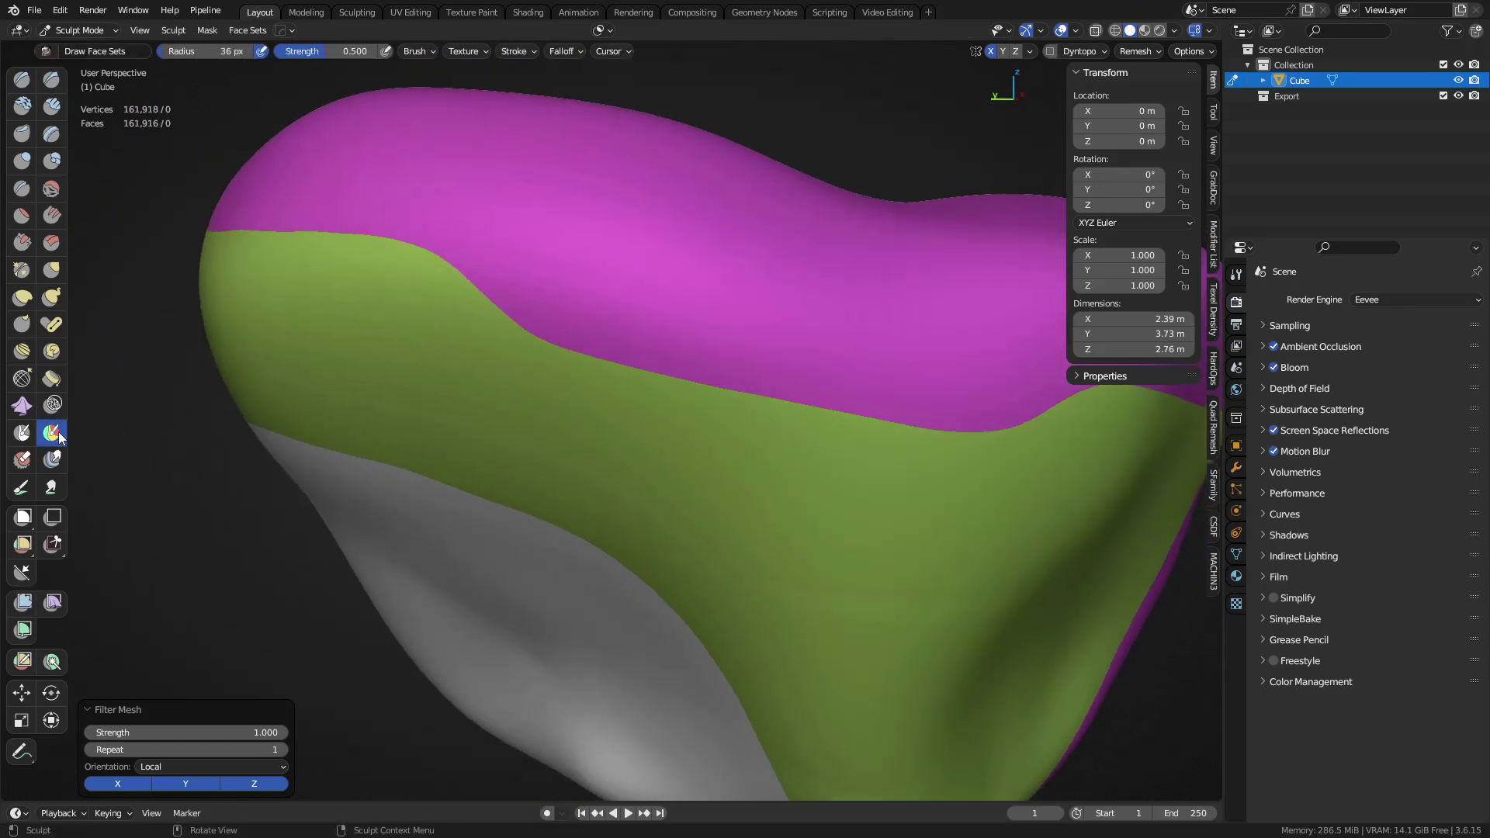
mouse_move(748, 434)
middle_mouse_down()
mouse_move(699, 411)
mouse_move(594, 421)
mouse_move(551, 322)
middle_mouse_up()
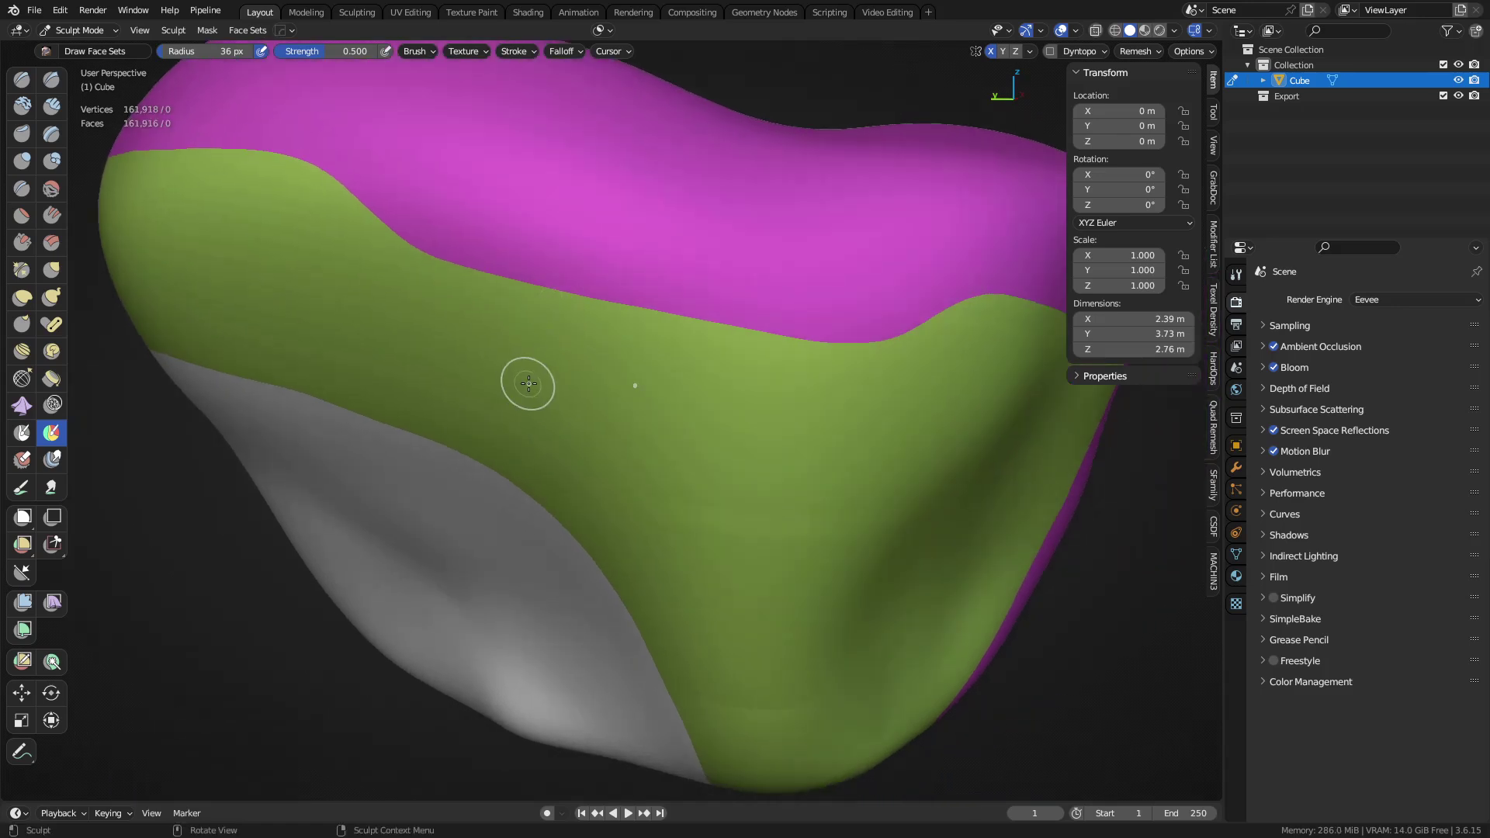
left_click_drag(503, 413, 502, 418)
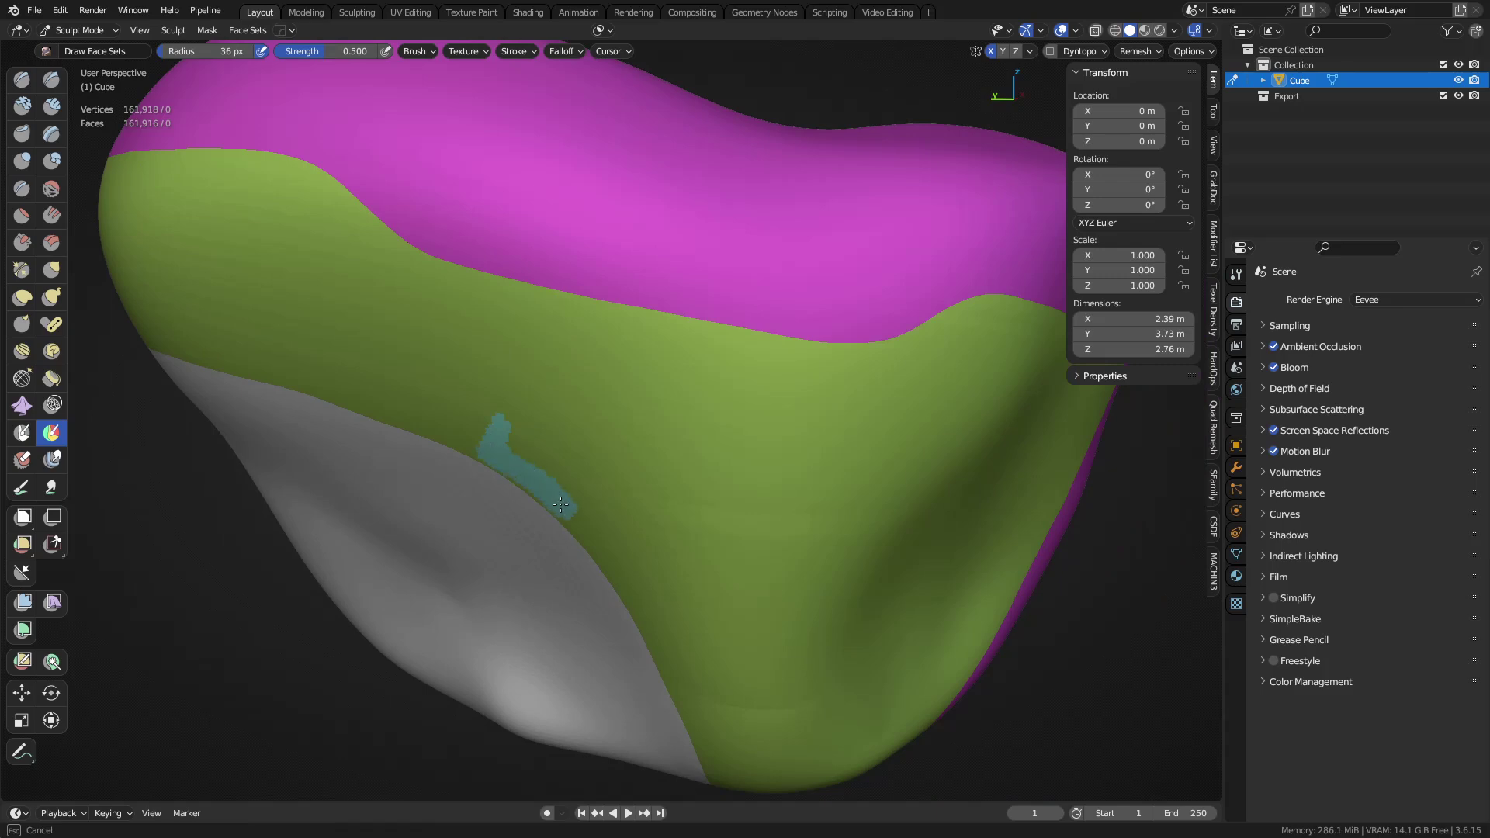
mouse_move(612, 564)
left_mouse_down()
mouse_move(667, 350)
mouse_move(572, 310)
mouse_move(477, 299)
left_mouse_up()
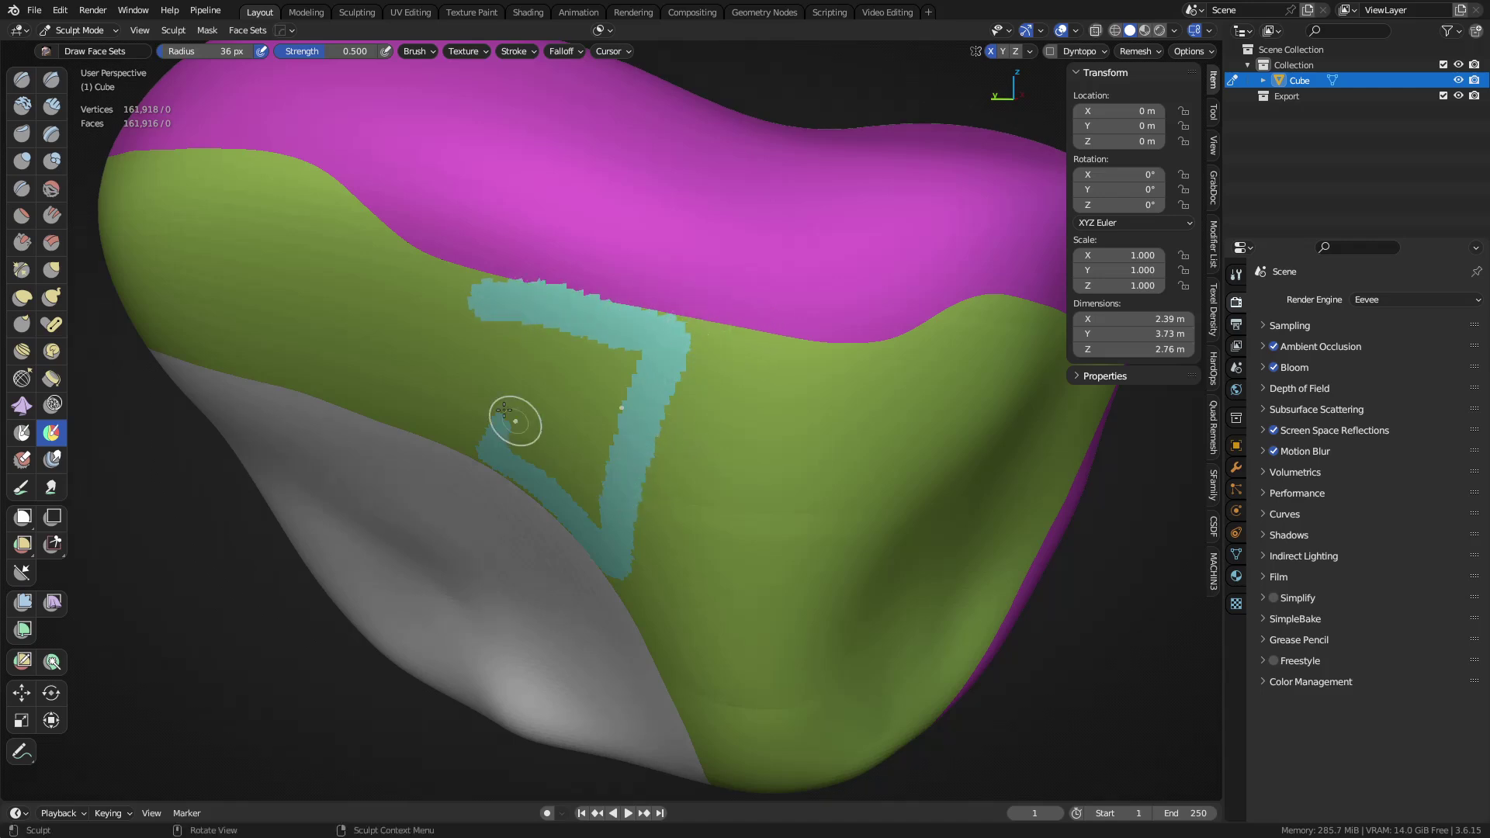
left_click_drag(501, 309, 482, 400)
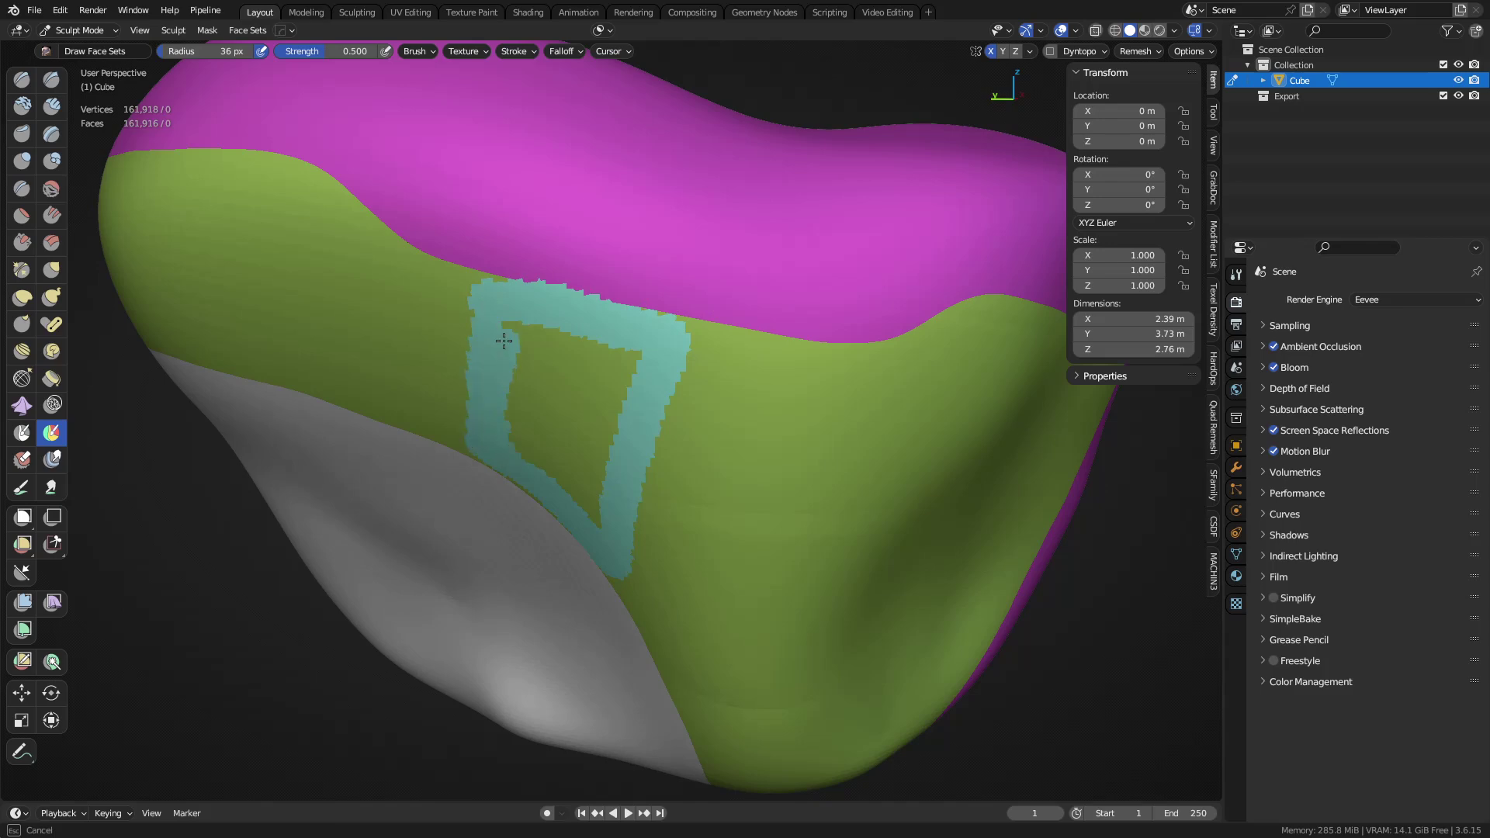
mouse_move(503, 344)
left_mouse_down()
mouse_move(549, 454)
mouse_move(596, 435)
mouse_move(601, 380)
mouse_move(525, 406)
left_mouse_up()
left_click_drag(506, 335, 549, 414)
middle_click_drag(550, 414, 635, 413)
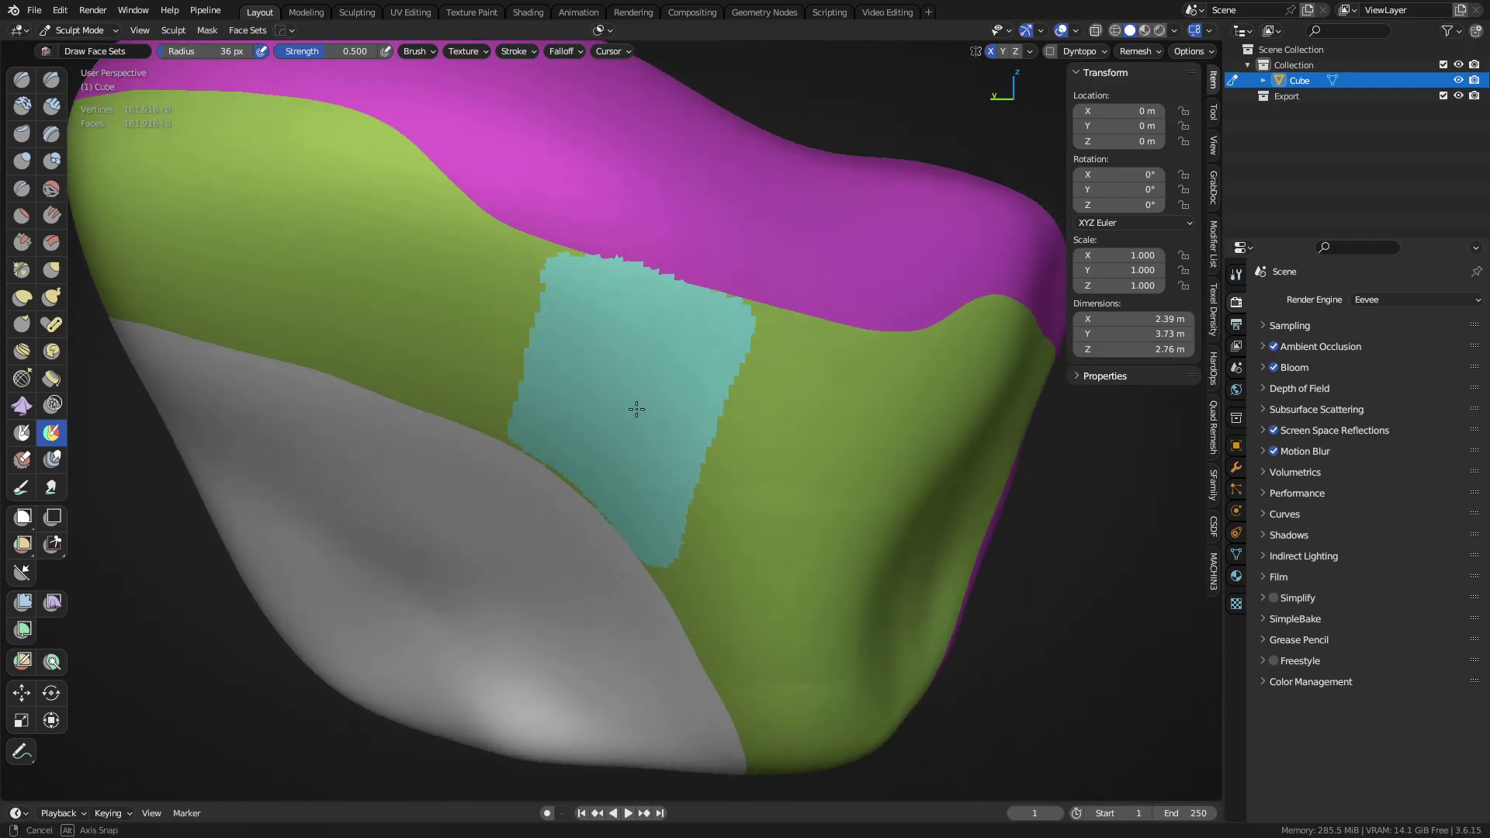
Relax the teal patch's borders with two passes of the Relax Face Sets mesh filter
left_click(27, 601)
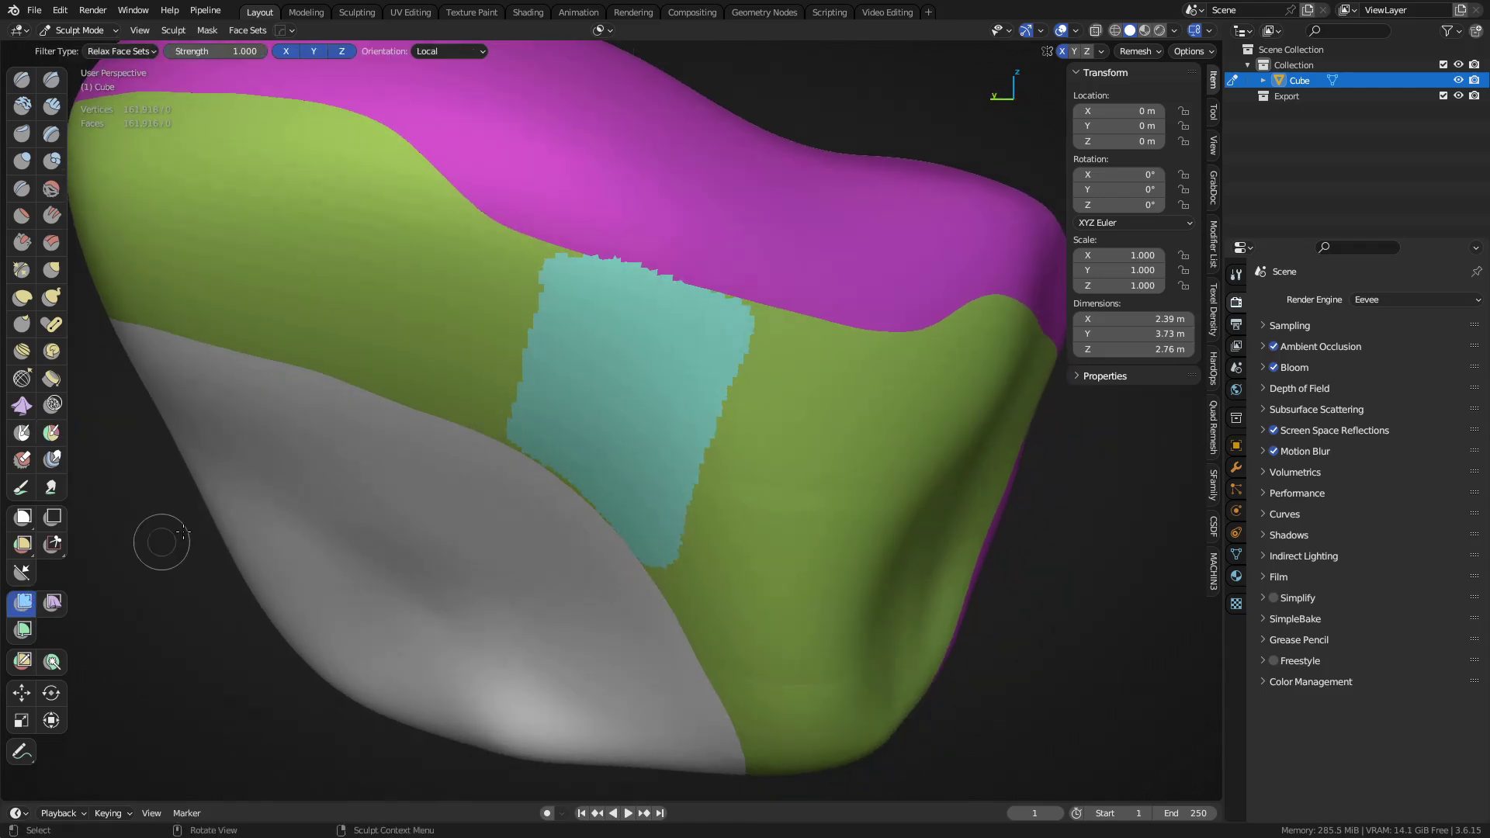
left_click_drag(420, 335, 436, 348)
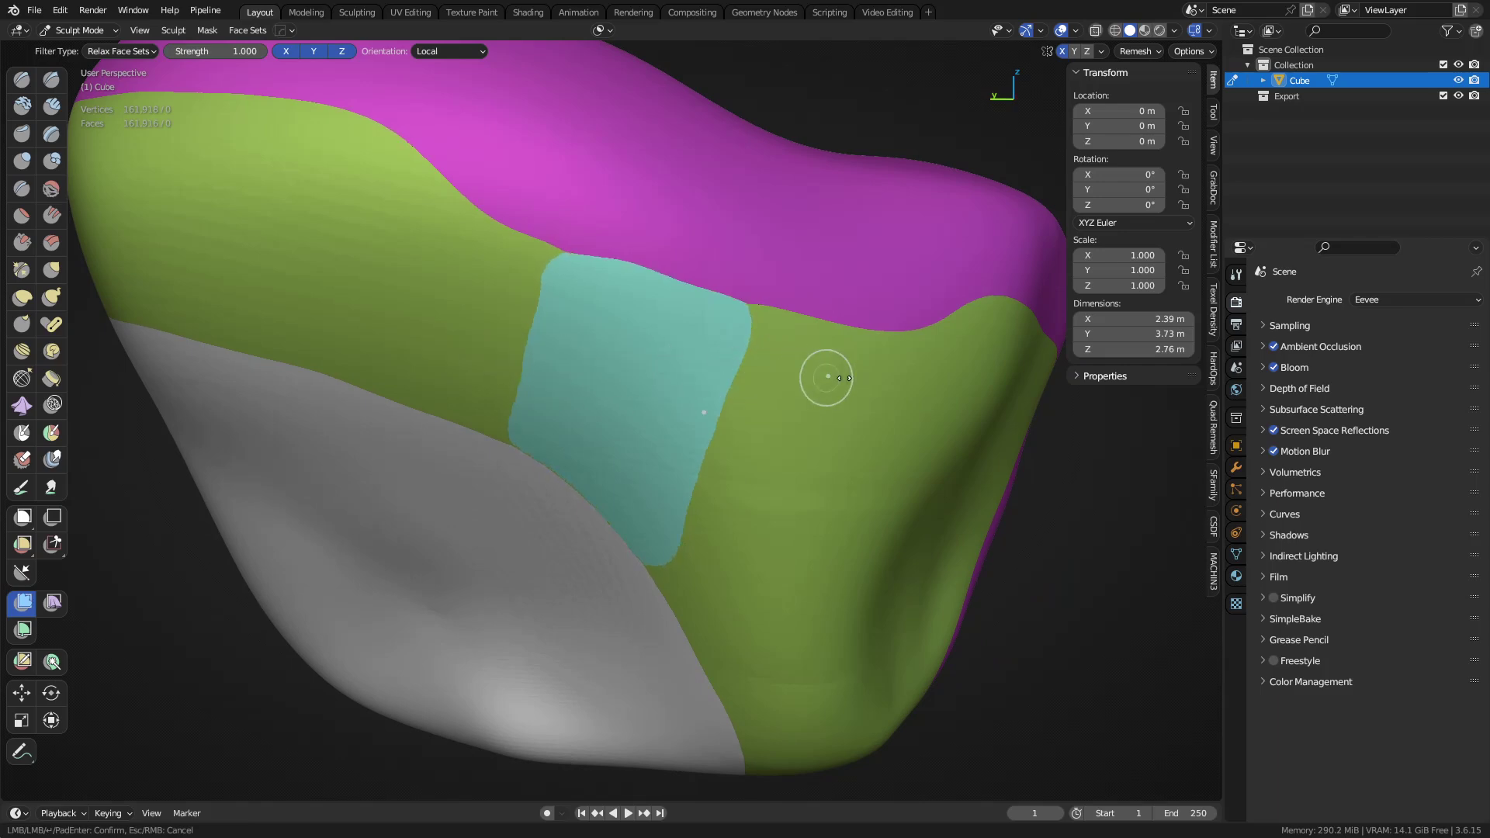
left_click_drag(1100, 419, 1100, 419)
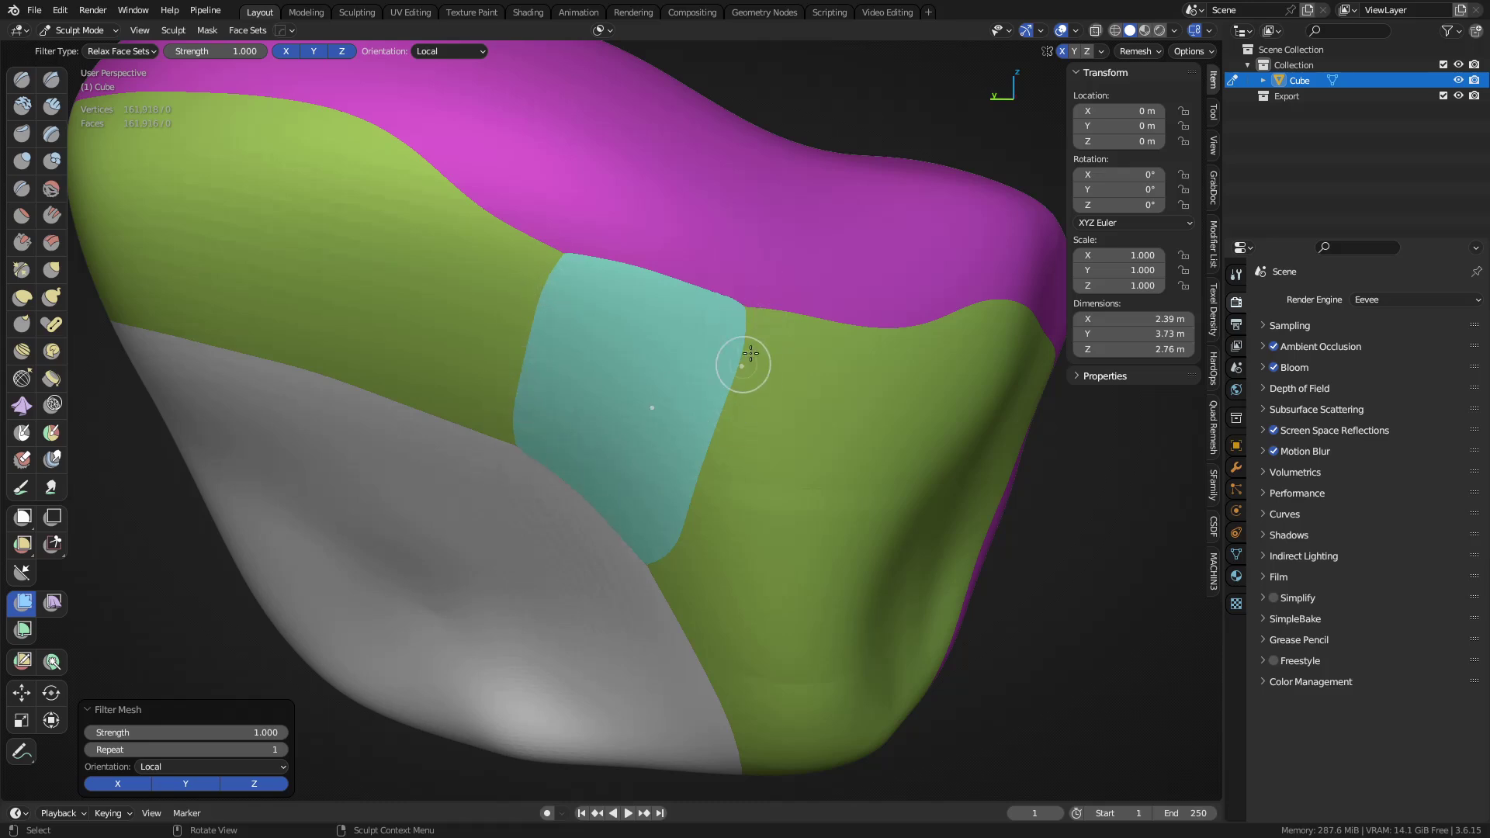
Voxel remesh the model and try relaxing the borders around the teal patch once more
middle_click_drag(758, 333, 621, 428, "shift")
scroll(618, 426, "up", 3)
middle_click_drag(567, 489, 579, 411, "shift")
key("ctrl+z")
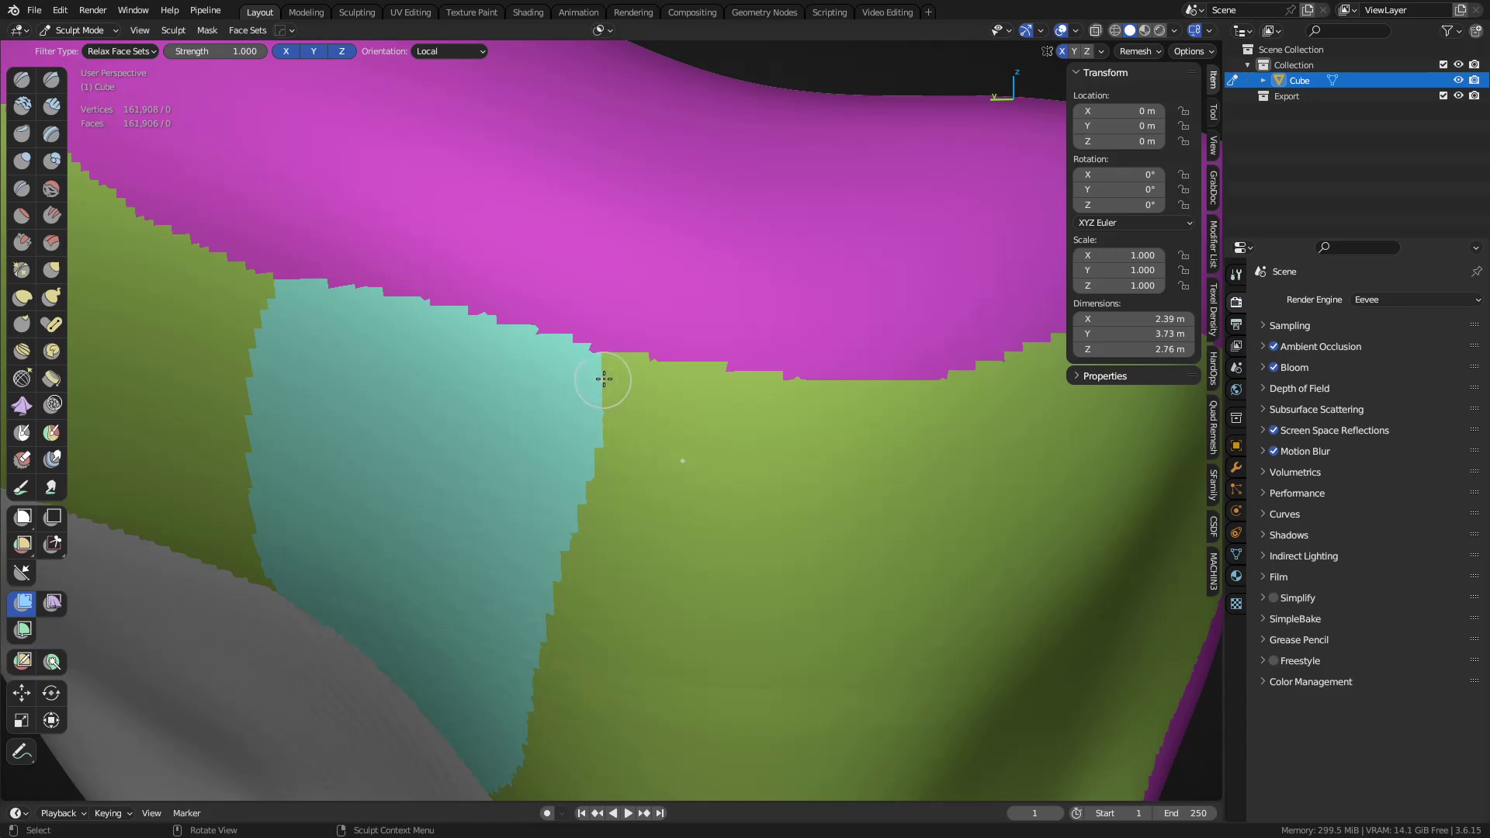
left_click_drag(604, 380, 577, 440)
key("ctrl+z")
Try to clean up the teal patch's side borders and upper corners with the Draw Face Sets brush
left_click(52, 436)
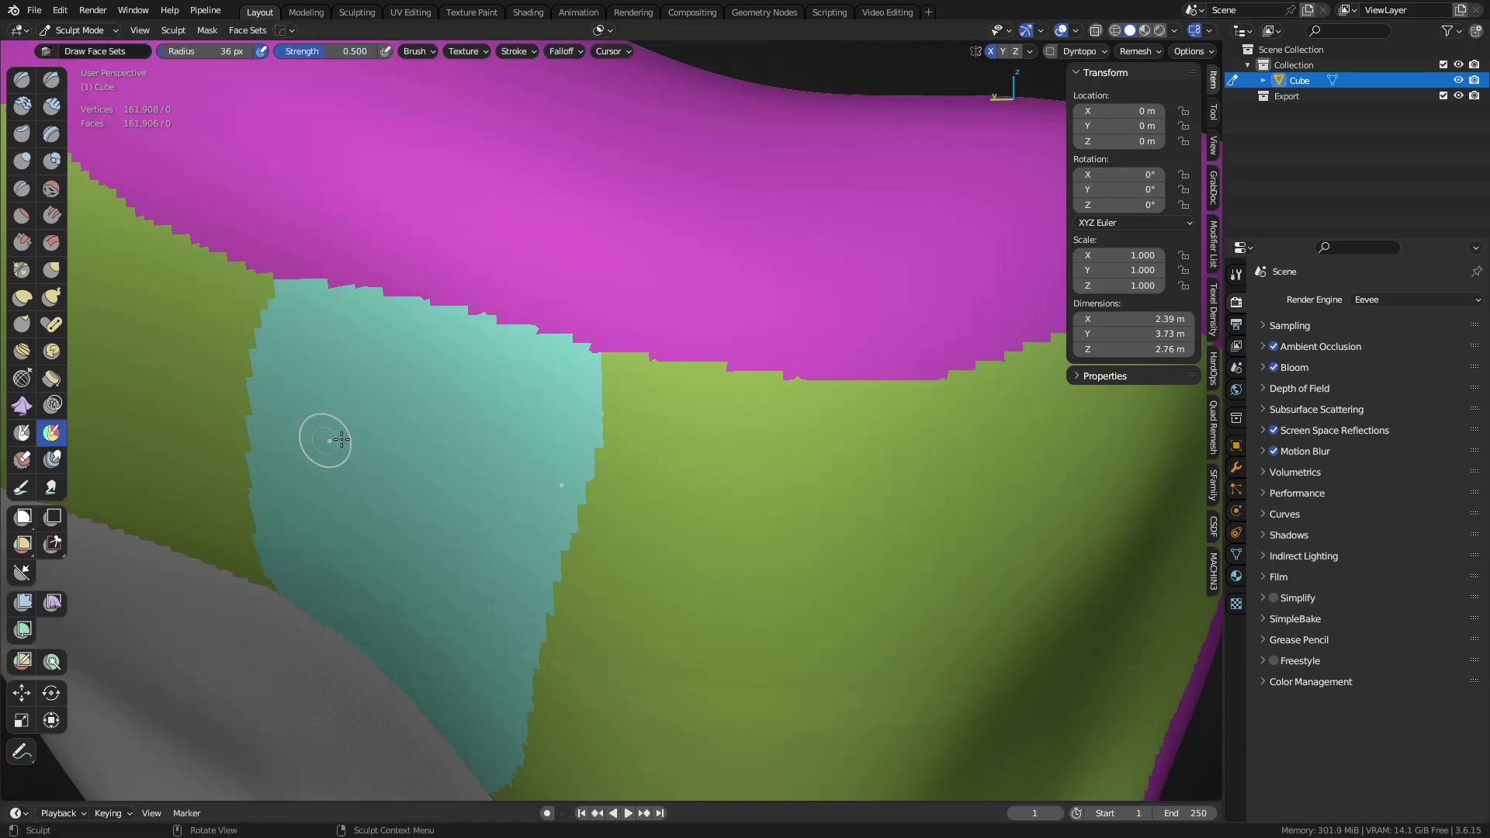
mouse_move(613, 376)
left_mouse_down()
mouse_move(593, 435)
mouse_move(607, 392)
left_mouse_up()
key("ctrl+z")
mouse_move(485, 406)
middle_mouse_down()
mouse_move(621, 433)
mouse_move(613, 542)
mouse_move(604, 490)
middle_mouse_up()
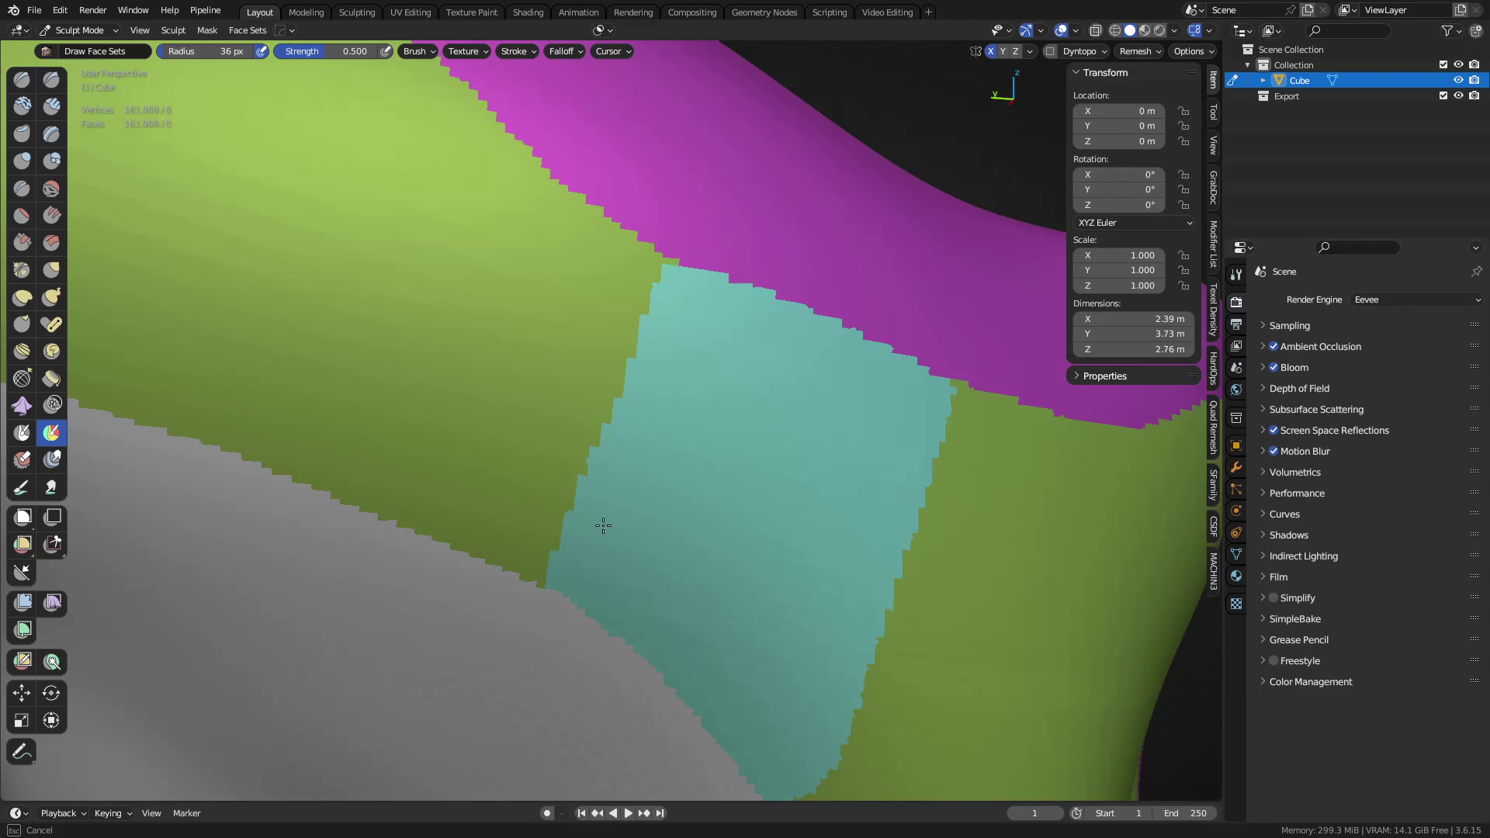
scroll(599, 545, "down", 4)
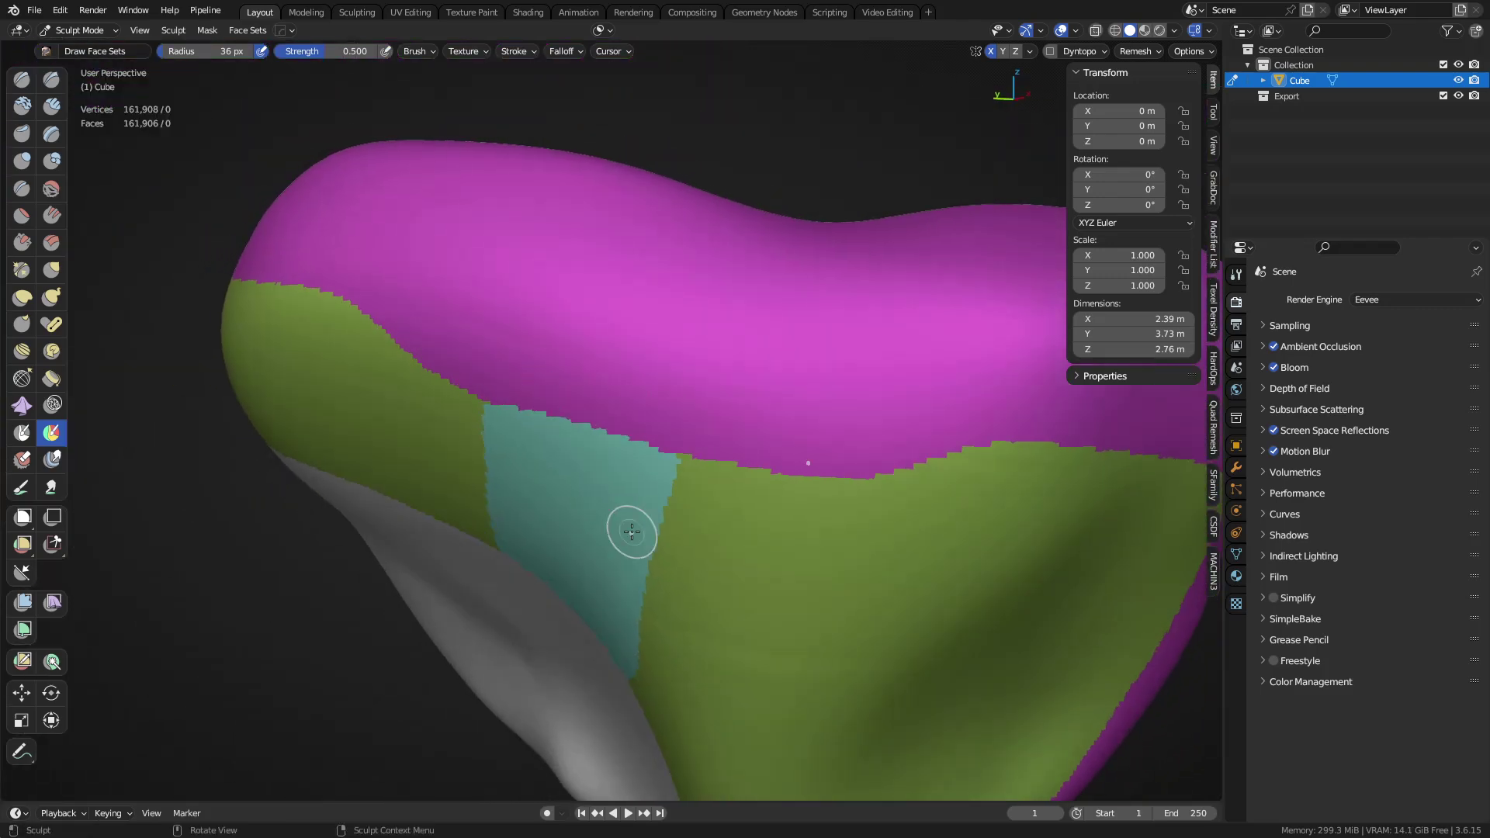
middle_click_drag(674, 468, 672, 439, "ctrl")
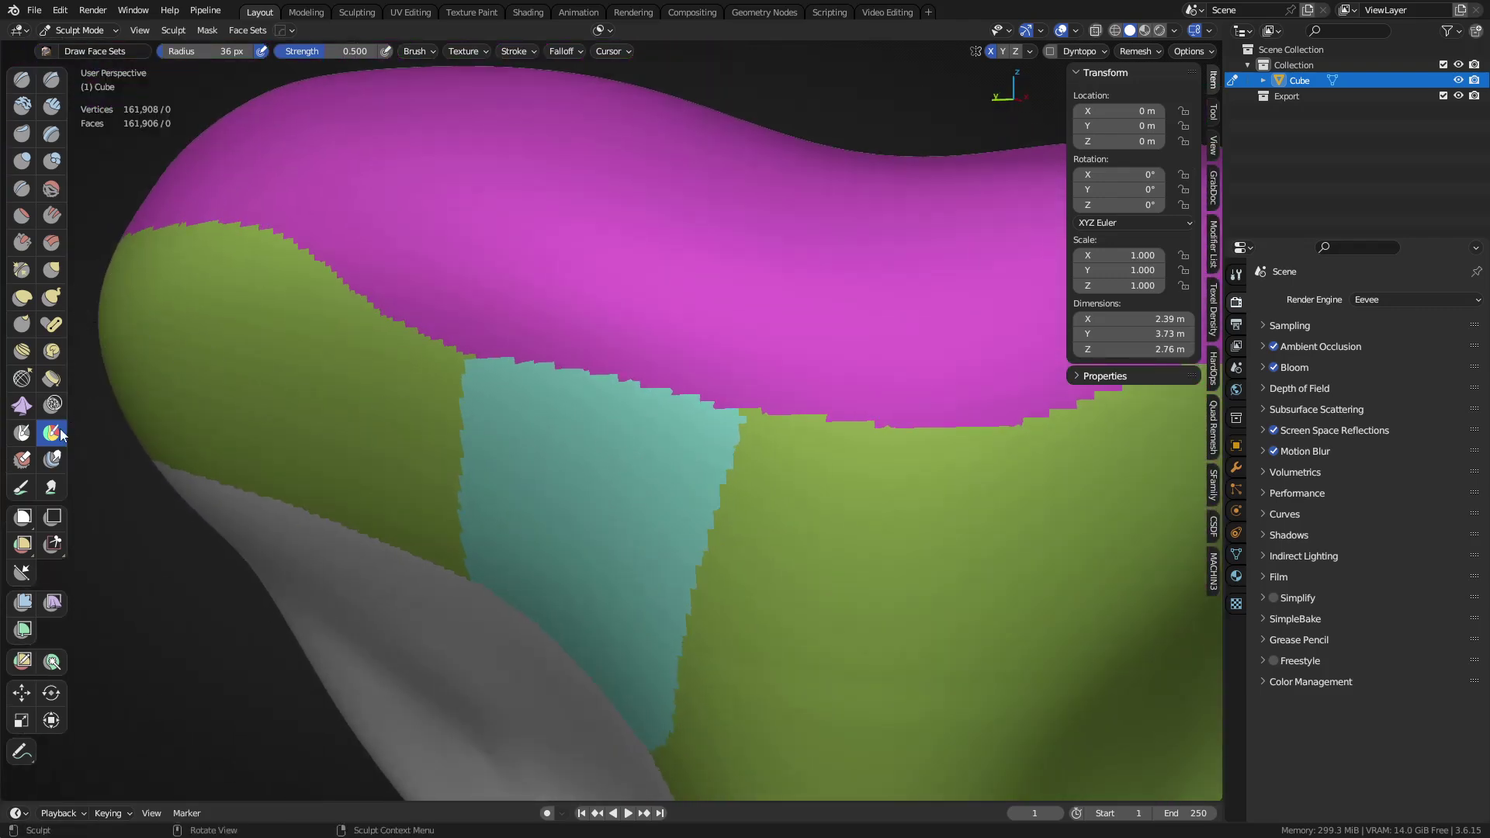
left_click_drag(497, 345, 500, 364, "shift")
left_click_drag(673, 397, 644, 405)
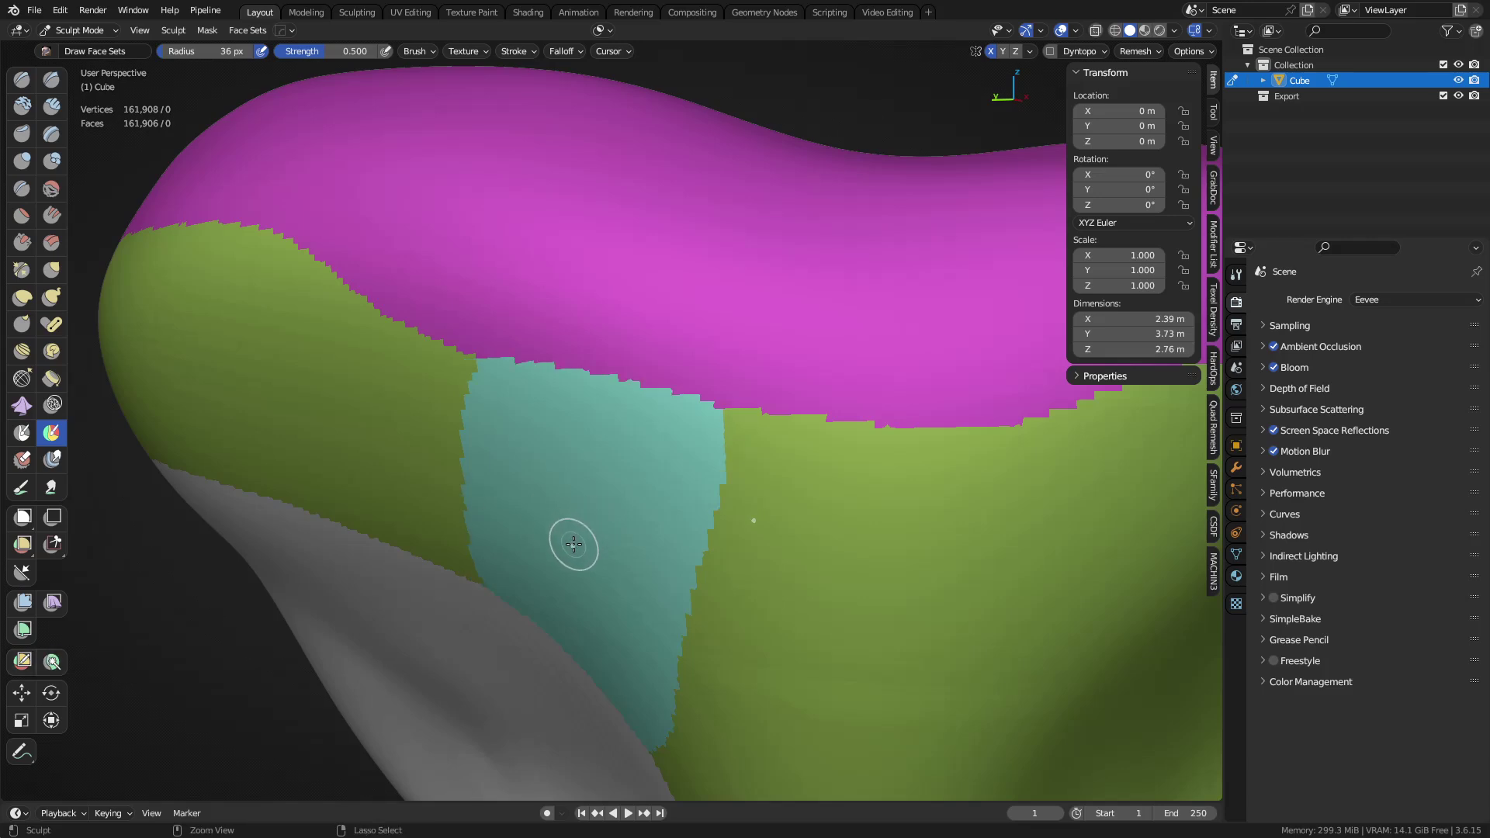
Undo the teal patch together with its remesh and border edits
key("ctrl+z")
key("ctrl+z")
key("ctrl+z")
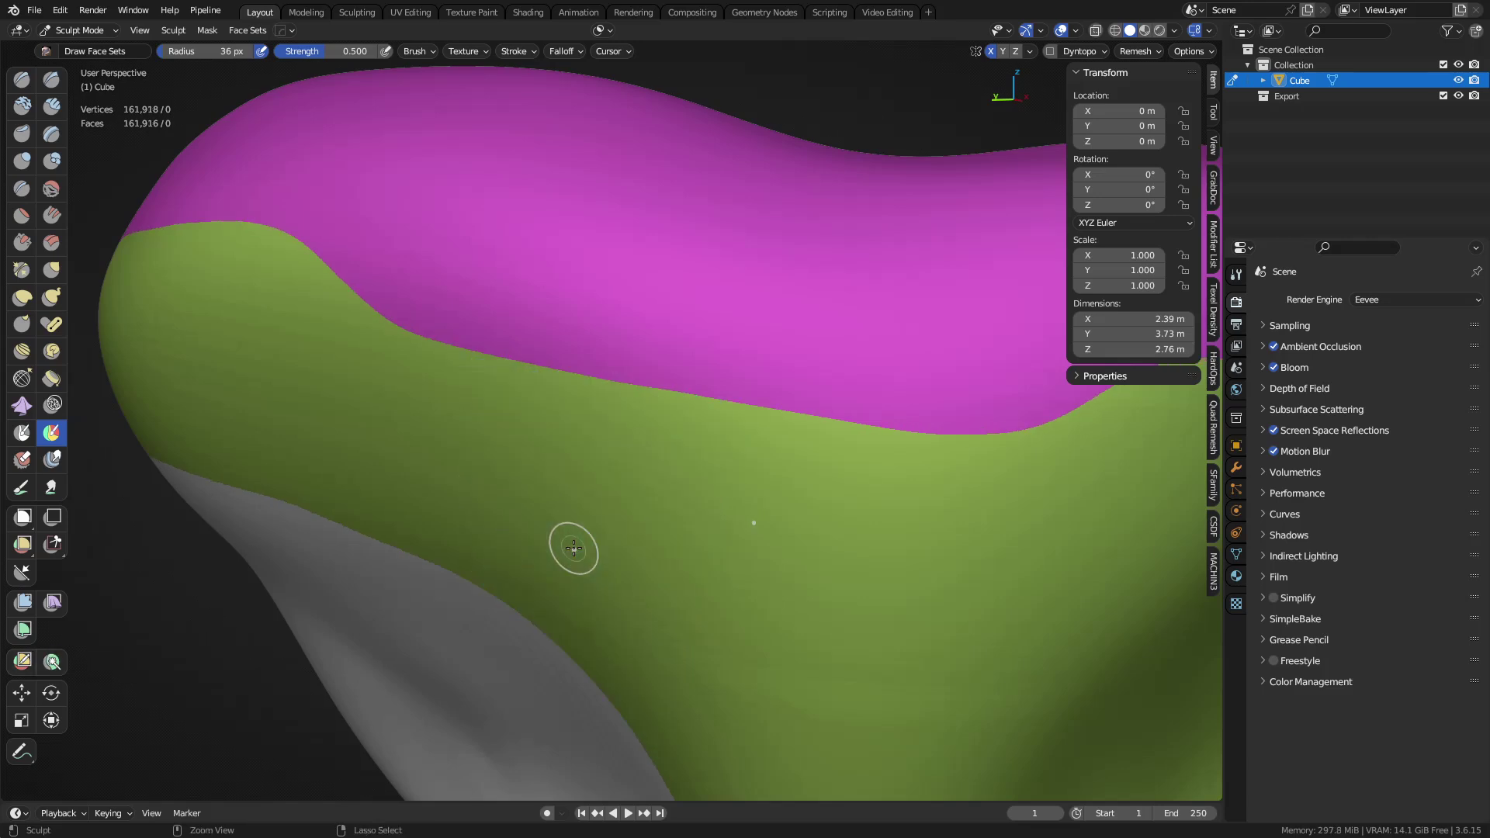
View the model from the left in orthographic projection and isolate the green face set
mouse_move(570, 543)
middle_mouse_down()
mouse_move(709, 466)
mouse_move(639, 503)
middle_mouse_up()
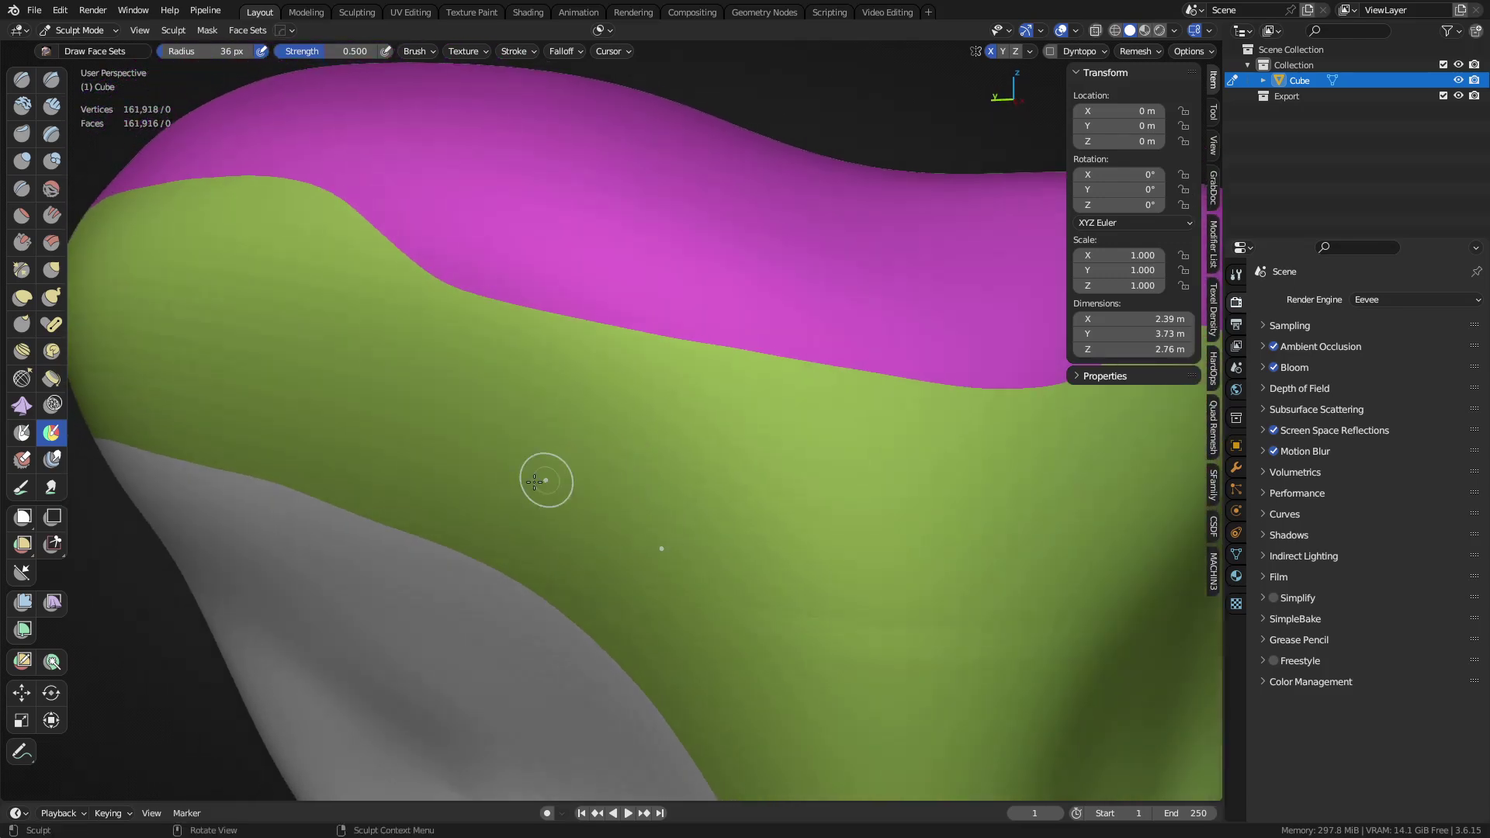
mouse_move(475, 527)
middle_mouse_down()
mouse_move(516, 499)
mouse_move(589, 507)
mouse_move(587, 472)
middle_mouse_up()
key("shift+h")
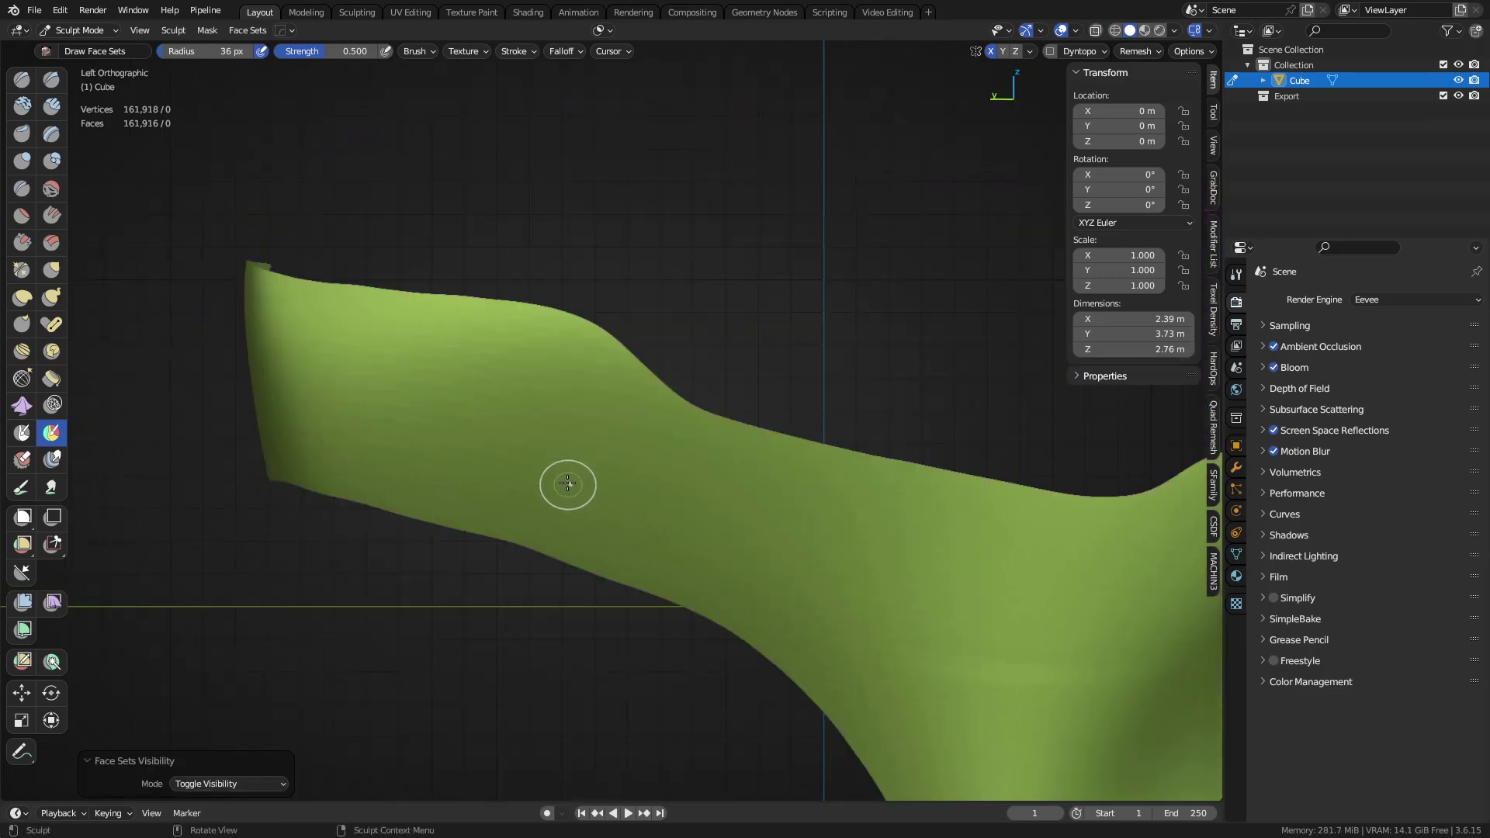
Enlarge the brush radius to 88 px, paint the strip's rear portion as a new teal face set and smooth its border
key("f")
left_click(625, 473)
mouse_move(627, 260)
left_mouse_down()
mouse_move(601, 618)
mouse_move(512, 504)
mouse_move(482, 300)
mouse_move(281, 426)
left_mouse_up()
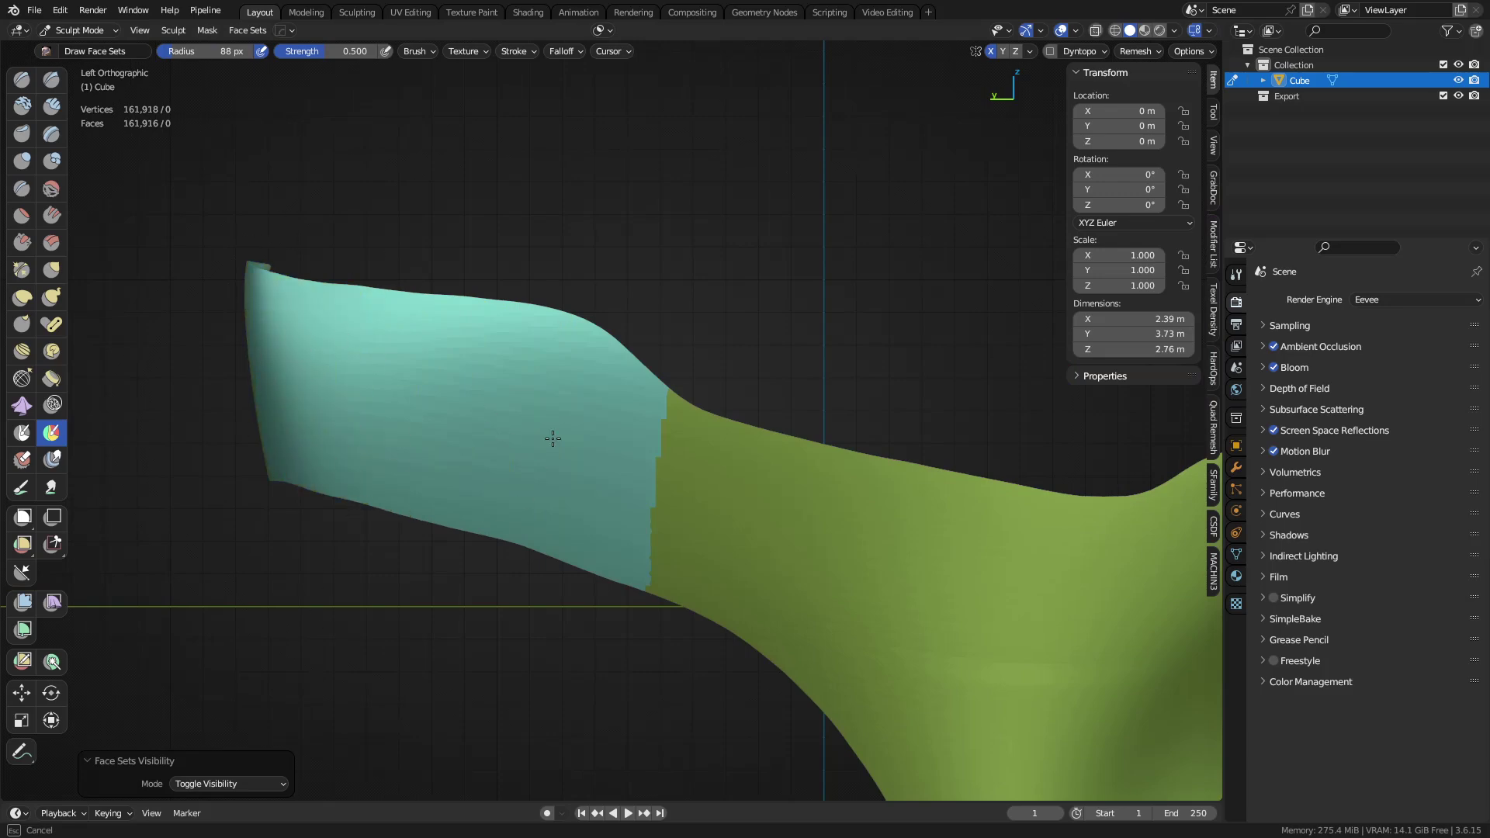
left_click_drag(549, 488, 649, 432)
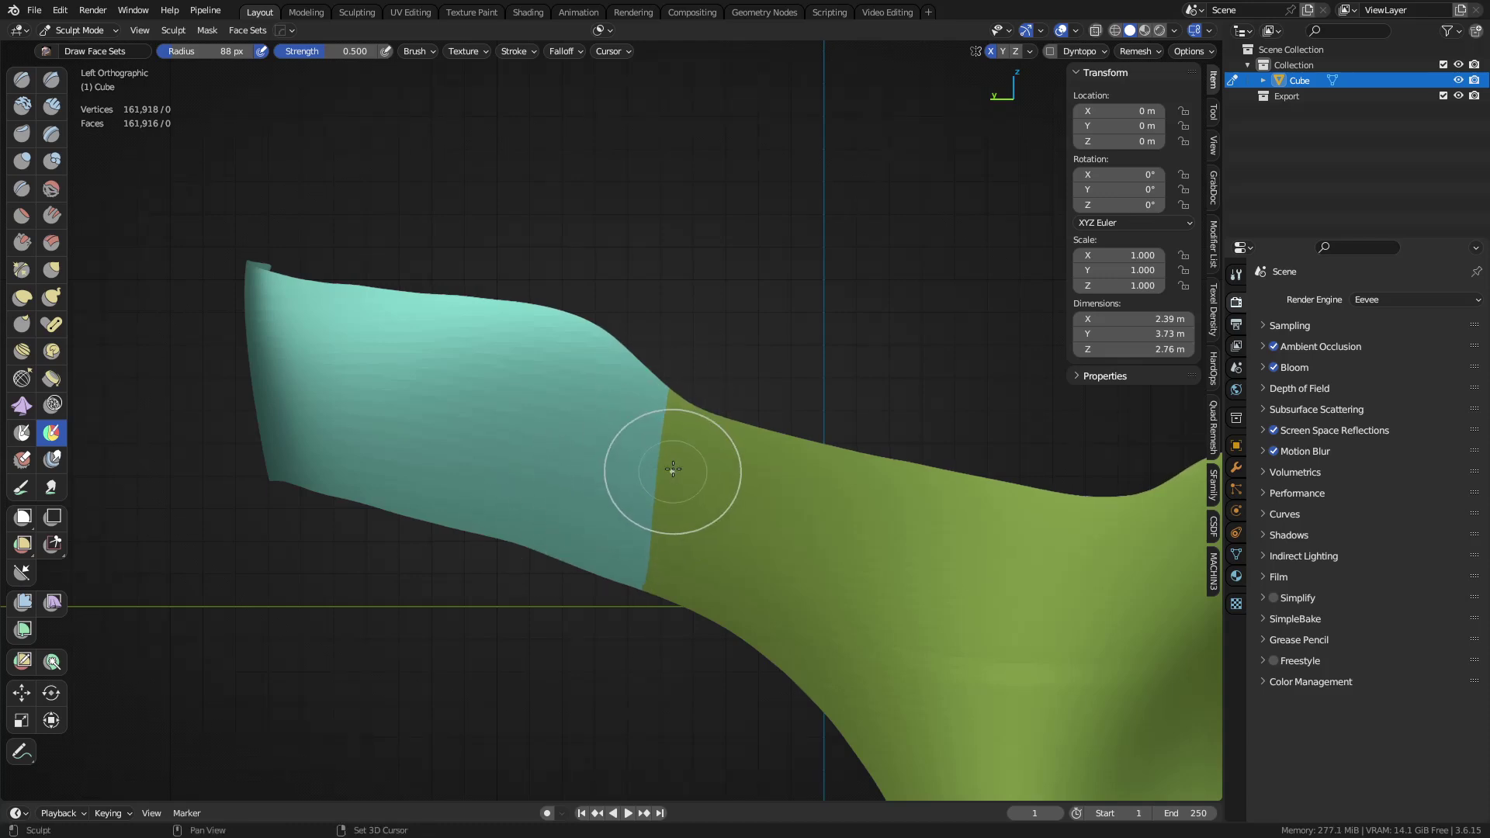
Reveal all face sets and check the teal patch's border around the rear of the model
key("h")
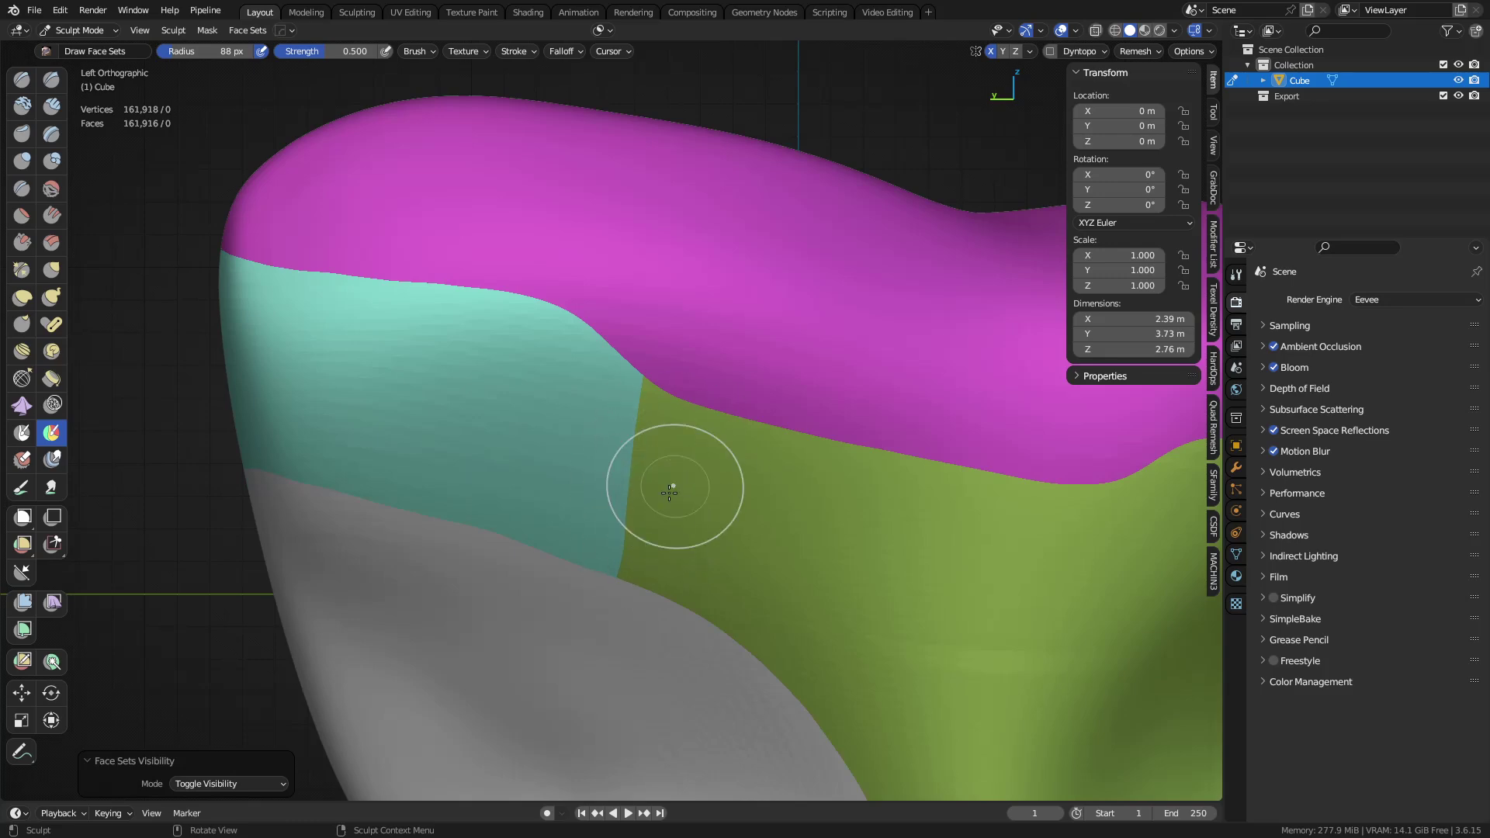
scroll(655, 476, "up", 5)
scroll(565, 466, "down", 4)
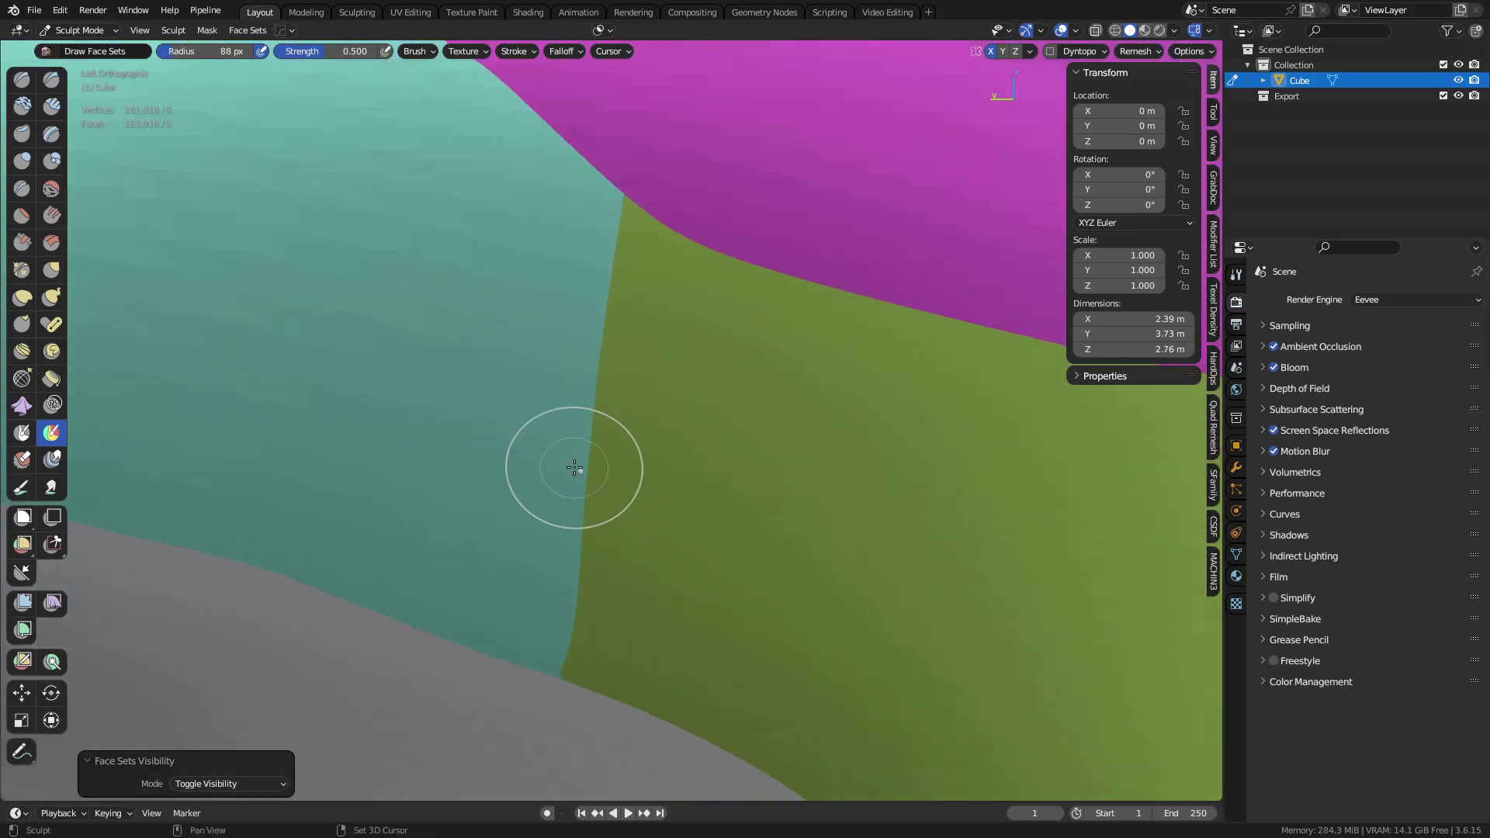
middle_click_drag(615, 415, 699, 565)
scroll(656, 519, "down", 5)
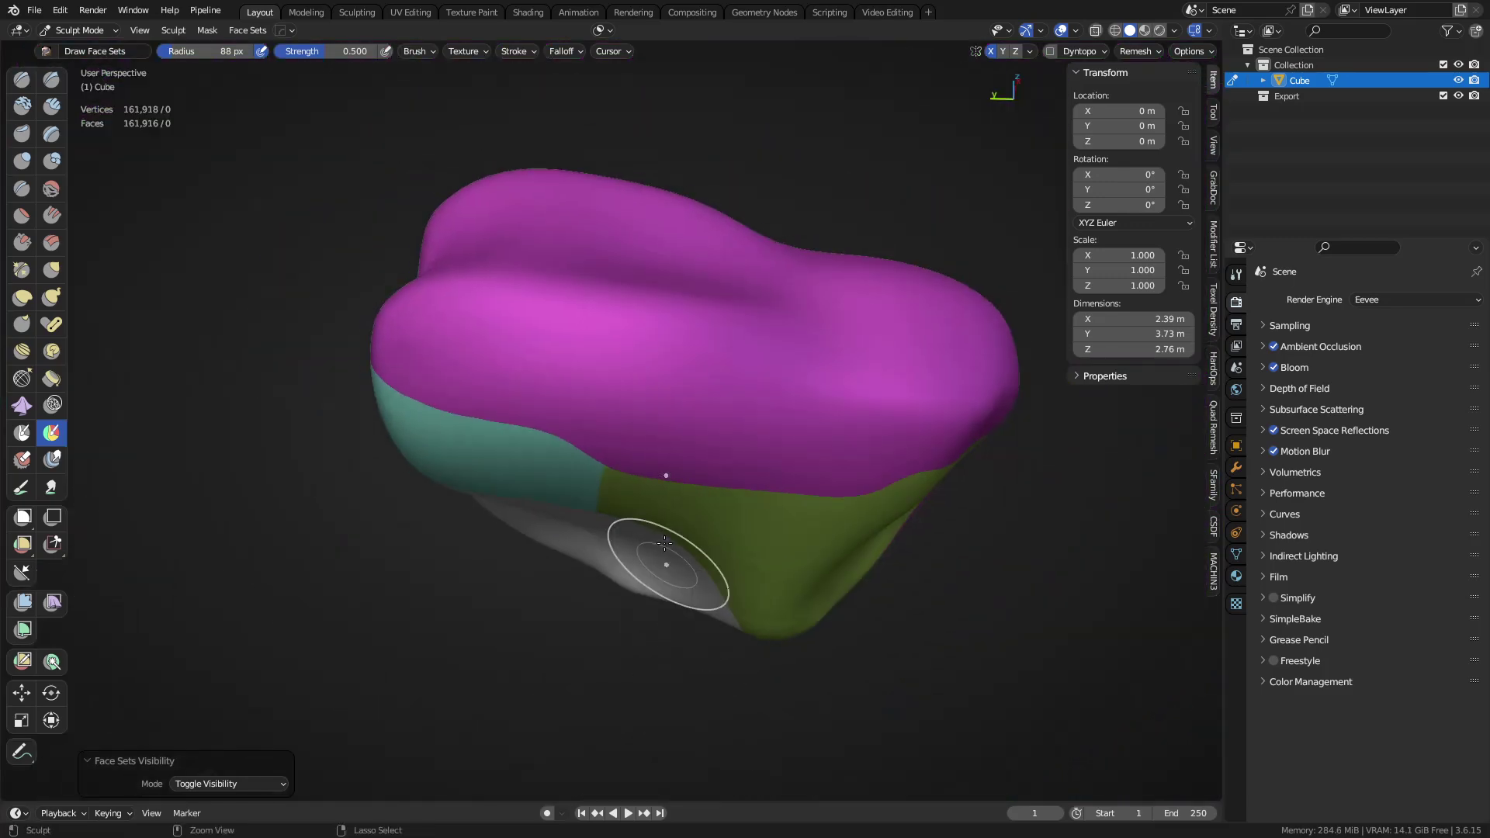
mouse_move(655, 519)
middle_mouse_down()
mouse_move(752, 505)
mouse_move(682, 449)
mouse_move(582, 406)
middle_mouse_up()
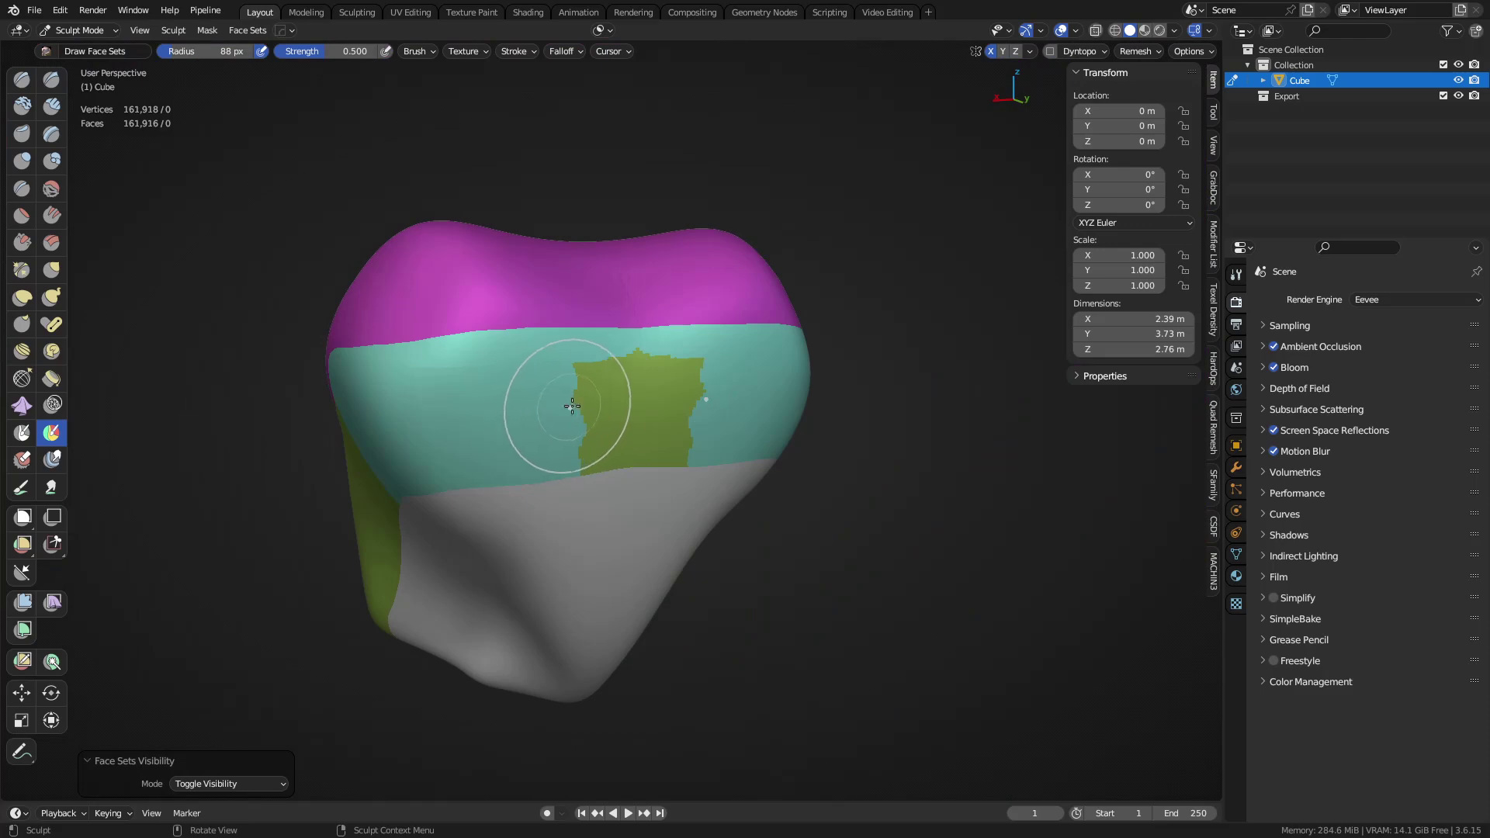
Isolate the green and teal face sets by hiding both and inverting the visible face sets
key("shift+h")
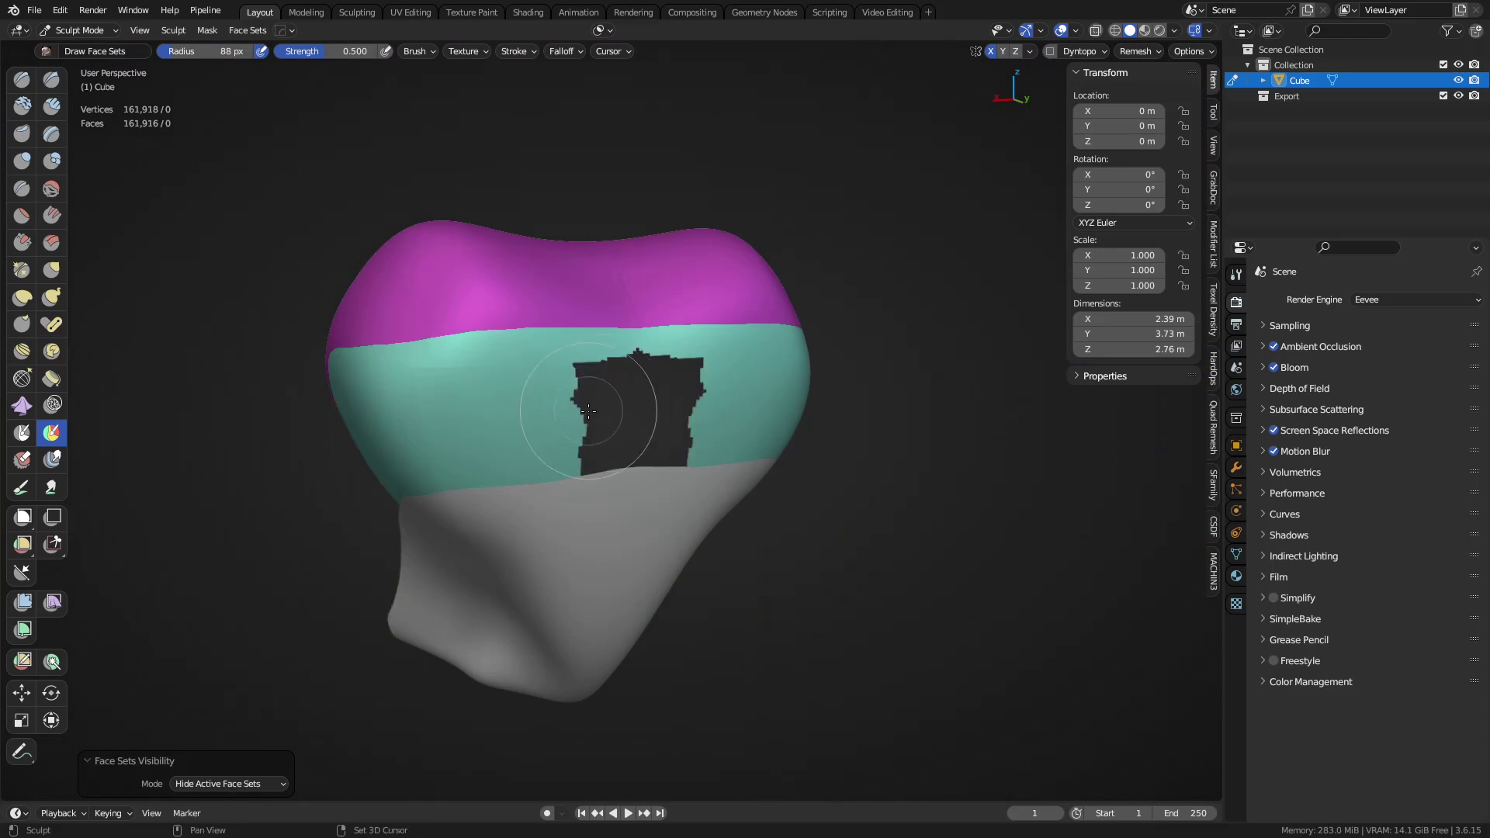
key("shift+h")
left_click(242, 31)
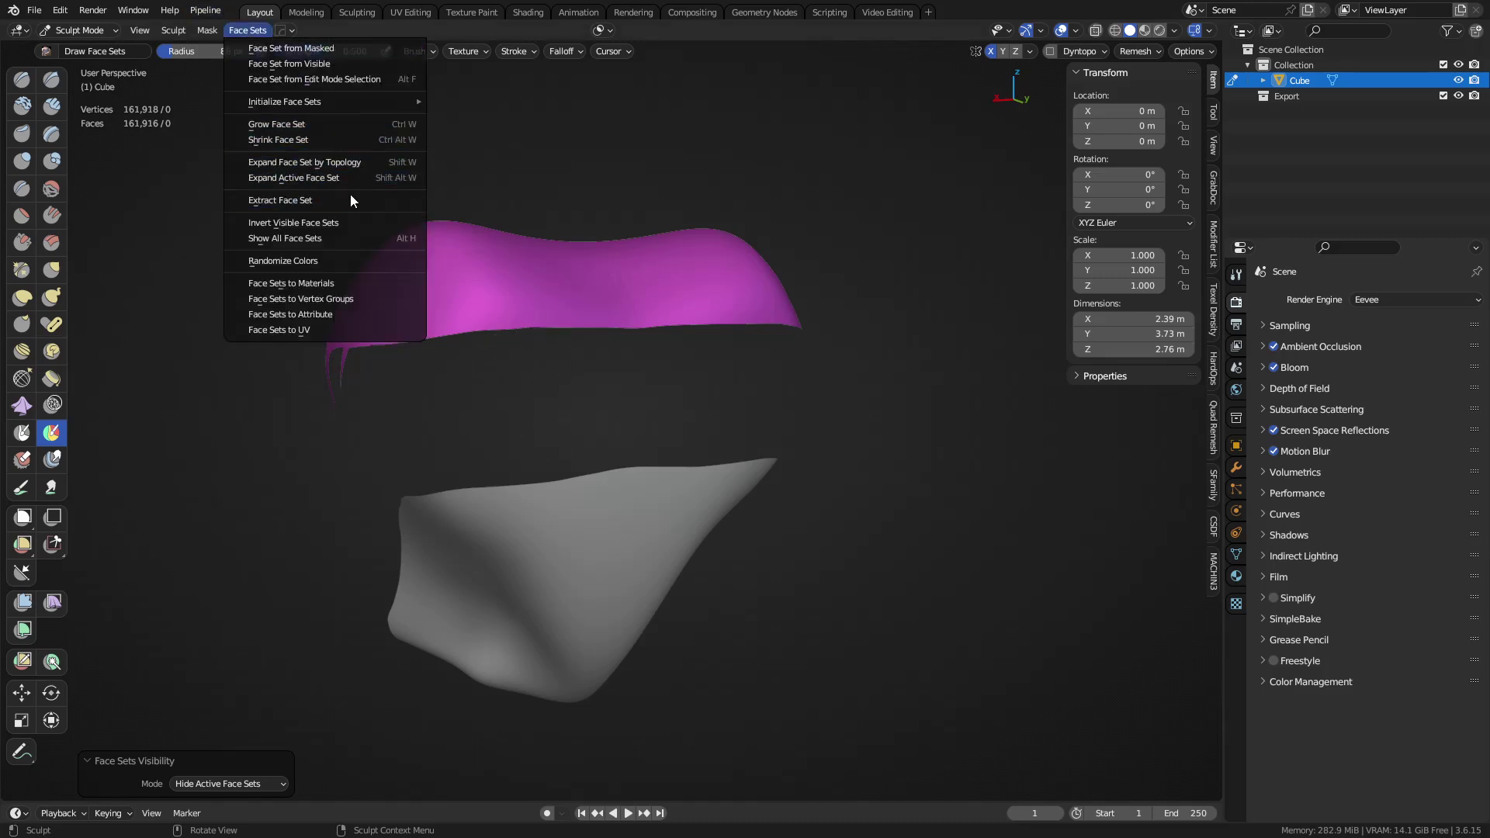
left_click(361, 226)
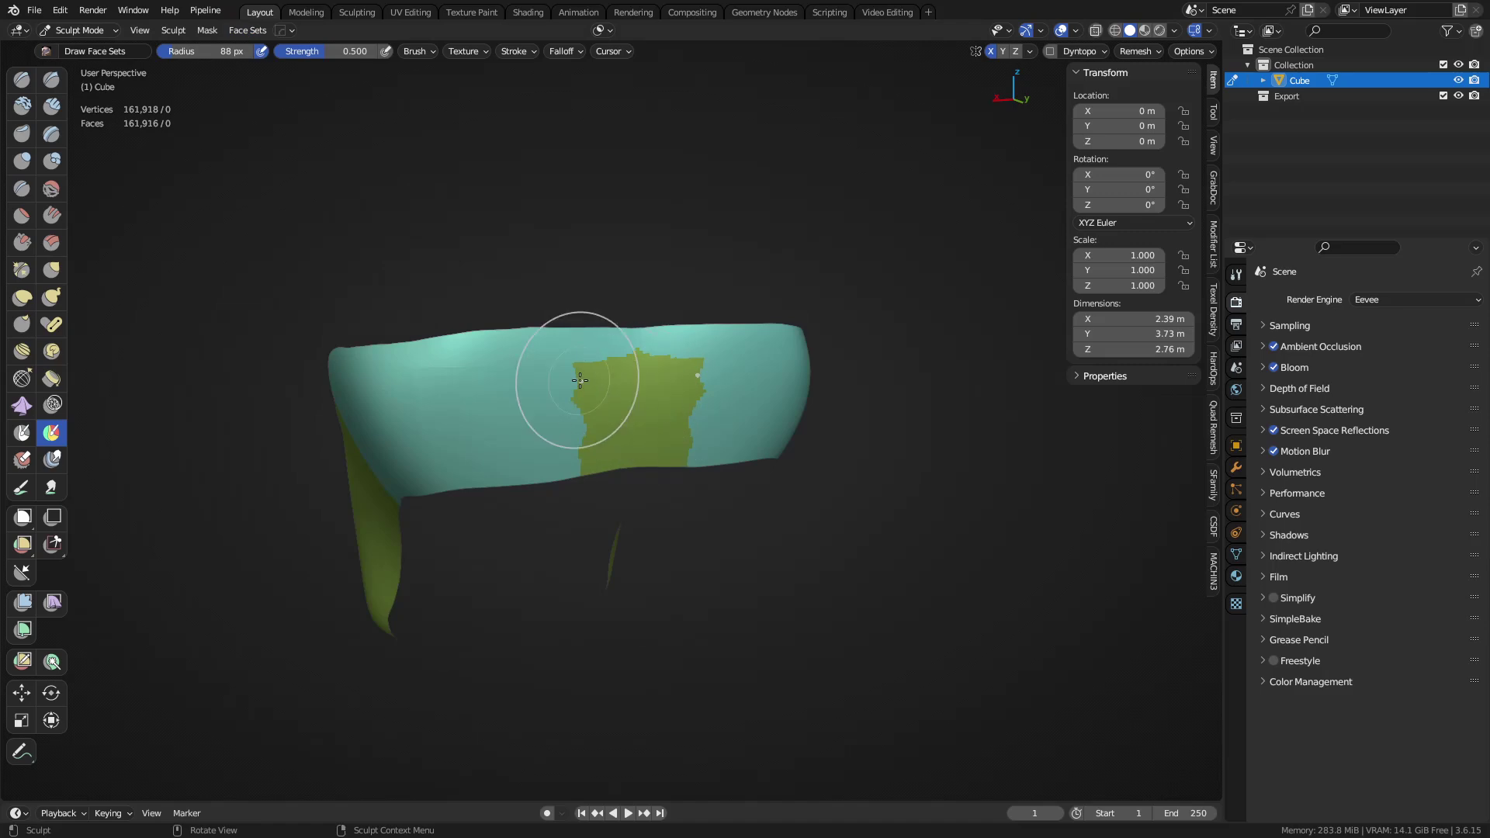
Paint over the leftover green patch at the rear with the teal face set and reveal the whole model
left_click_drag(529, 398, 571, 450, "ctrl")
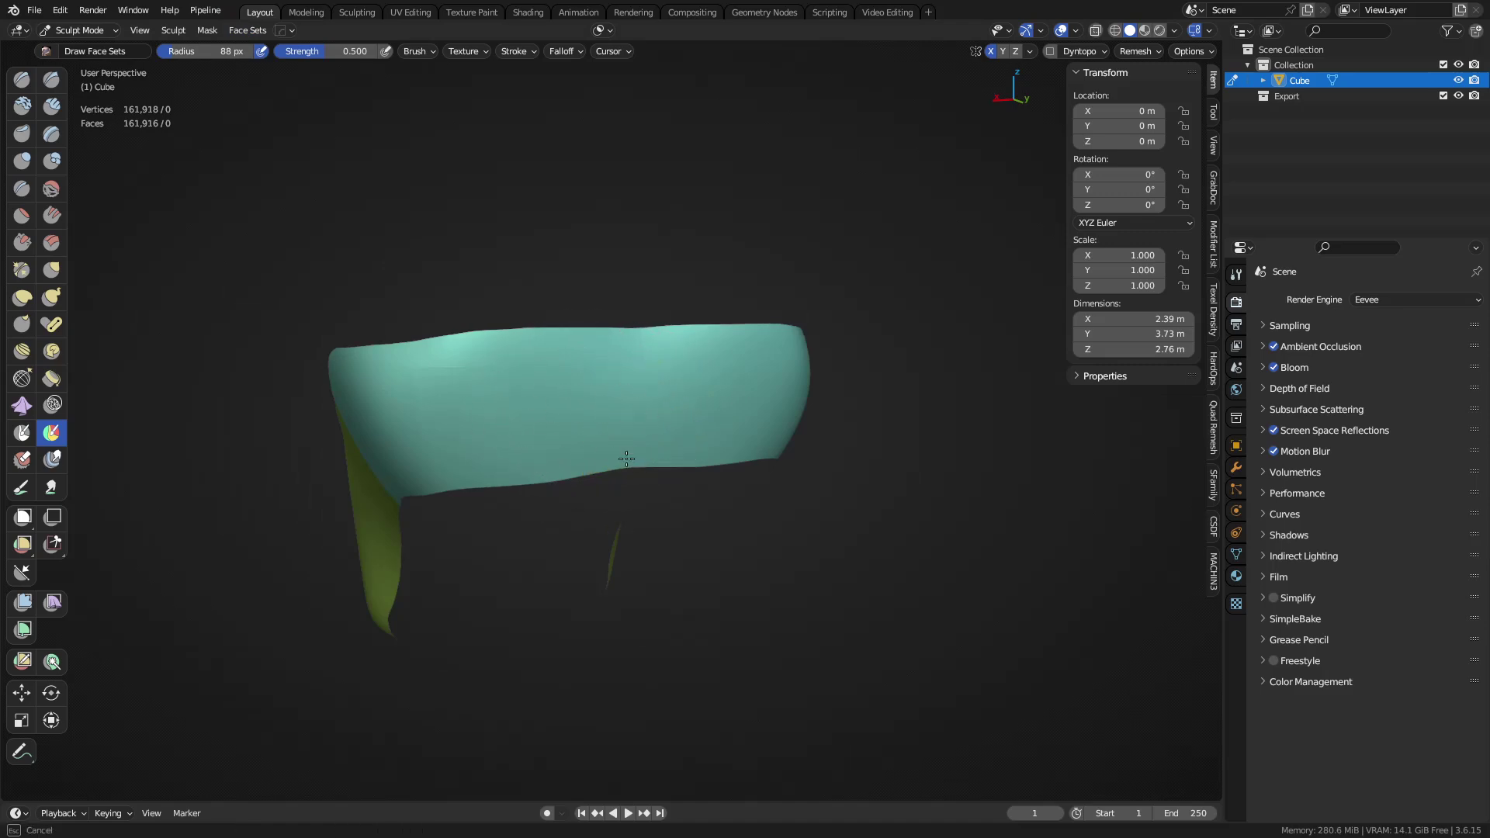
middle_click_drag(587, 471, 866, 361)
middle_click_drag(606, 501, 706, 497)
mouse_move(508, 554)
left_mouse_down("ctrl")
mouse_move(435, 481)
mouse_move(533, 482)
left_mouse_up("ctrl")
mouse_move(532, 482)
middle_mouse_down()
mouse_move(888, 459)
mouse_move(841, 422)
mouse_move(687, 419)
middle_mouse_up()
key("h")
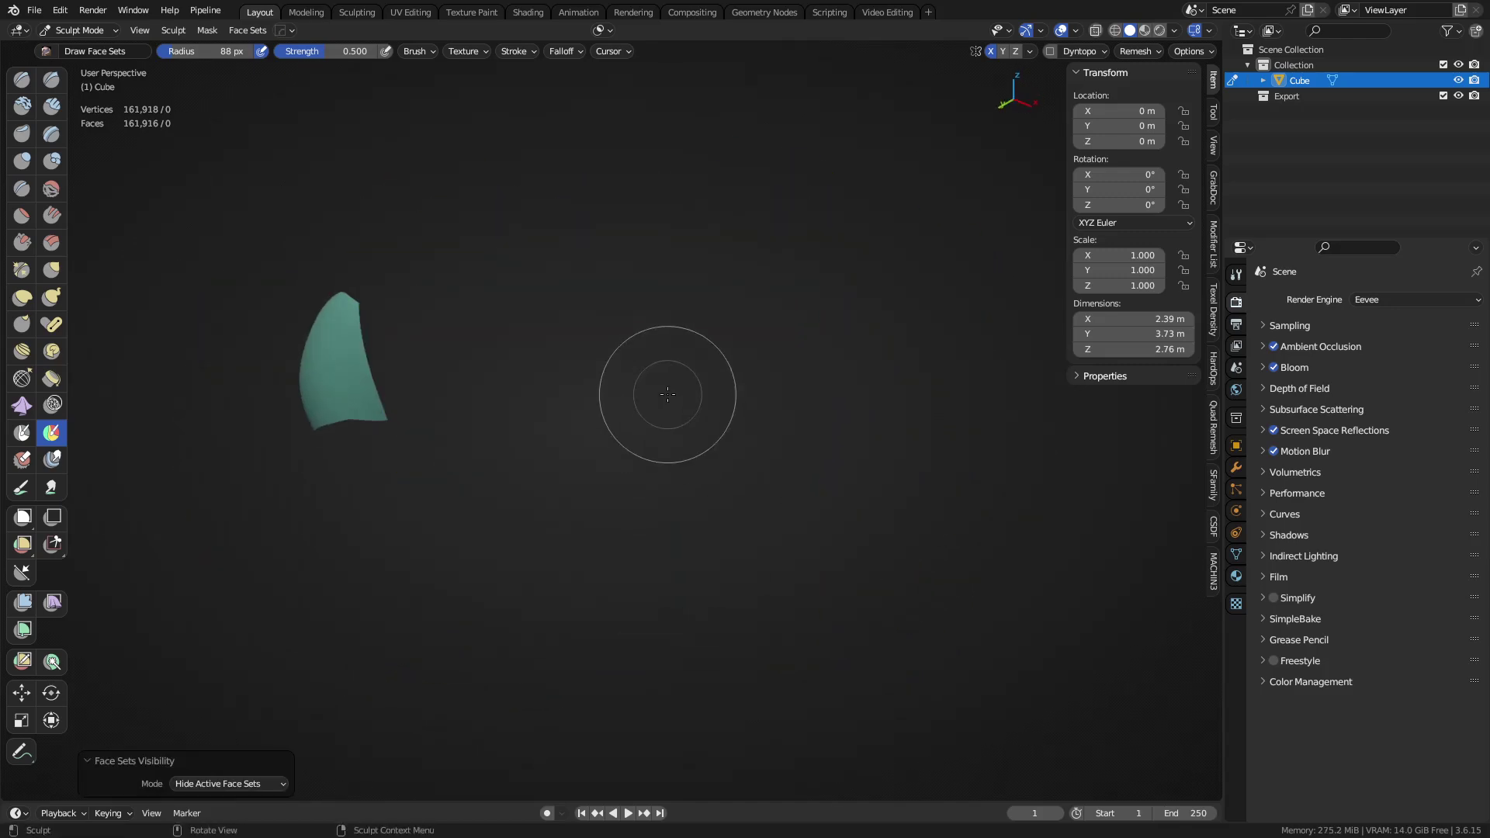
key("h")
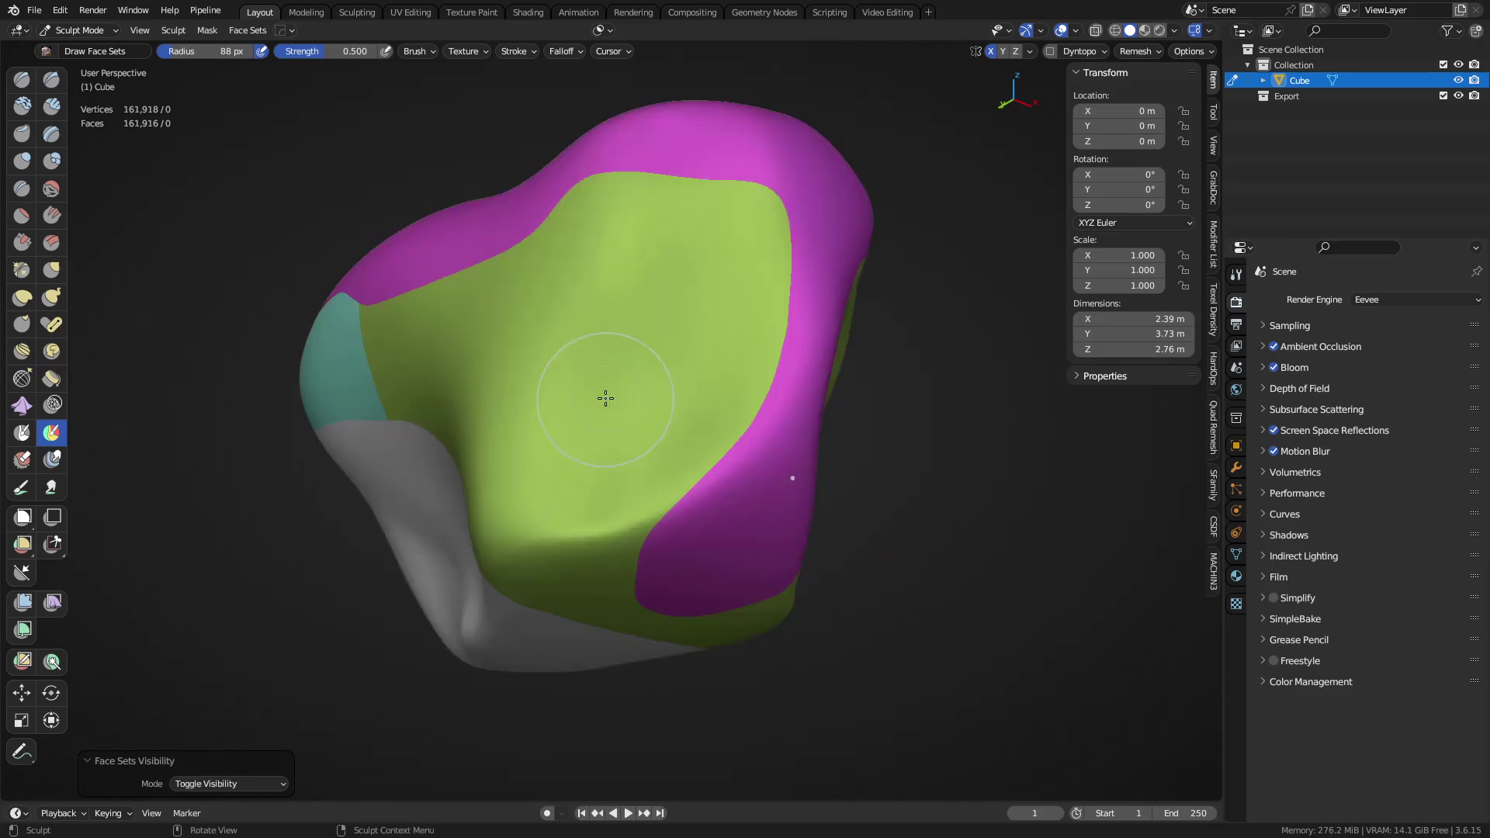
Symmetrize the sculpted mesh from the symmetry settings and inspect the face sets on both sides
middle_click_drag(605, 393, 307, 346)
middle_click_drag(738, 366, 621, 400)
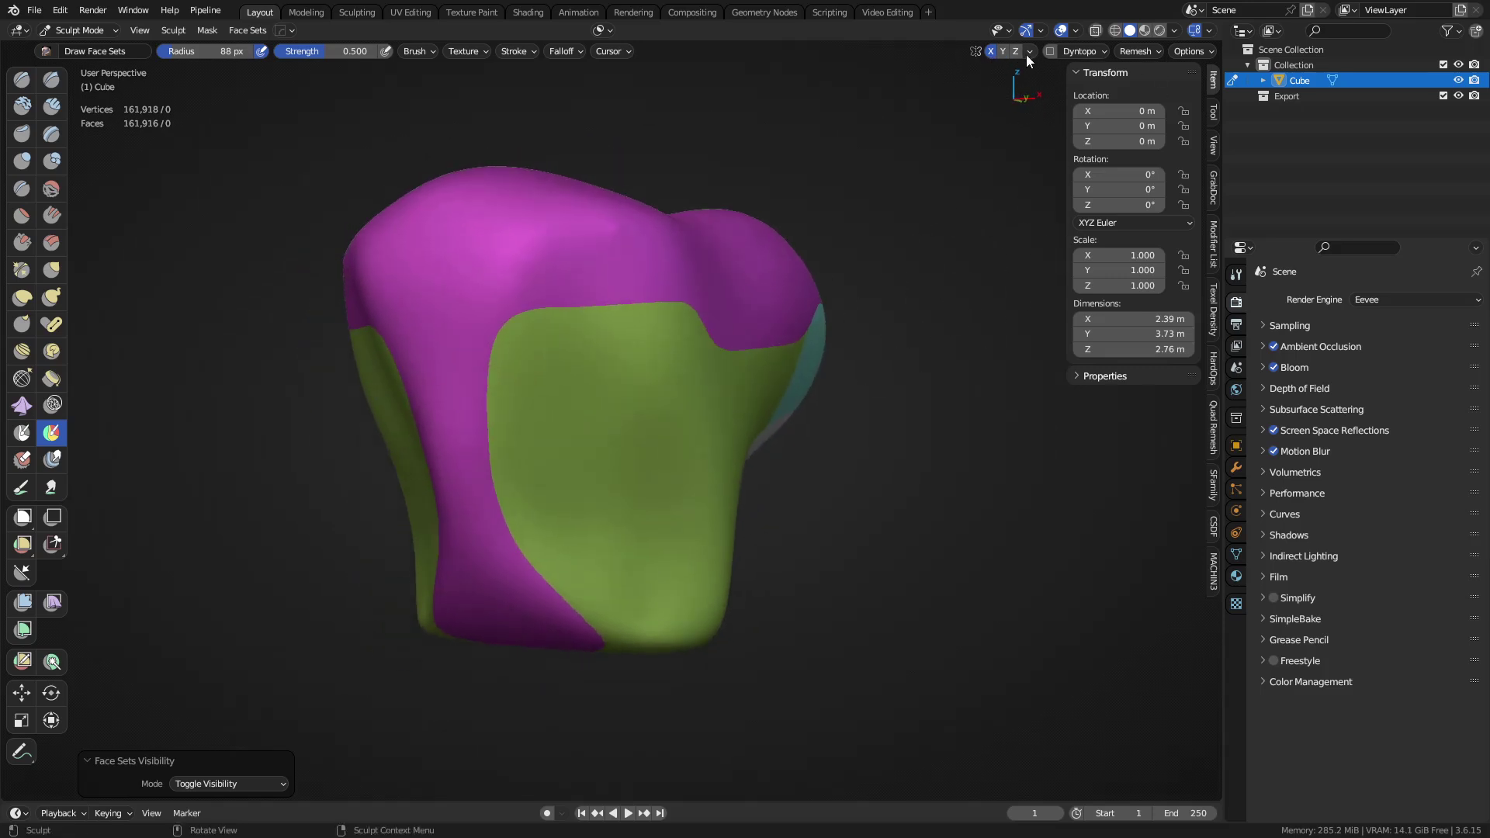
left_click(1029, 52)
middle_click_drag(999, 176, 1041, 251)
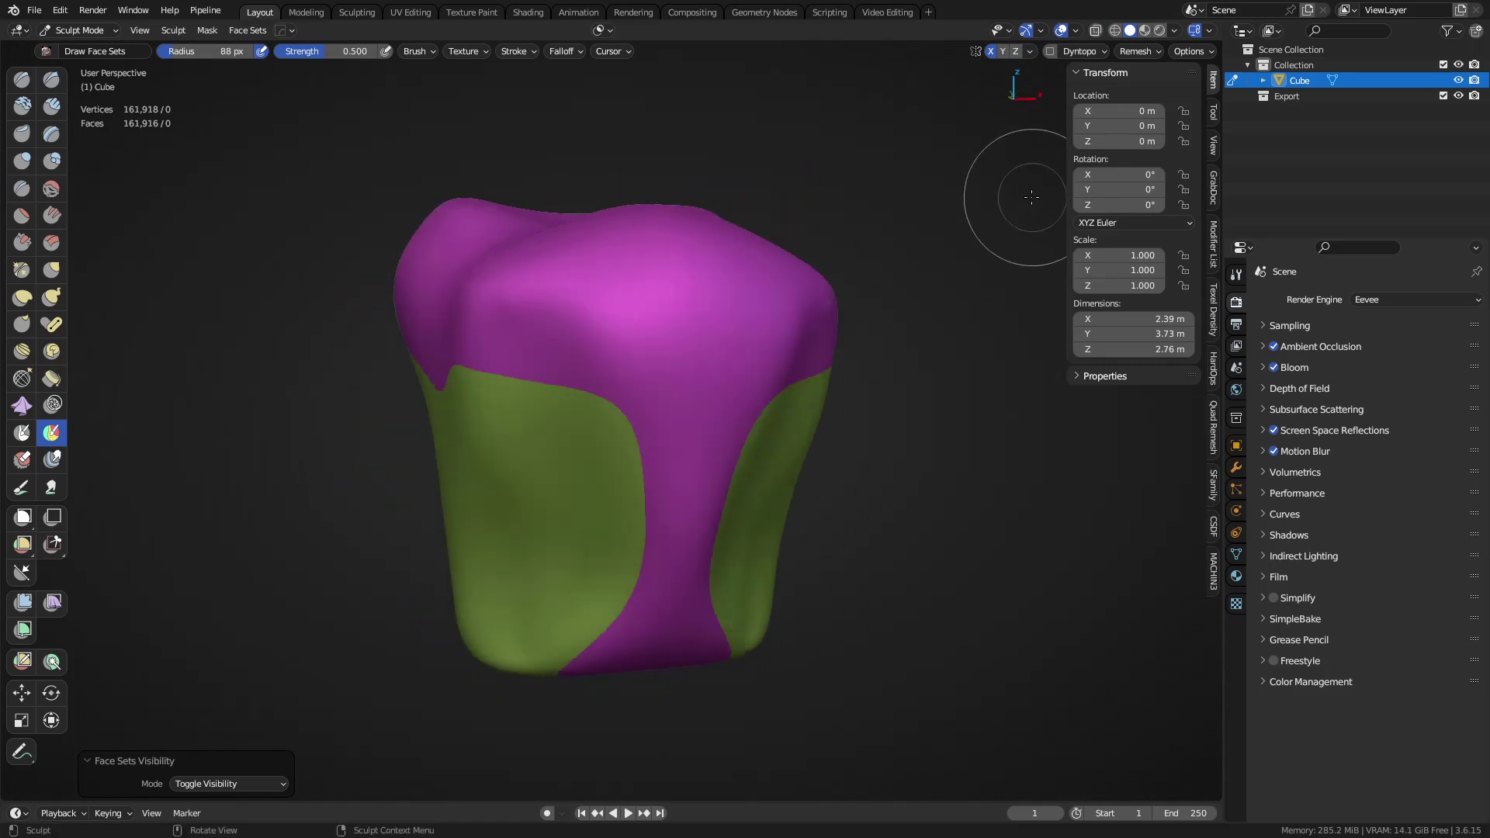
left_click(1030, 52)
left_click(1041, 288)
scroll(646, 426, "up", 3)
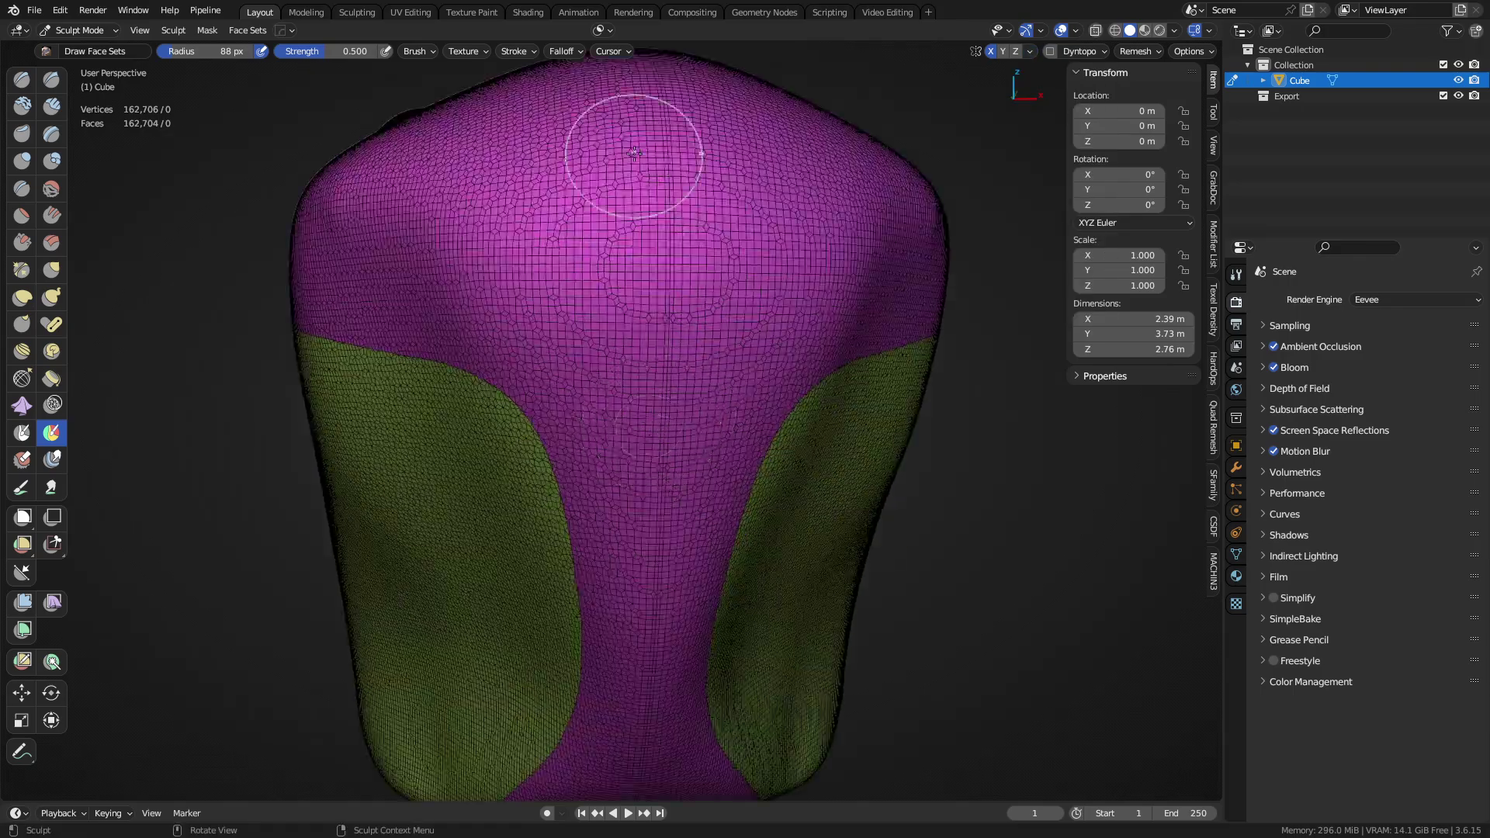
mouse_move(615, 182)
middle_mouse_down()
mouse_move(717, 241)
mouse_move(675, 426)
mouse_move(376, 436)
mouse_move(556, 476)
mouse_move(693, 370)
mouse_move(648, 360)
mouse_move(702, 372)
mouse_move(621, 375)
mouse_move(731, 417)
middle_mouse_up()
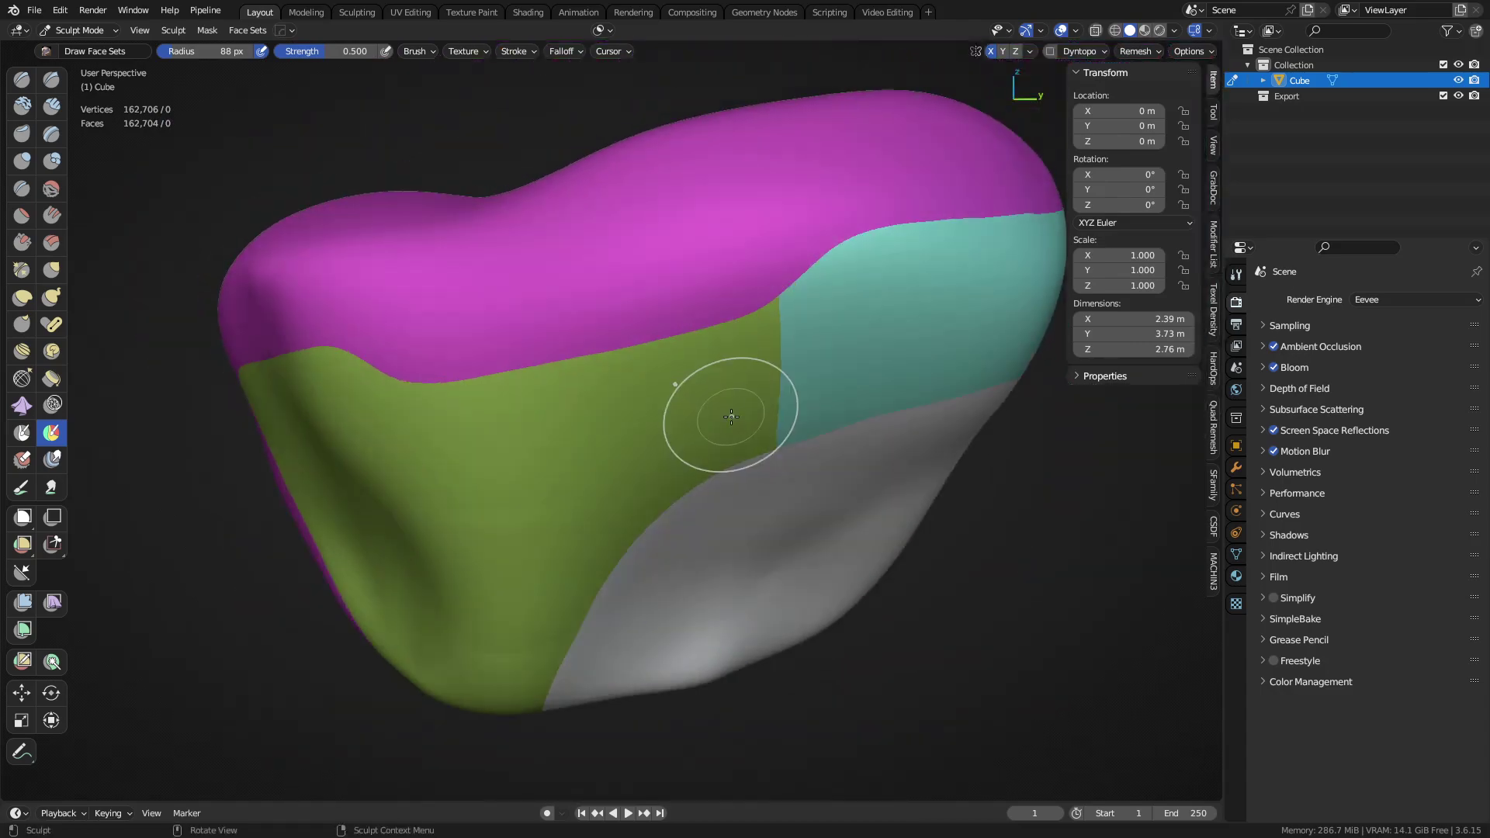
key("ctrl+Tab")
left_click(566, 421)
key("ctrl+Tab")
left_click(590, 419)
key("a")
left_click(456, 210)
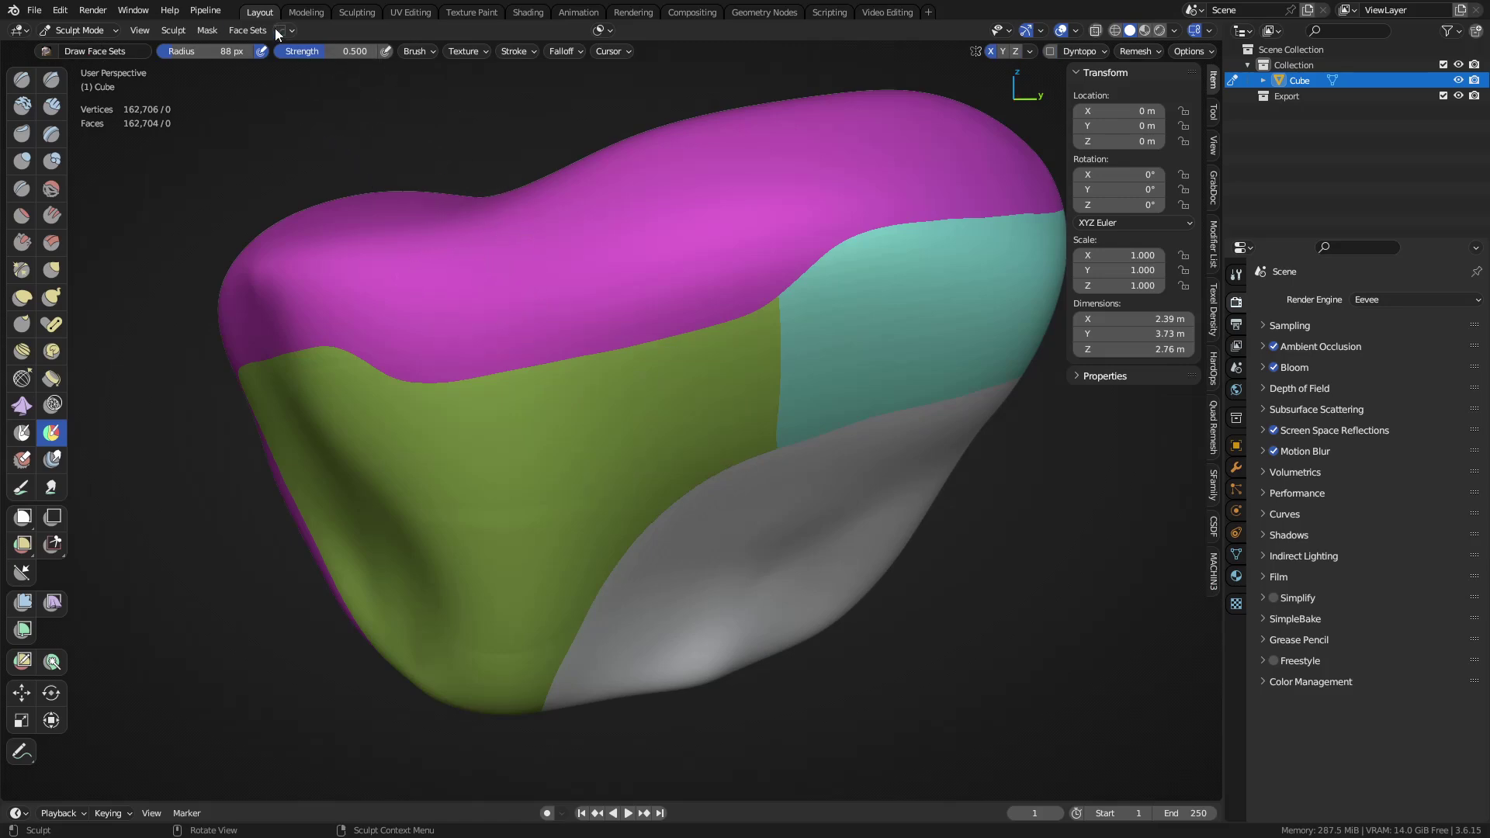
Convert the face sets to materials, check the material colours in Object Mode and return to Sculpt Mode
left_click(248, 30)
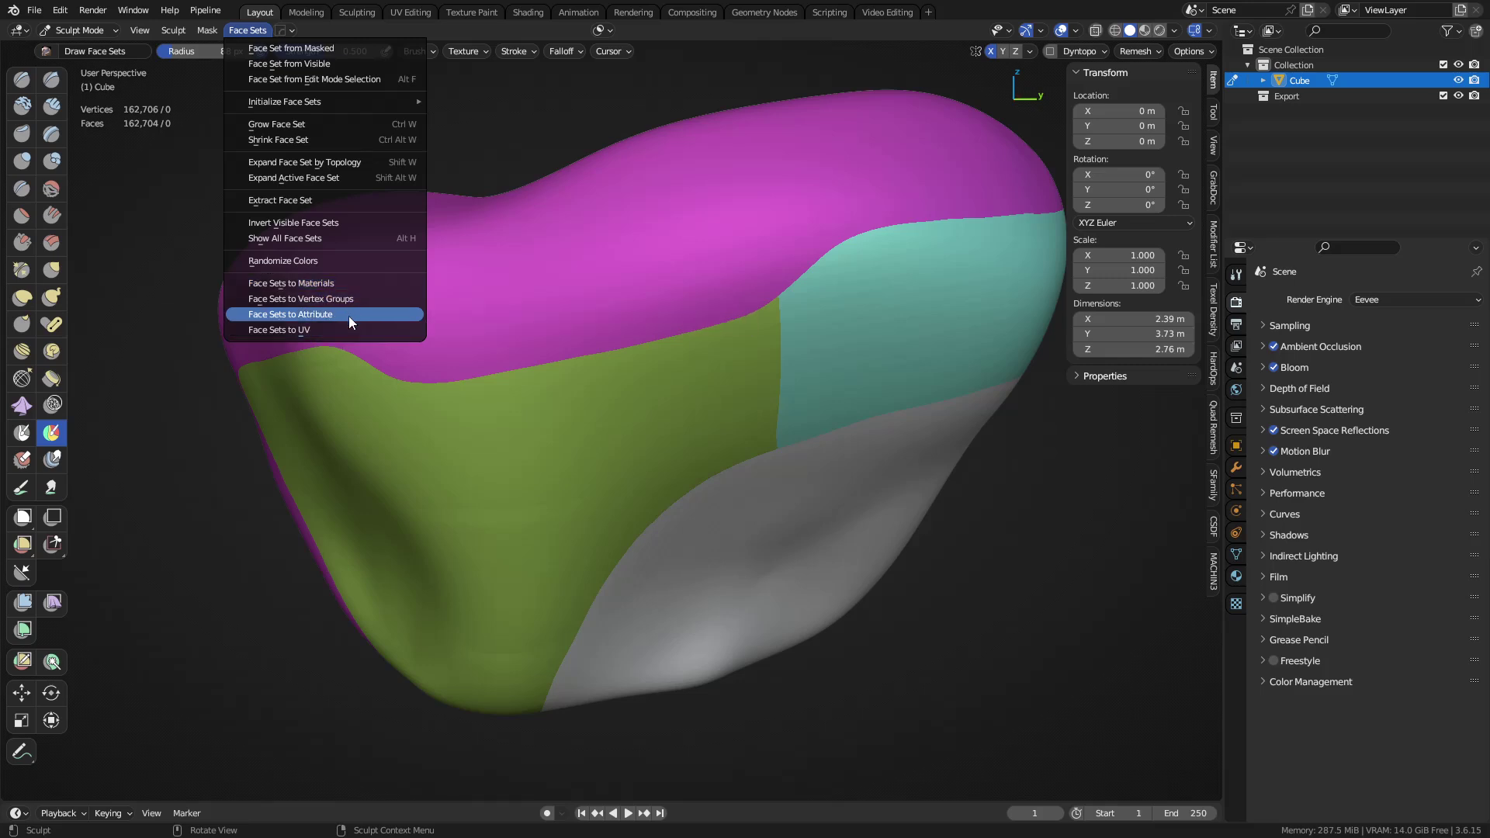
left_click(318, 284)
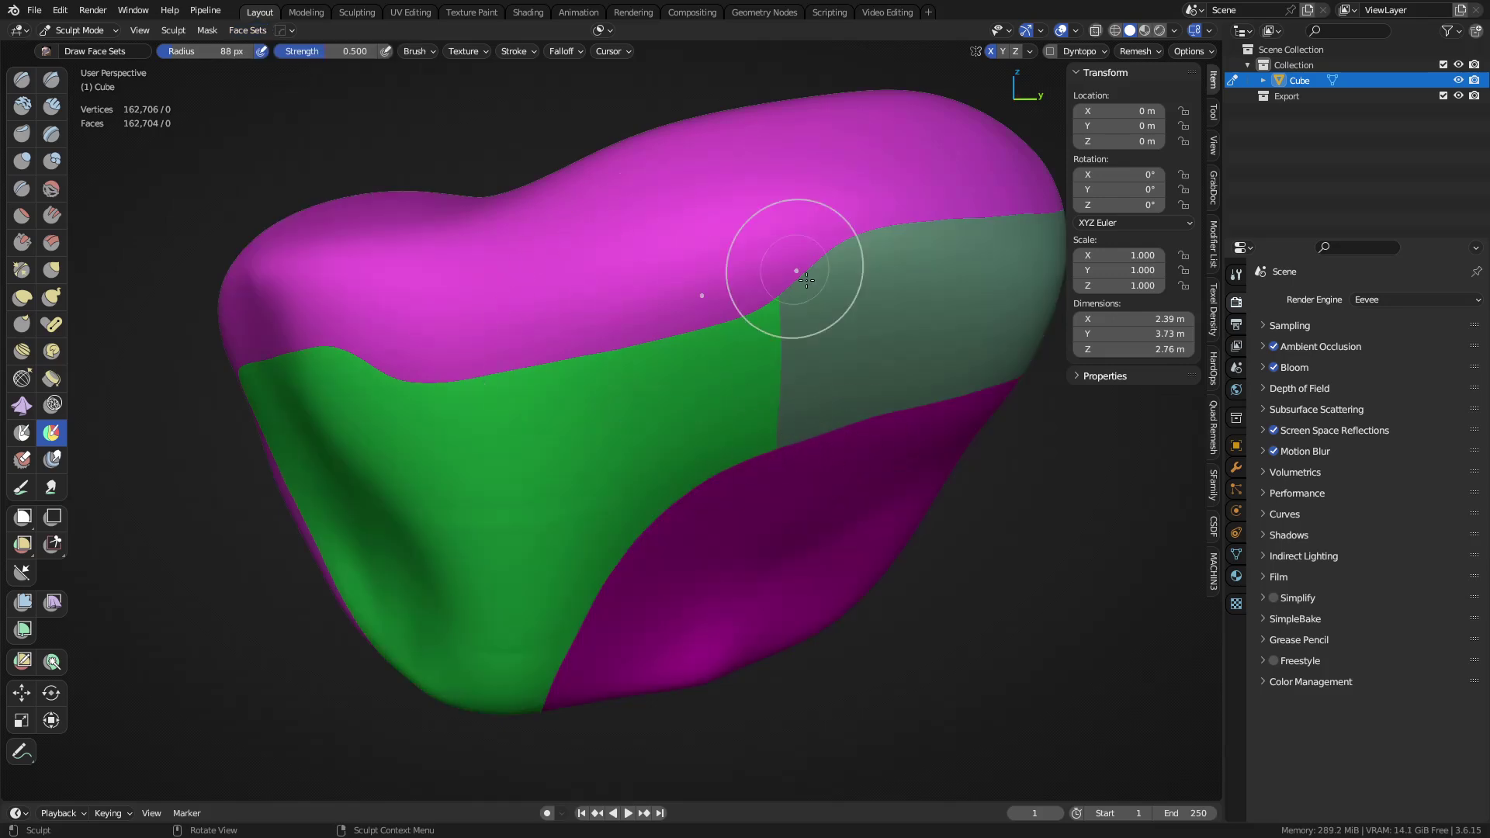
mouse_move(729, 323)
middle_mouse_down()
mouse_move(758, 376)
mouse_move(675, 342)
mouse_move(669, 360)
middle_mouse_up()
key("ctrl+Tab")
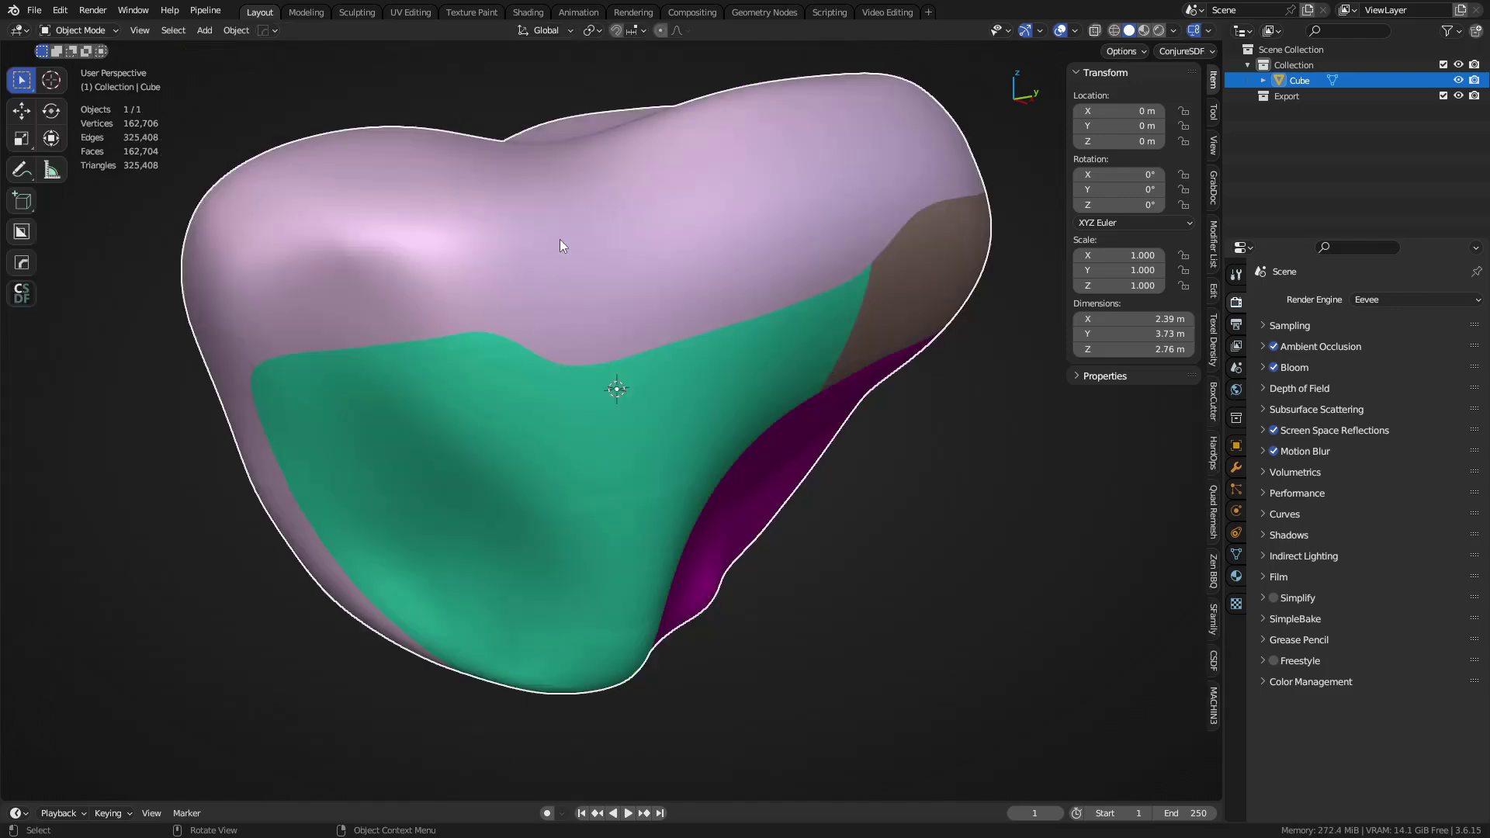
key("ctrl+Tab")
left_click(714, 451)
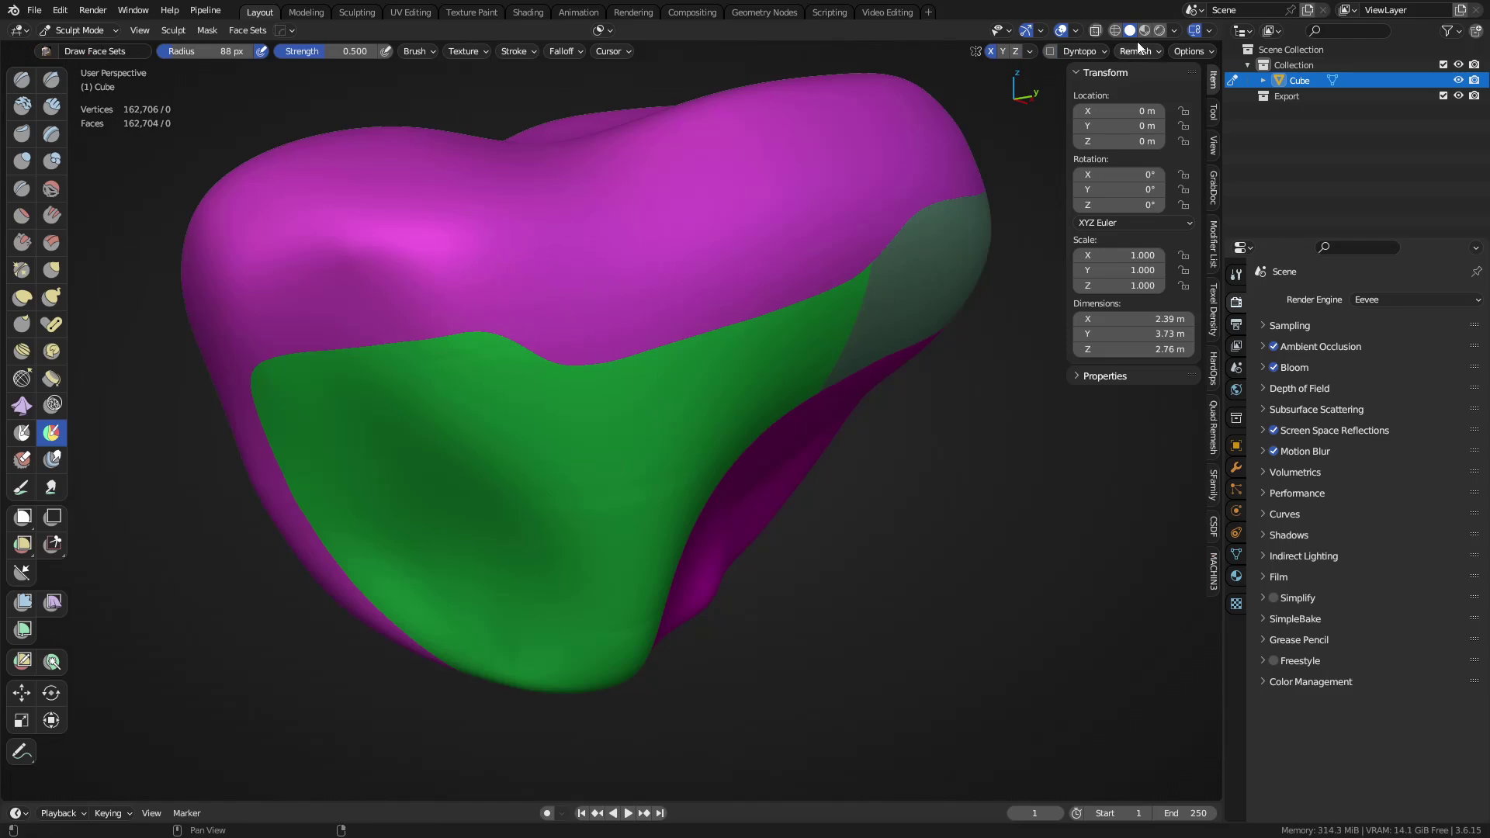
Turn off the Face Sets overlay to view the material colours alone and turn it back on
left_click(1076, 31)
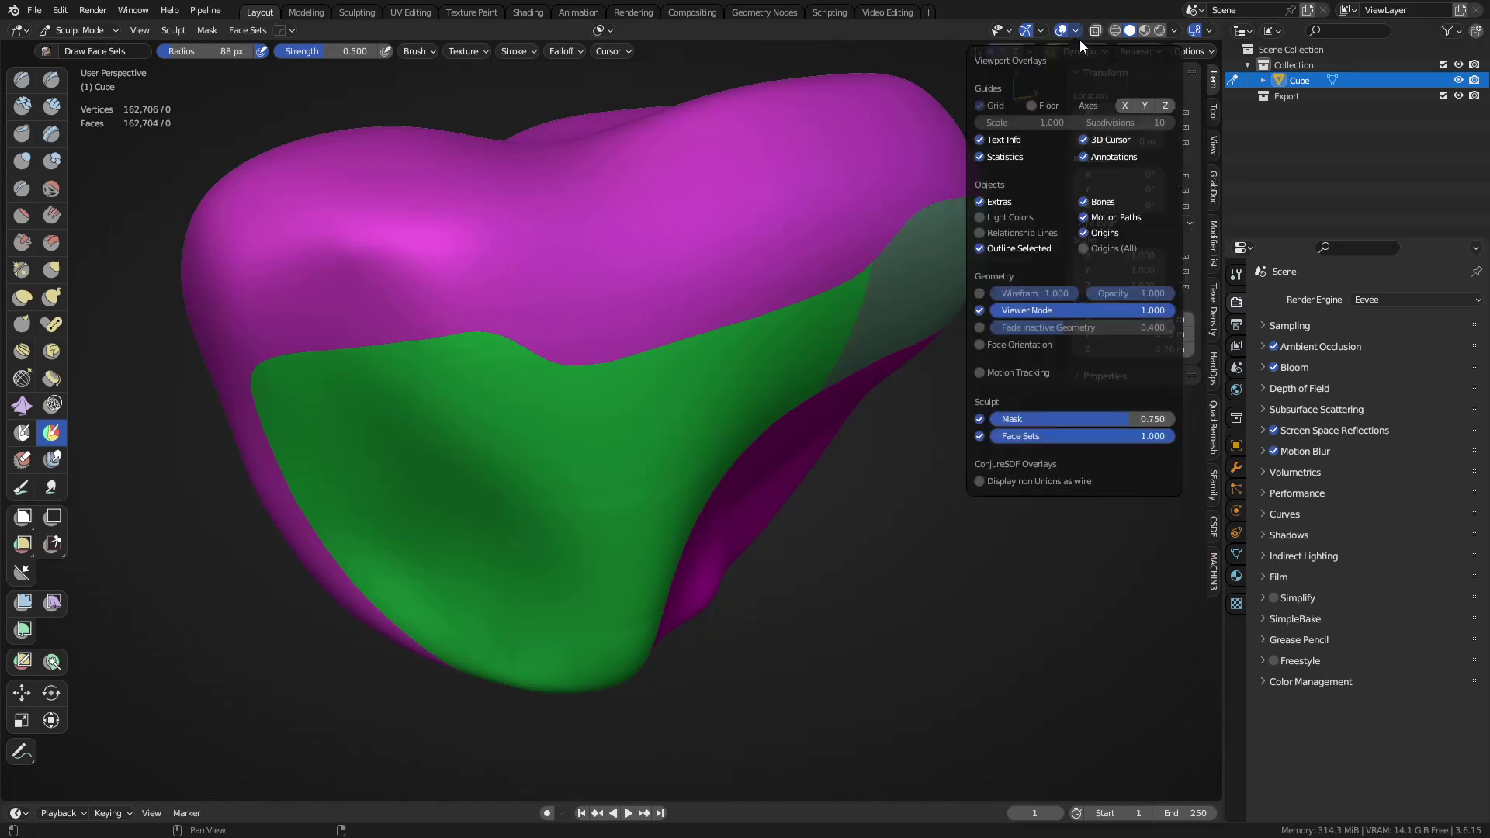
left_click(981, 436)
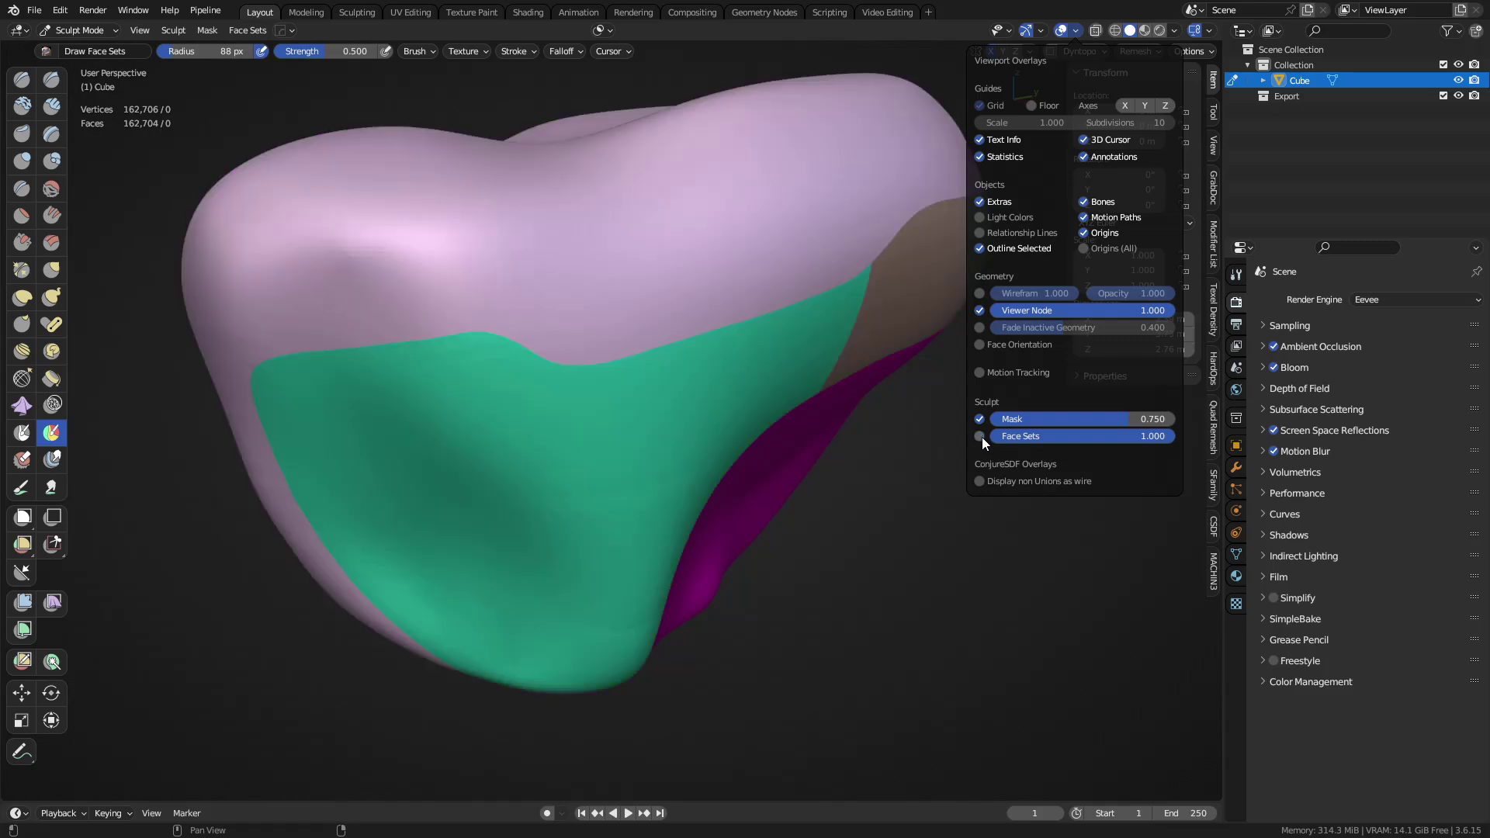
left_click(981, 436)
Set the solid viewport shading colour to Single and view the model in Object Mode
left_click(1175, 31)
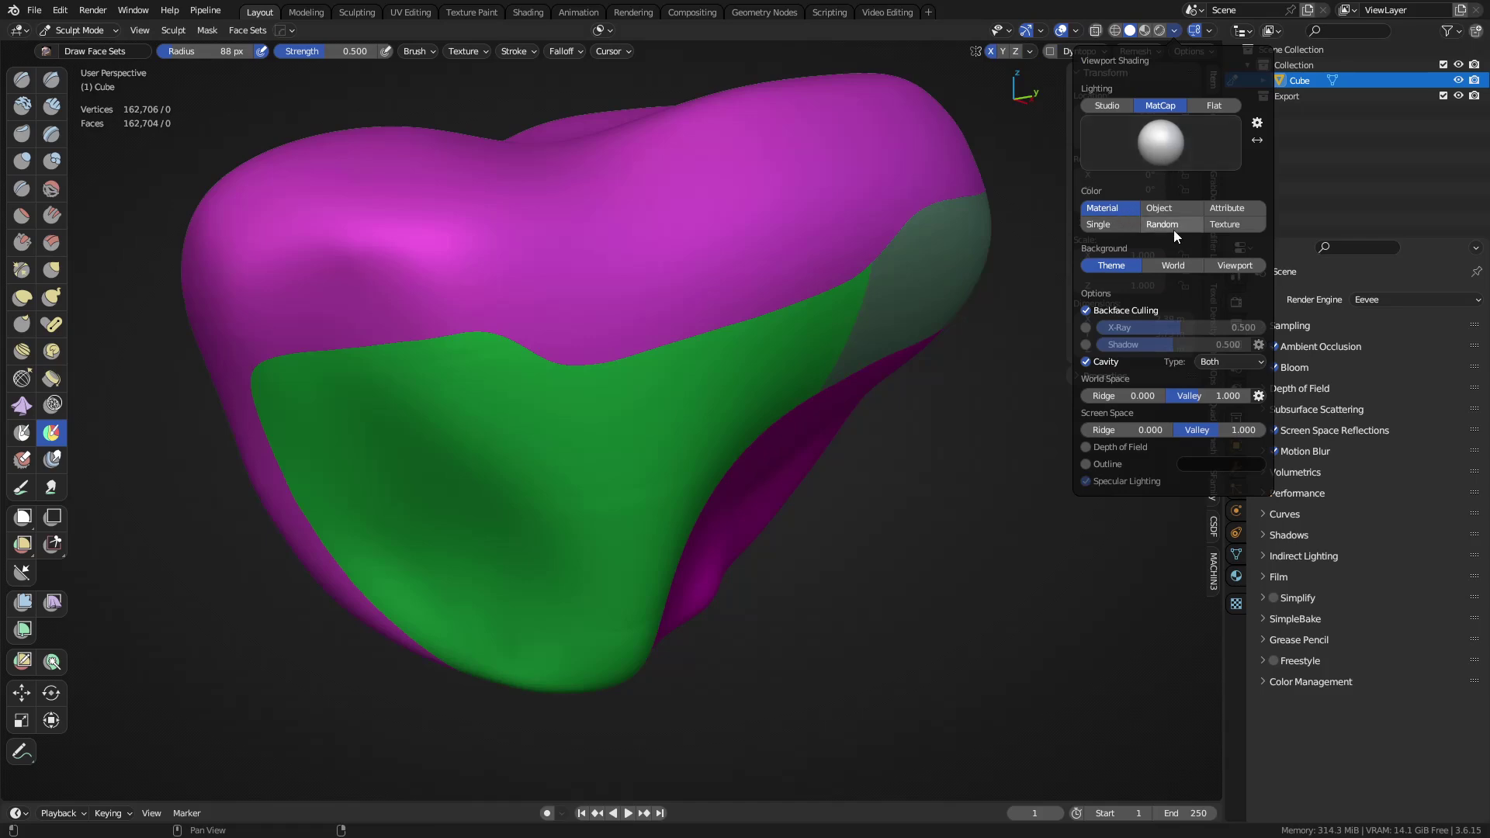
left_click(1117, 228)
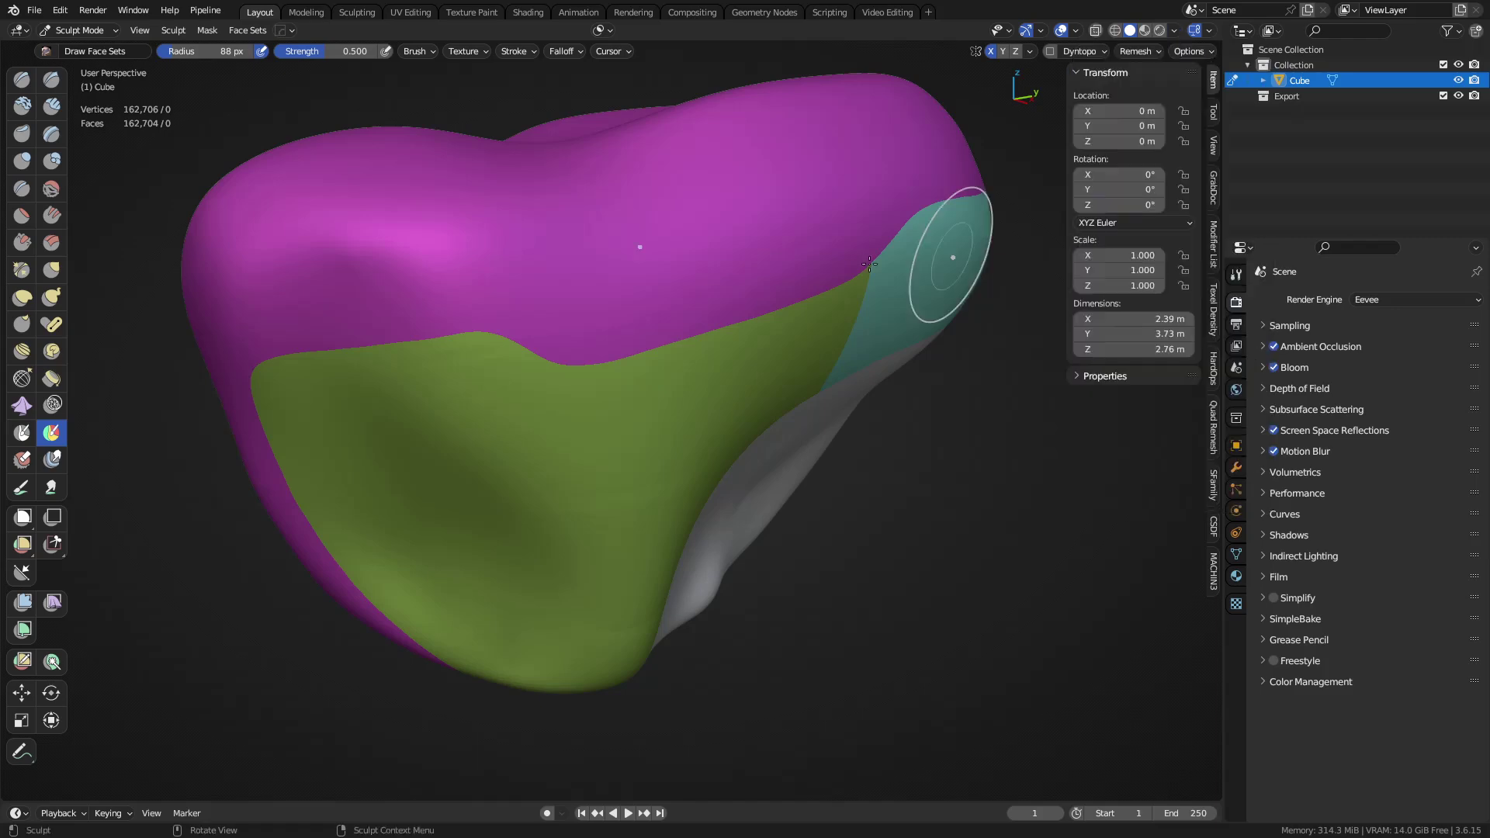
key("ctrl+Tab")
left_click(585, 293)
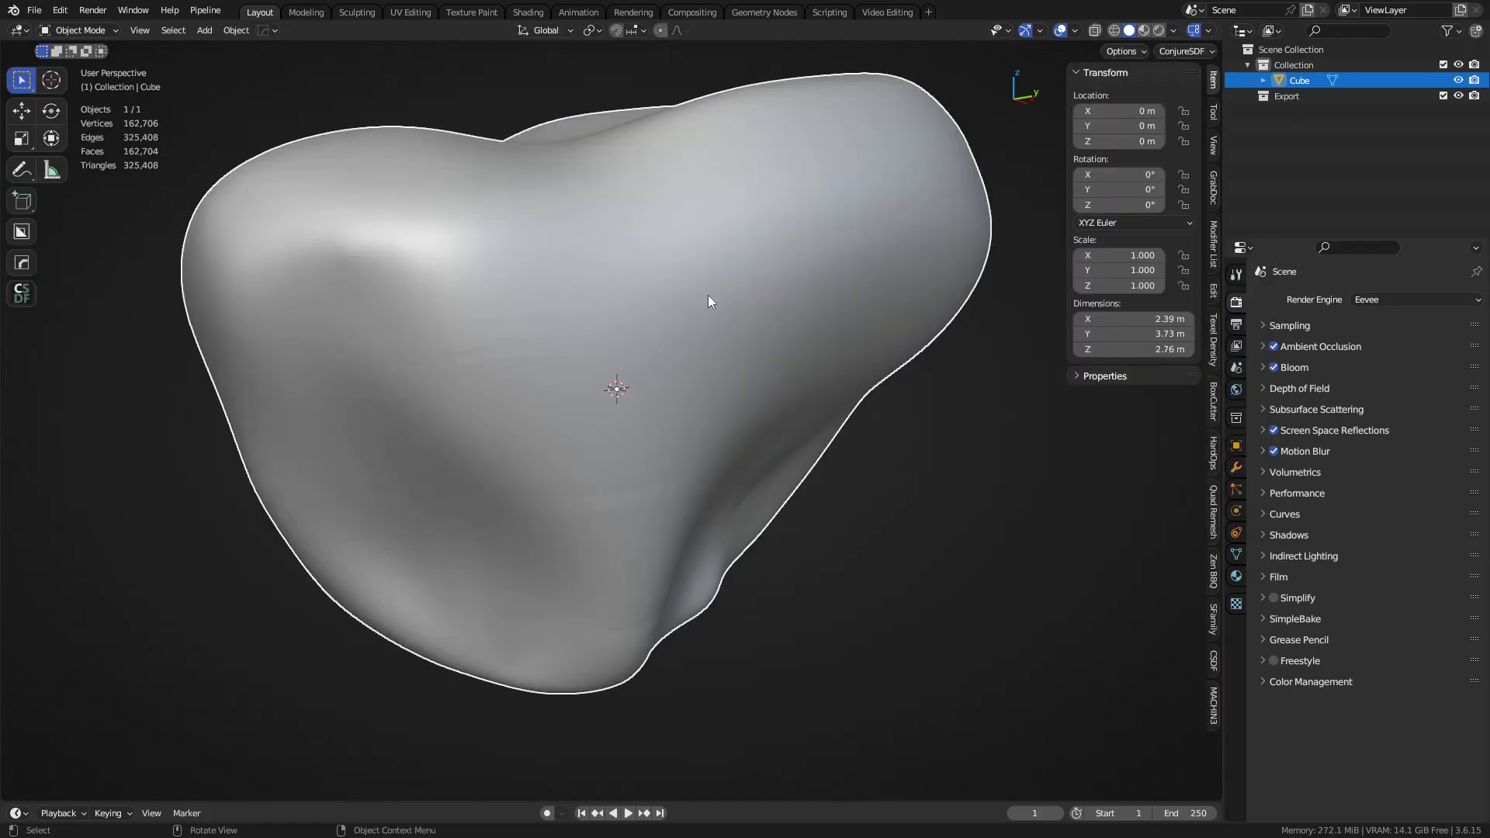
key("ctrl+Tab")
key("Escape")
Compare the model in Rendered and Material Preview shading, restore Solid shading and return to Sculpt Mode
key("z")
left_click(693, 226)
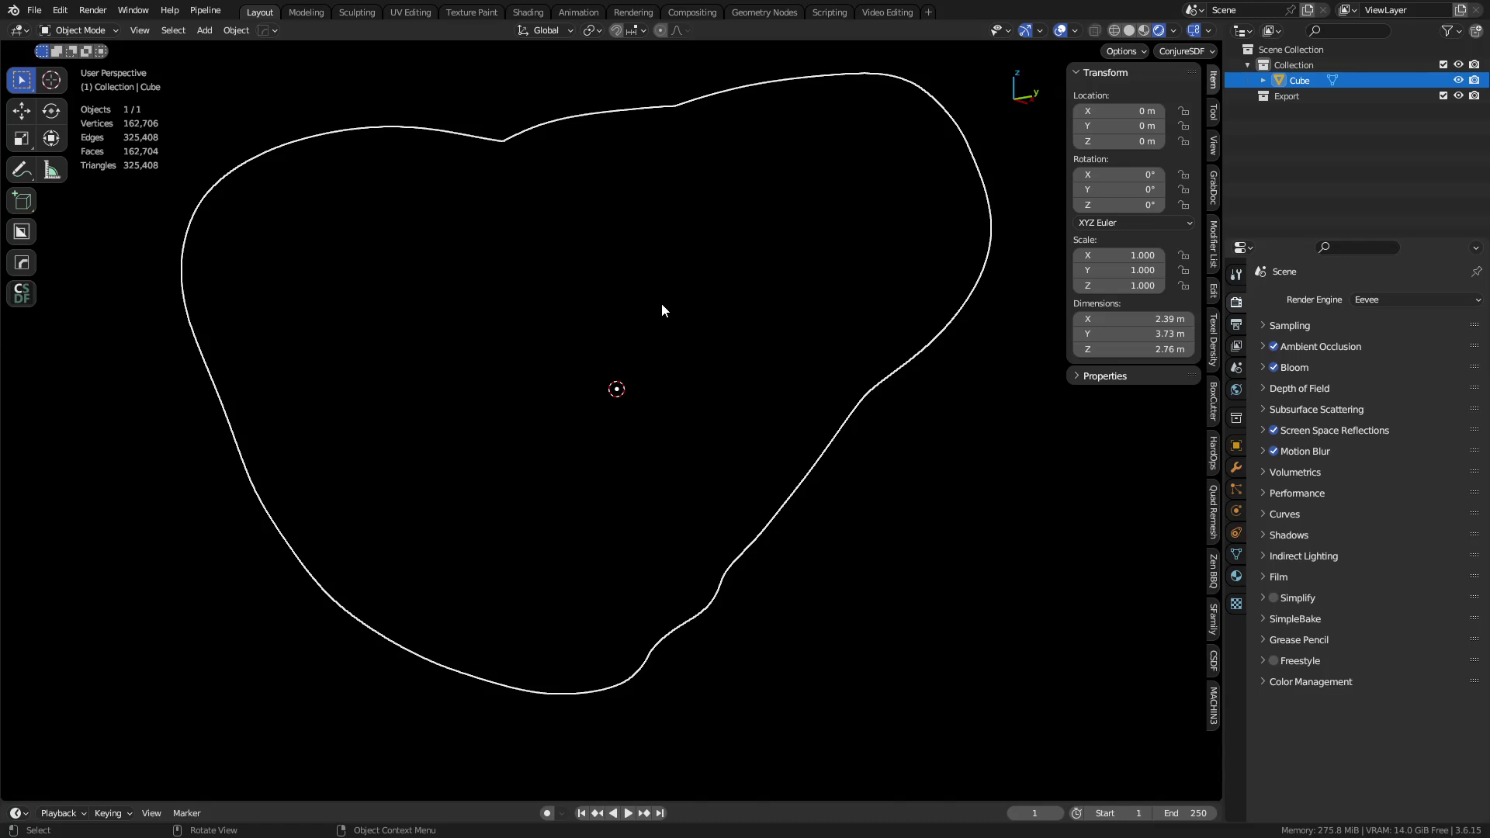
key("z")
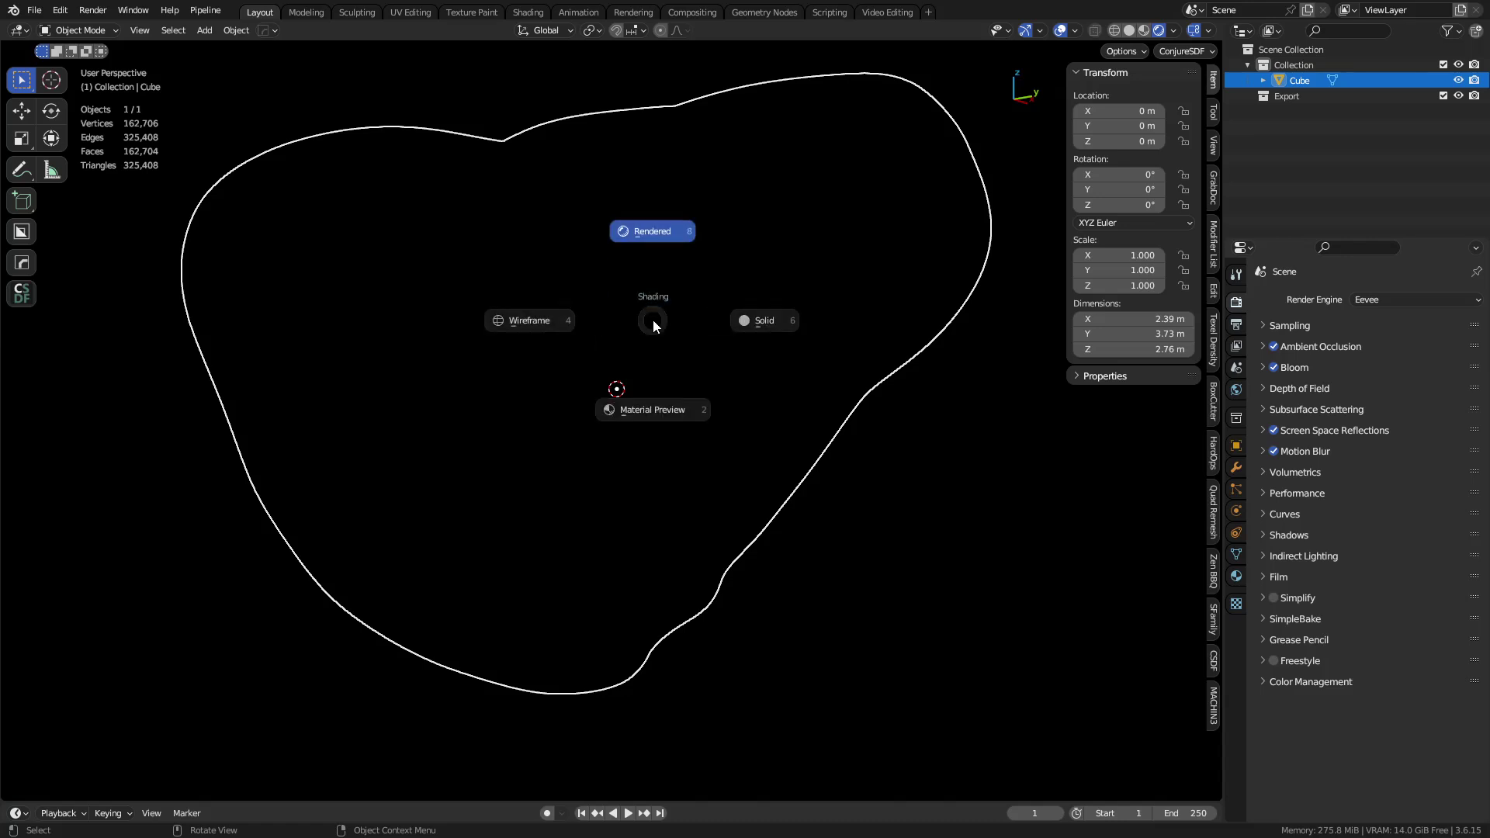
left_click(651, 423)
key("z")
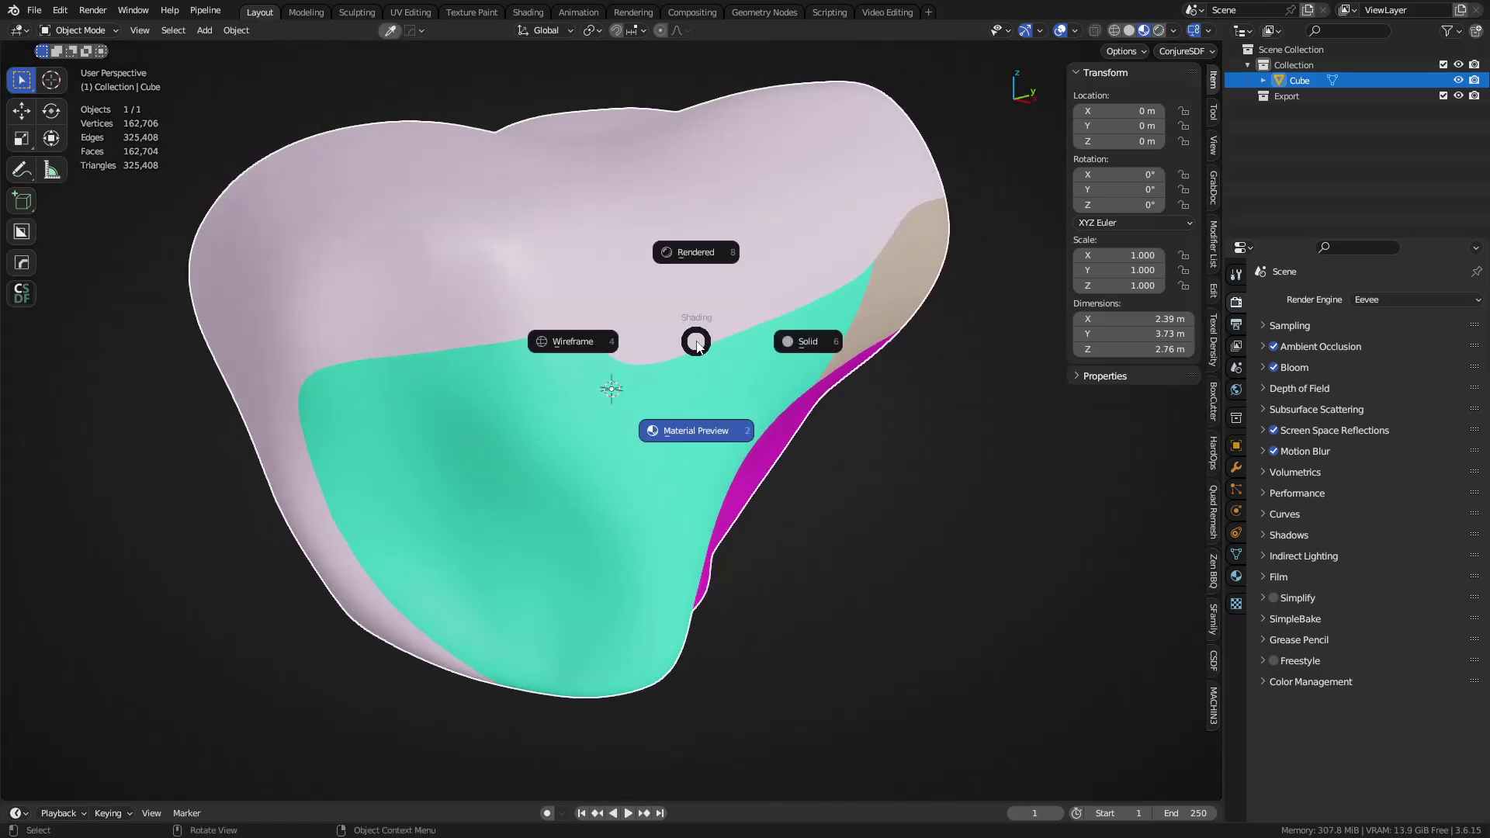
left_click(715, 342)
key("ctrl+Tab")
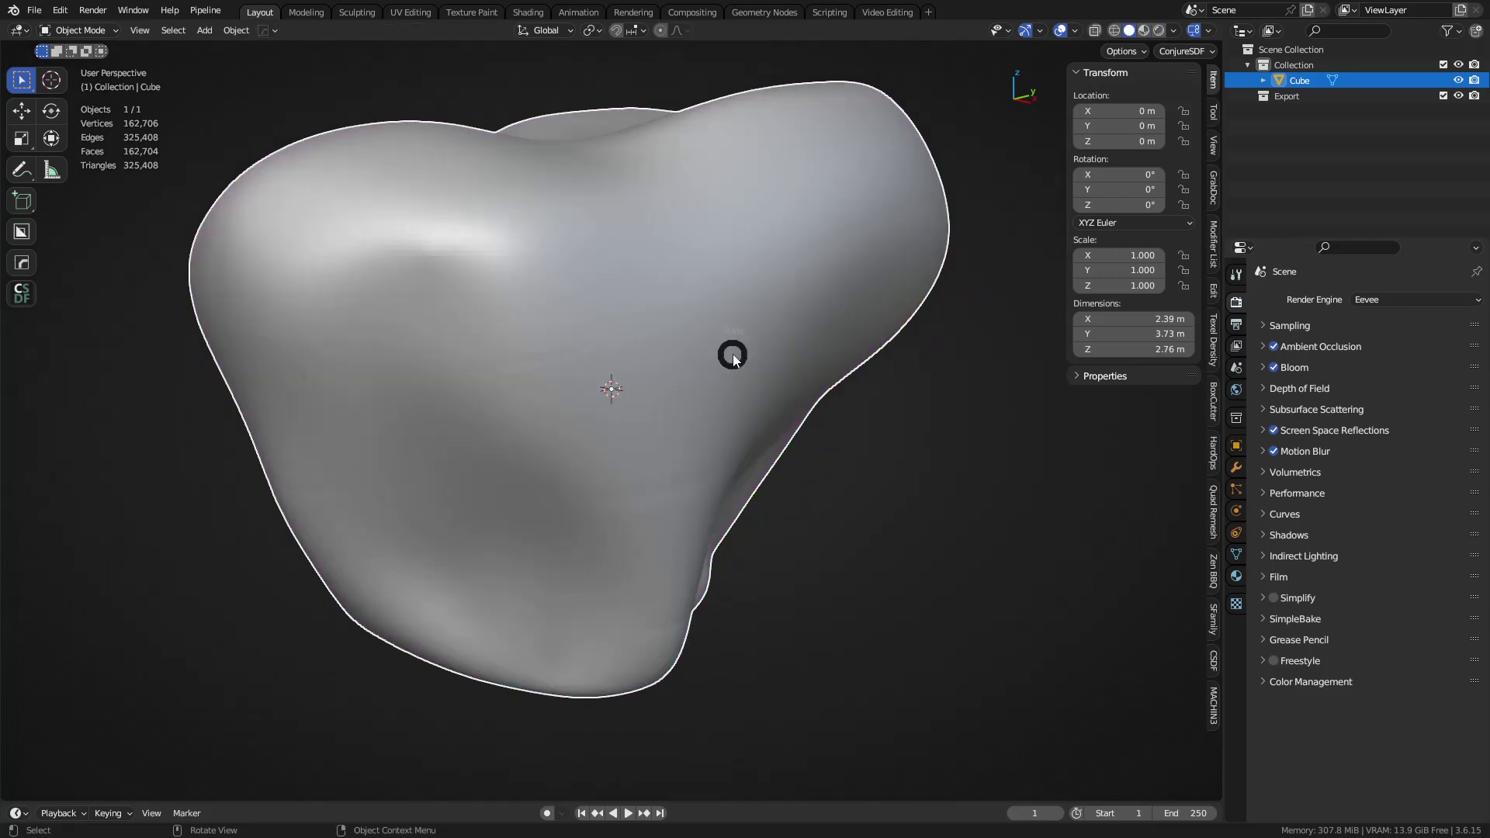
left_click(732, 399)
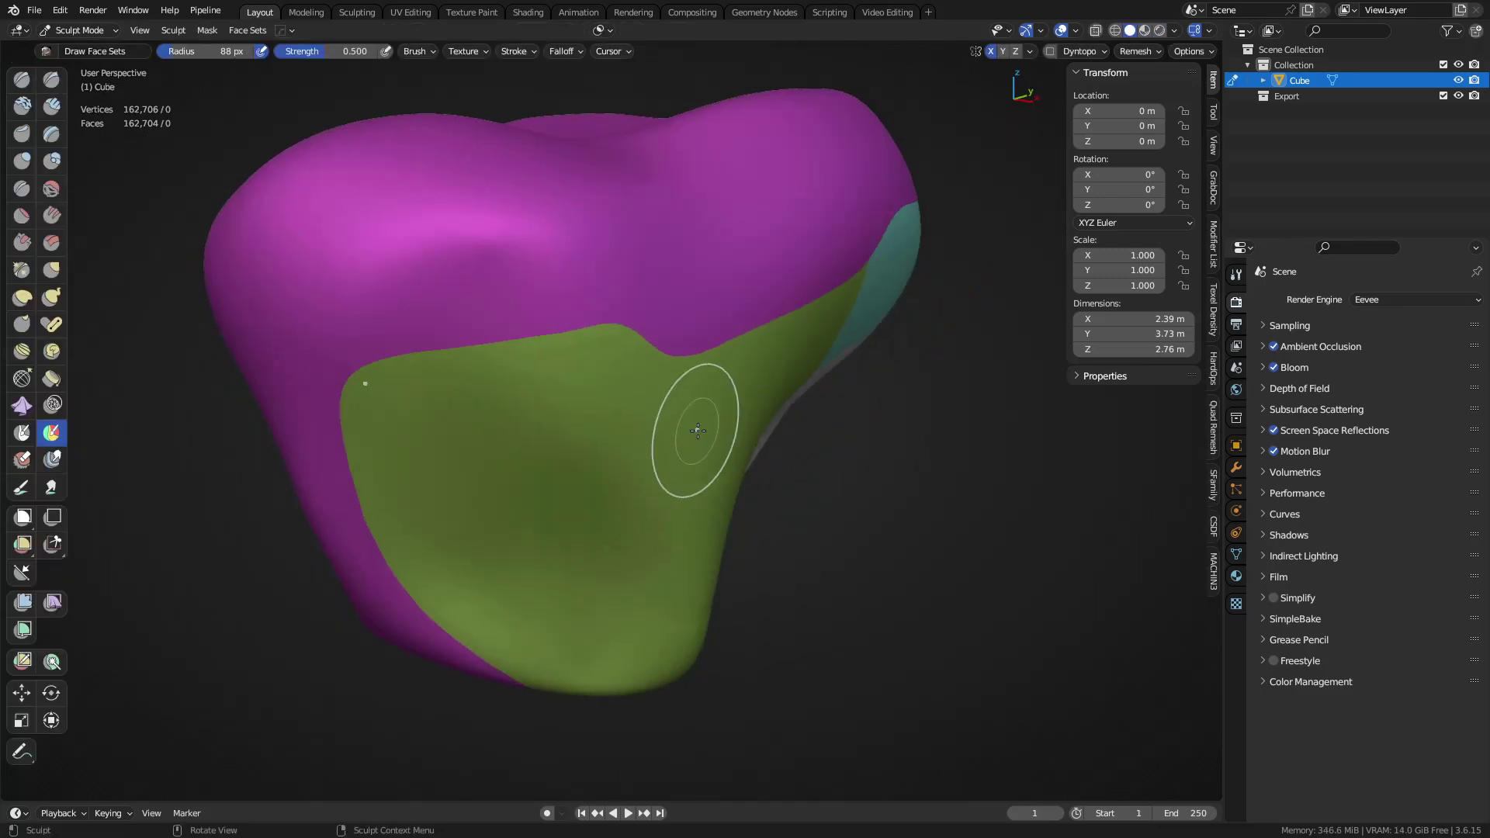
Undo a test face set stroke above the green area and set the solid viewport shading colour to Material
left_click_drag(561, 334, 560, 303)
key("ctrl+z")
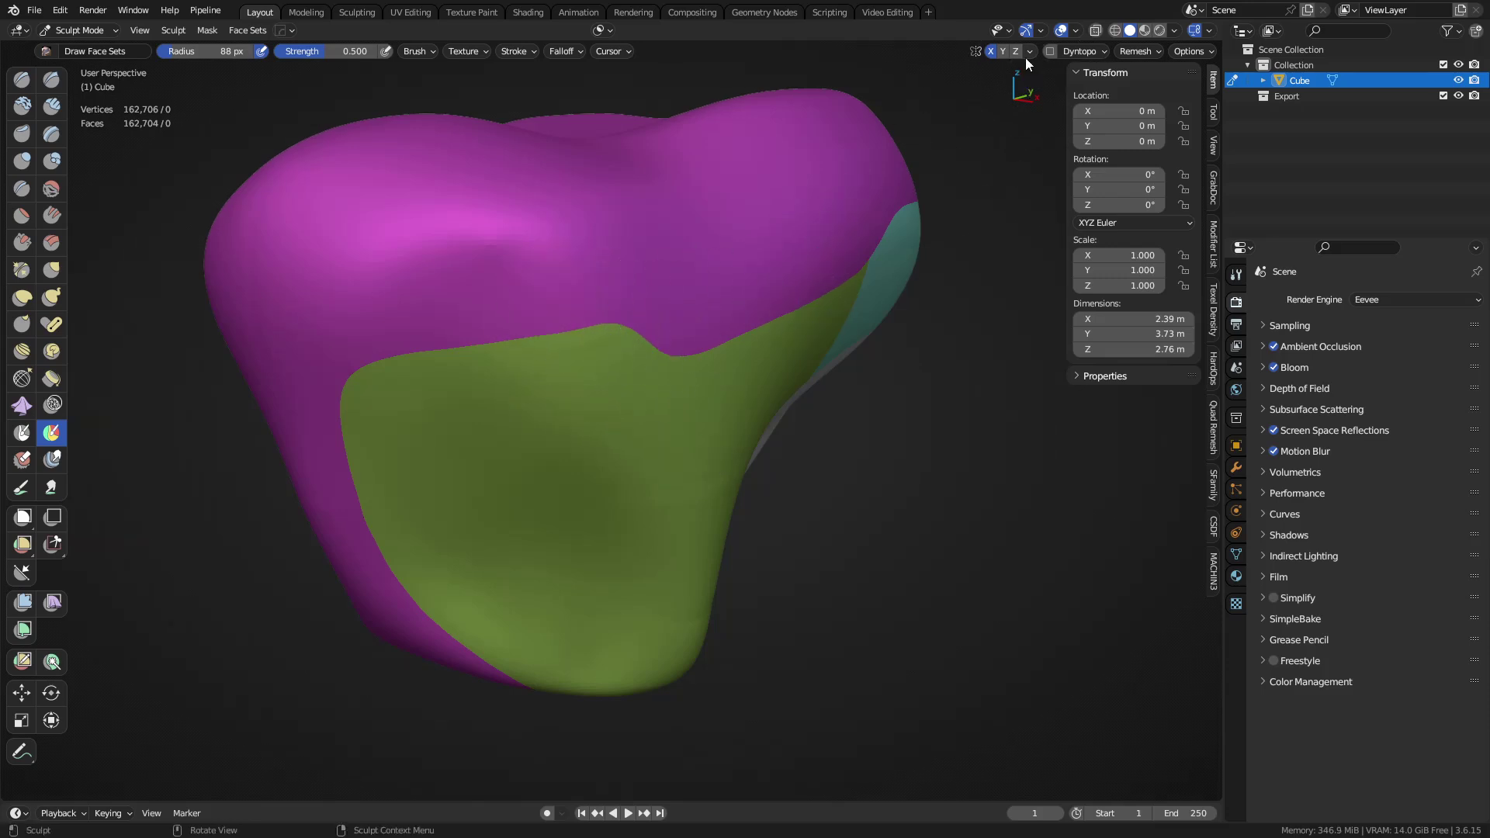
left_click(1174, 31)
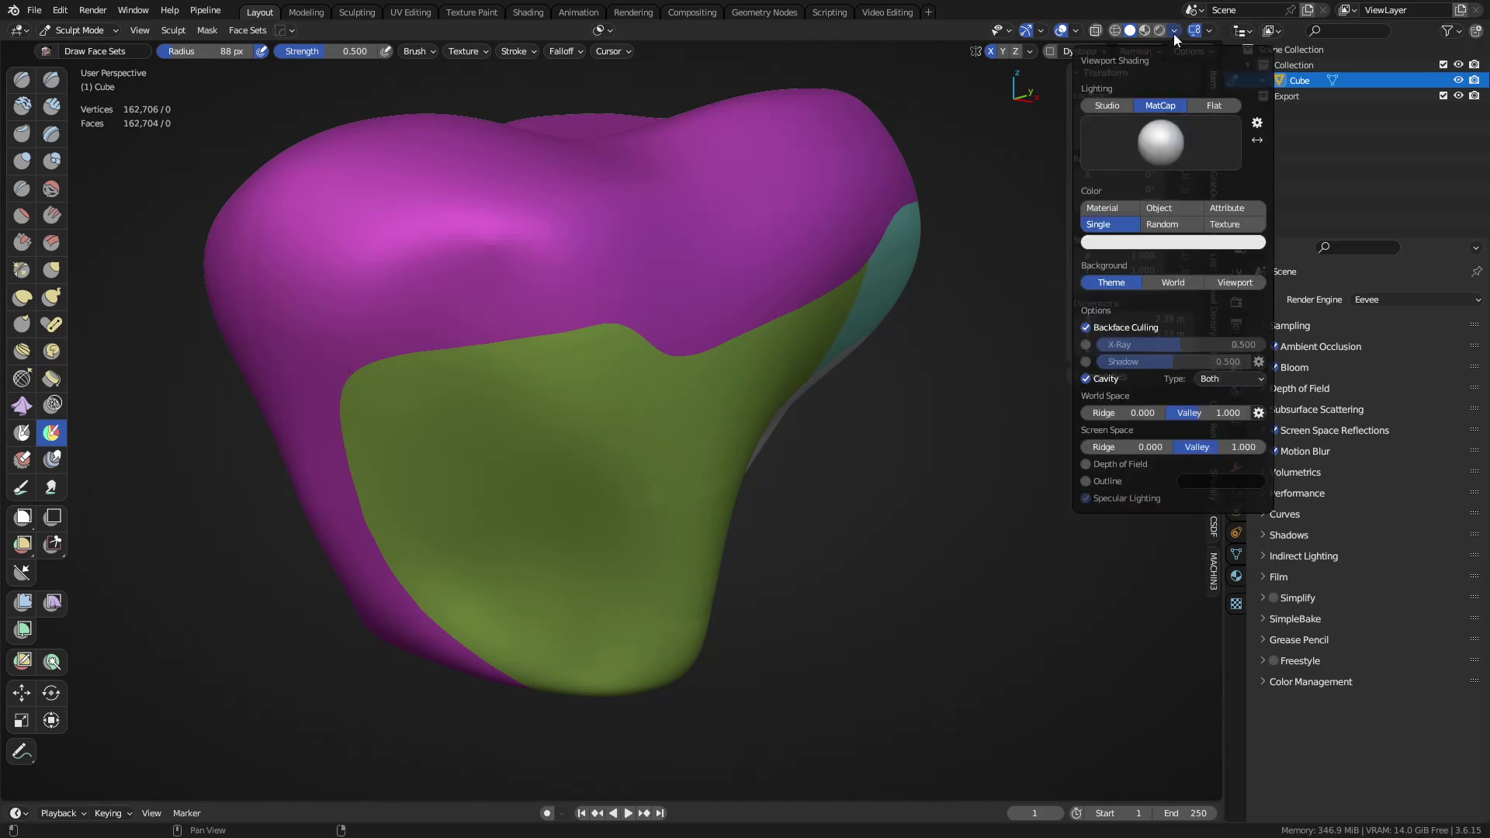
left_click(1103, 210)
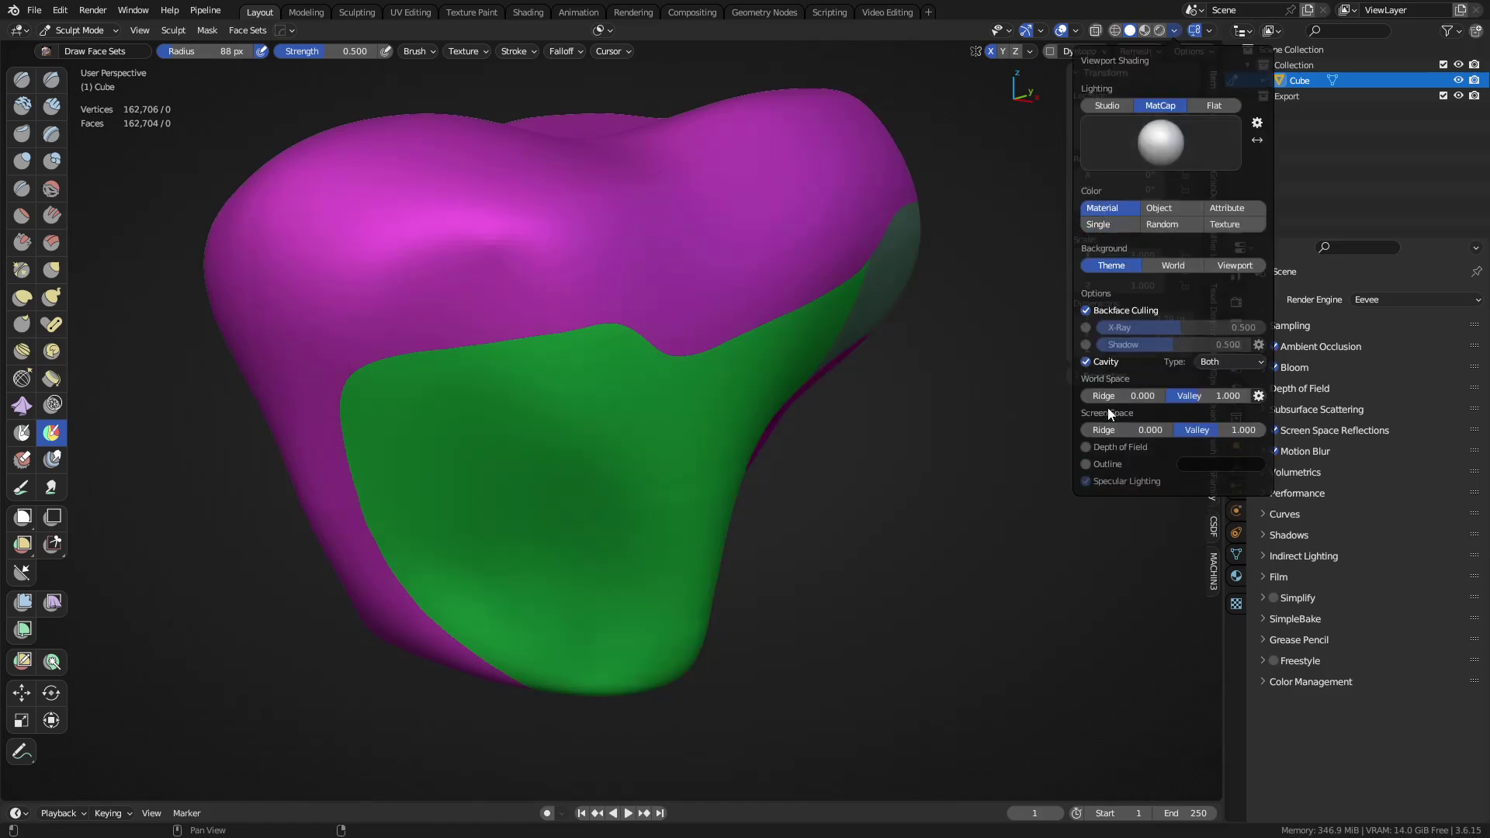
Extend the green face set upward into the magenta area with a rounded patch and reconvert the face sets to materials
left_click_drag(574, 324, 574, 299)
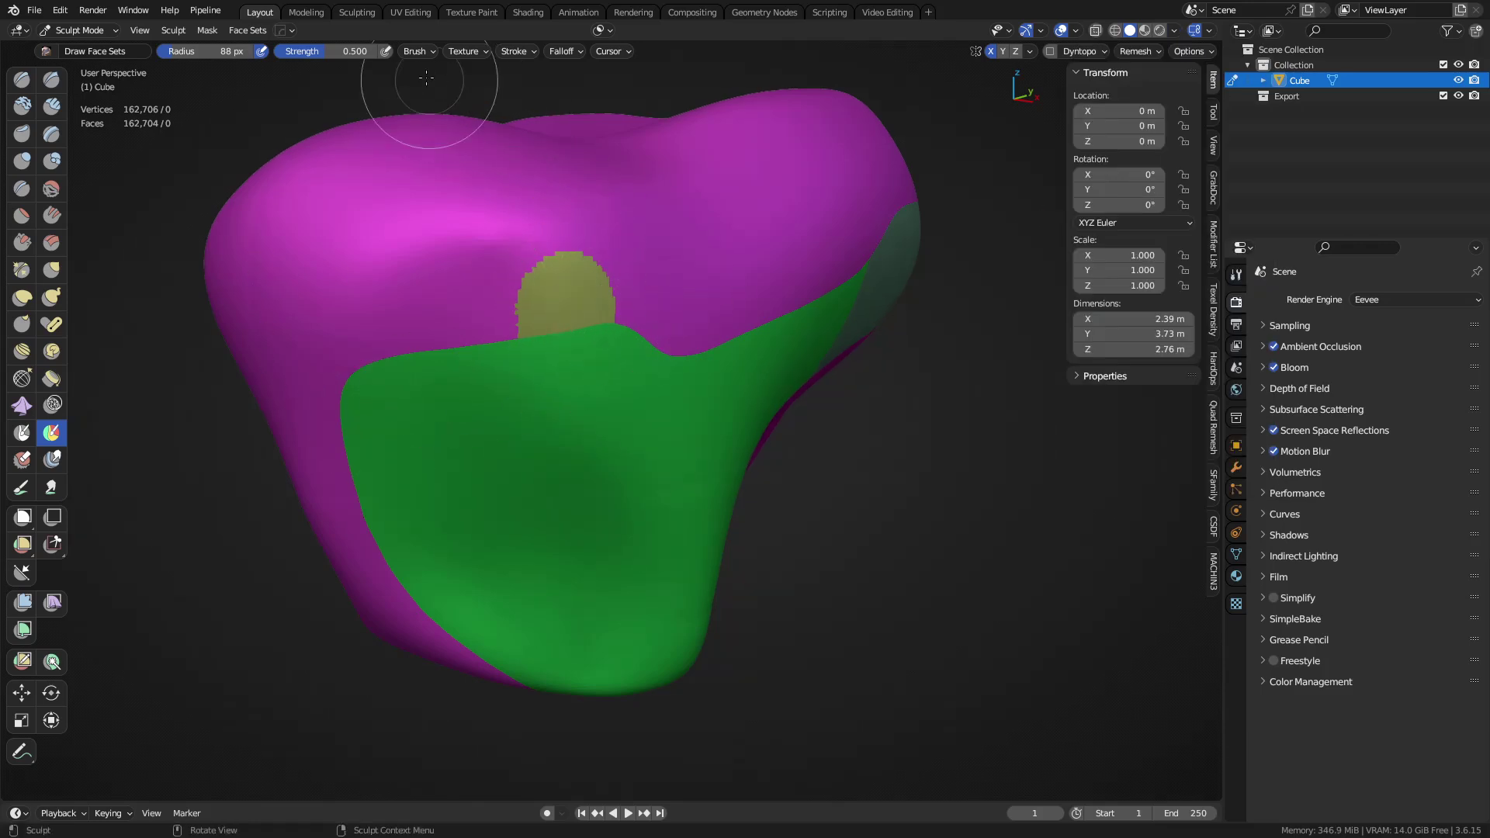
left_click(415, 51)
left_click(245, 30)
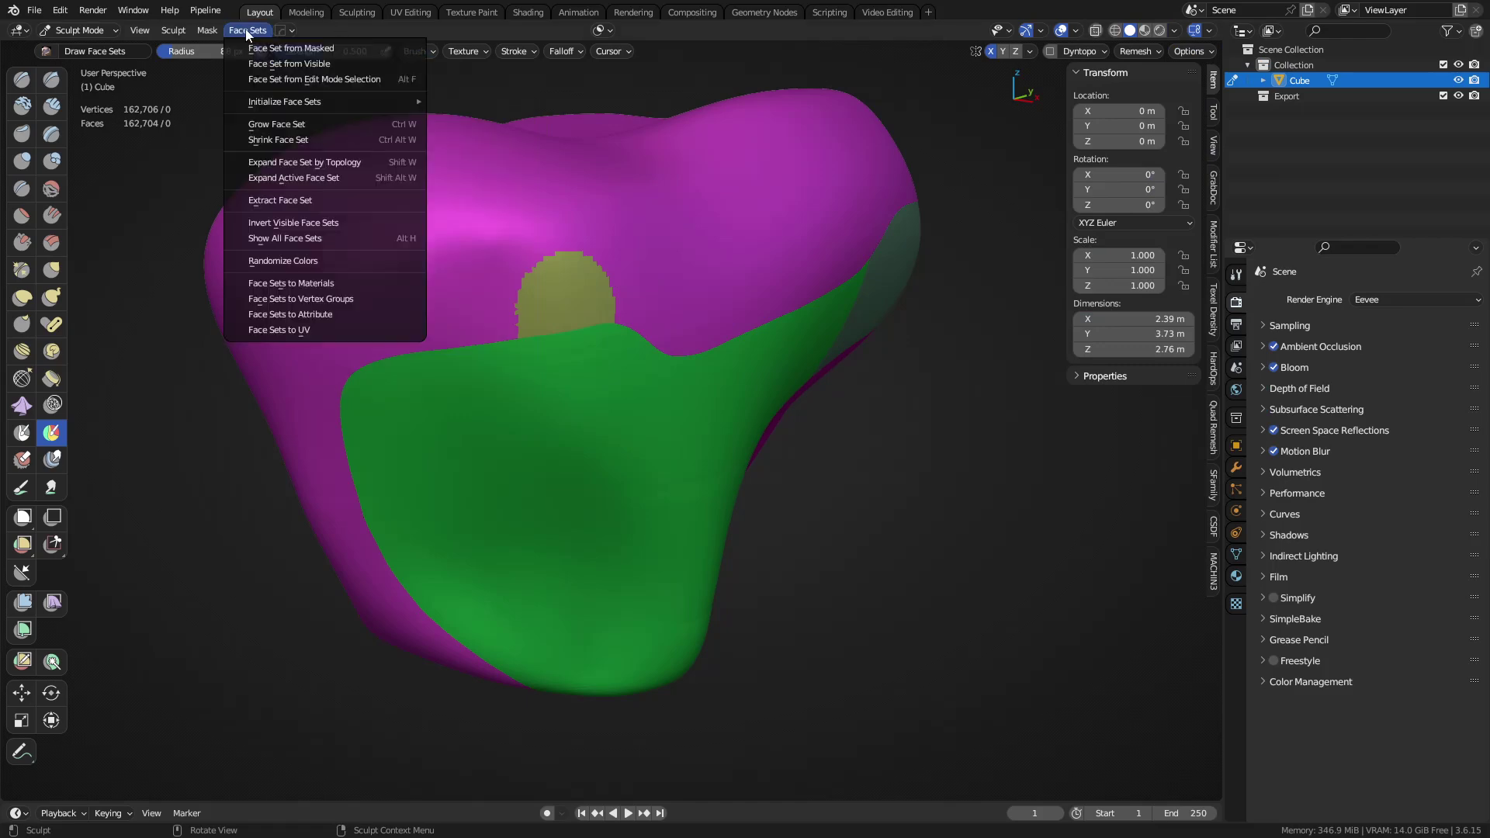
left_click(355, 284)
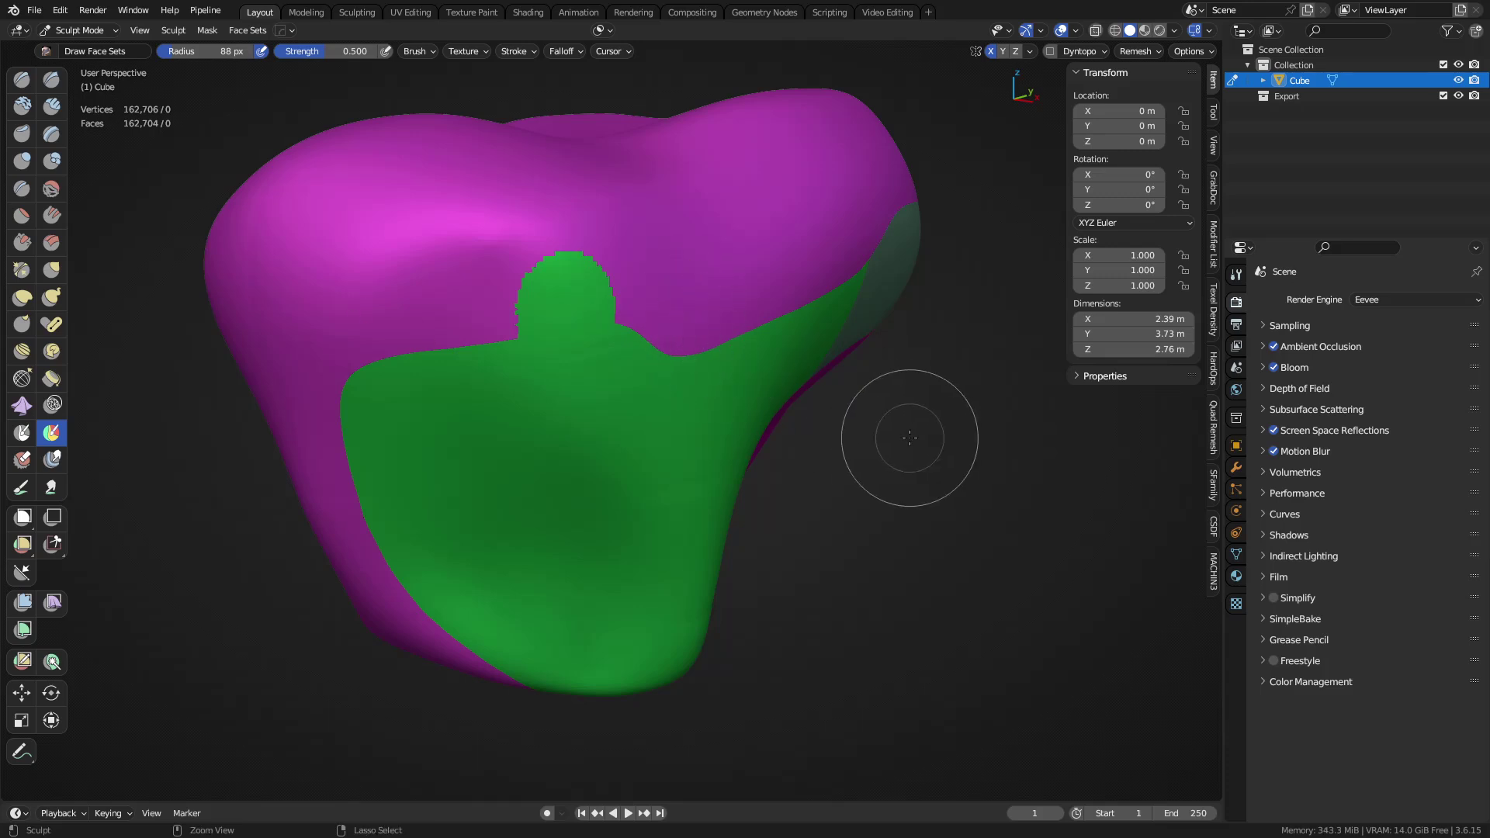
Undo the rounded patch added above the green area and return to Object Mode
key("ctrl+z")
key("ctrl+z")
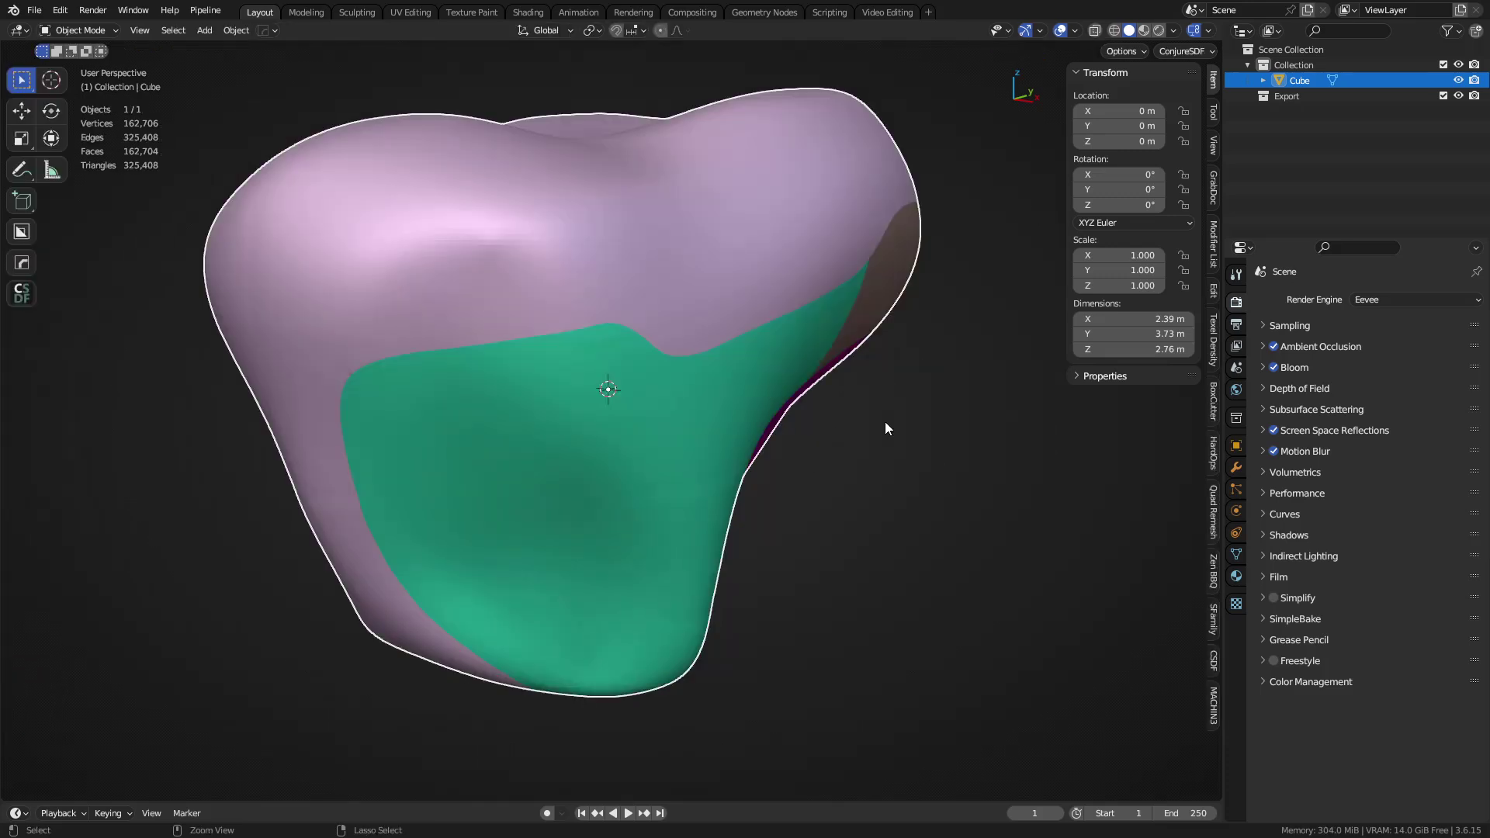
key("ctrl+Tab")
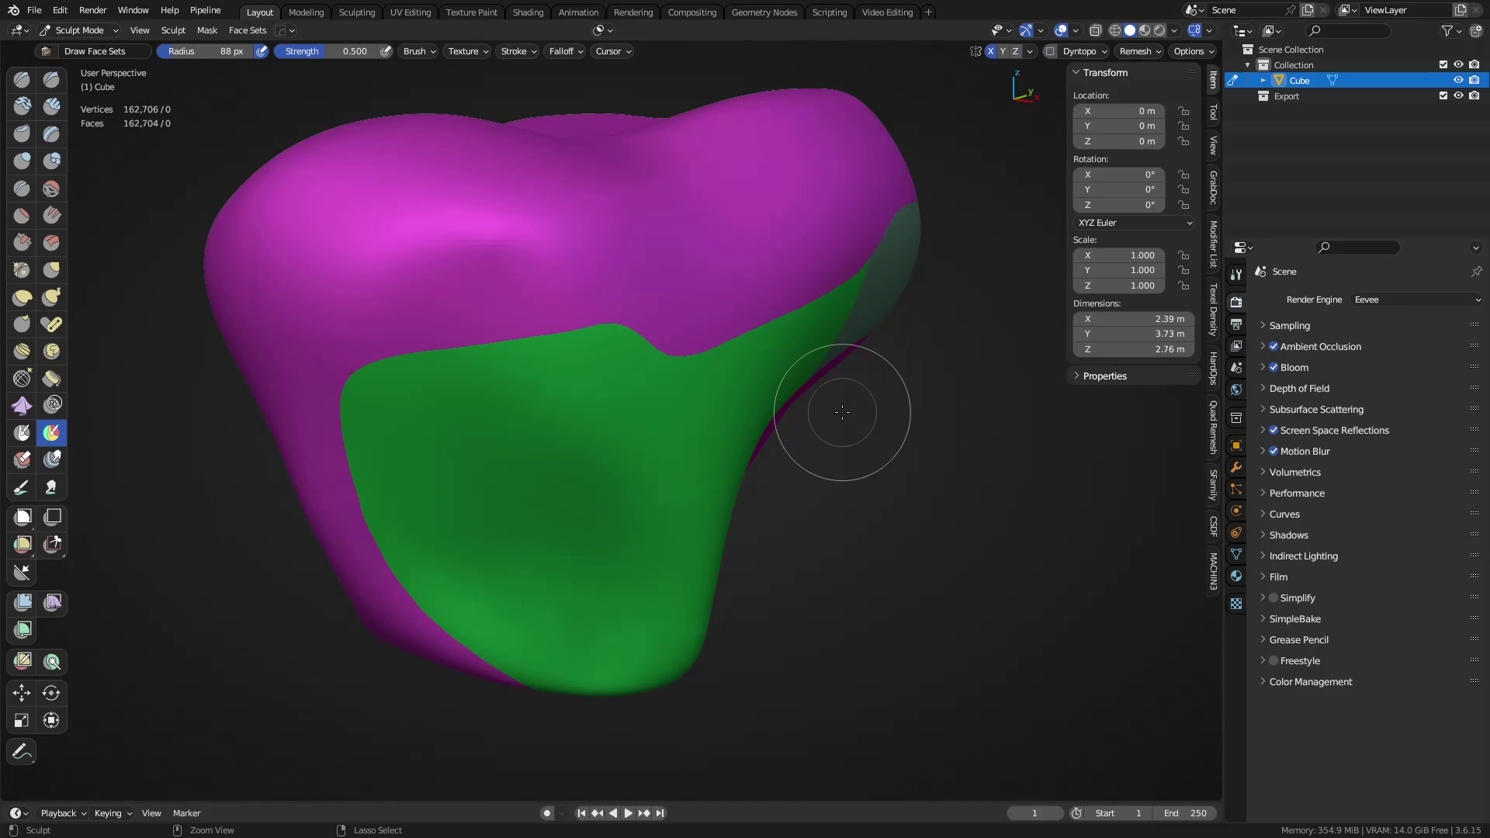
key("ctrl+Tab")
left_click(777, 408)
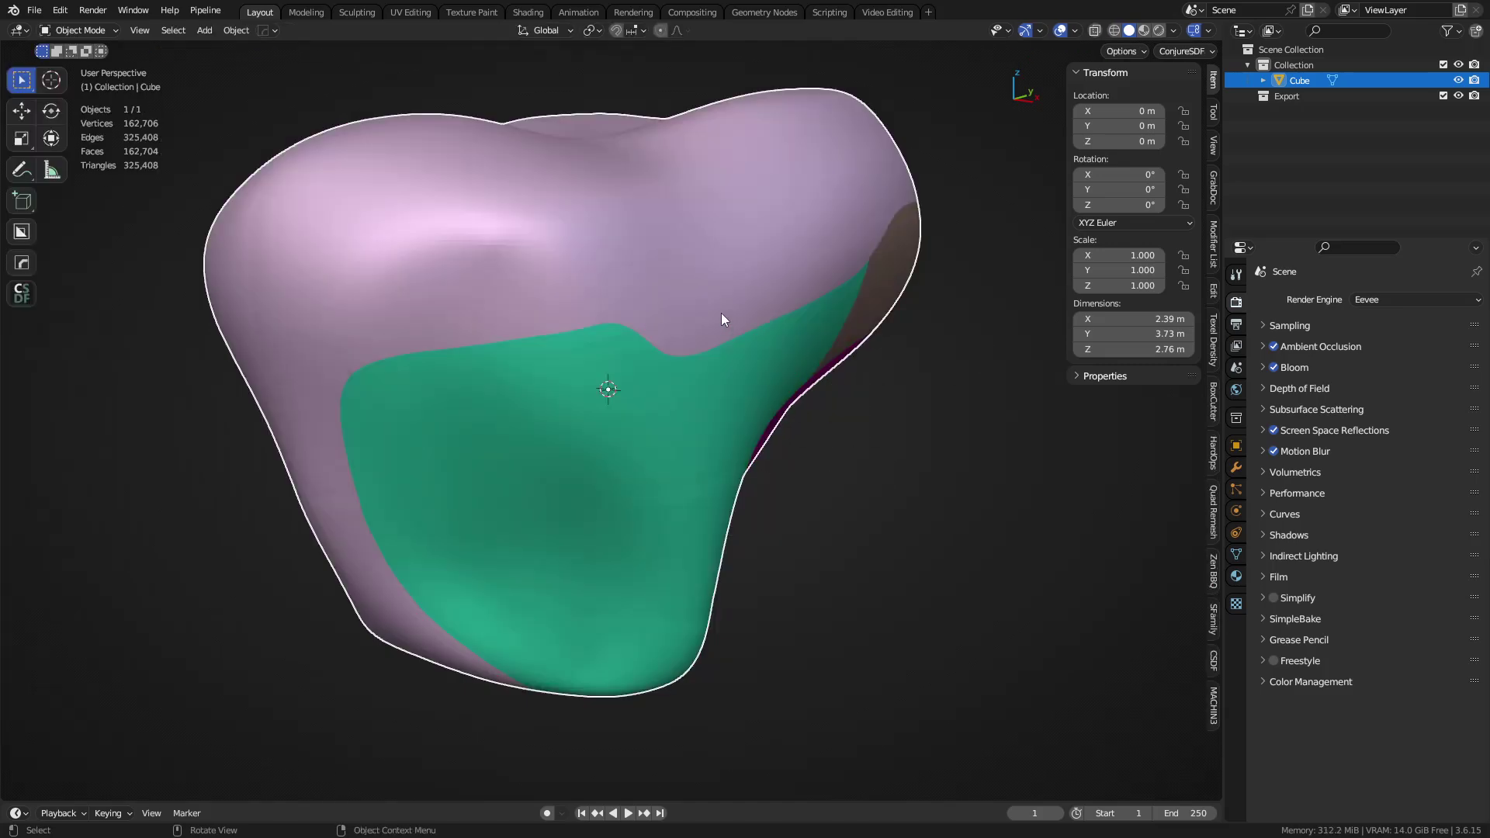
scroll(700, 325, "down", 2)
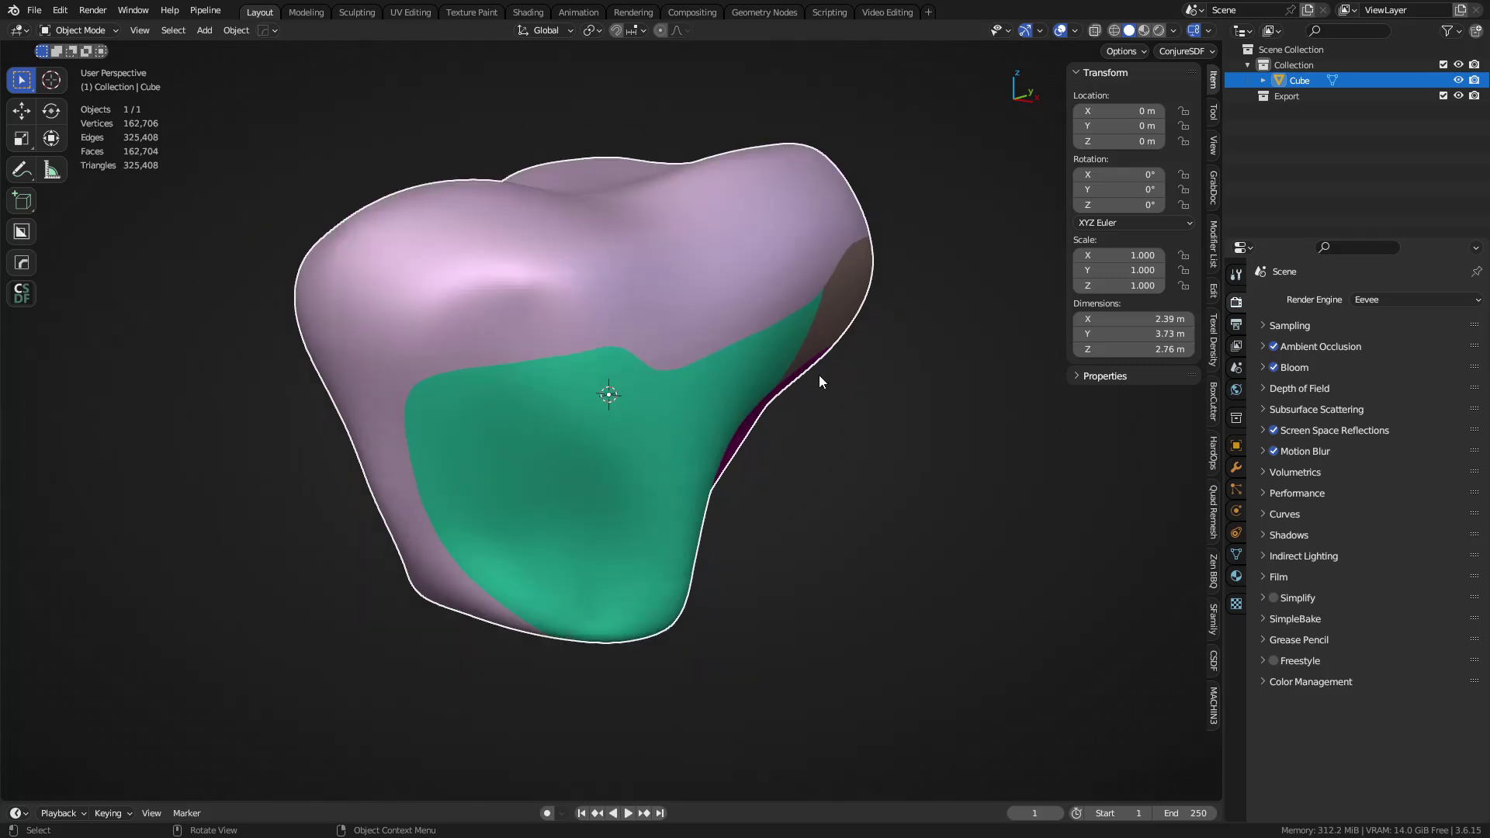
mouse_move(979, 428)
middle_mouse_down()
mouse_move(859, 482)
mouse_move(904, 432)
mouse_move(796, 456)
mouse_move(745, 399)
middle_mouse_up()
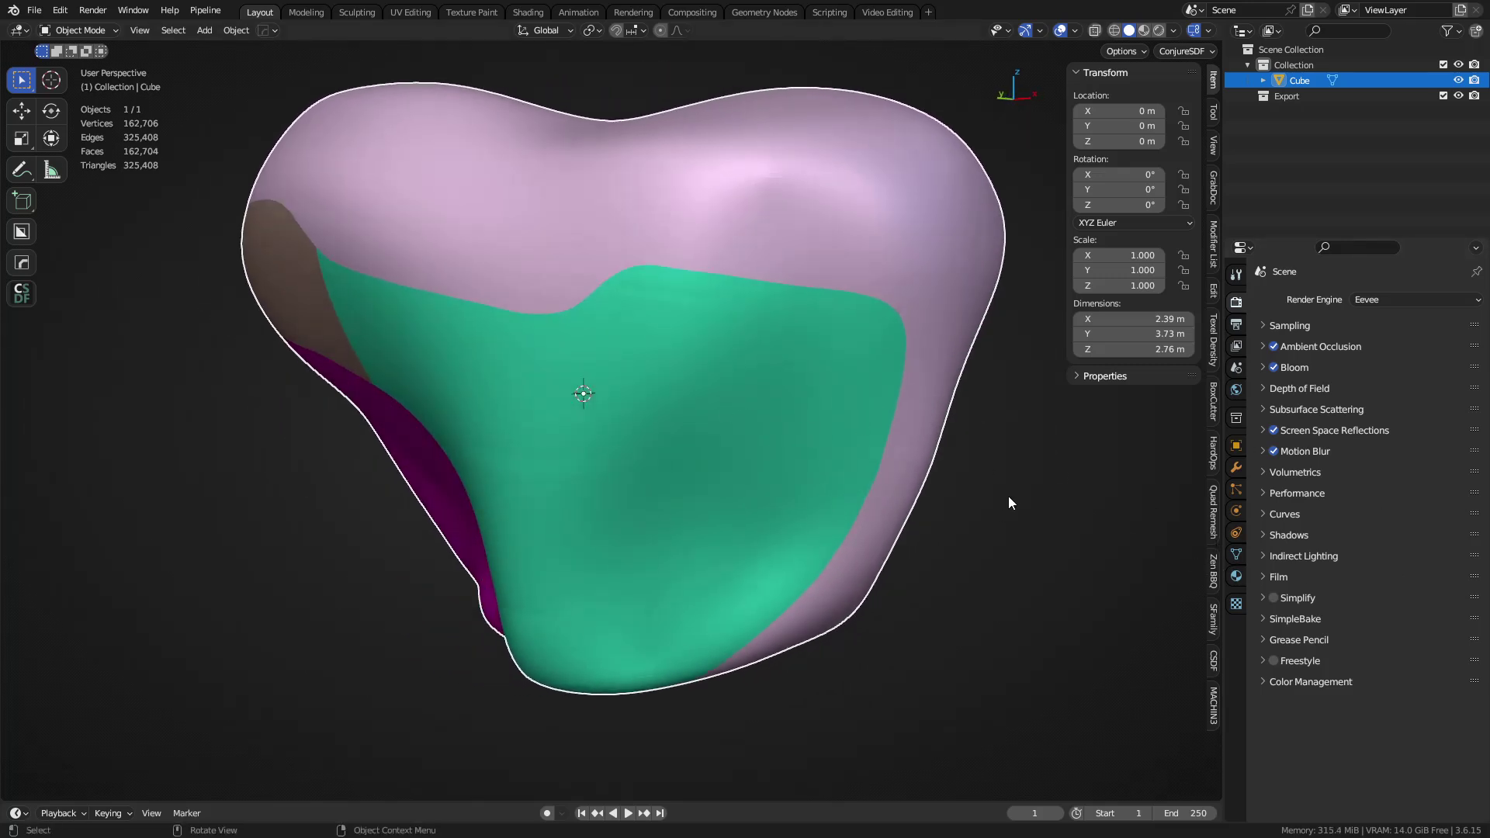
In Sculpt Mode, smooth the green and magenta face set boundary with a short stroke and display the wireframe
right_click(695, 376)
left_click(696, 376)
middle_click_drag(766, 452, 804, 391)
mouse_move(953, 380)
middle_mouse_down("shift")
mouse_move(722, 400)
mouse_move(697, 449)
mouse_move(659, 426)
mouse_move(632, 447)
middle_mouse_up("shift")
scroll(710, 403, "up", 4)
key("ctrl+Tab")
left_click(703, 536)
mouse_move(593, 371)
left_mouse_down("shift")
mouse_move(579, 414)
mouse_move(572, 397)
left_mouse_up("shift")
key("shift+z")
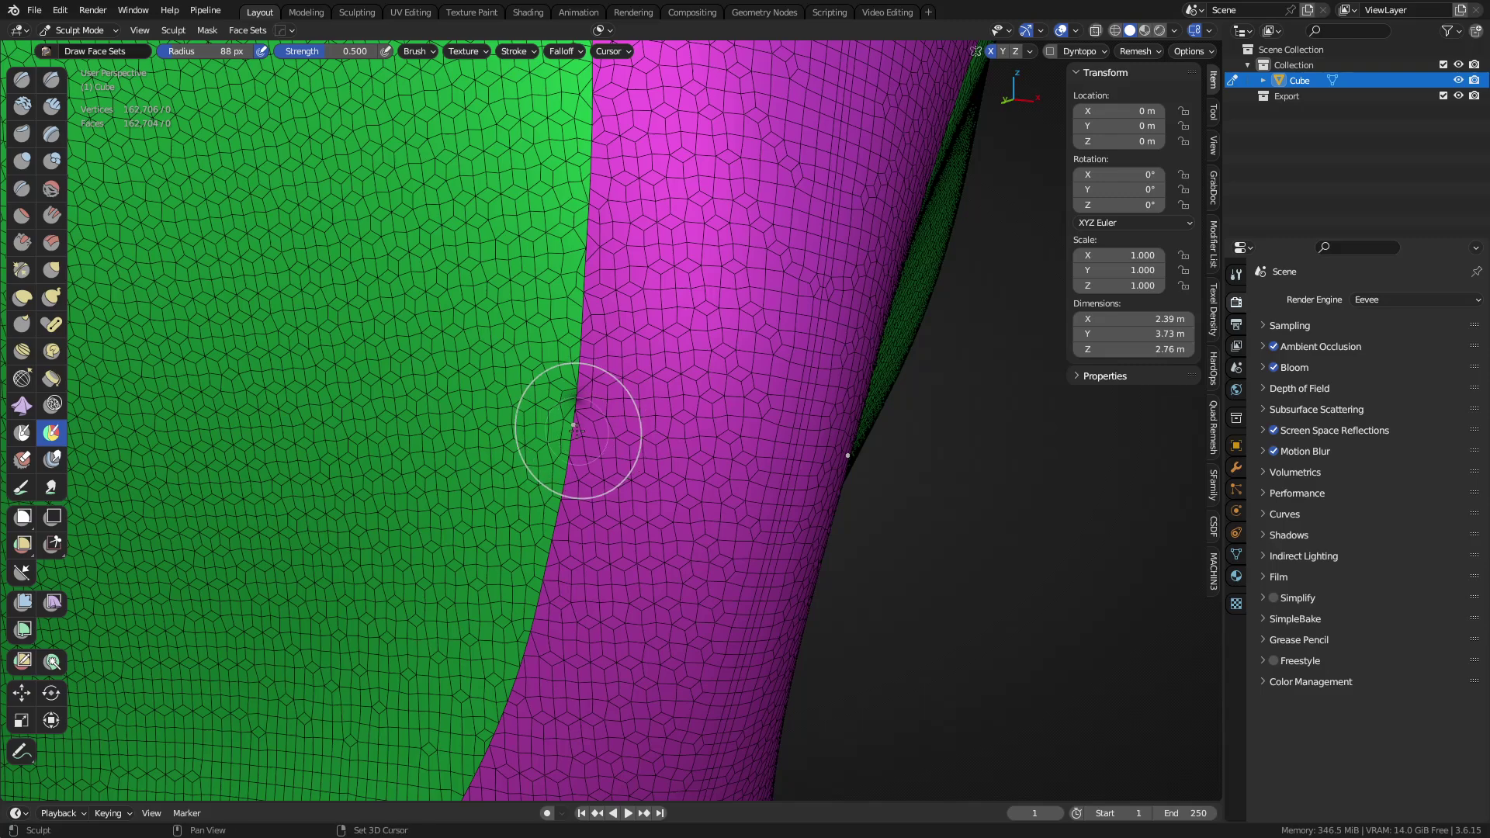
middle_click_drag(582, 415, 696, 386, "shift")
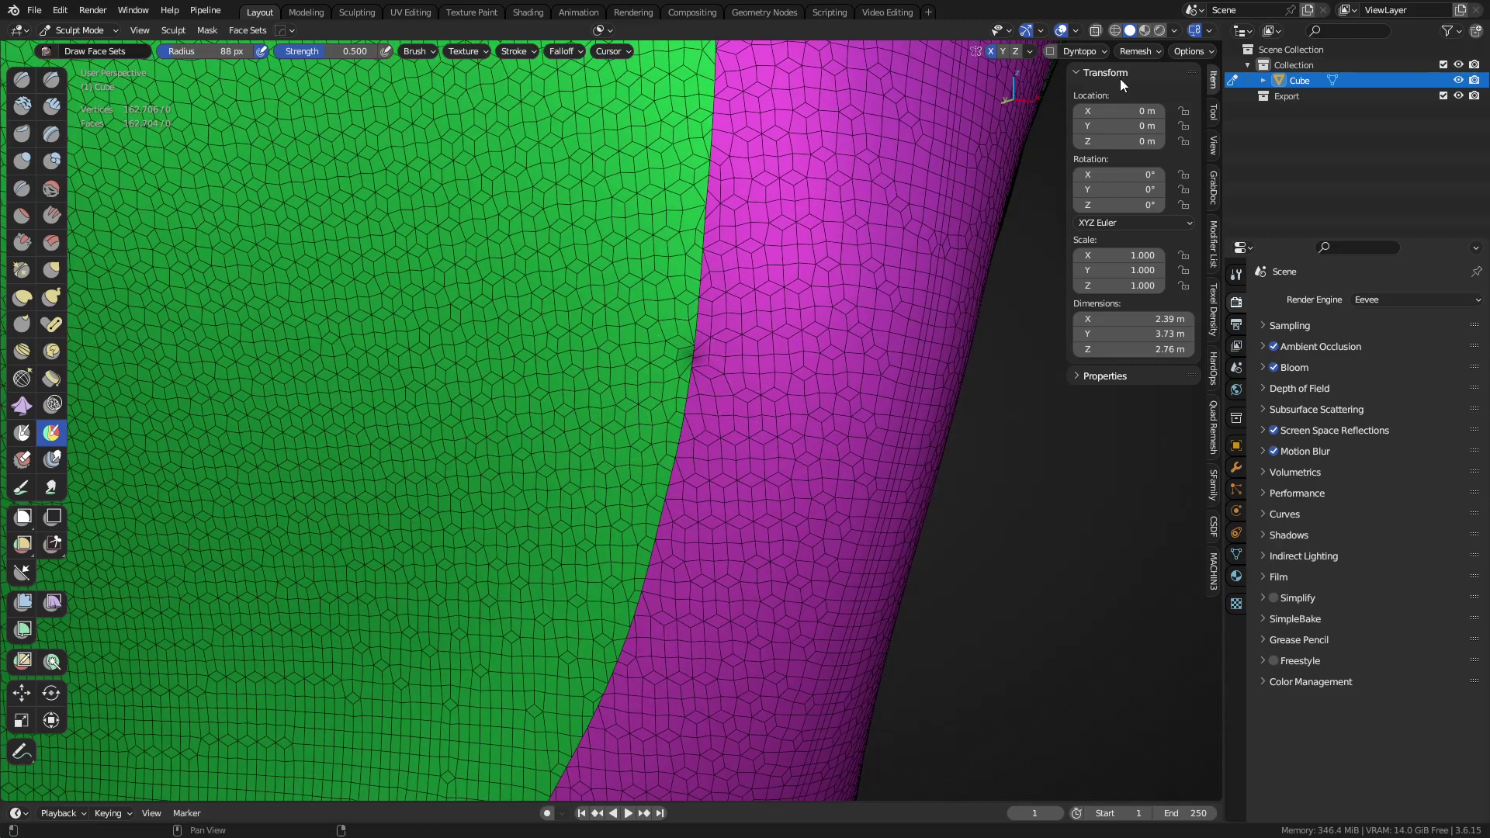
Try a voxel remesh of the sculpt with Face Sets preserved, and undo it
left_click(1148, 50)
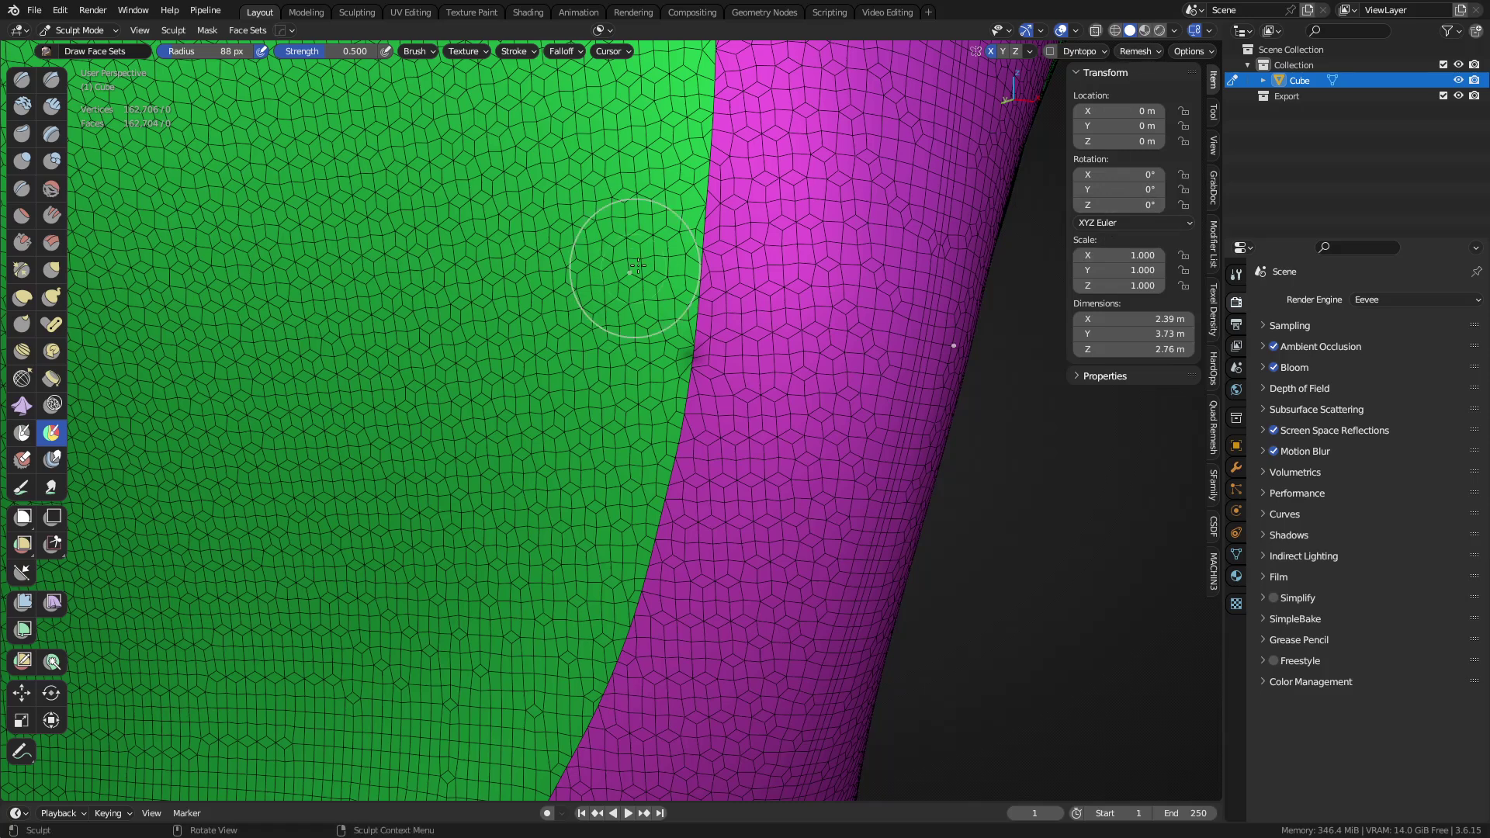
left_click(1175, 31)
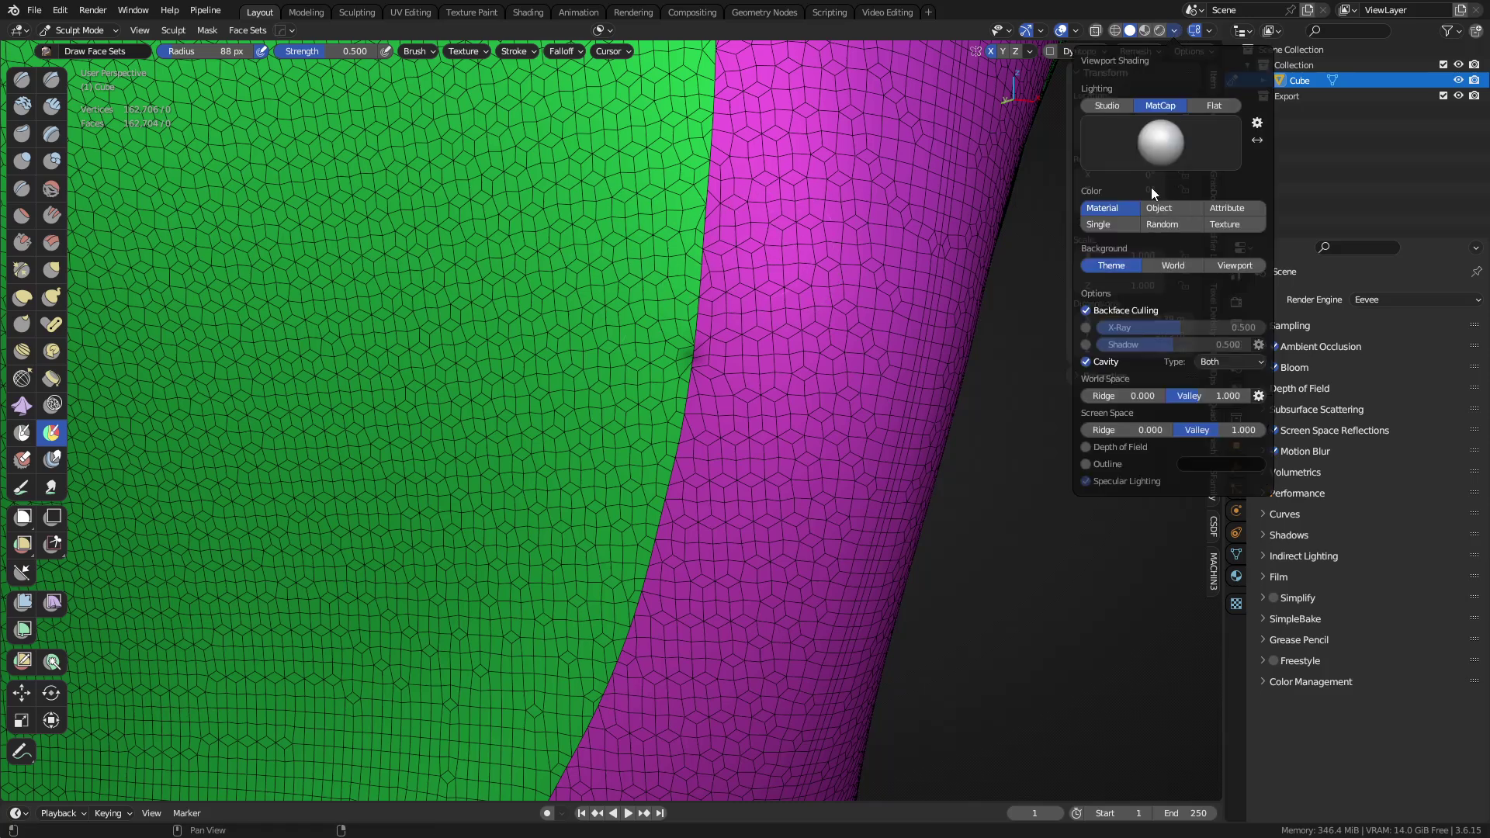
left_click(1144, 53)
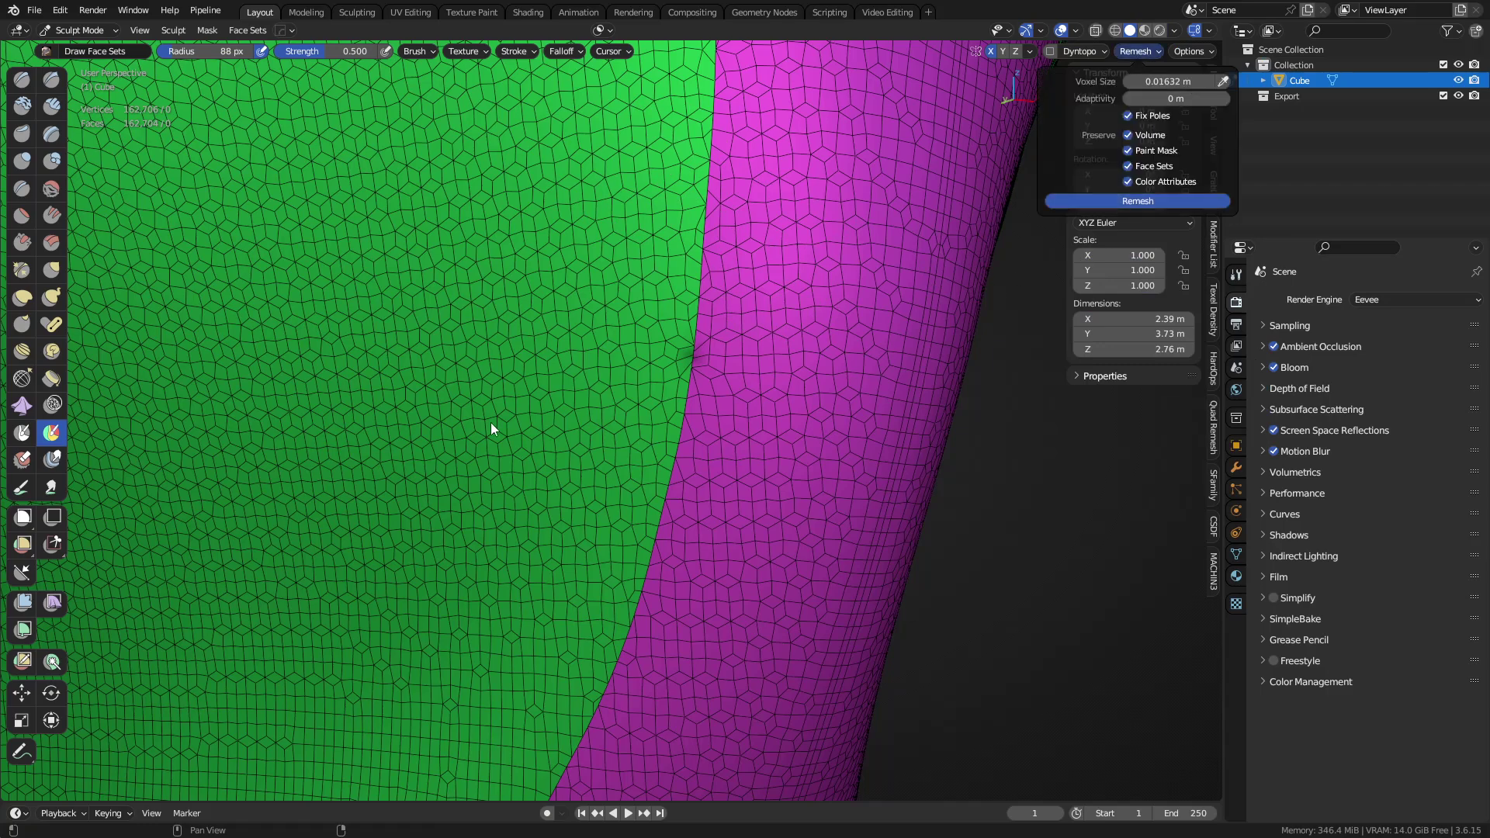
key("ctrl+r")
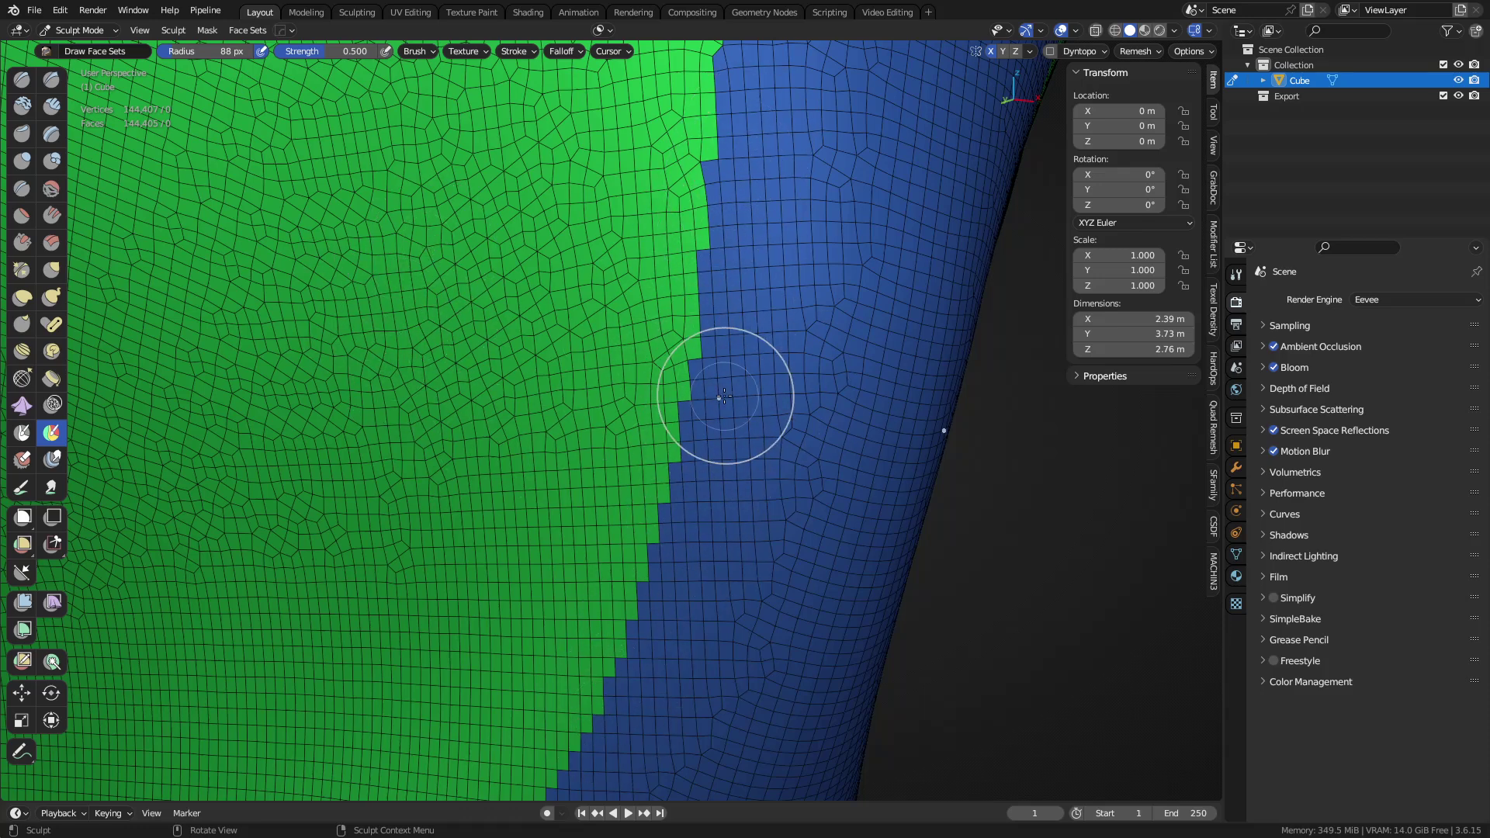
key("ctrl+z")
Return to Object Mode, deselect the model and hide its wireframe
scroll(723, 396, "down", 1)
key("ctrl+Tab")
left_click(600, 403)
scroll(497, 397, "down", 4)
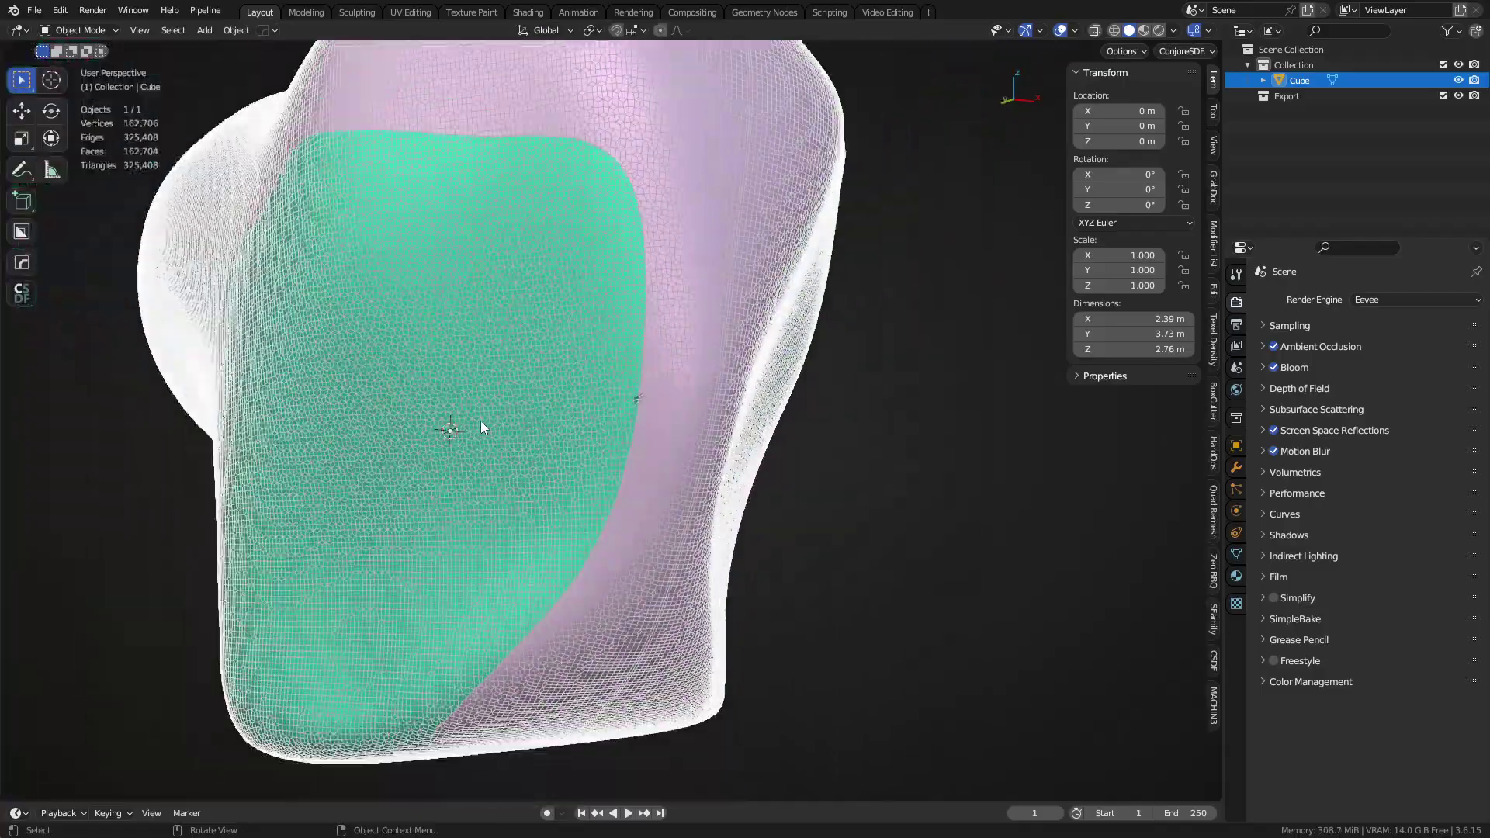
middle_click_drag(394, 392, 379, 332)
key("alt+a")
scroll(379, 332, "up", 2)
scroll(435, 357, "down", 3)
middle_click_drag(535, 412, 665, 415)
scroll(562, 416, "up", 2)
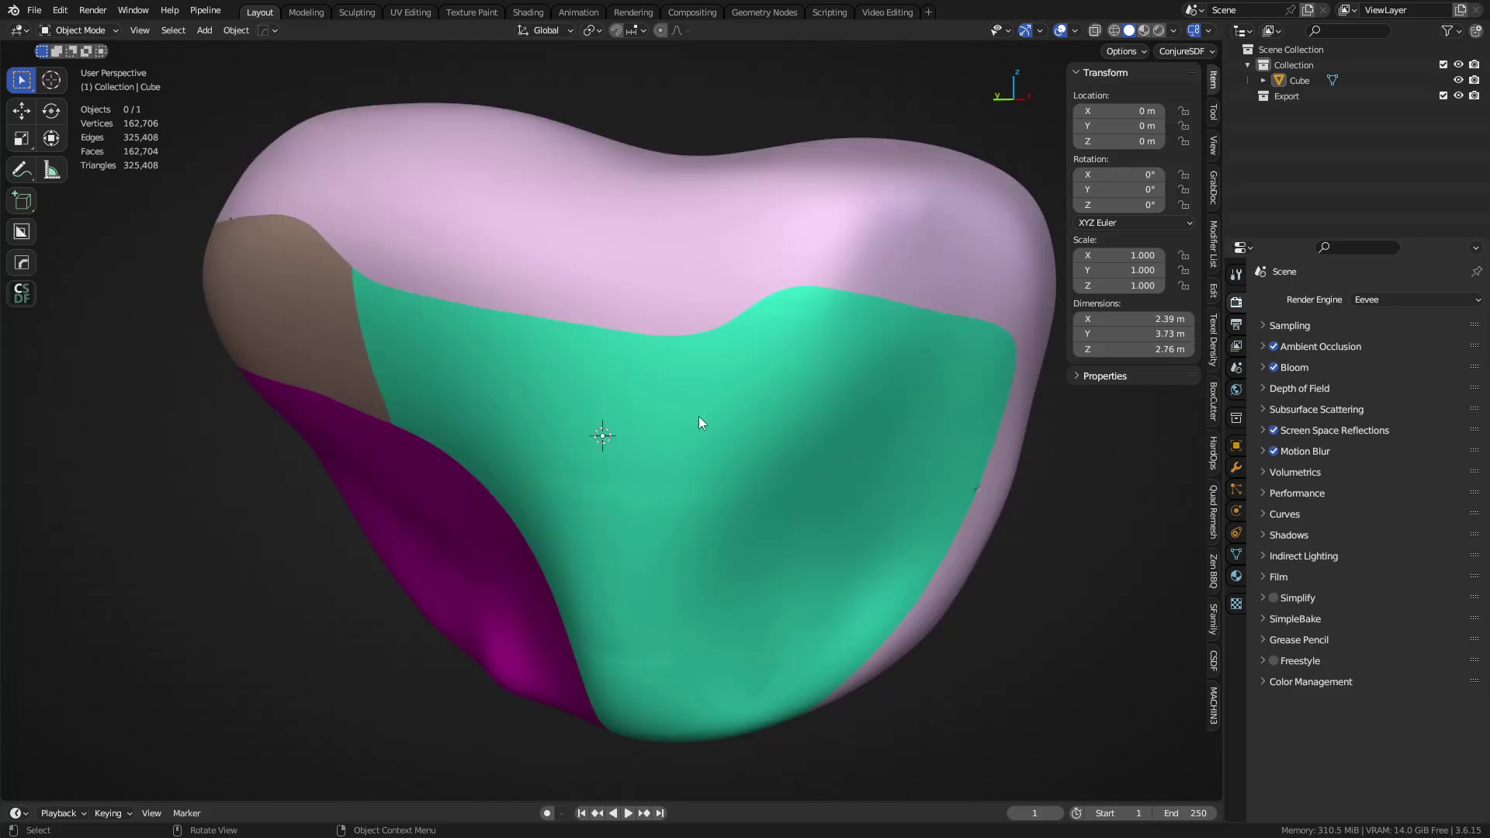
For the Cube, set Quad Remesher to 20000 quads with Use Materials and X symmetry on, Adapt Quad Count and Detect Hard Edges off
left_click(682, 403)
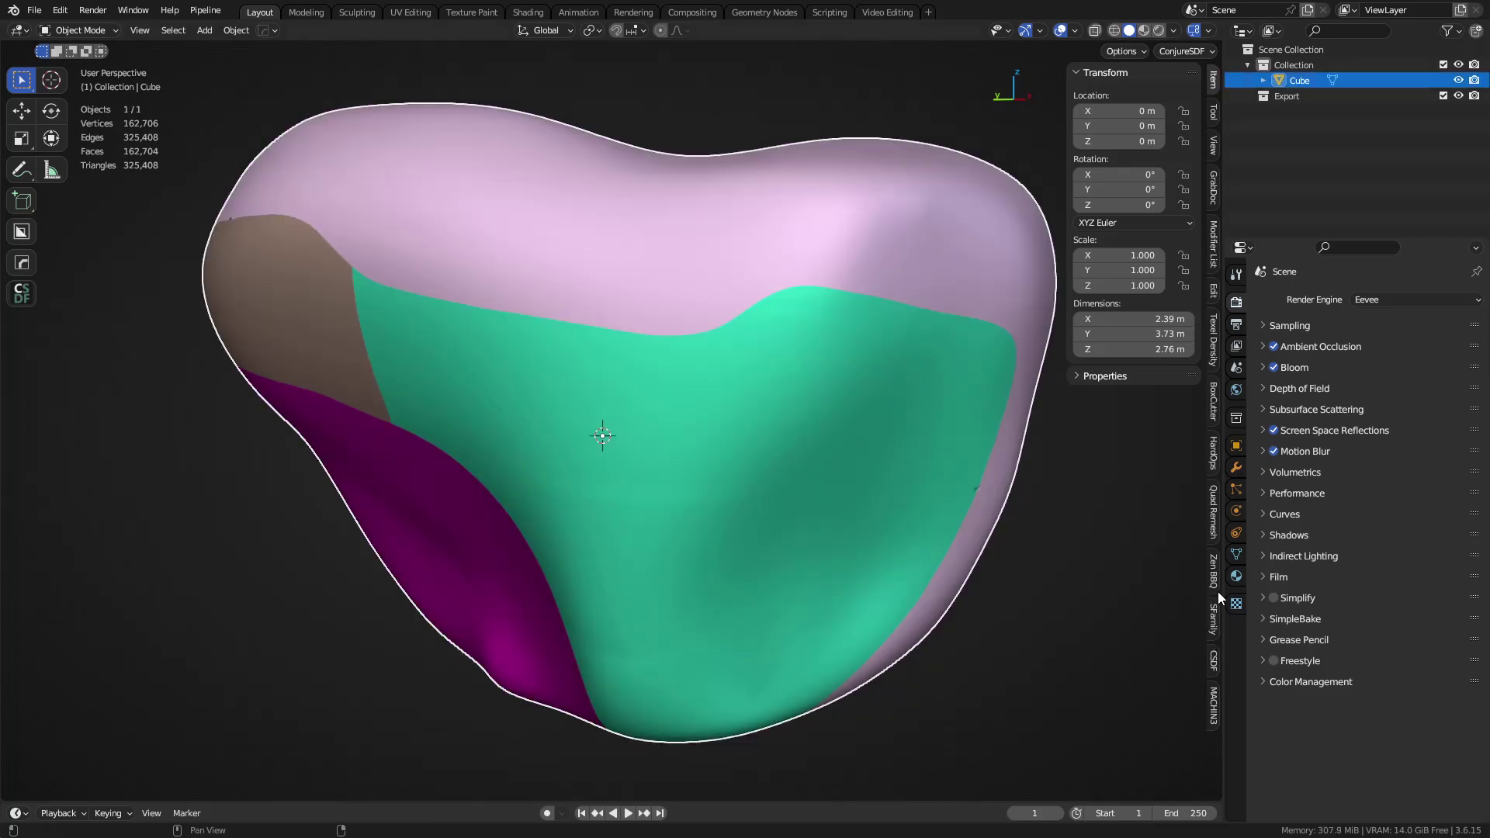
left_click(1215, 513)
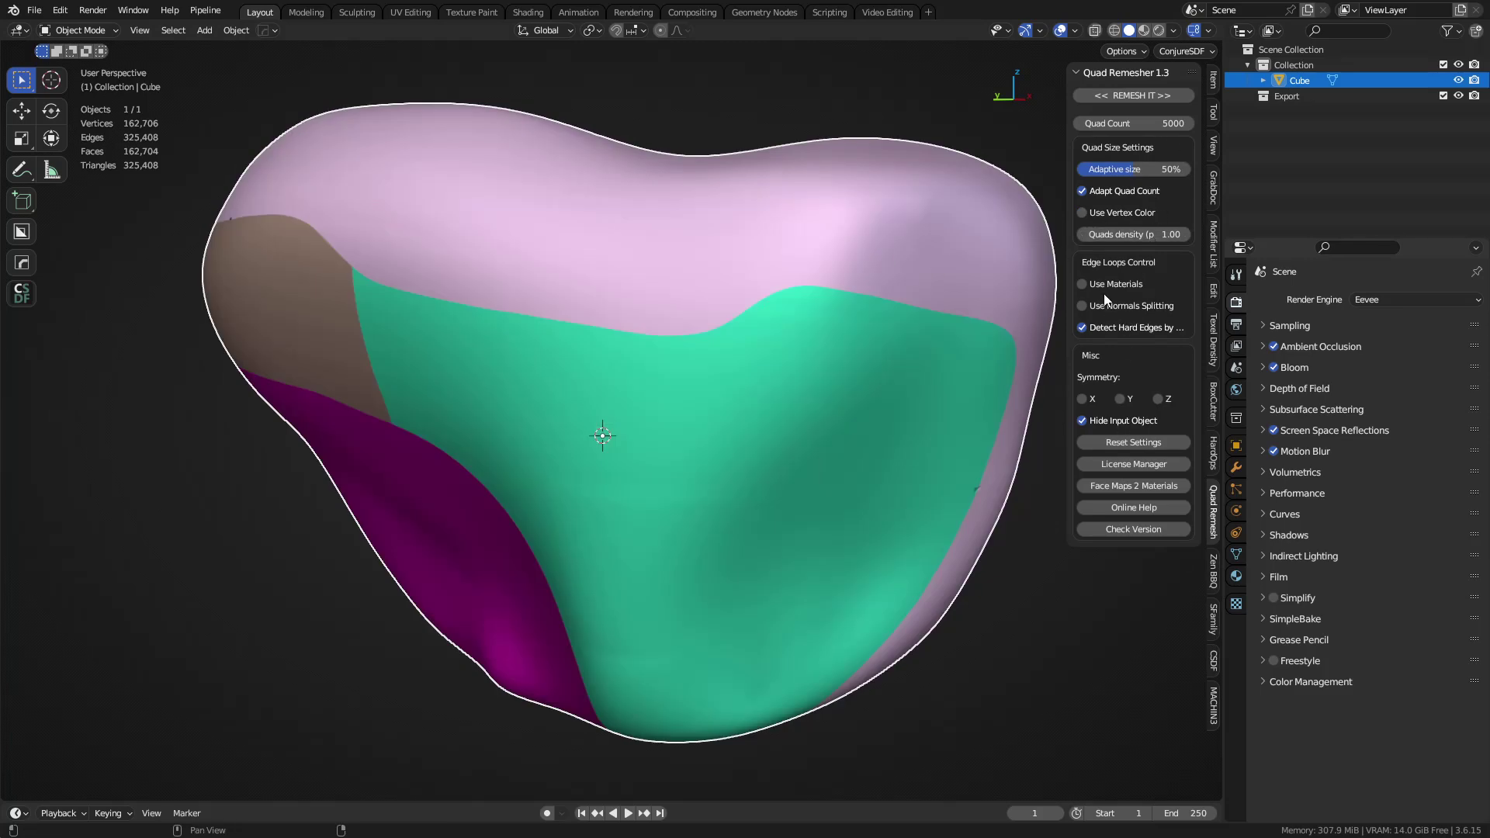
left_click(1098, 329)
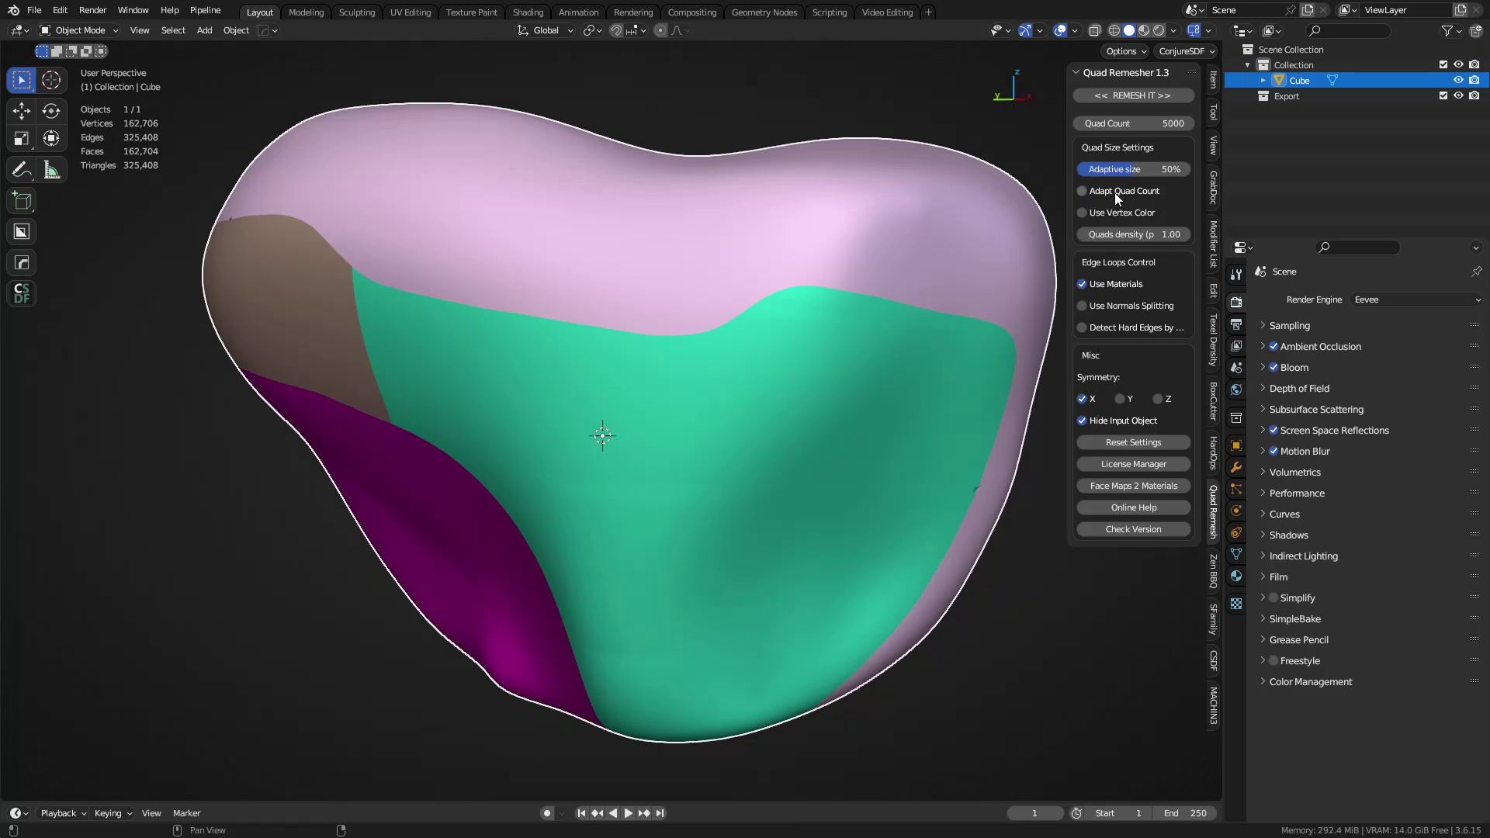
left_click(1137, 126)
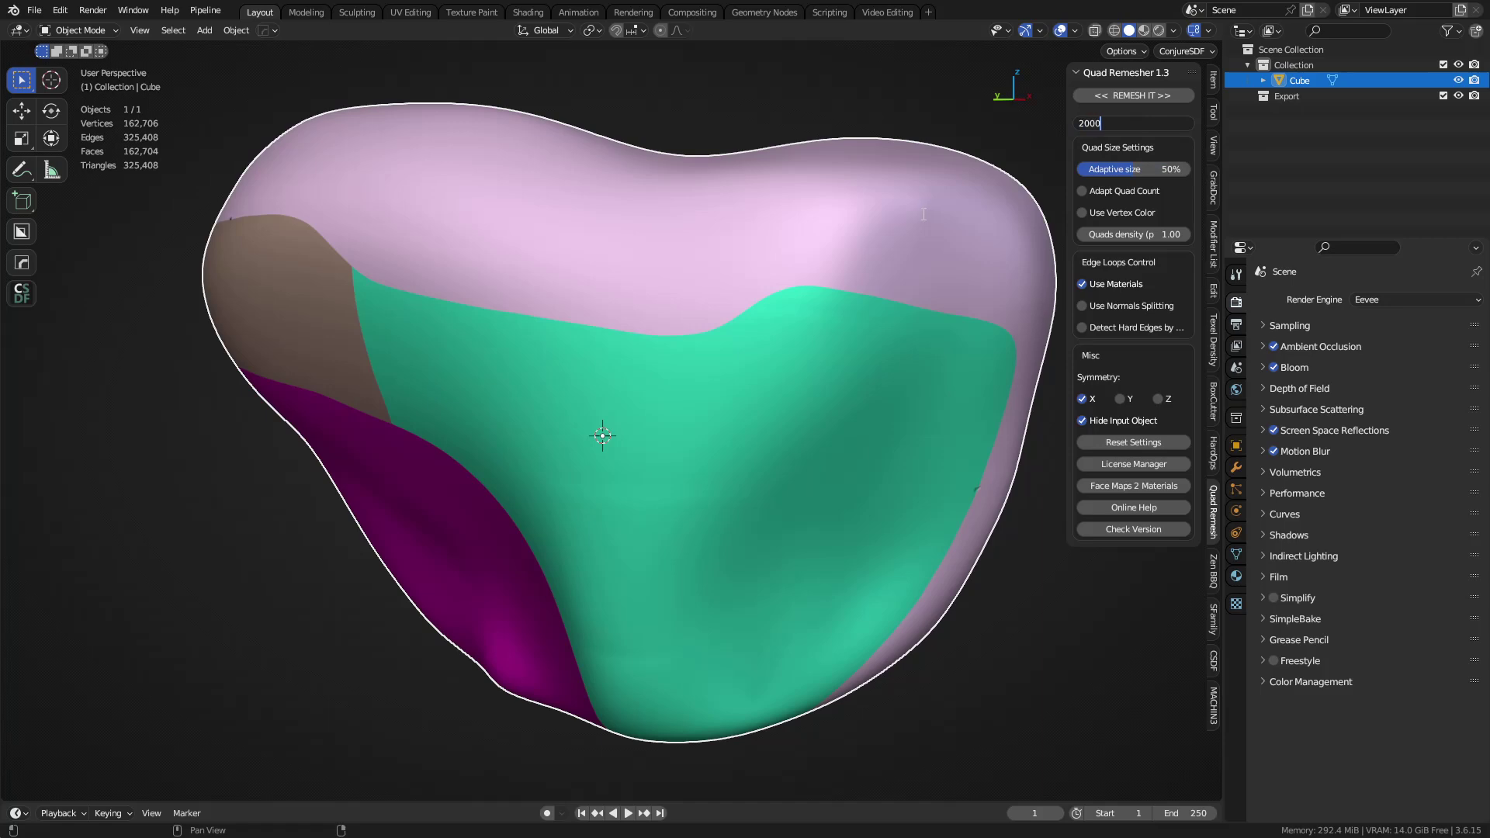
key("Return")
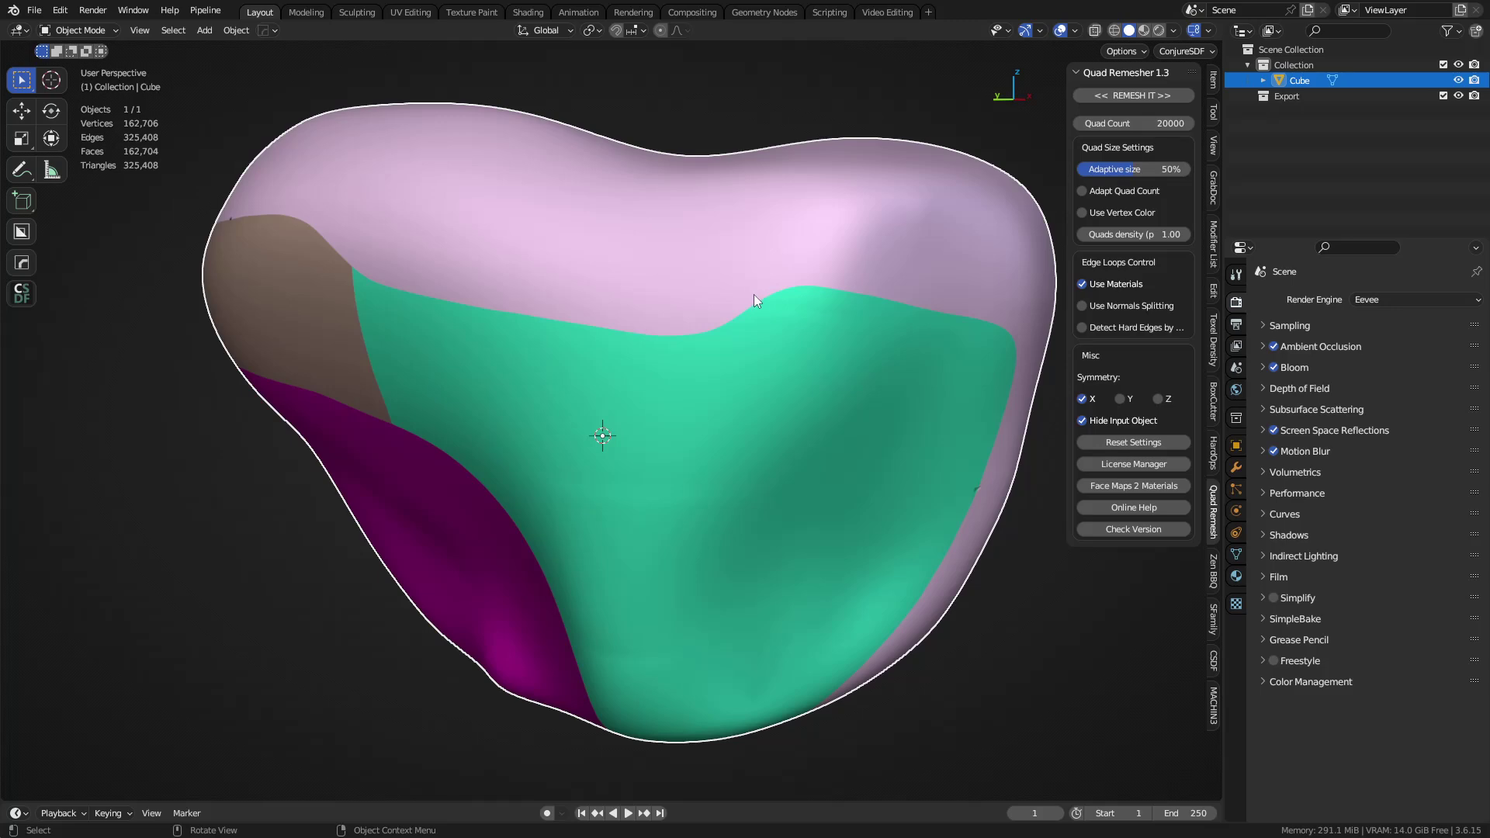
Remesh the Cube with Quad Remesher and display the result's wireframe
scroll(605, 388, "up", 4)
key("z")
key("shift+space")
left_click(704, 398)
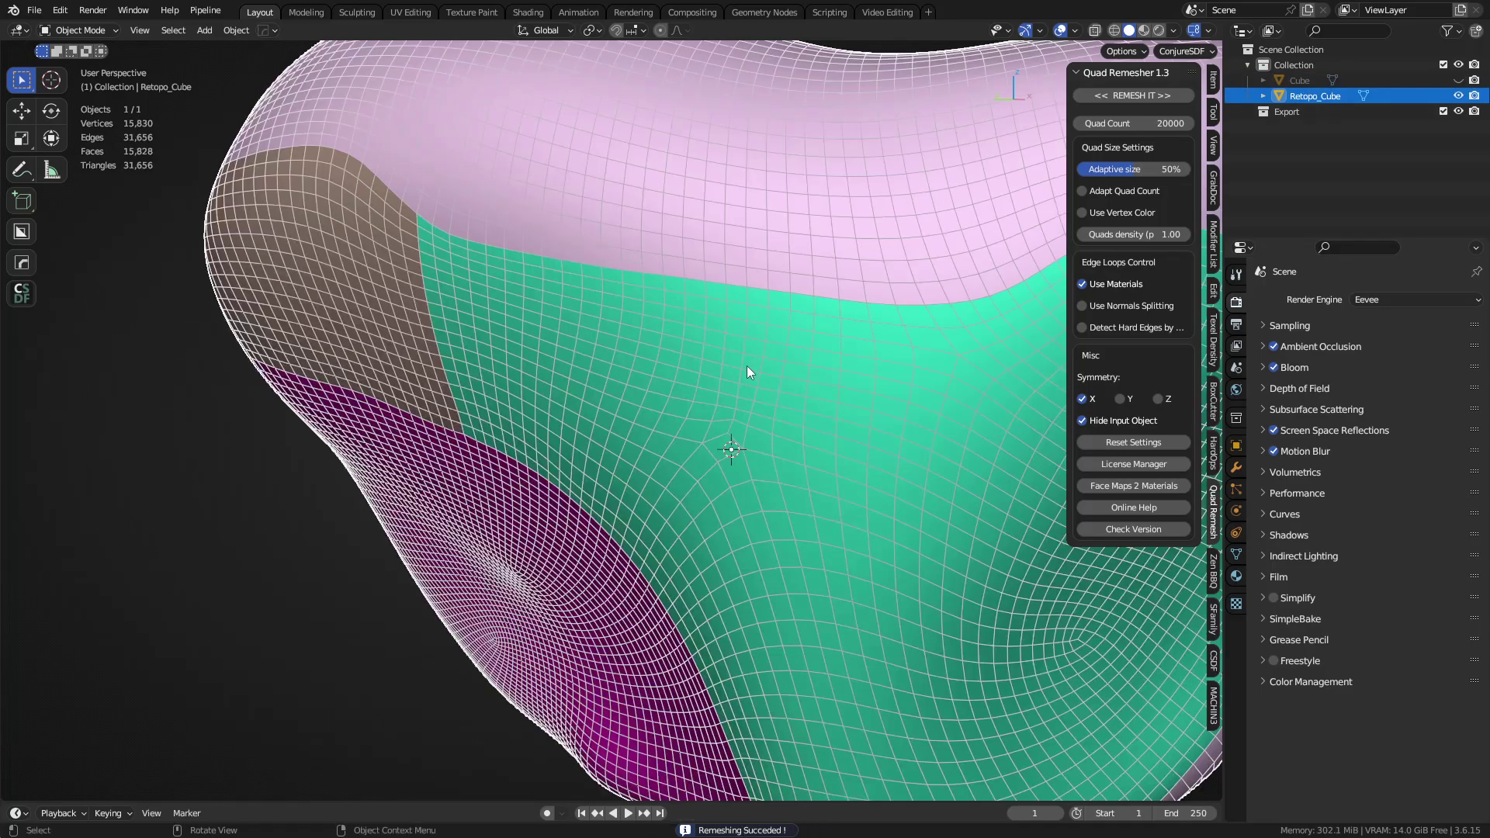
middle_click_drag(630, 351, 597, 380)
scroll(596, 379, "down", 3)
Toggle the visibility of Cube and Retopo_Cube to compare the meshes, leaving only Retopo_Cube shown
left_click(1458, 80)
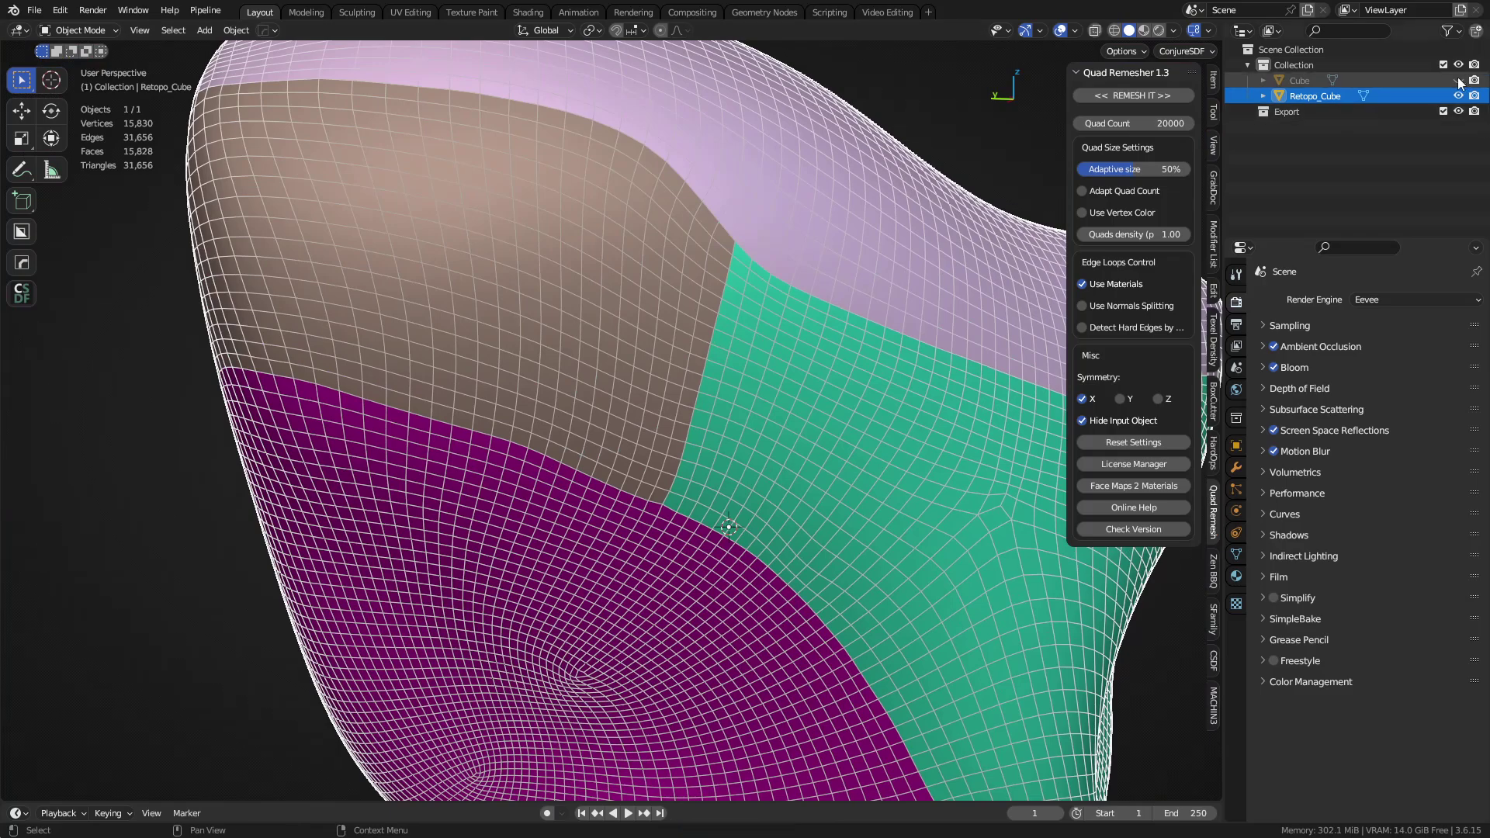
left_click(1458, 95)
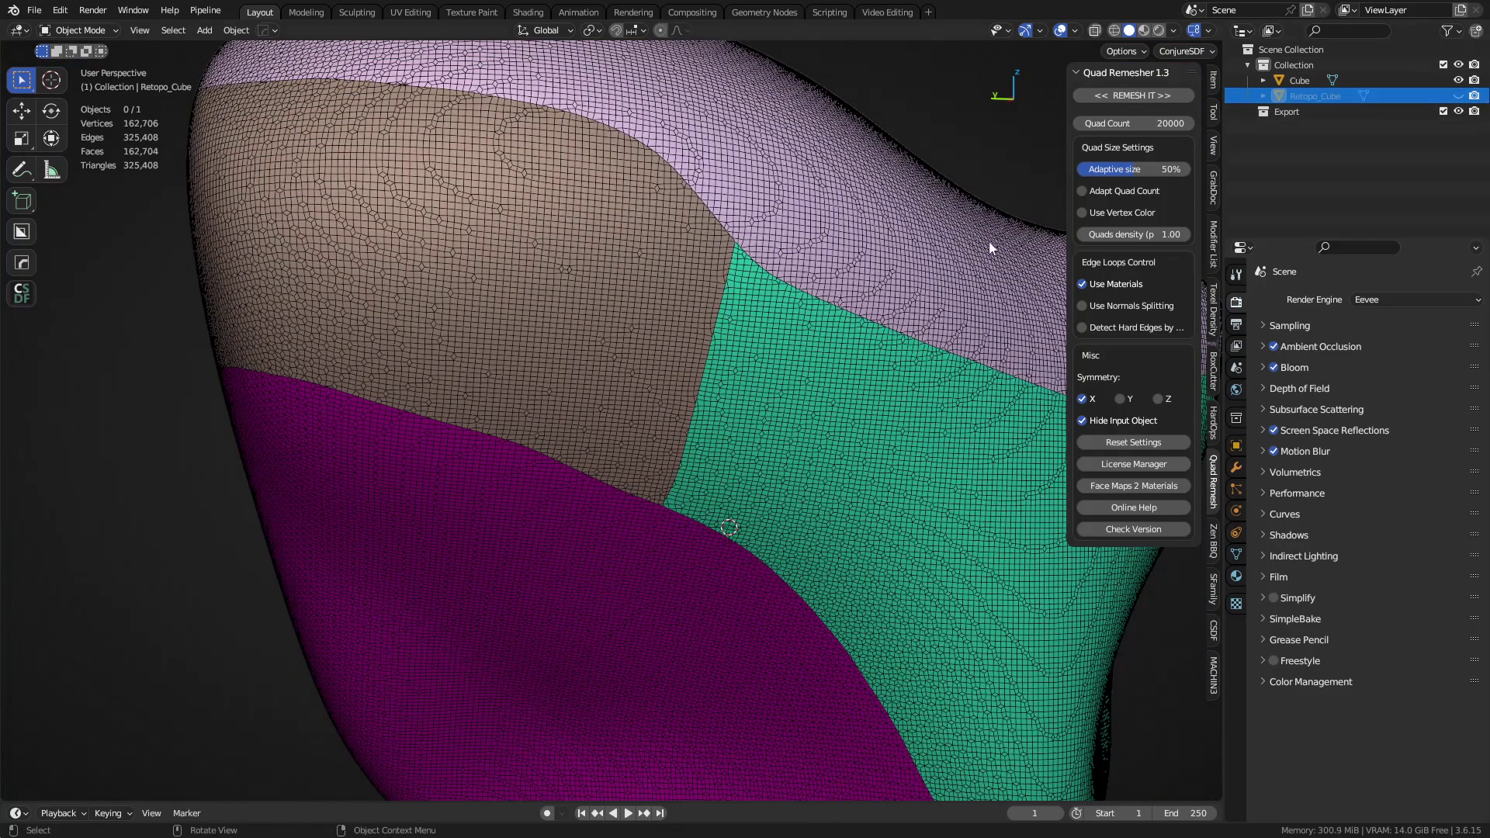
left_click(1458, 96)
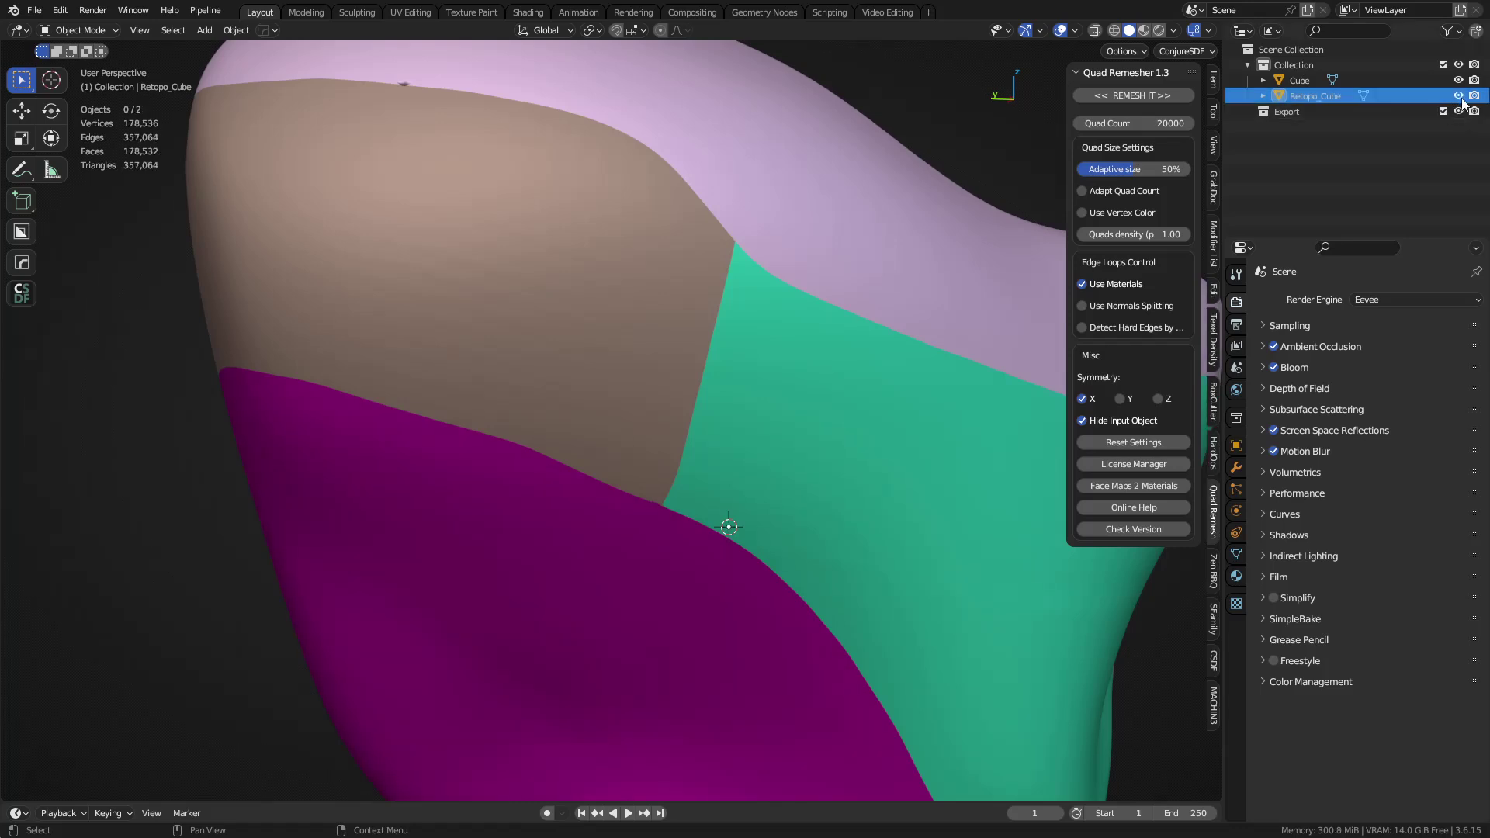
left_click(1458, 81)
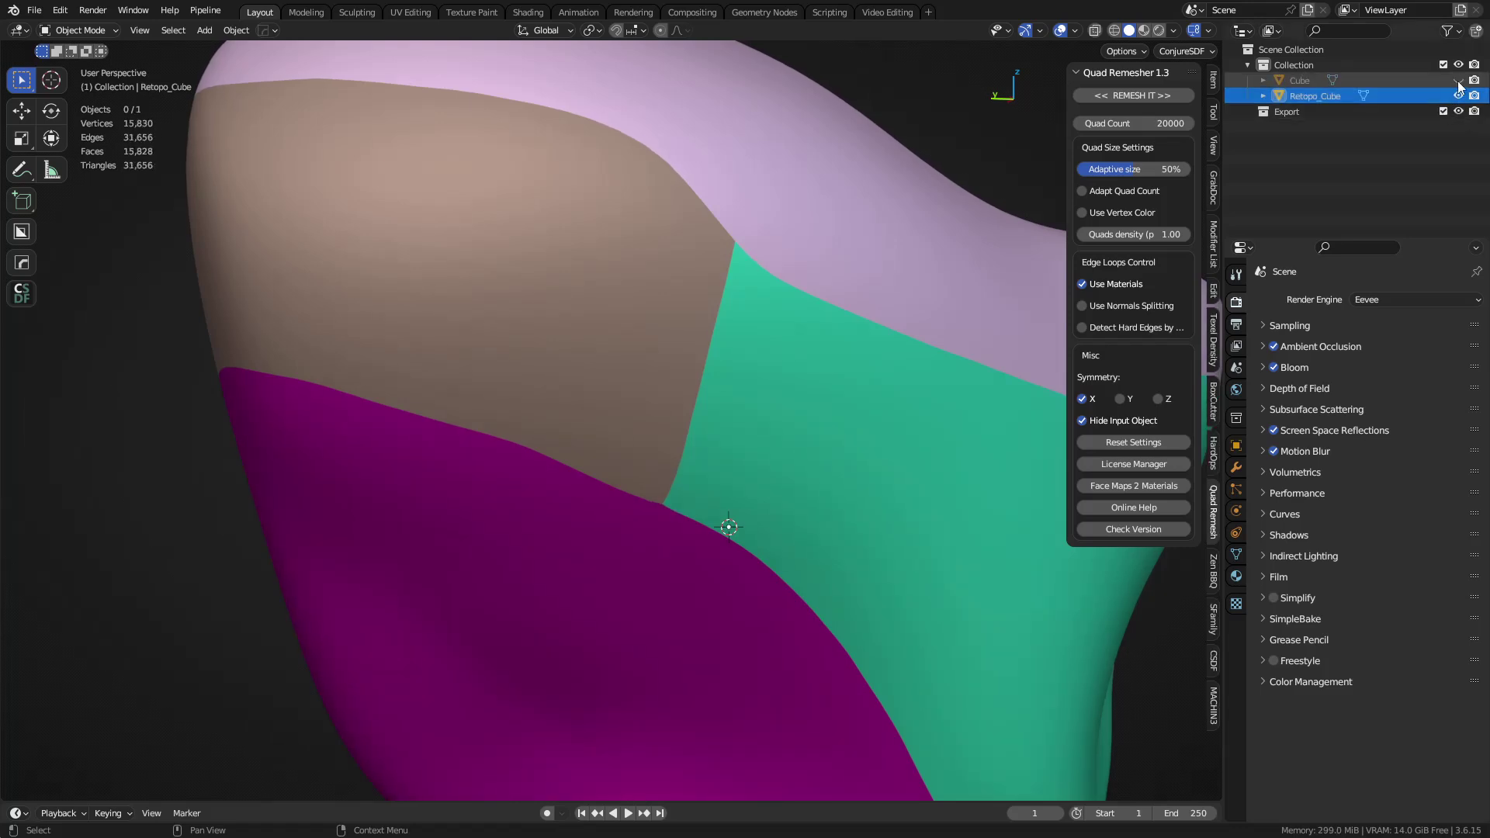
left_click(1459, 96)
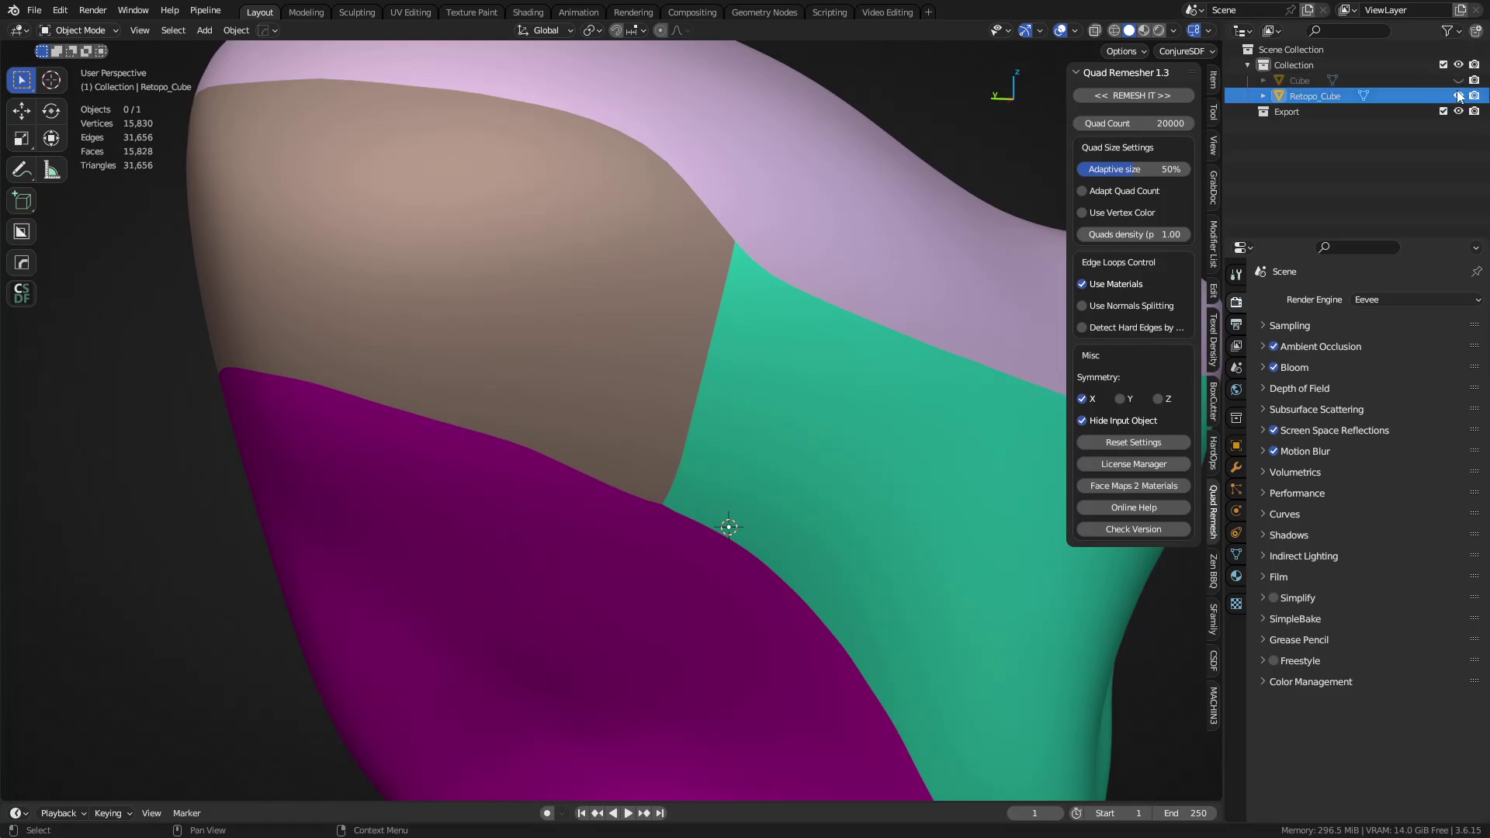
left_click(1458, 96)
Enter Edit Mode on Retopo_Cube and select the three magenta-border vertices around the green, brown and magenta junction
middle_click_drag(626, 295, 742, 407)
middle_click_drag(626, 413, 562, 374)
key("shift+w")
middle_click_drag(547, 292, 641, 434, "shift")
scroll(641, 435, "up", 4)
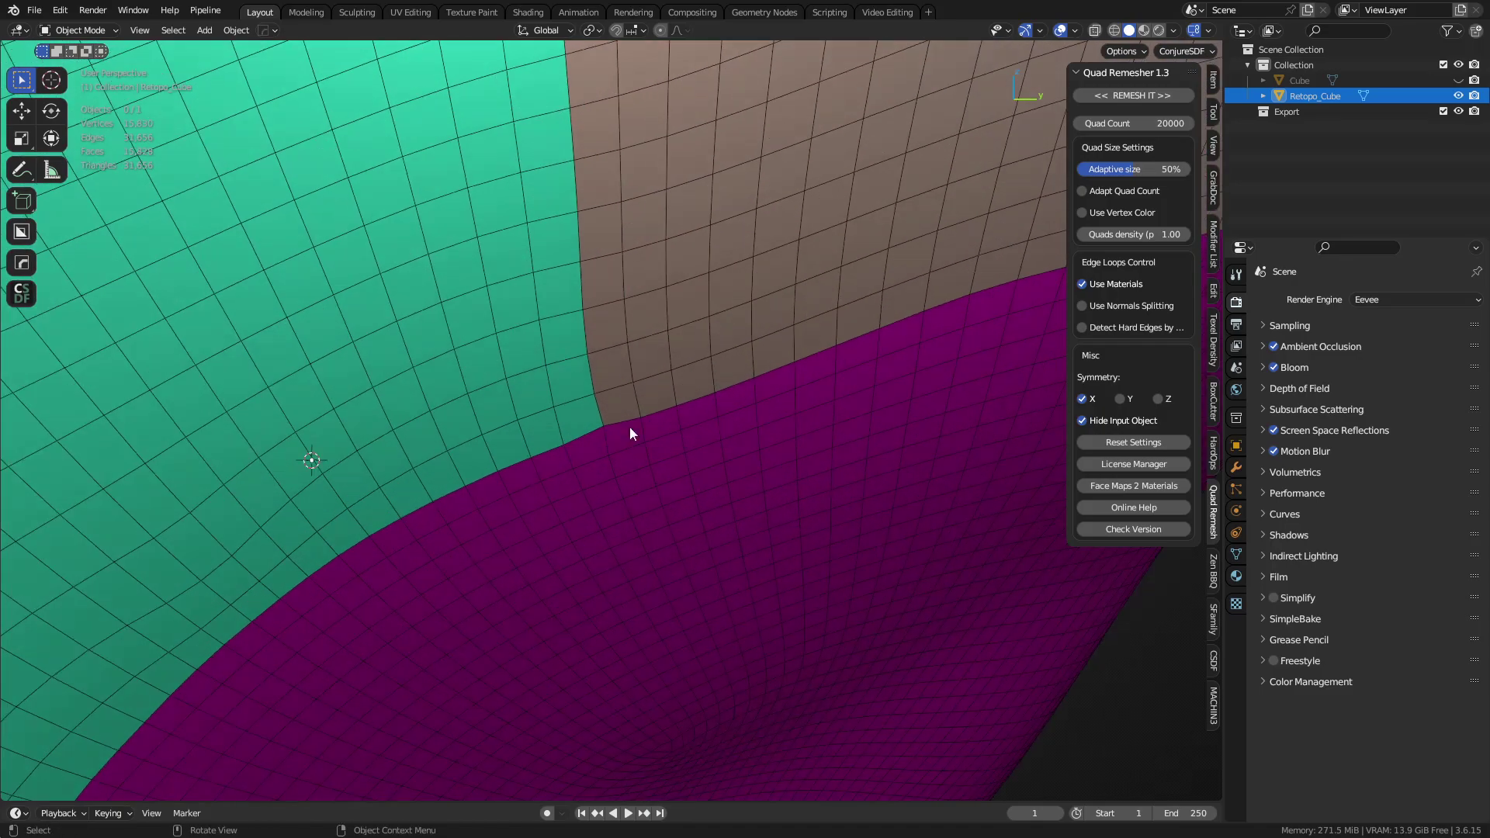
key("Tab")
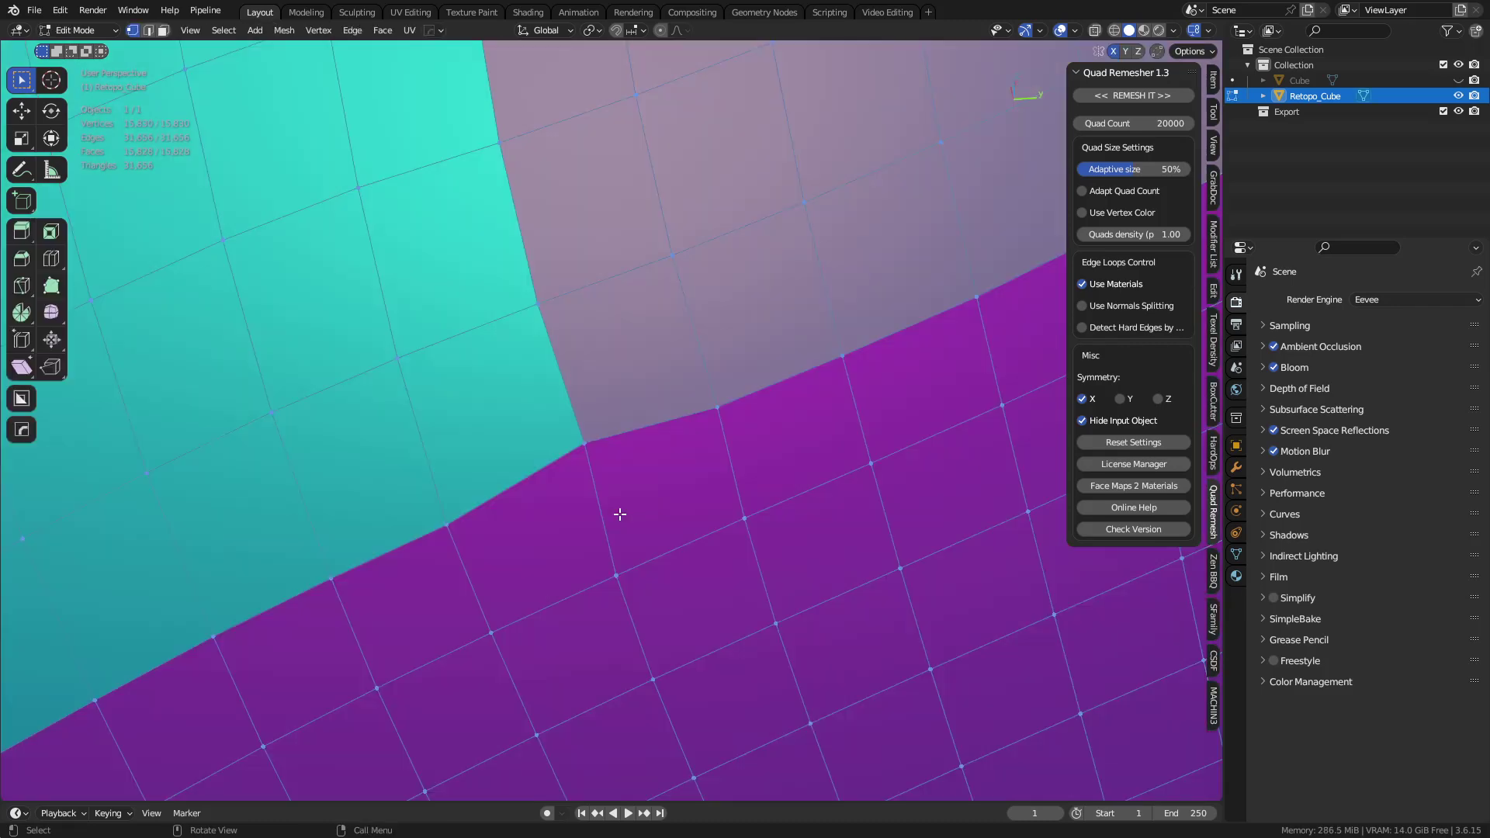
left_click(487, 505)
left_click(709, 399, "shift")
Try to smooth the three selected border vertices with LoopTools Relax
right_click(710, 399)
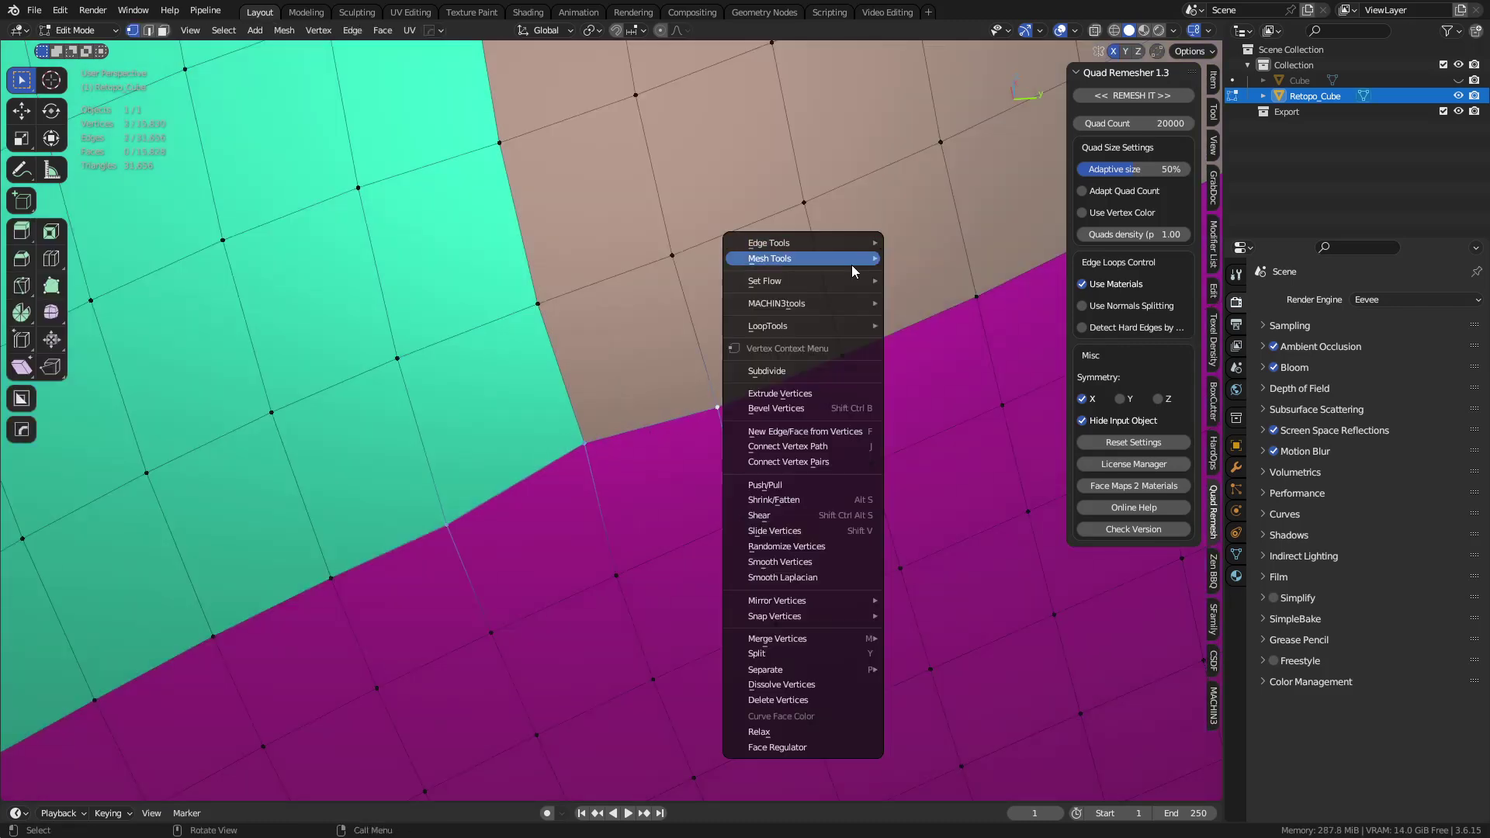
mouse_move(865, 326)
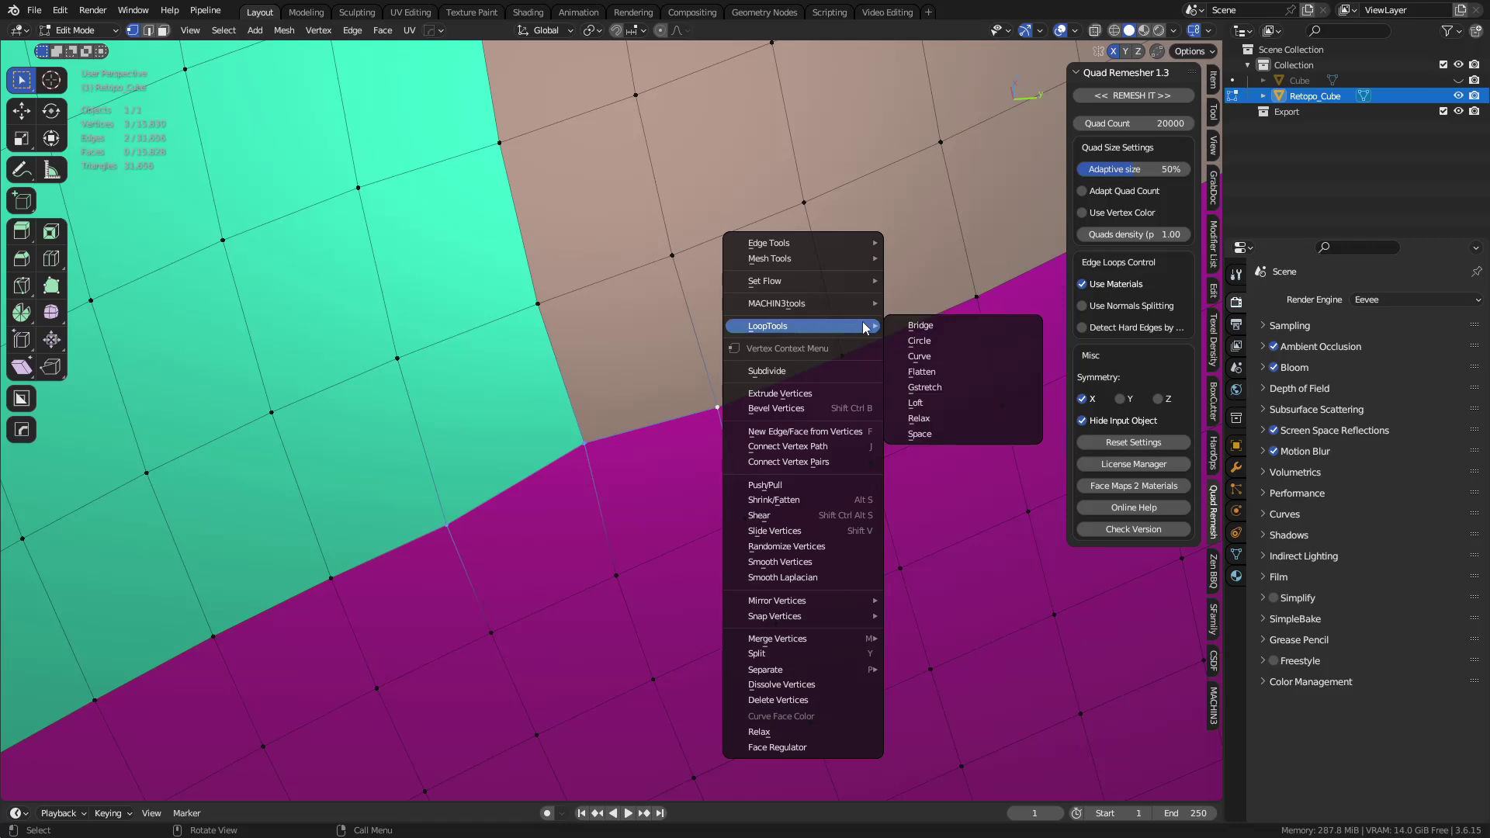
left_click(961, 419)
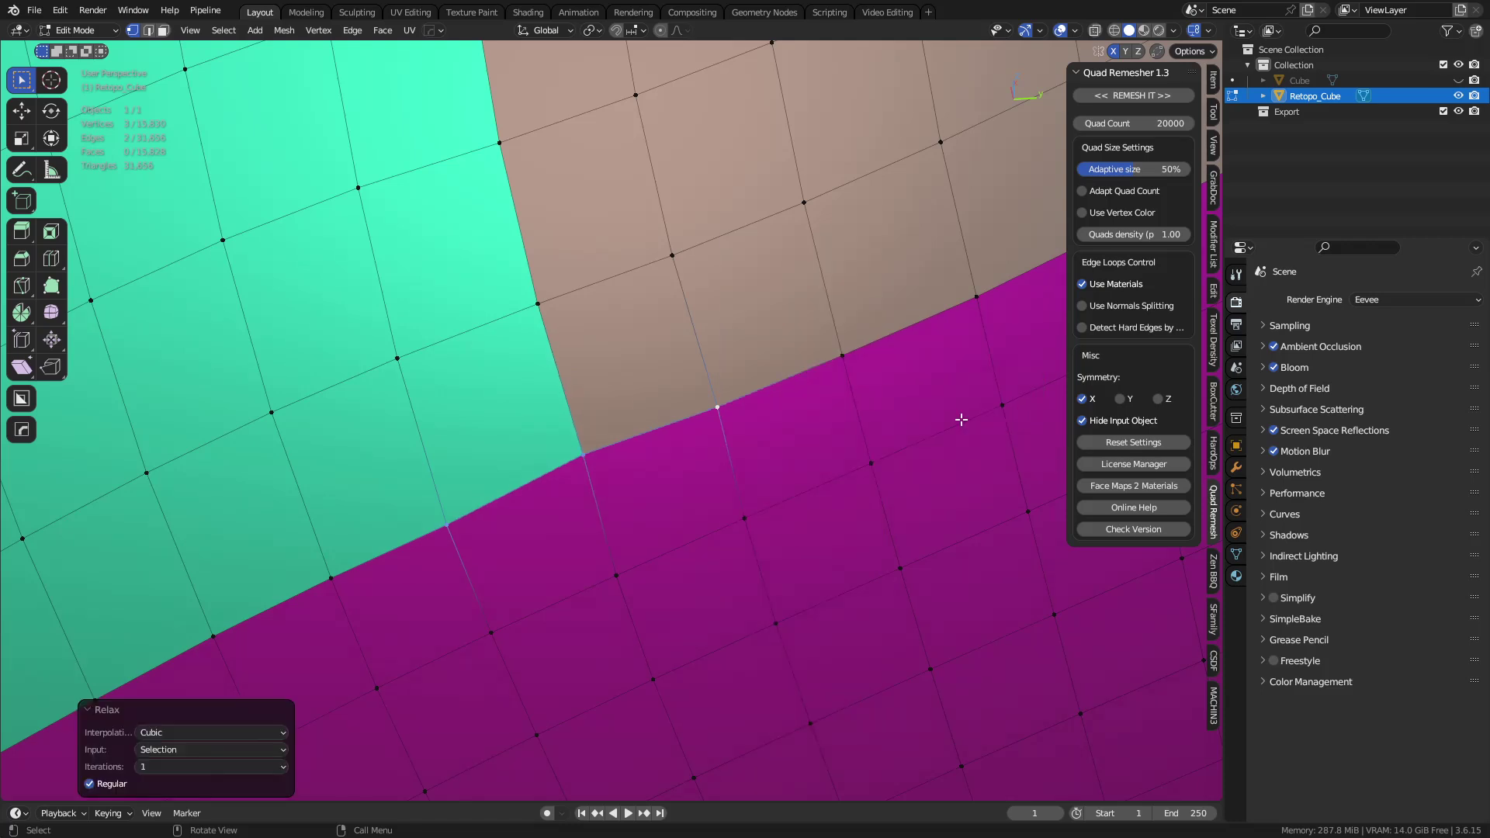
Straighten the three selected border vertices with the Straighten option of the align tool
key("grave")
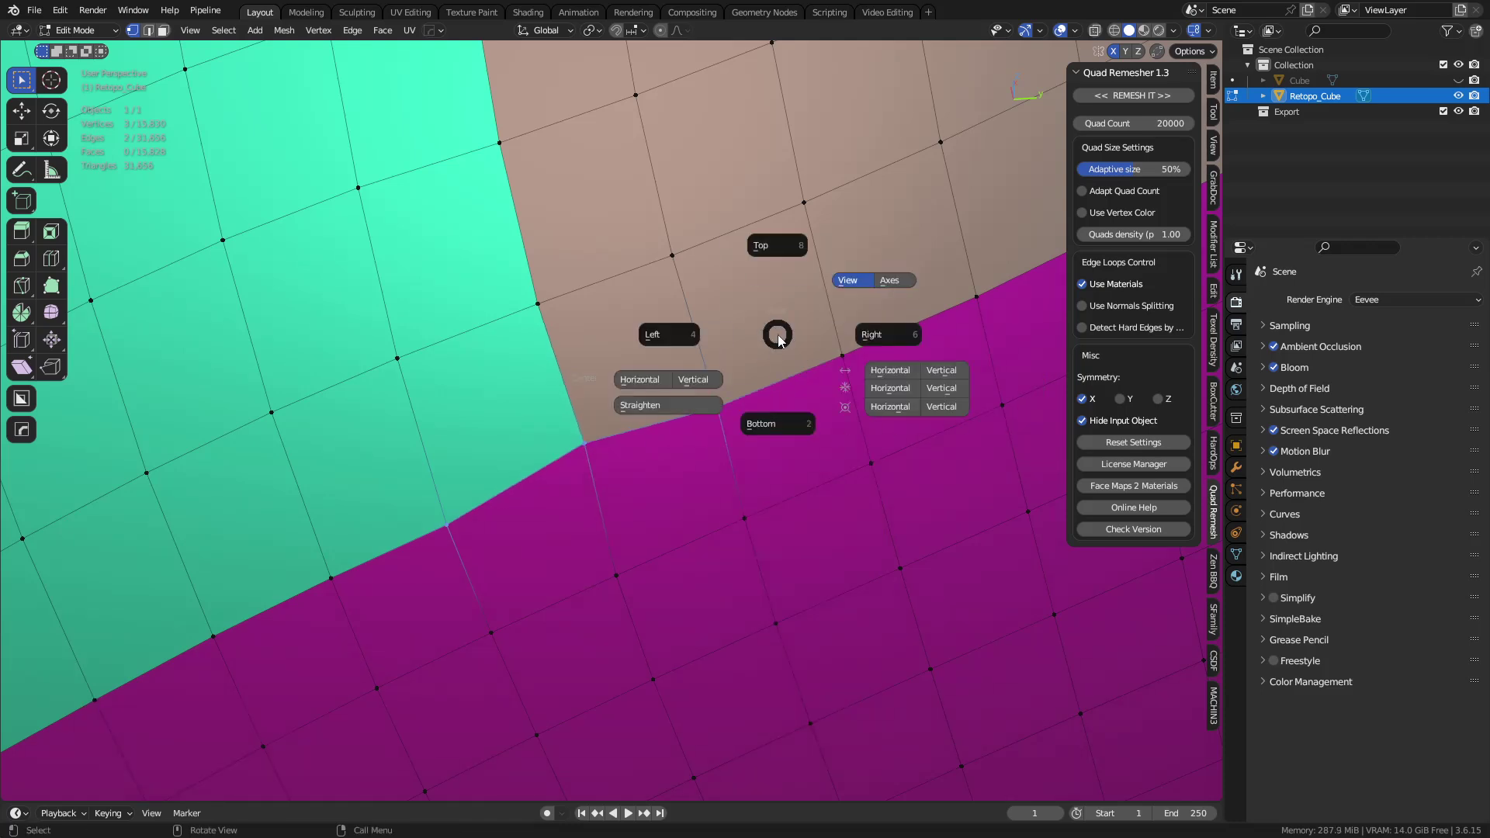
left_click(669, 411)
scroll(662, 410, "down", 5)
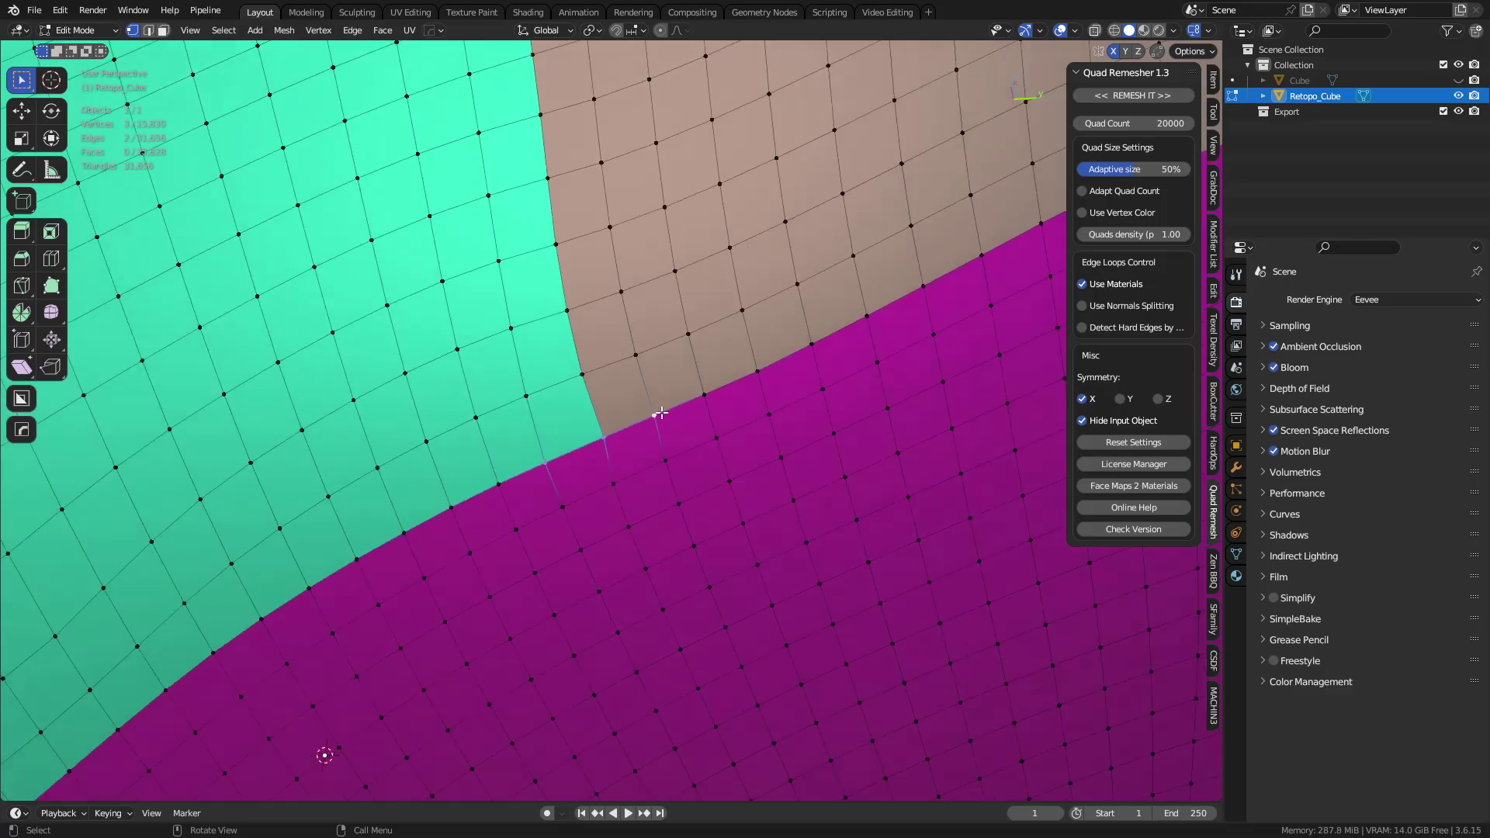
scroll(641, 469, "down", 8)
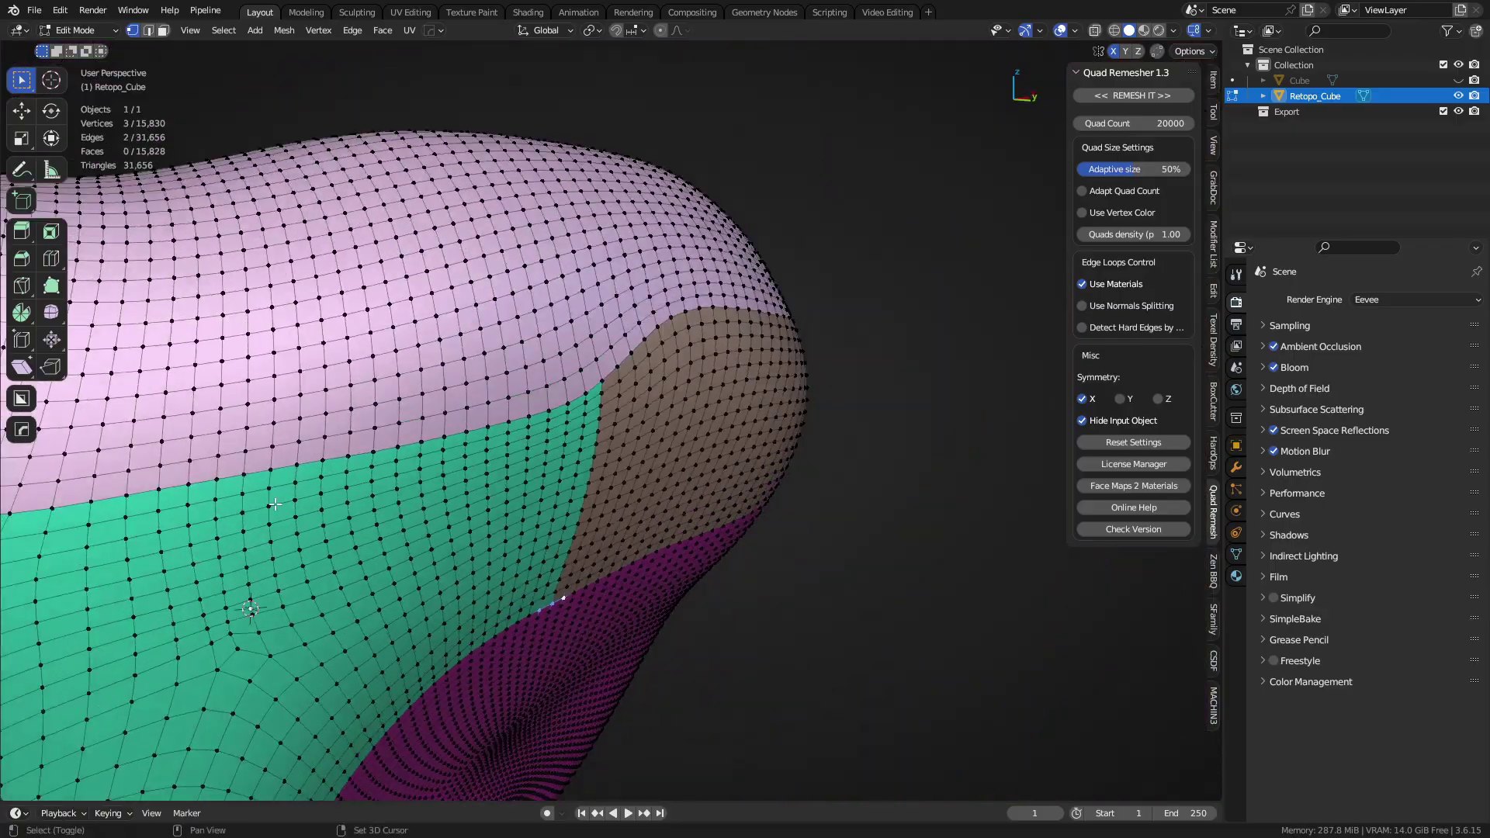
Slide the vertex at the brown, green and magenta junction along the magenta border and return to Object Mode
middle_click_drag(275, 505, 652, 509)
middle_click_drag(422, 475, 613, 442)
middle_click_drag(363, 392, 536, 423, "shift")
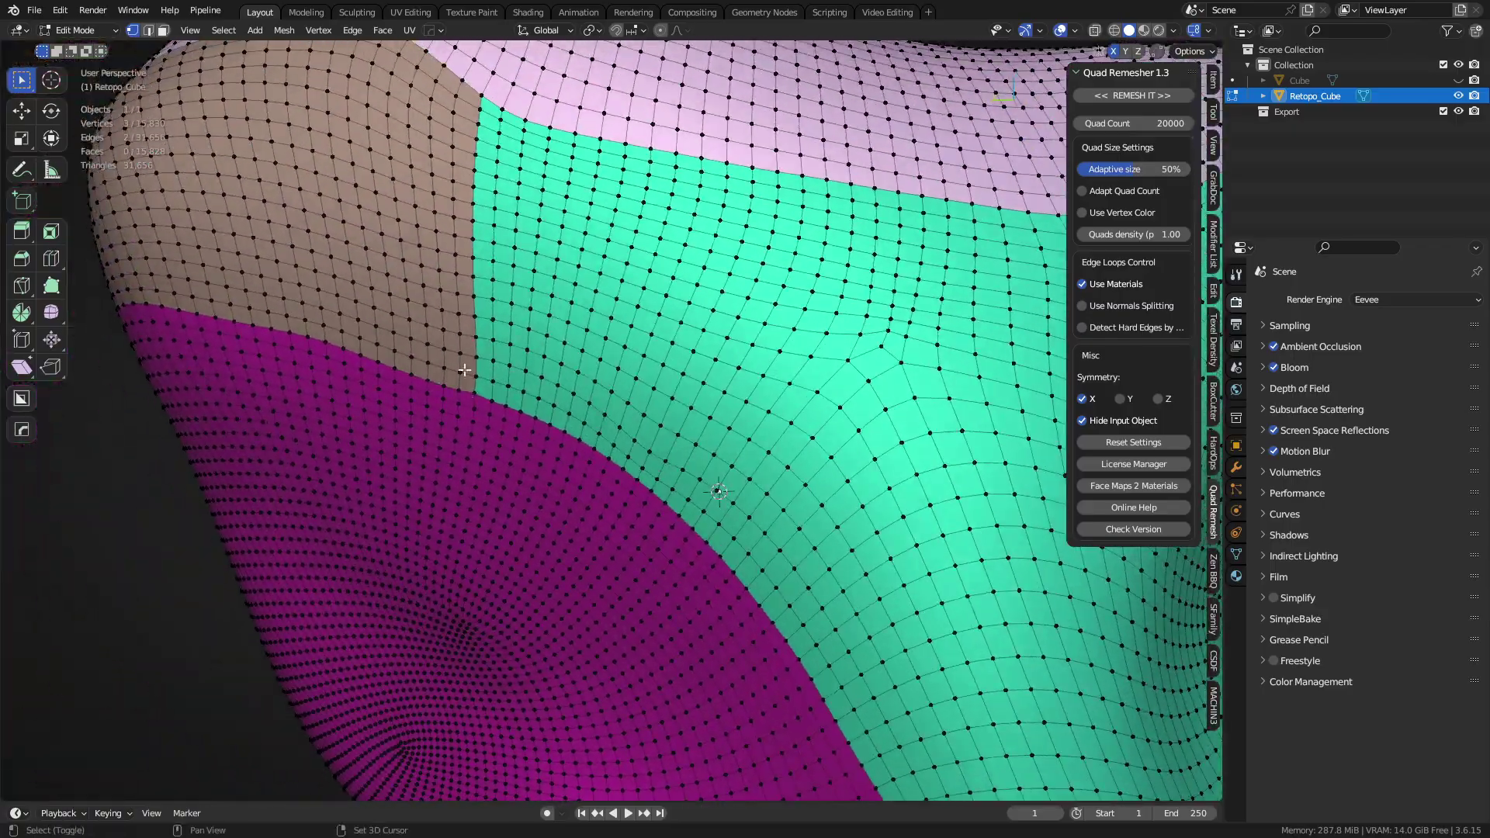
scroll(460, 434, "up", 4)
scroll(461, 433, "up", 3)
left_click(574, 439)
scroll(659, 512, "up", 2)
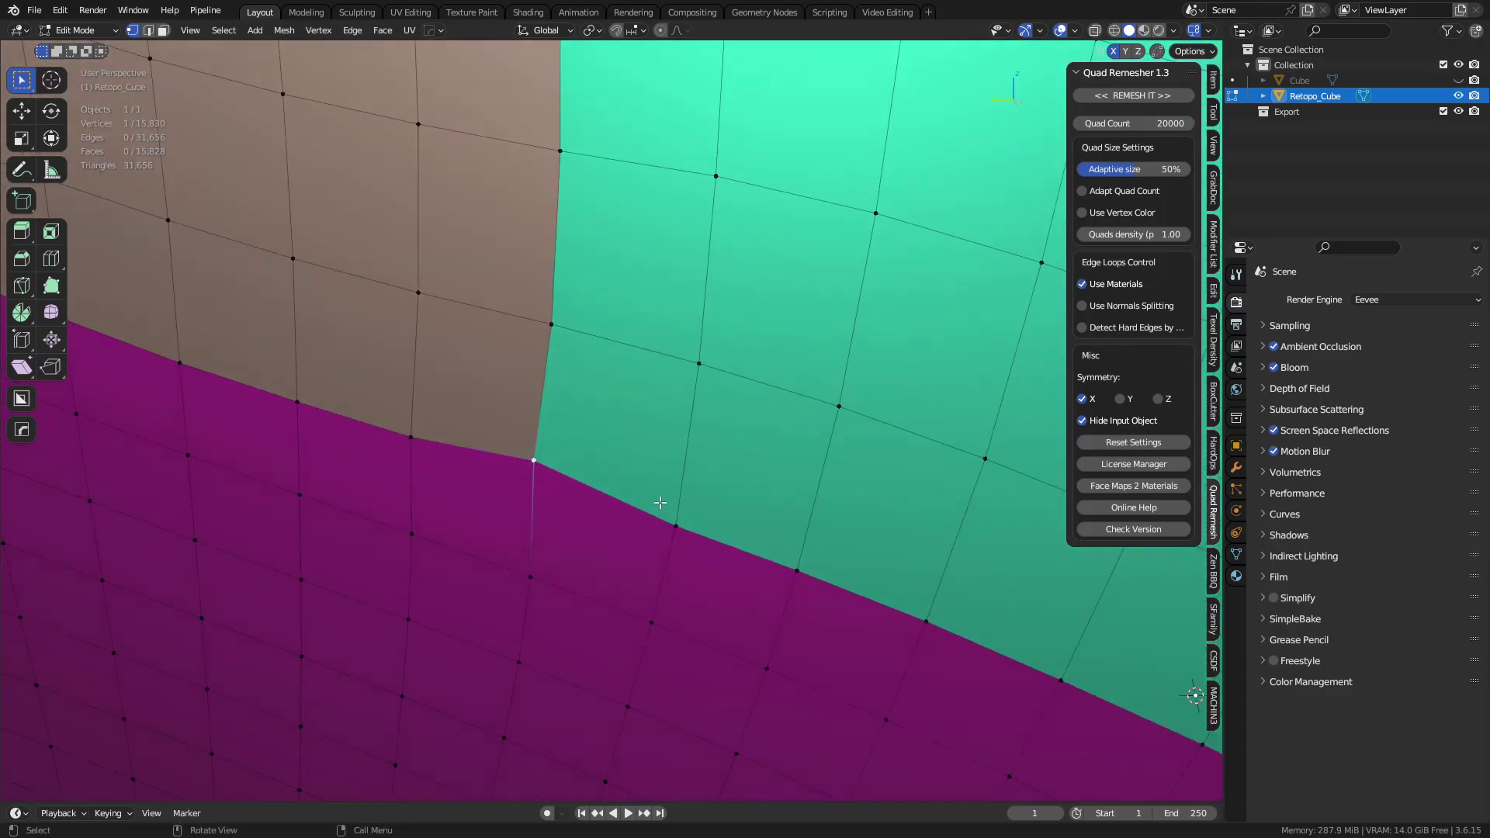
key("g")
key("g")
left_click(808, 565)
key("g")
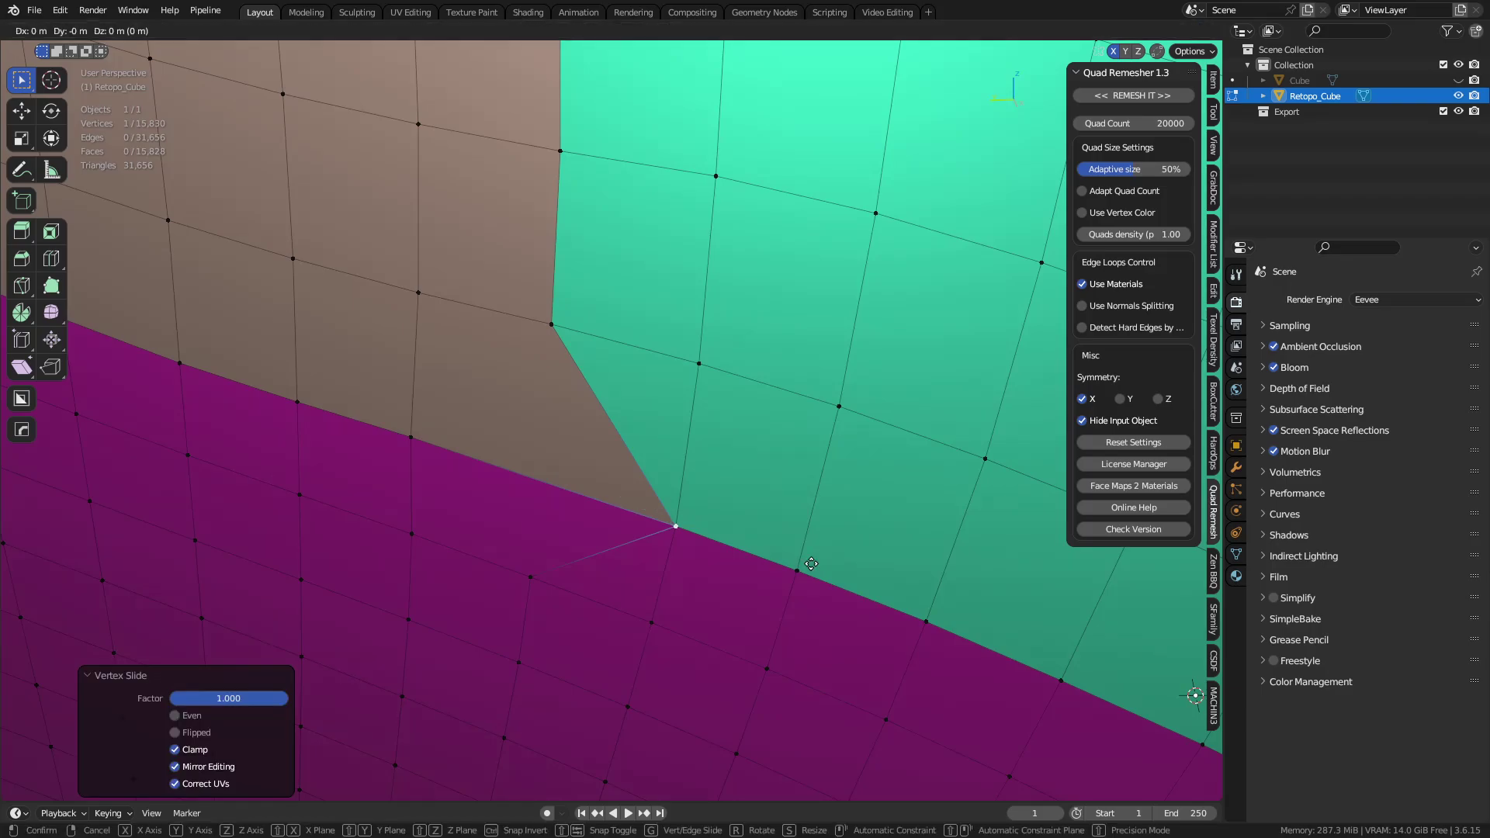
key("g")
left_click(685, 537)
key("Tab")
Slide the brown, green and magenta junction vertex on the opposite side of the form by a factor of about 0.53
scroll(490, 539, "down", 4)
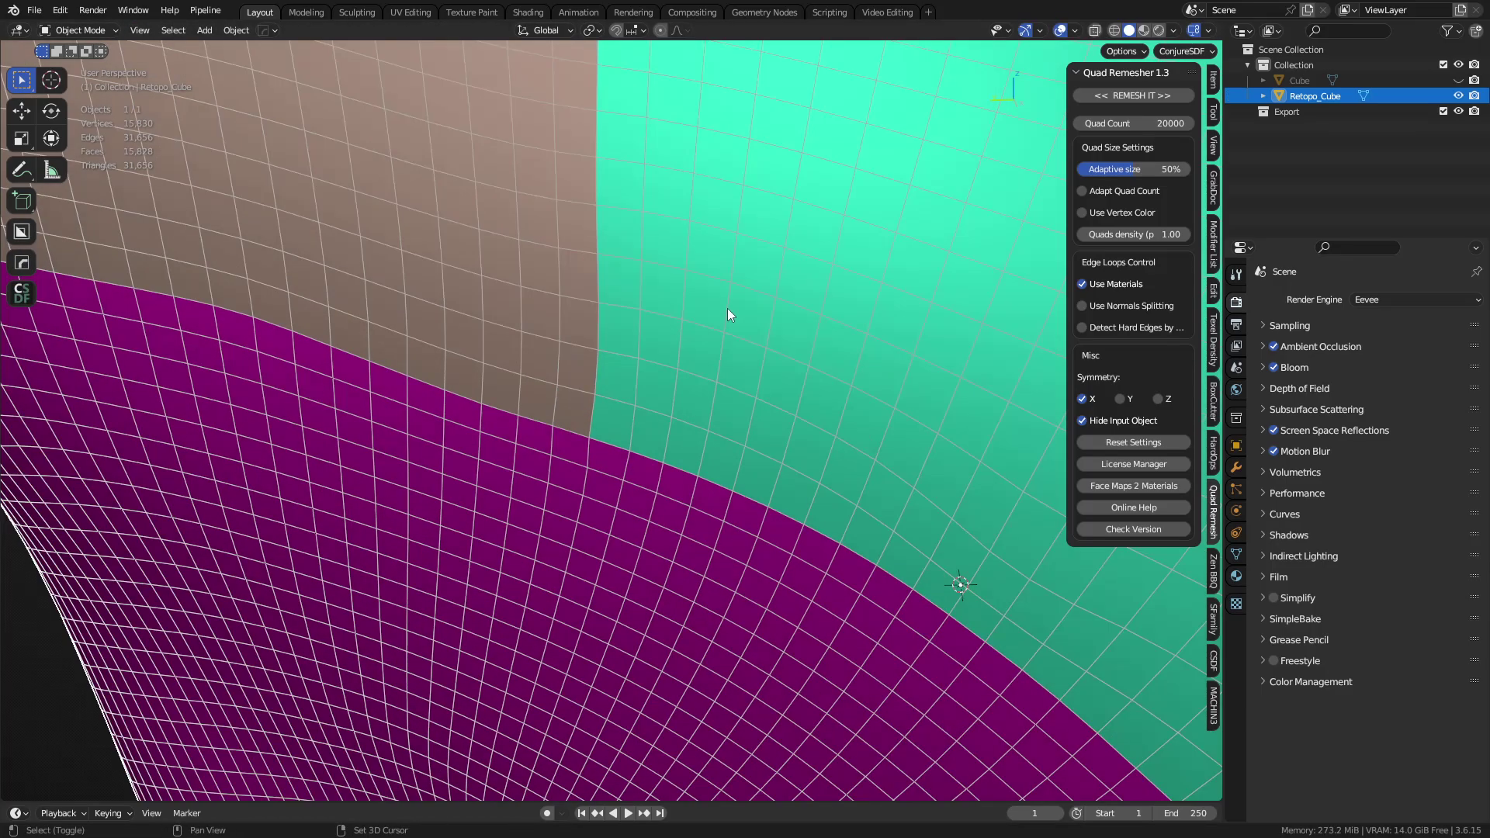
scroll(554, 442, "down", 4)
scroll(622, 438, "up", 4)
middle_click_drag(509, 413, 567, 496)
scroll(329, 518, "down", 3)
scroll(326, 525, "down", 2)
scroll(504, 562, "down", 2)
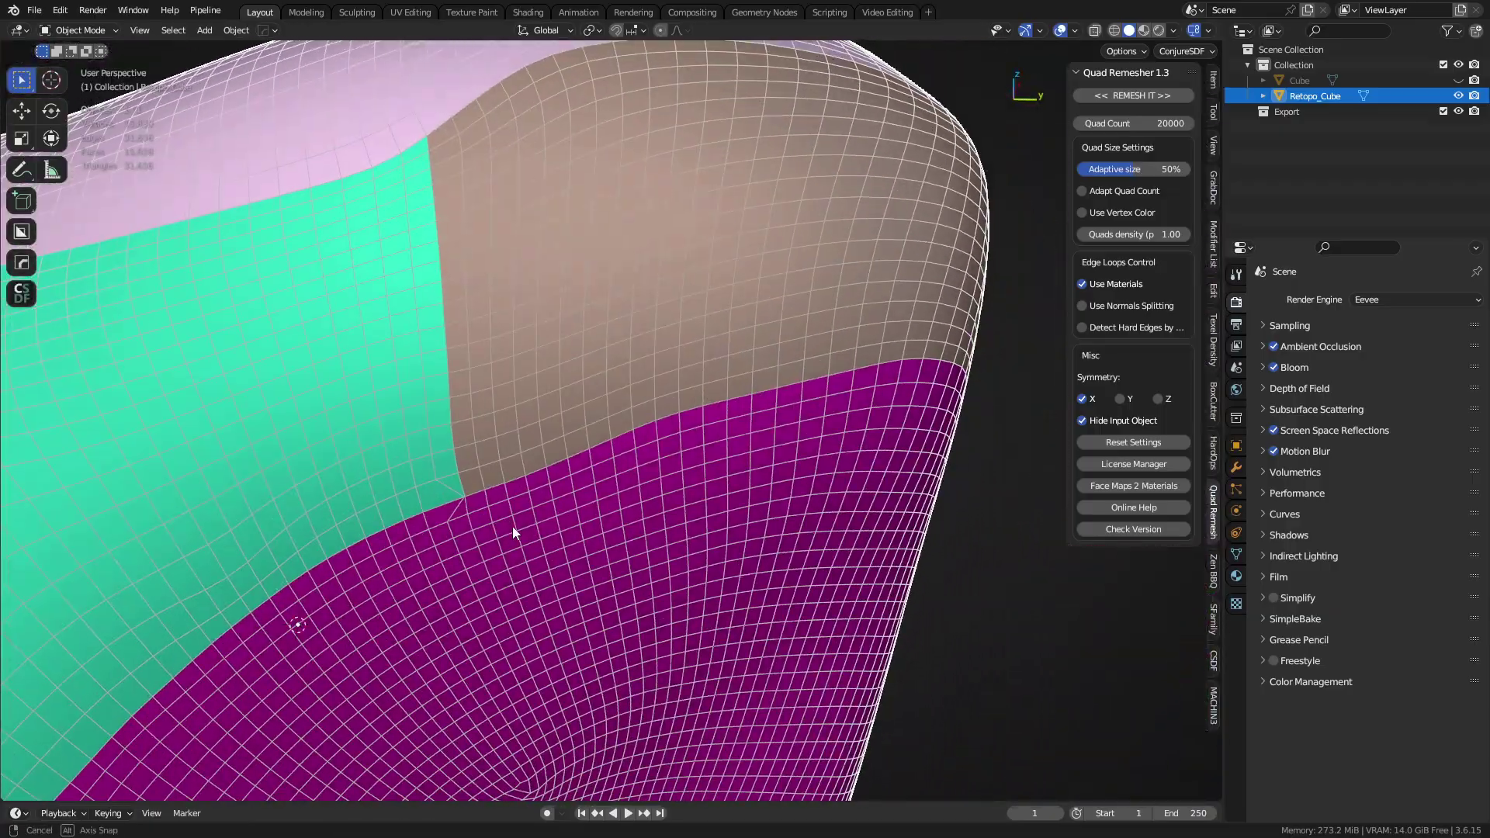
scroll(493, 481, "up", 5)
key("Tab")
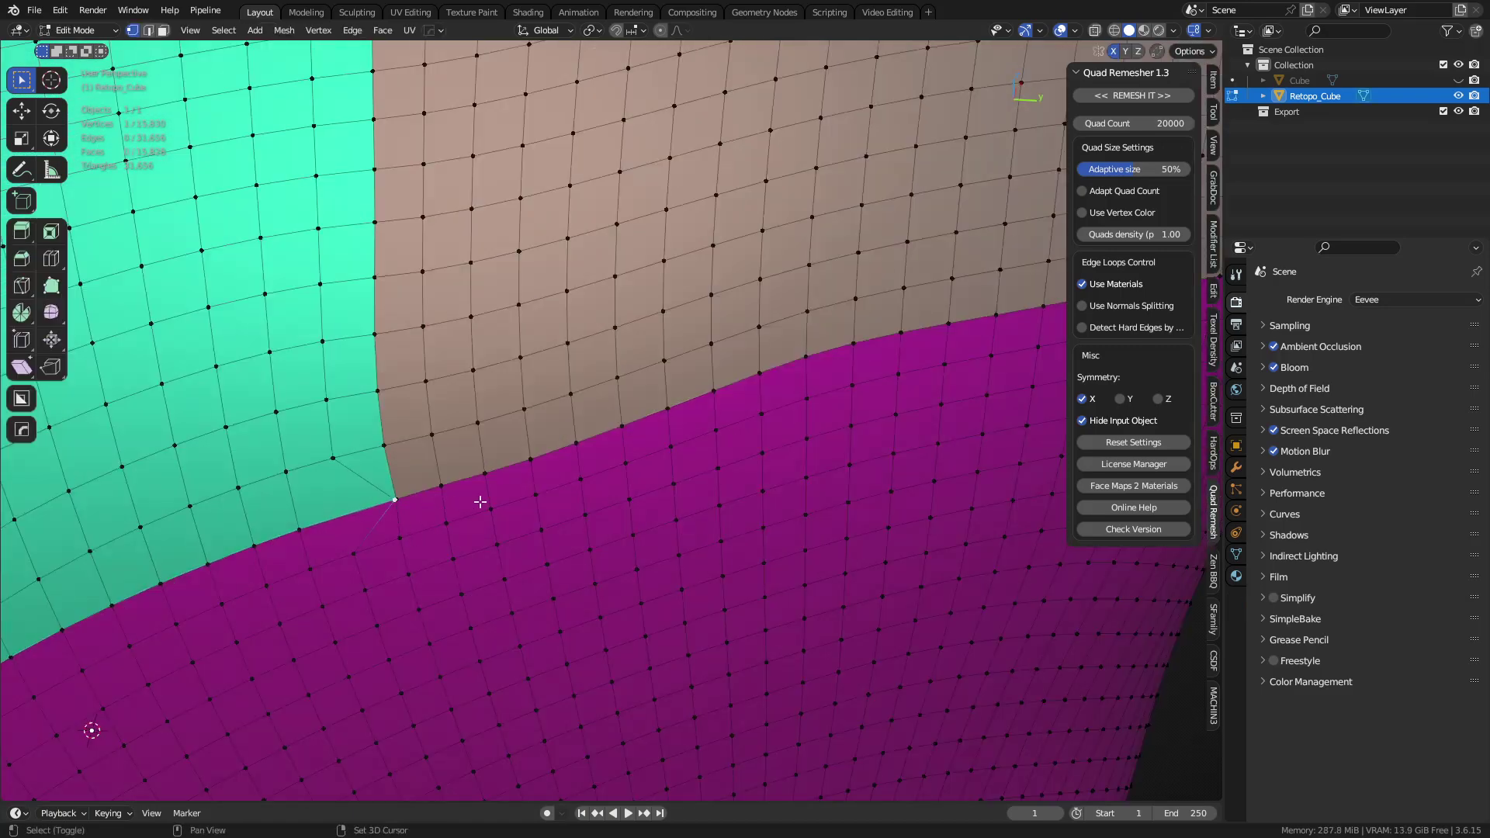
middle_click_drag(526, 501, 1085, 72, "shift")
middle_click_drag(846, 458, 683, 485)
key("g")
key("g")
left_click(590, 509)
scroll(596, 524, "down", 8)
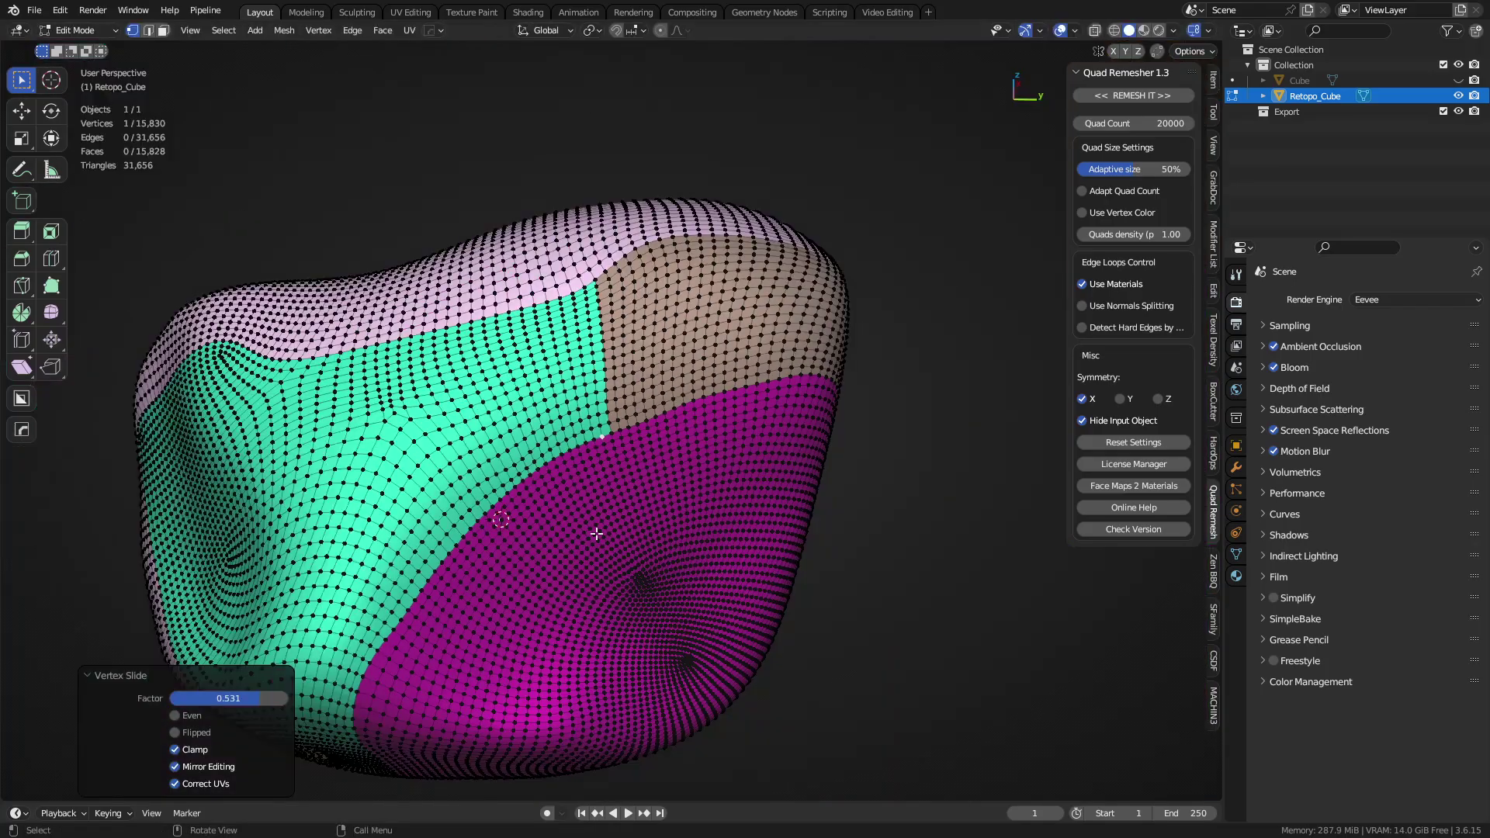
Examine the quad flow around the pink patch and along its green and magenta borders
middle_click_drag(264, 516, 602, 368)
scroll(582, 546, "up", 2)
scroll(603, 392, "up", 2)
scroll(644, 407, "up", 5)
middle_click_drag(613, 283, 621, 409, "shift")
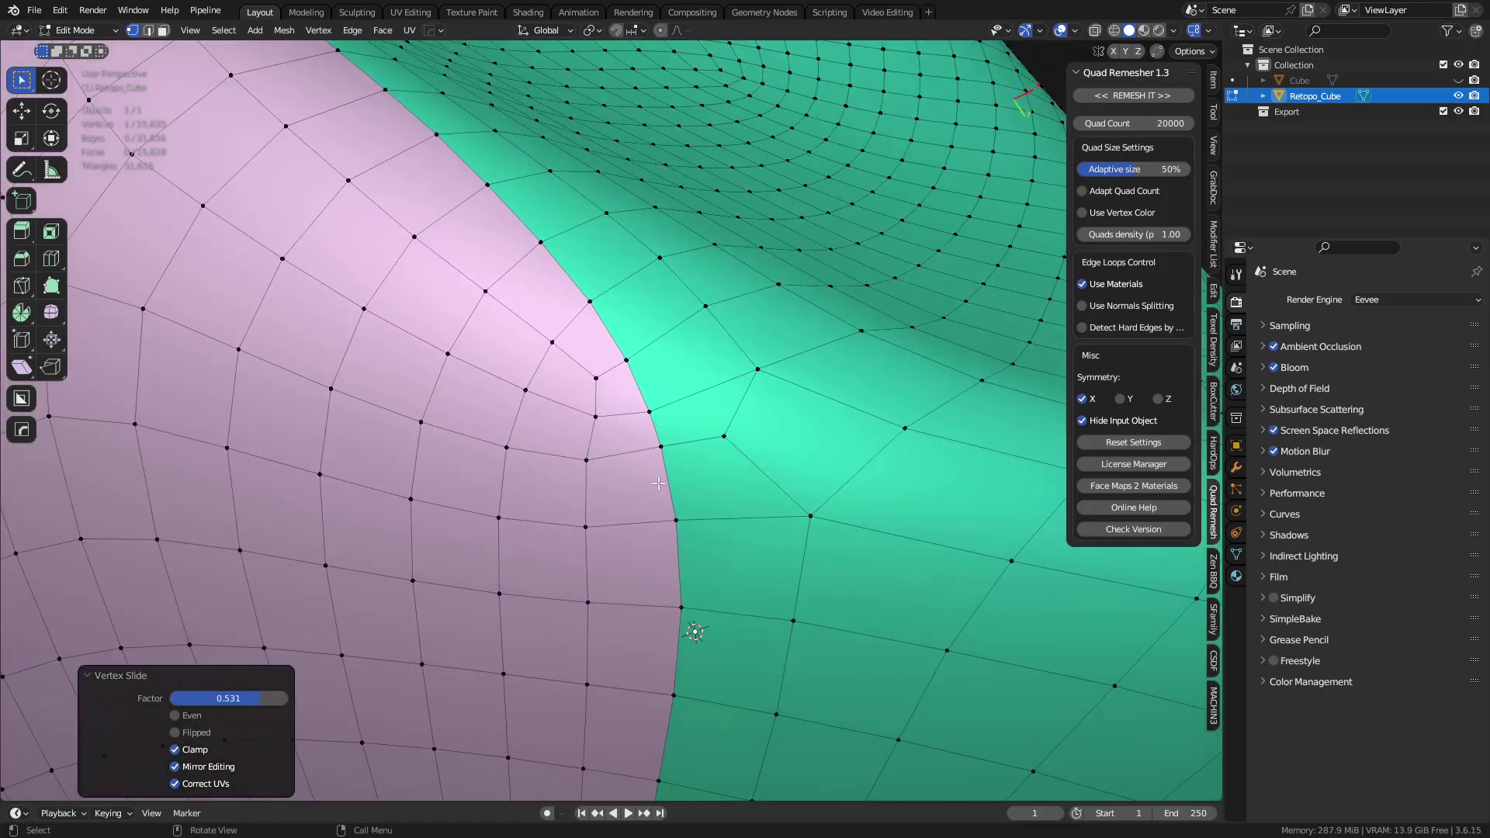
scroll(677, 464, "down", 3)
middle_click_drag(678, 464, 723, 260, "shift")
scroll(532, 439, "down", 1)
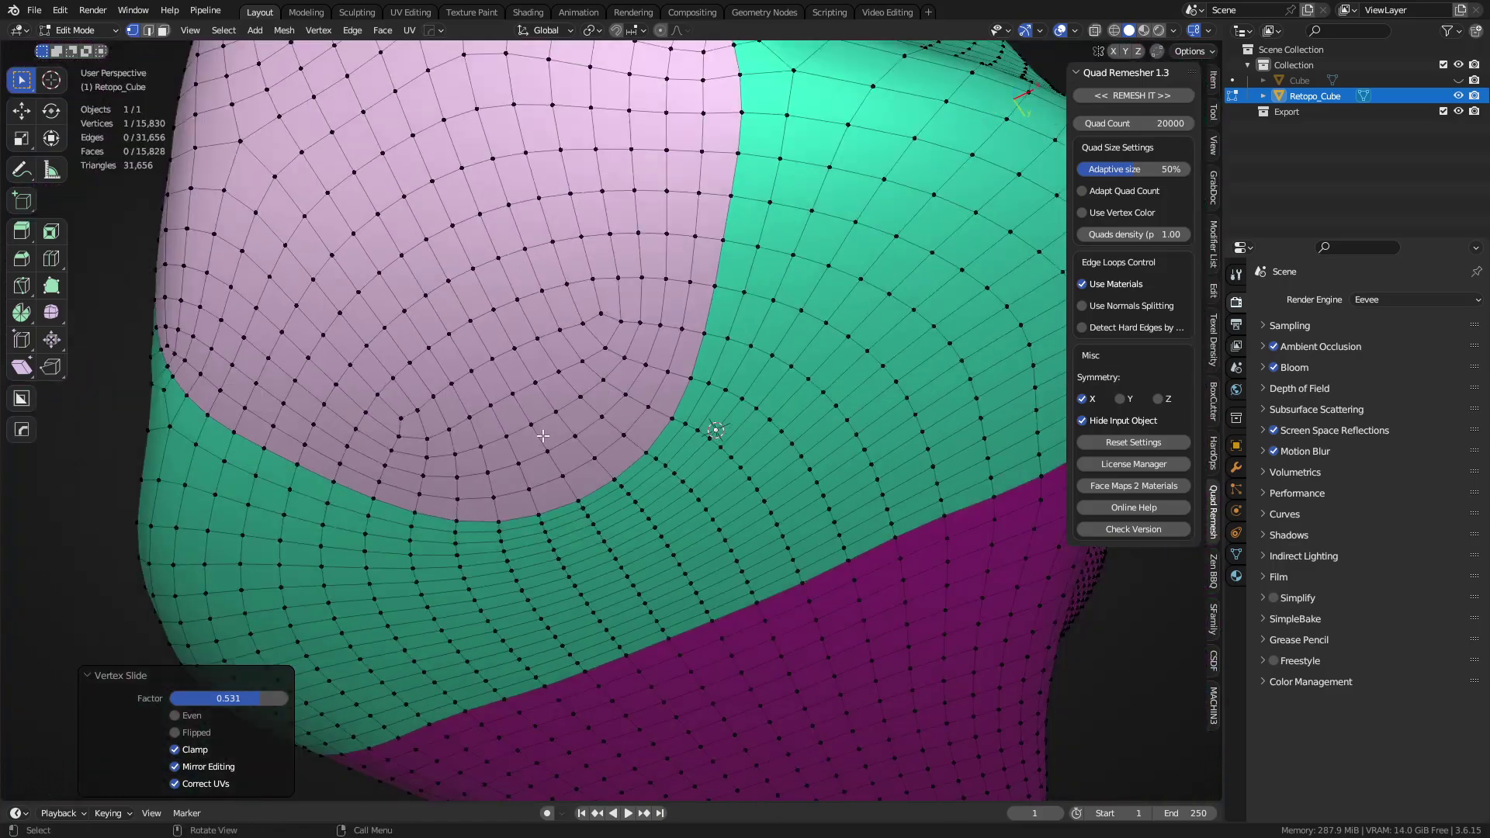
middle_click_drag(533, 438, 644, 536)
scroll(612, 458, "down", 3)
scroll(629, 466, "down", 2)
middle_click_drag(621, 388, 520, 439, "shift")
Separate the whole Retopo_Cube mesh by material and return to Object Mode
key("Tab")
scroll(554, 476, "down", 4)
key("ctrl+Tab")
left_click(613, 412)
key("p")
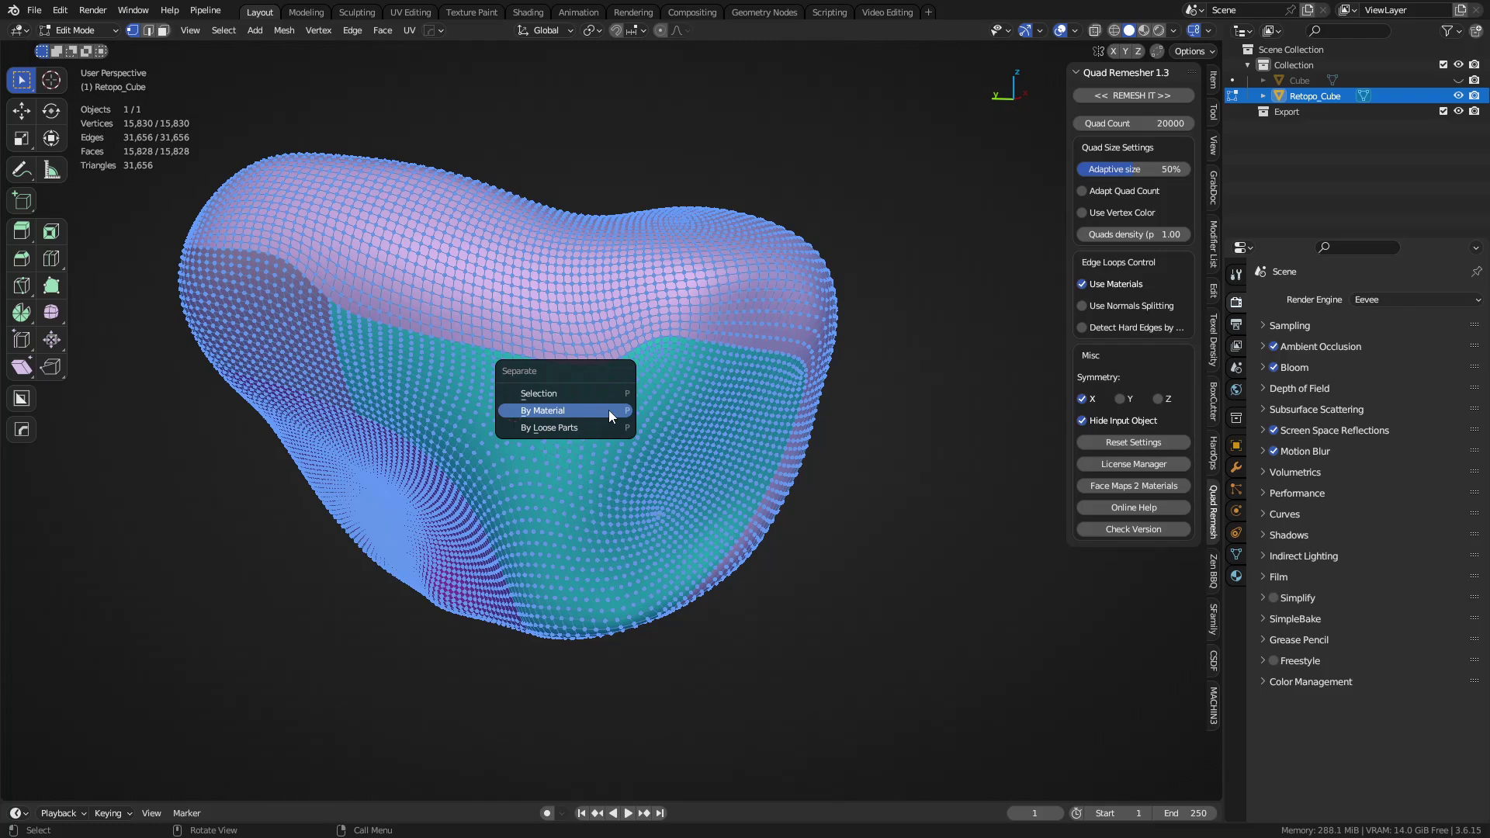
left_click(608, 416)
key("Tab")
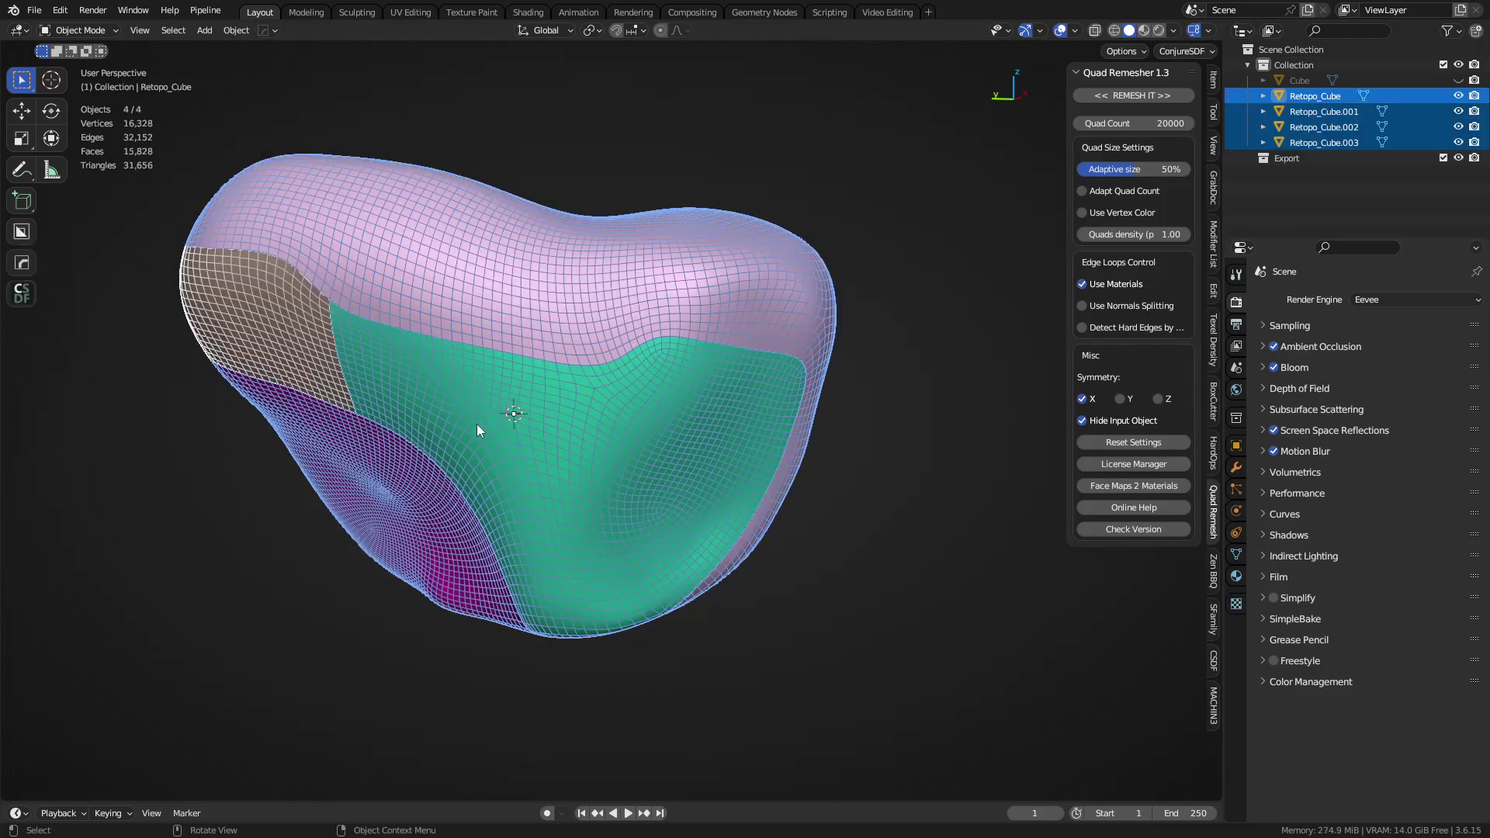
Thicken the green piece with a Solidify modifier of about -0.079 m, with the wireframe display turned off
left_click(473, 425)
key("KP_Decimal")
key("alt+z")
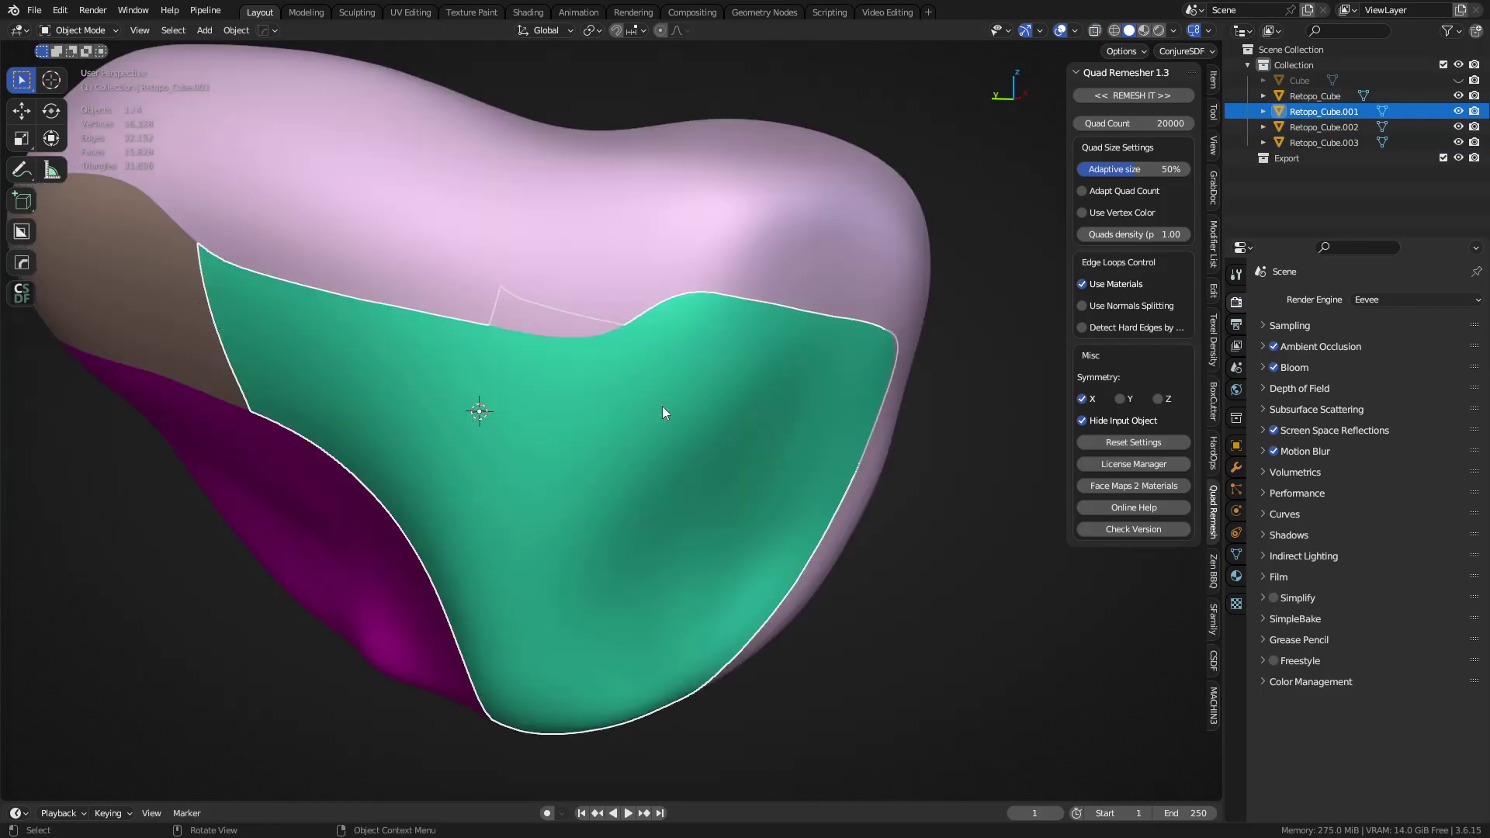
middle_click_drag(663, 406, 590, 416)
scroll(590, 416, "up", 2)
key("shift+q")
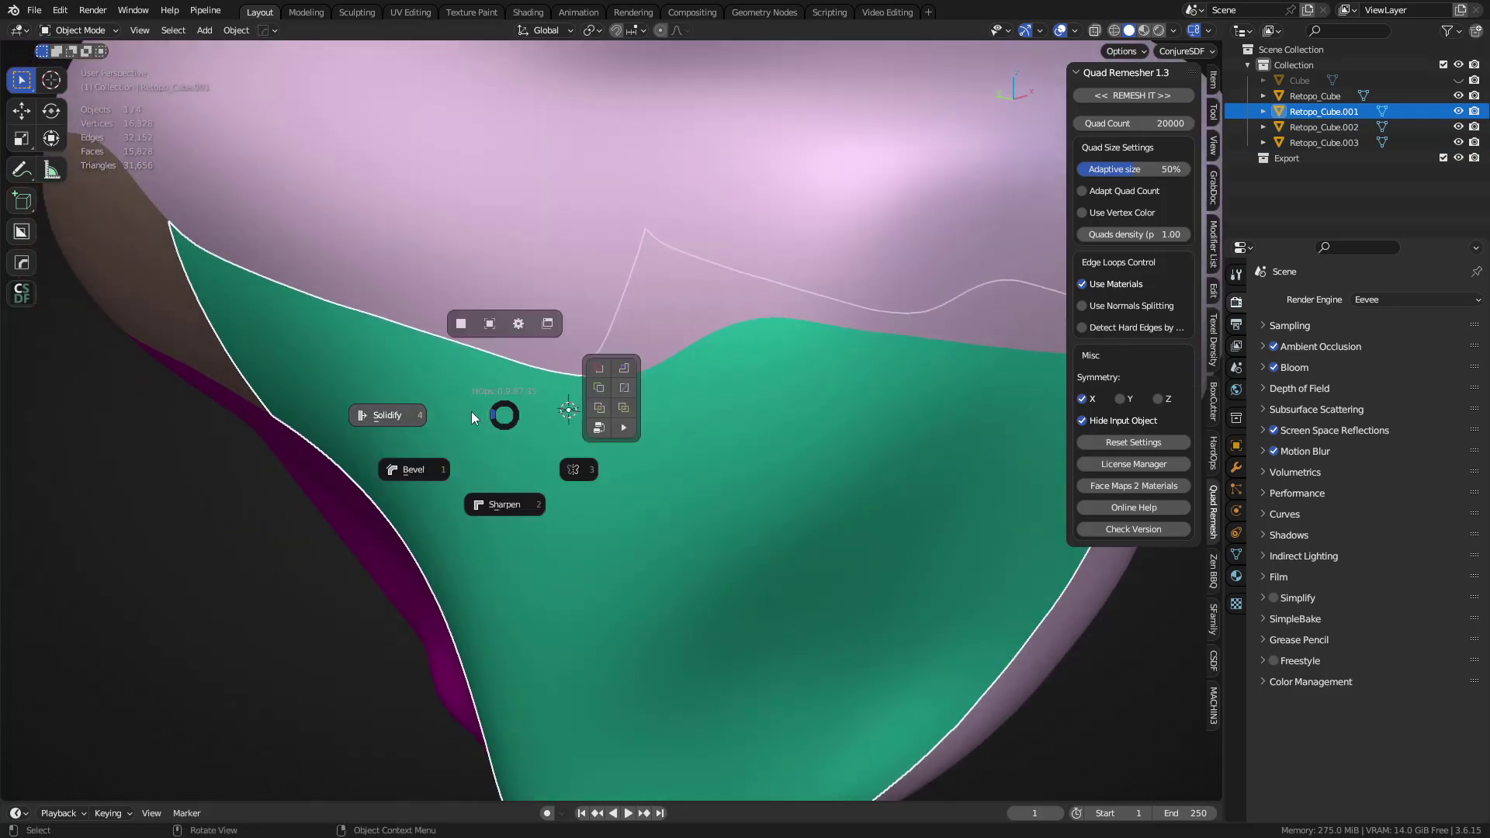
left_click(410, 415)
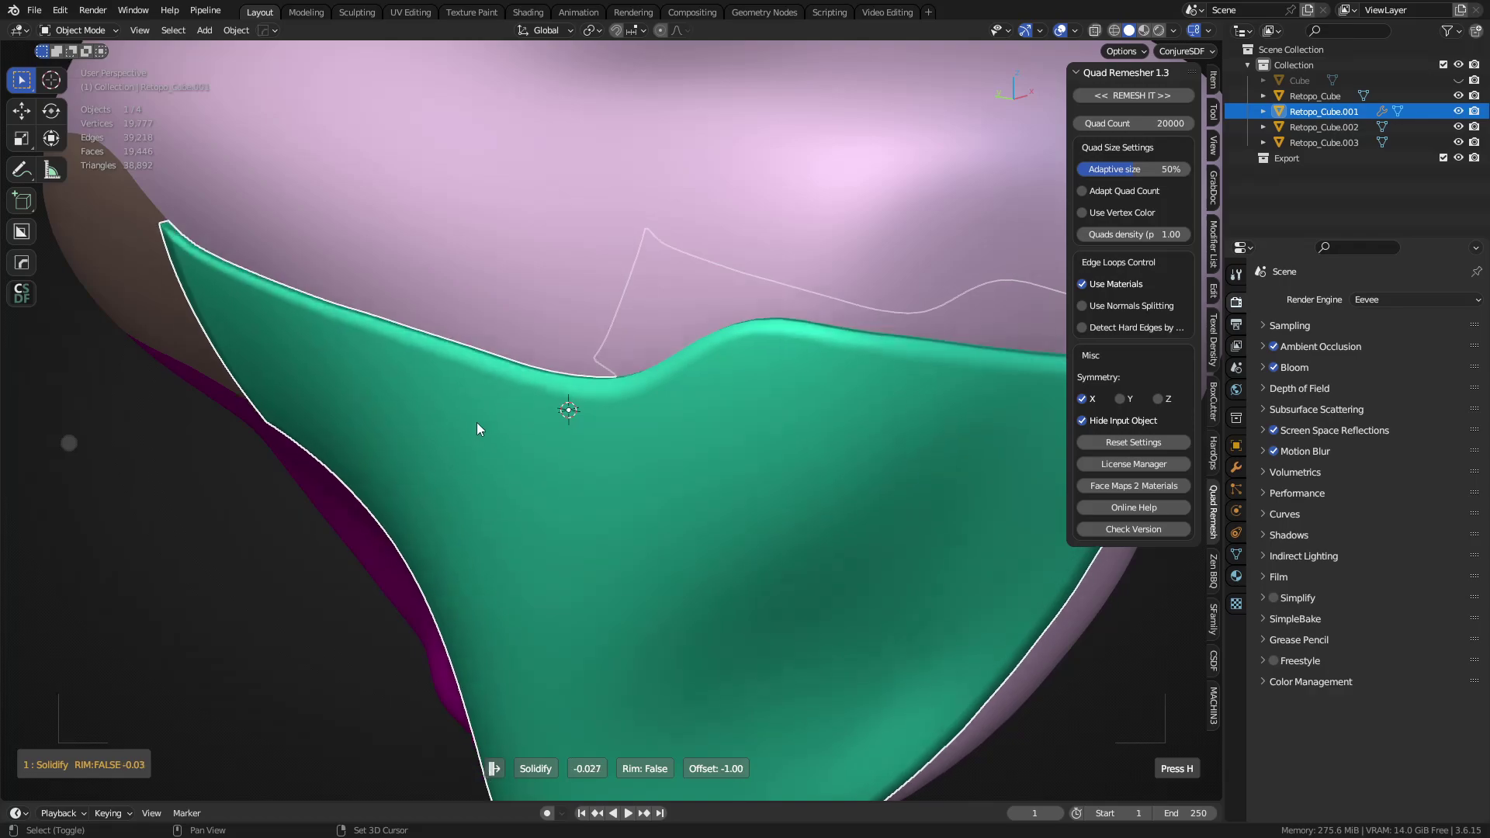
left_click(556, 428)
Add a 30° angle-limited Bevel to the green piece with 2 segments and a width of about 0.0176, with the wireframe shown
key("shift+z")
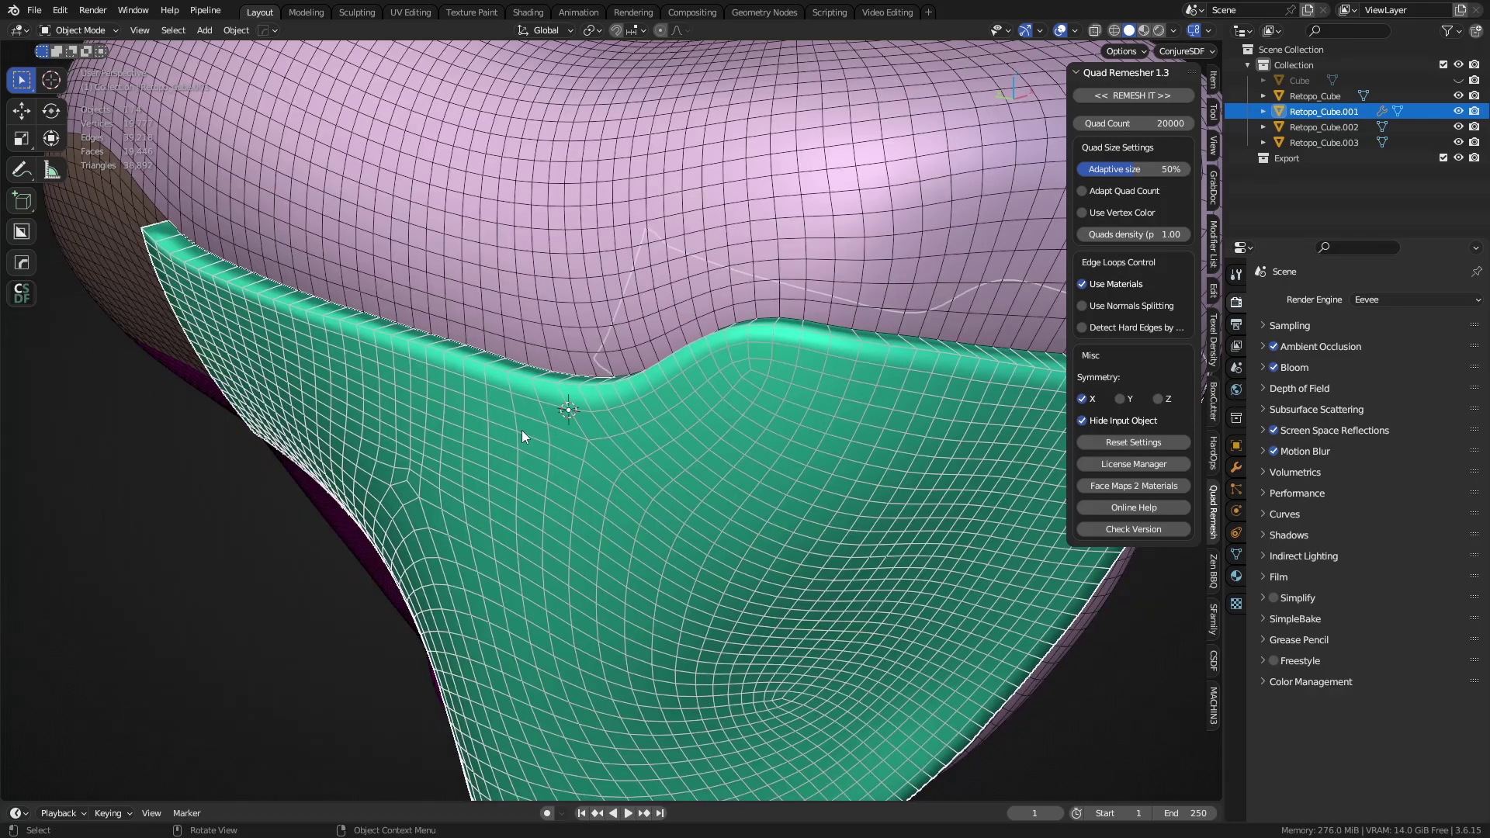
key("alt+a")
middle_click_drag(412, 533, 510, 537)
scroll(511, 538, "up", 3)
left_click(506, 538)
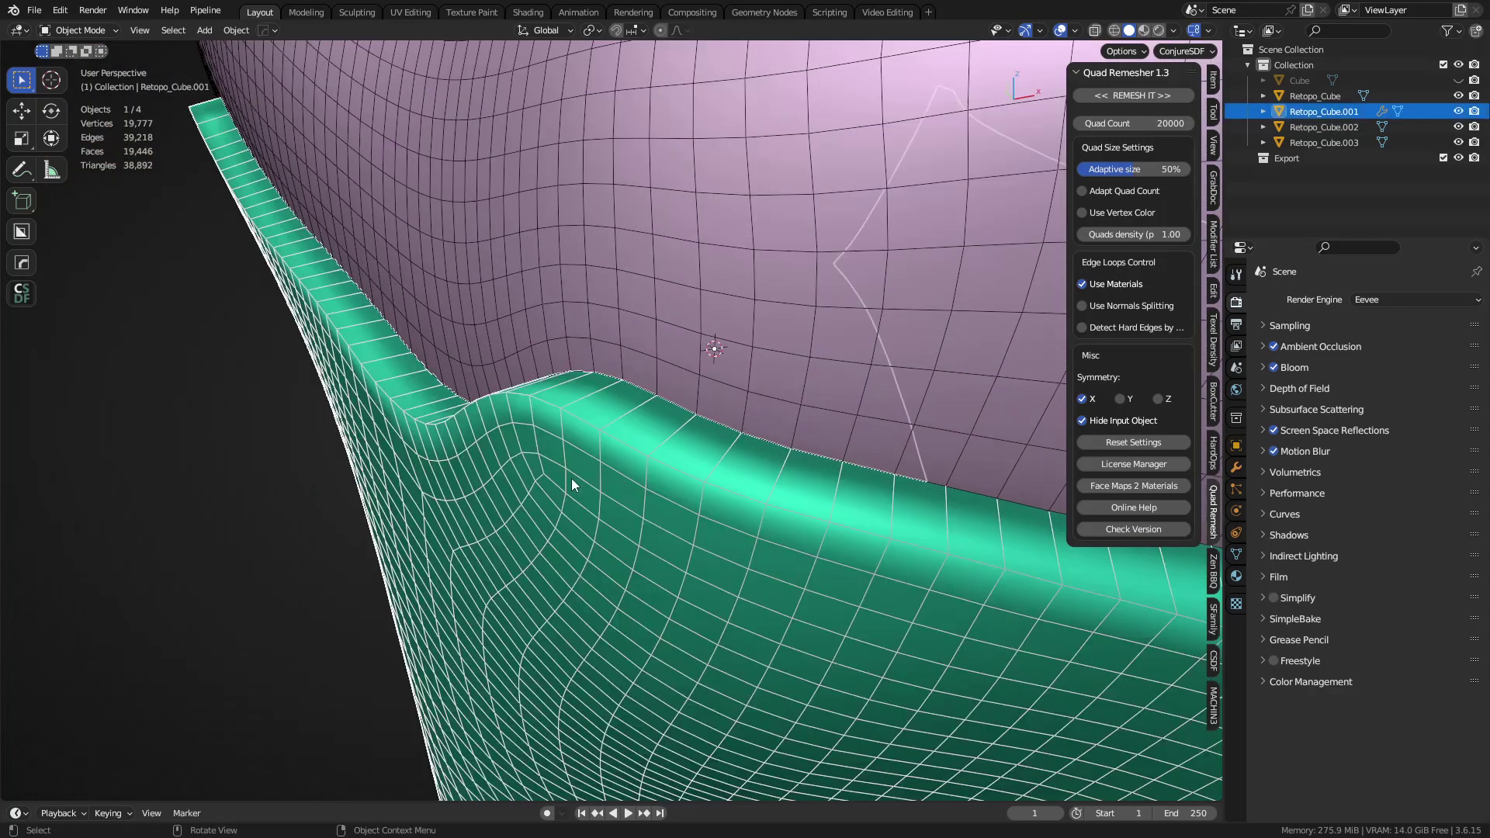
key("shift+q")
left_click(396, 558)
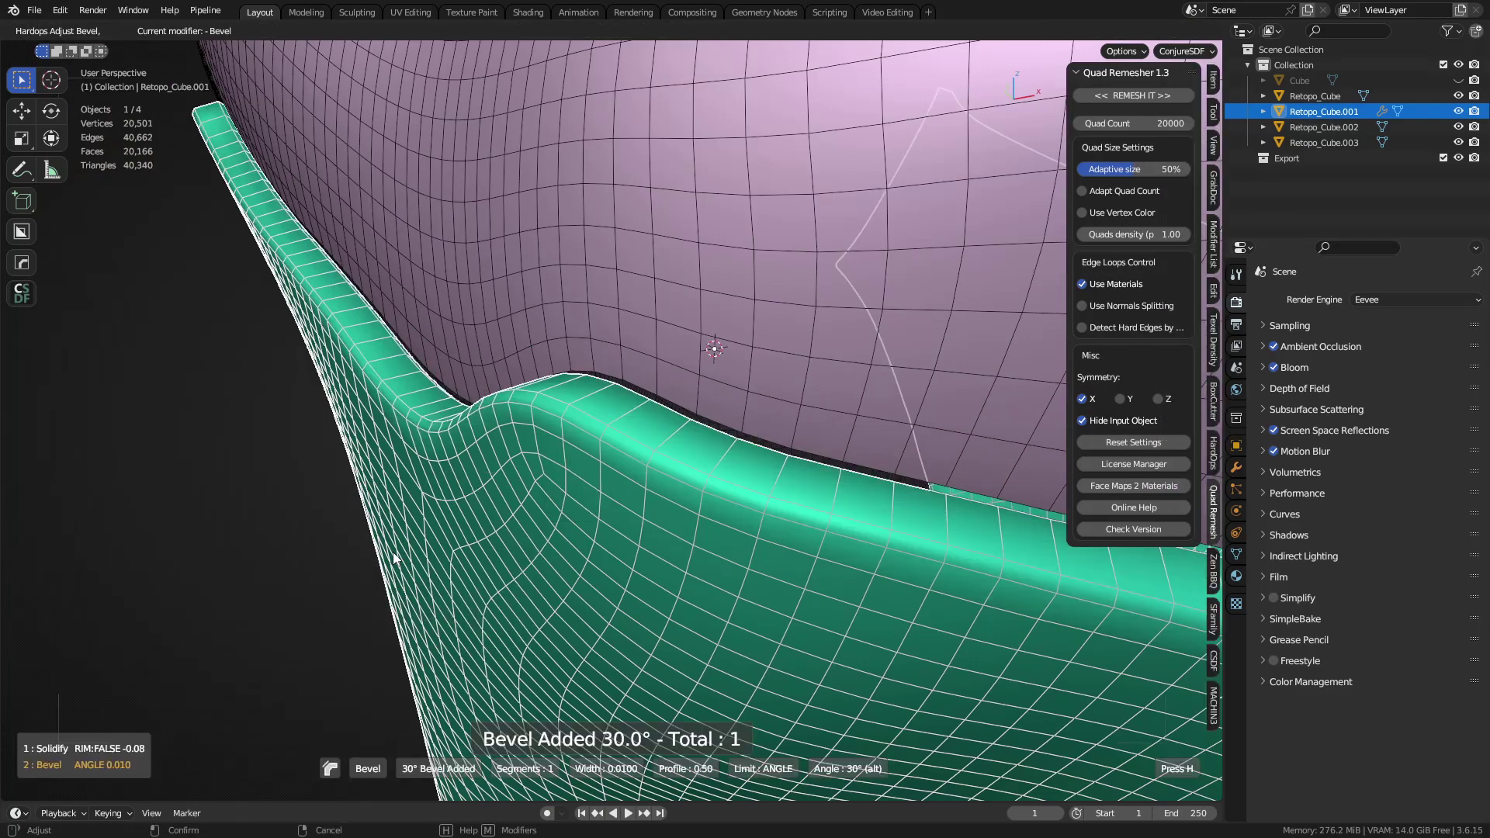
scroll(382, 553, "up", 1)
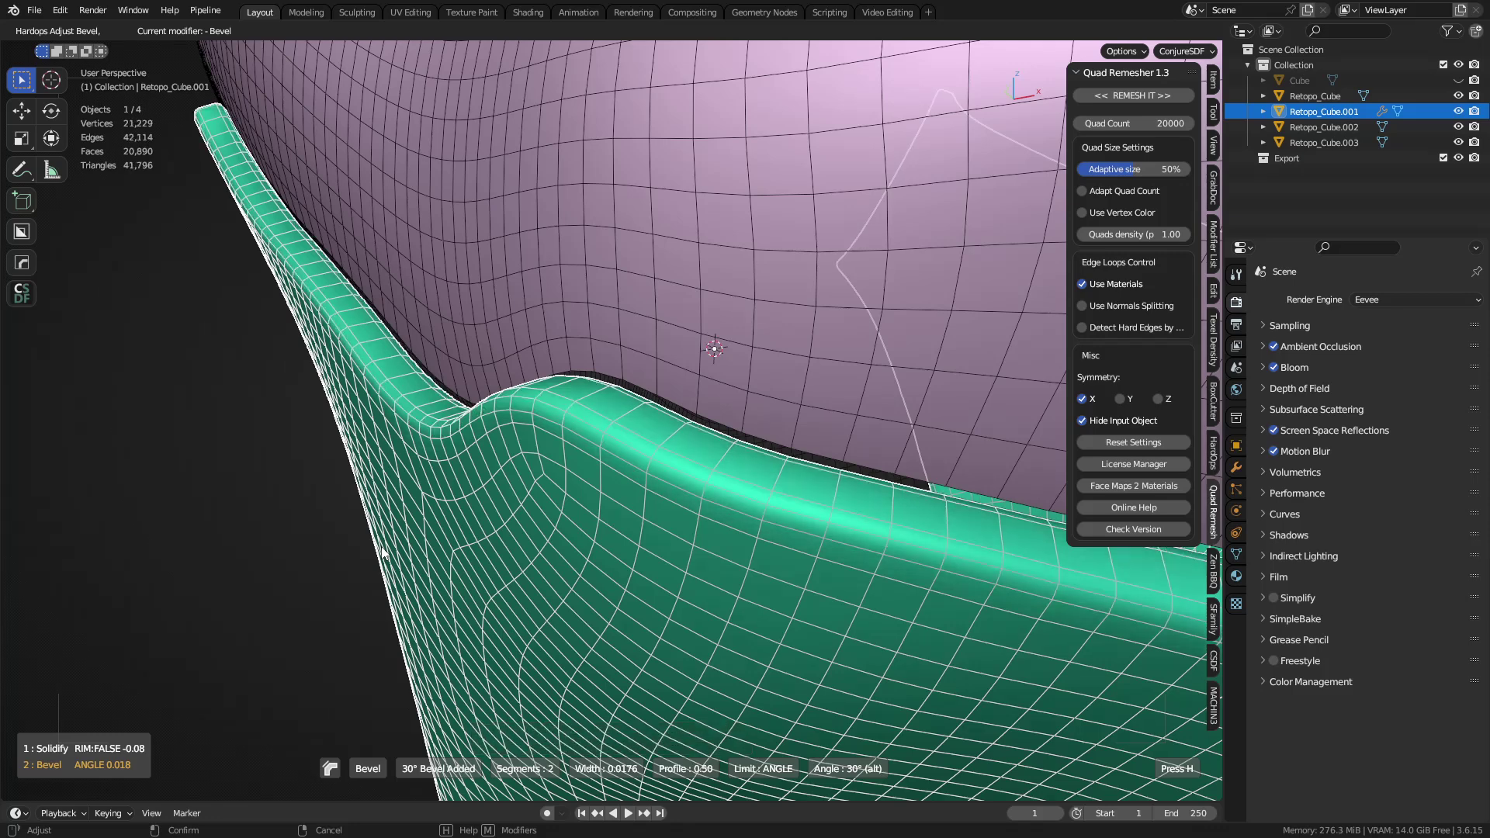
left_click(381, 552)
Set the green piece's bevel profile to 1.00 and add a level 1 Subdivision modifier
left_click(1231, 469)
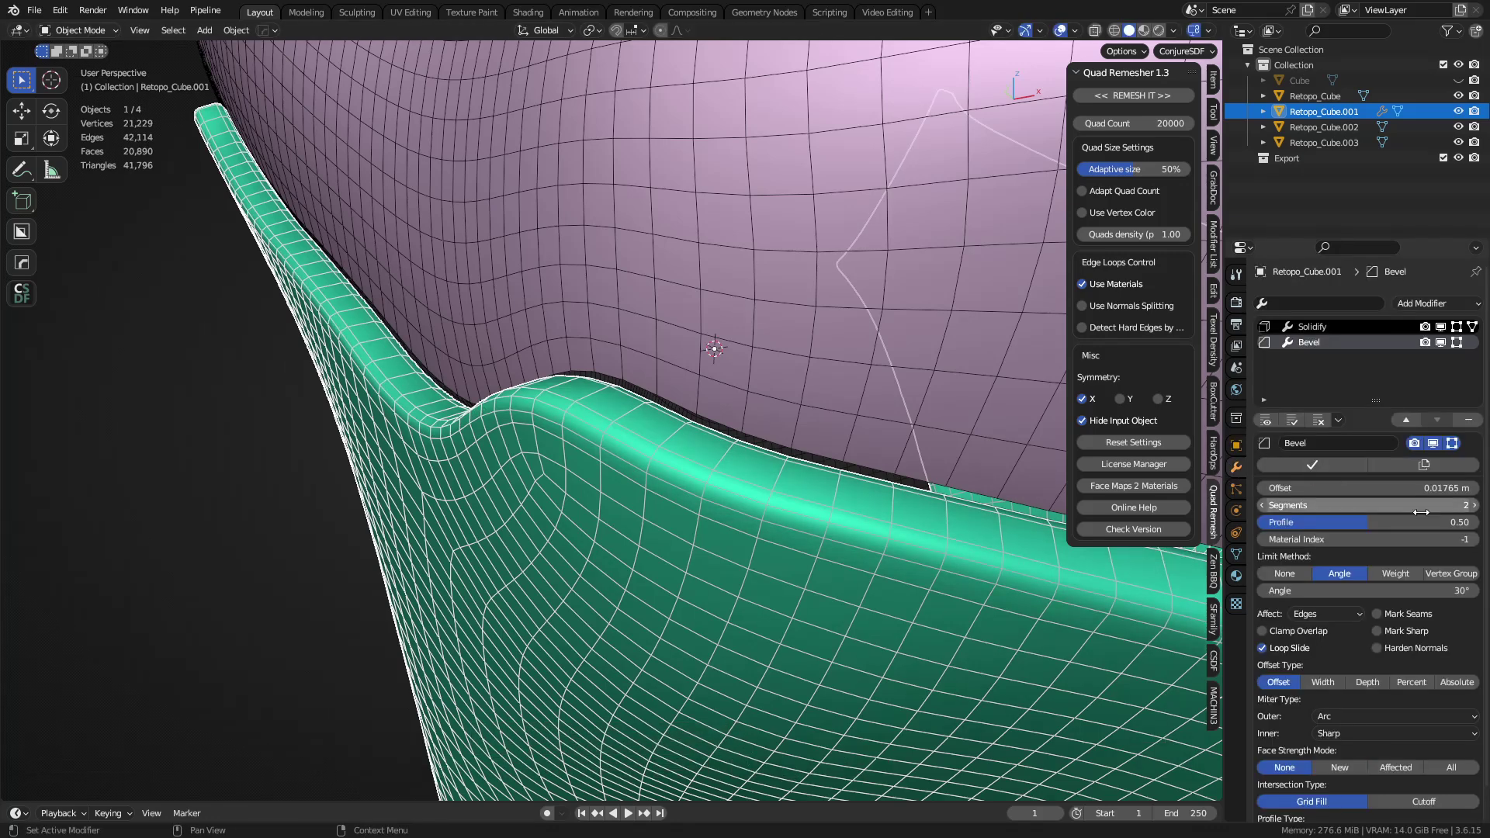
left_click_drag(1367, 522, 1478, 522)
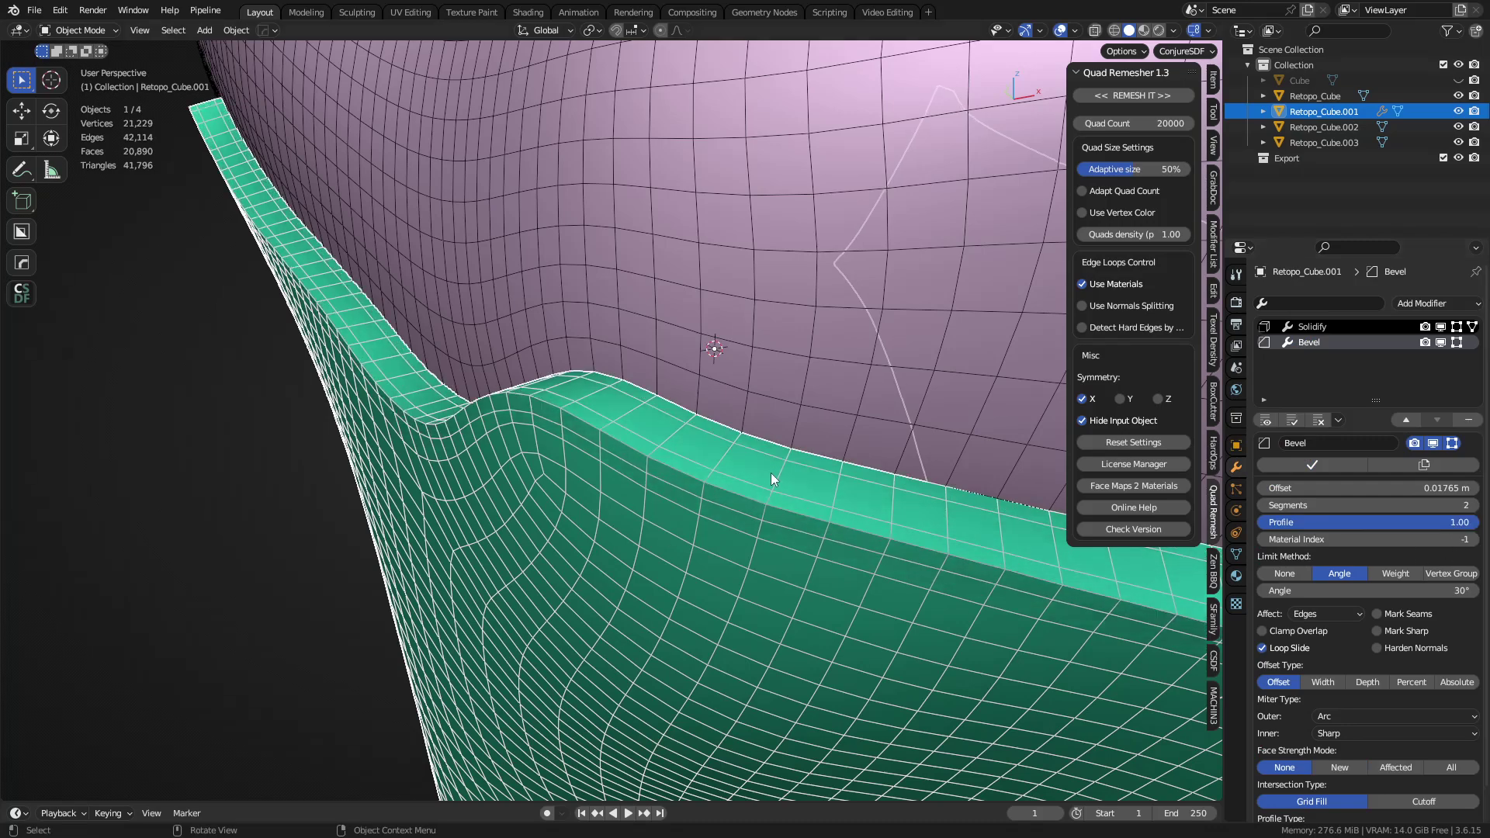
key("ctrl+1")
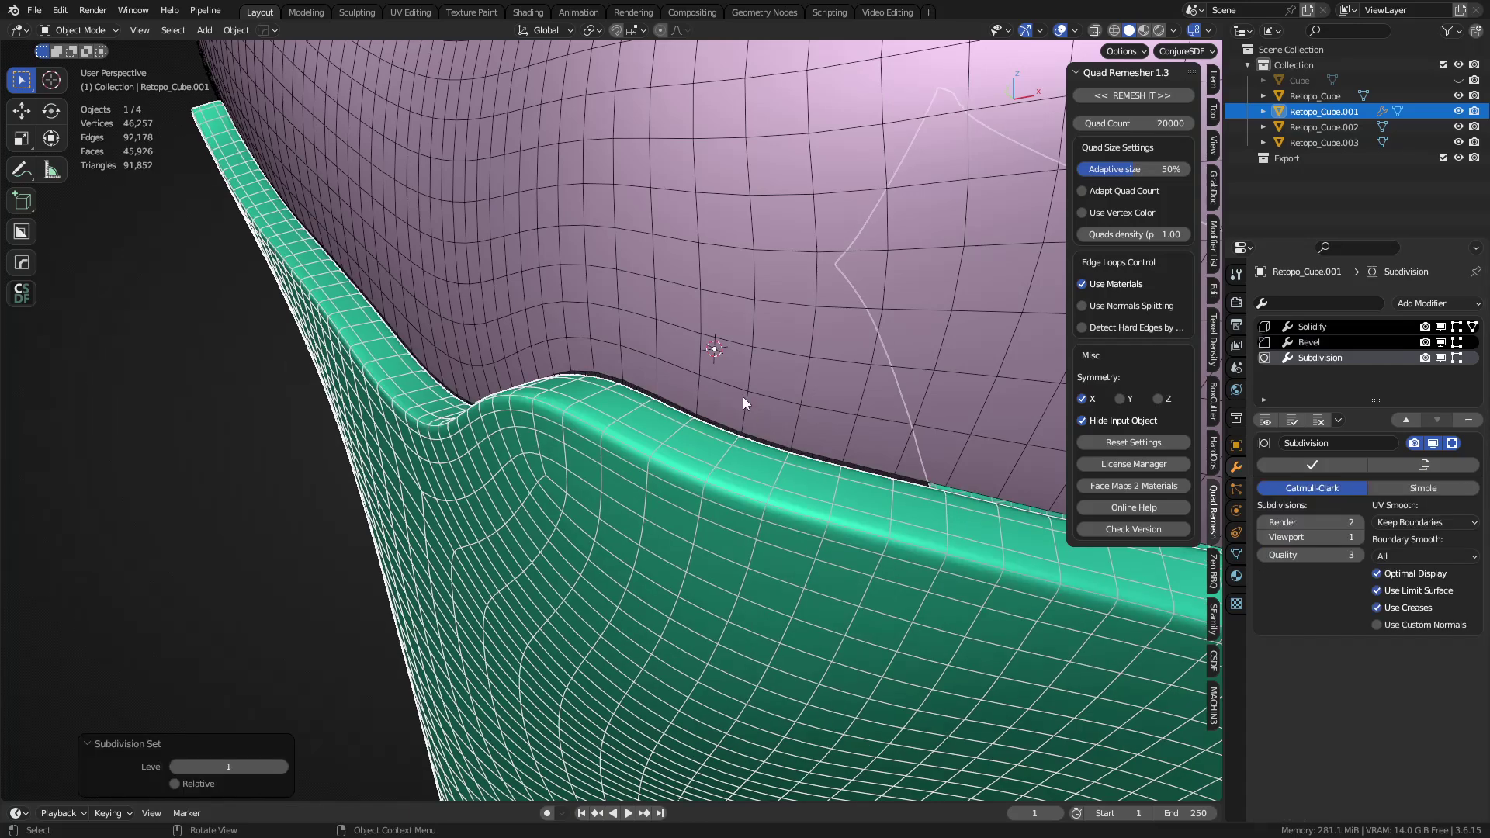
Copy the green piece's Solidify, Bevel and Subdivision modifiers to all the other retopo pieces
scroll(743, 398, "down", 6)
middle_click_drag(743, 397, 807, 378)
left_click(689, 326)
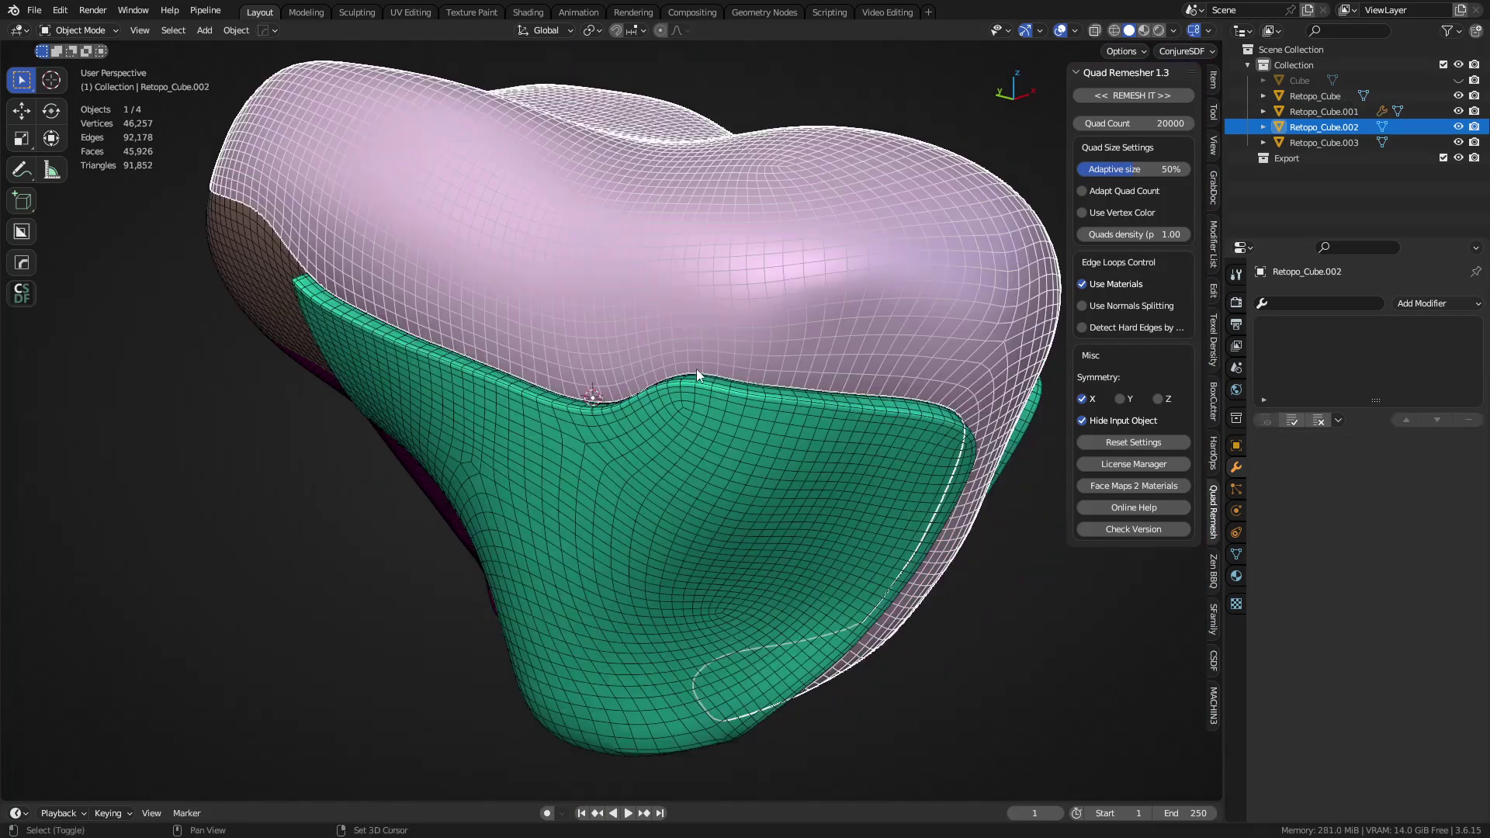
left_click(609, 455)
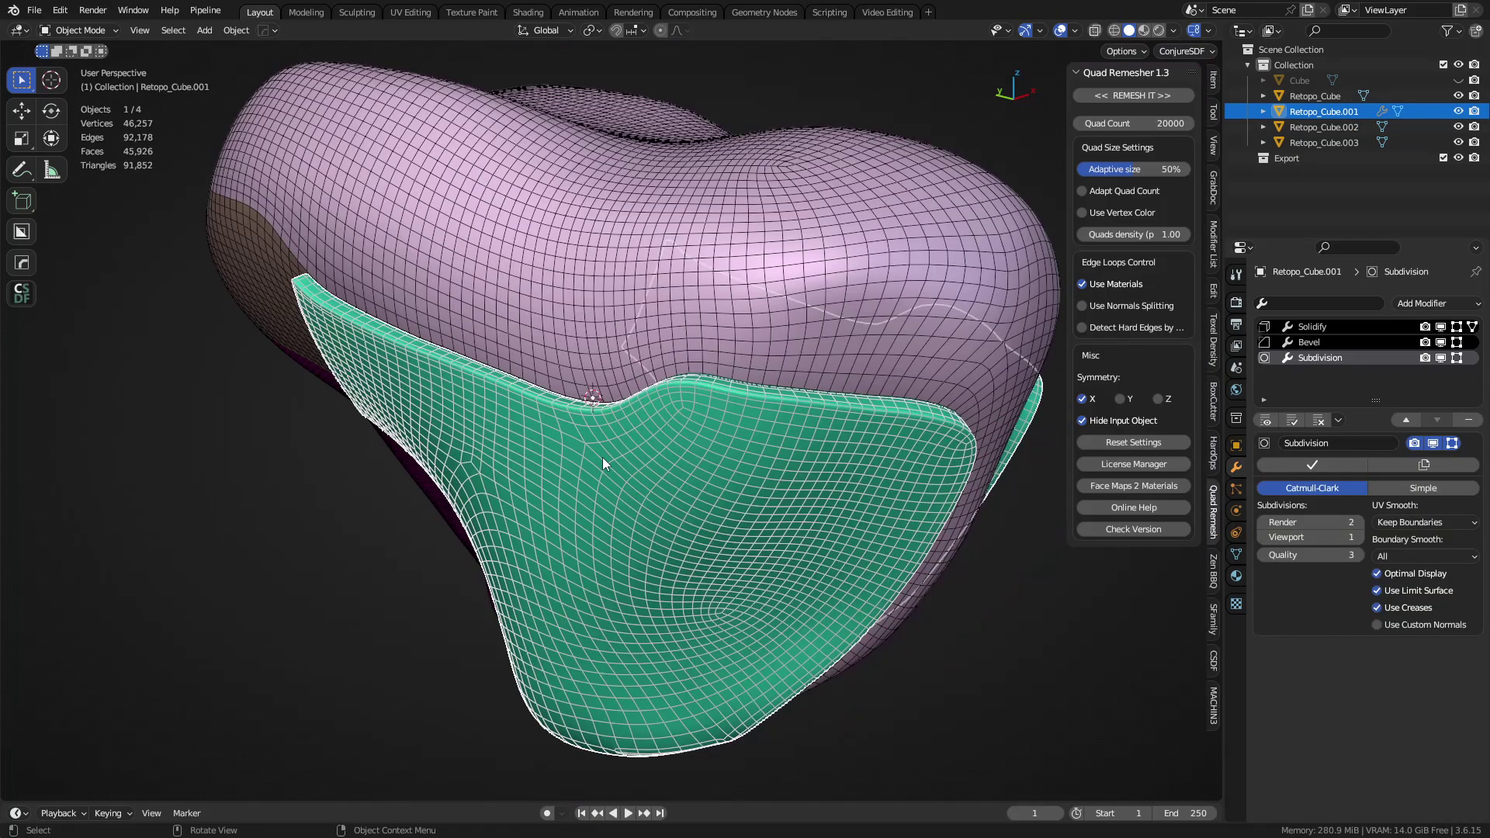
key("a")
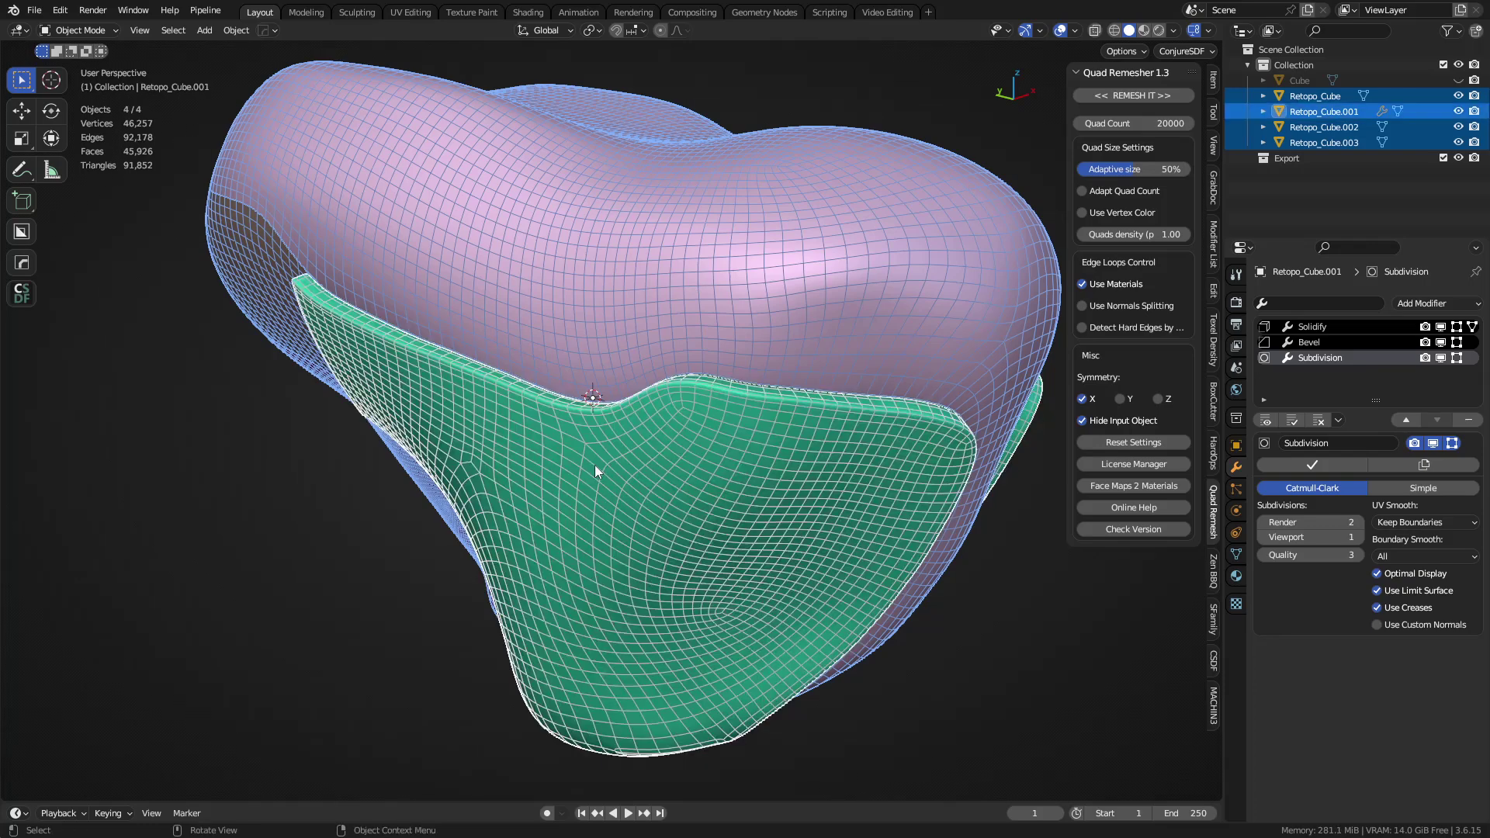
key("ctrl+l")
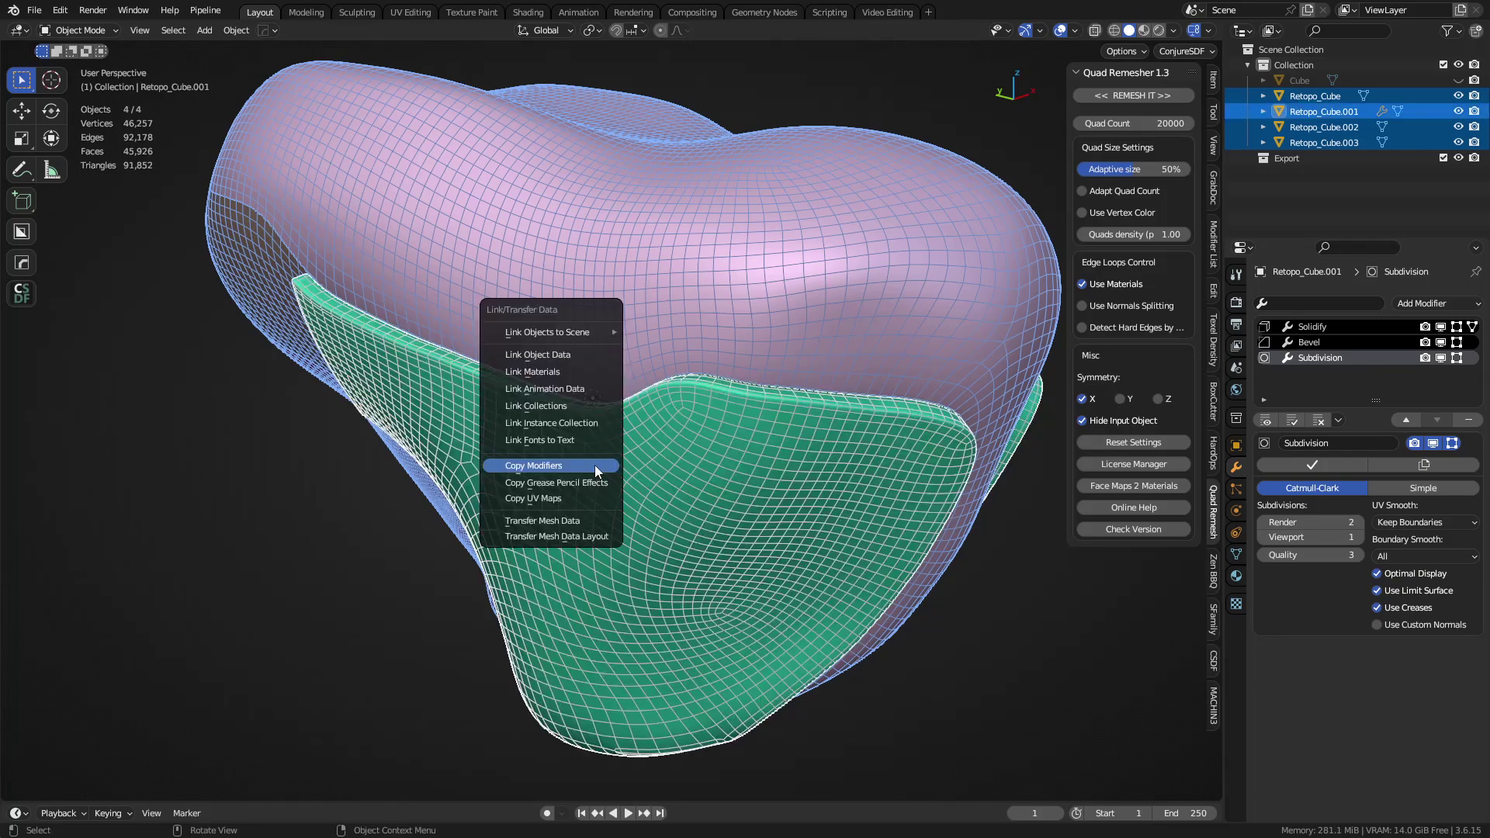
left_click(594, 464)
Examine the seams between the thickened pieces, up close at the brown, pink and green junction
key("alt+a")
scroll(303, 547, "up", 3)
middle_click_drag(303, 547, 513, 488)
middle_click_drag(334, 435, 613, 448, "shift")
scroll(613, 449, "up", 3)
middle_click(490, 208, "alt")
middle_click(533, 289, "alt")
middle_click_drag(785, 455, 625, 477)
scroll(691, 489, "up", 3)
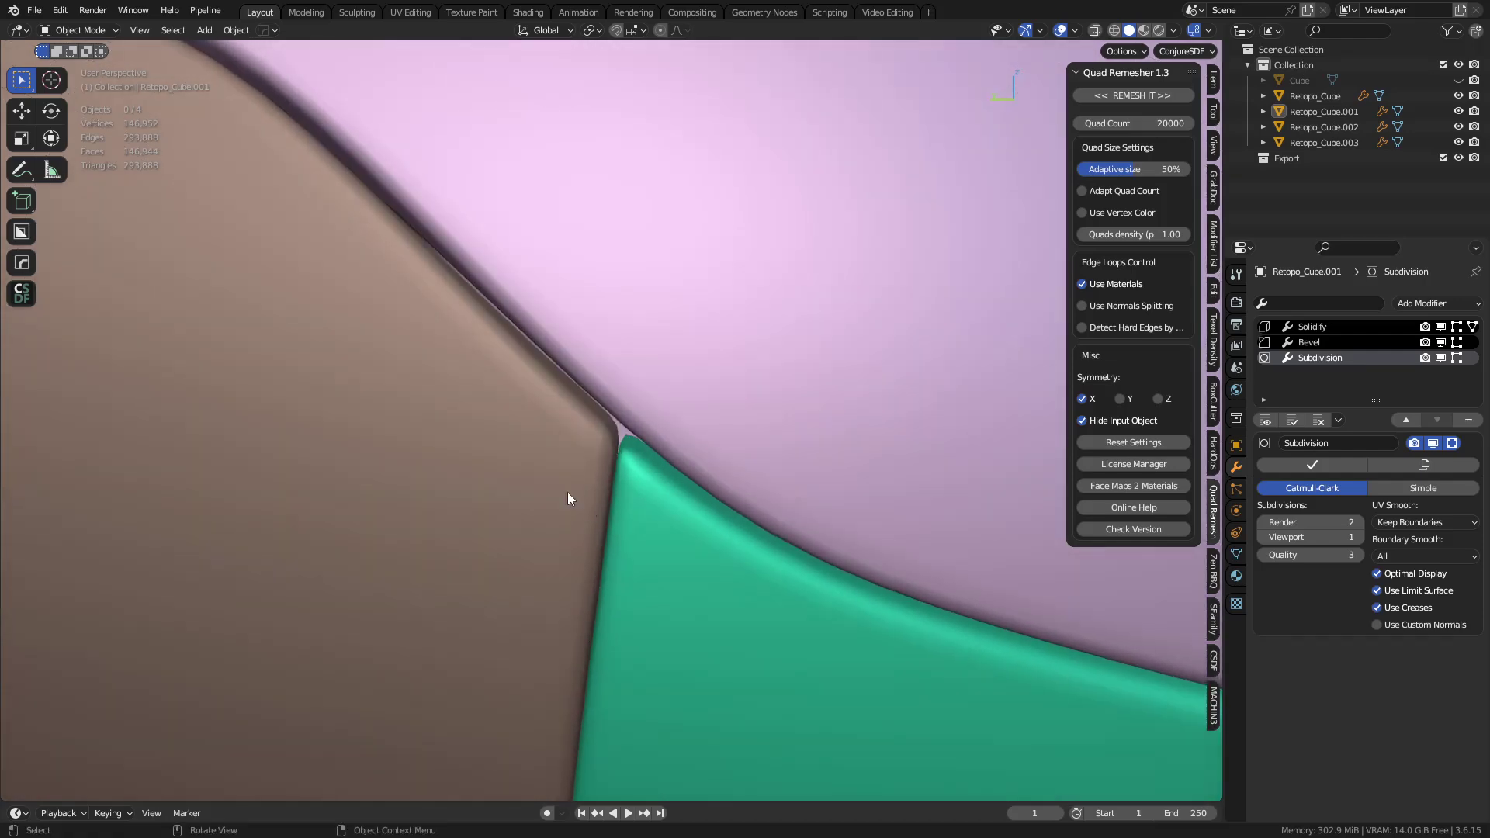
Try adjusting the crease values of the brown piece's Solidify modifier and undo the change
left_click(593, 504)
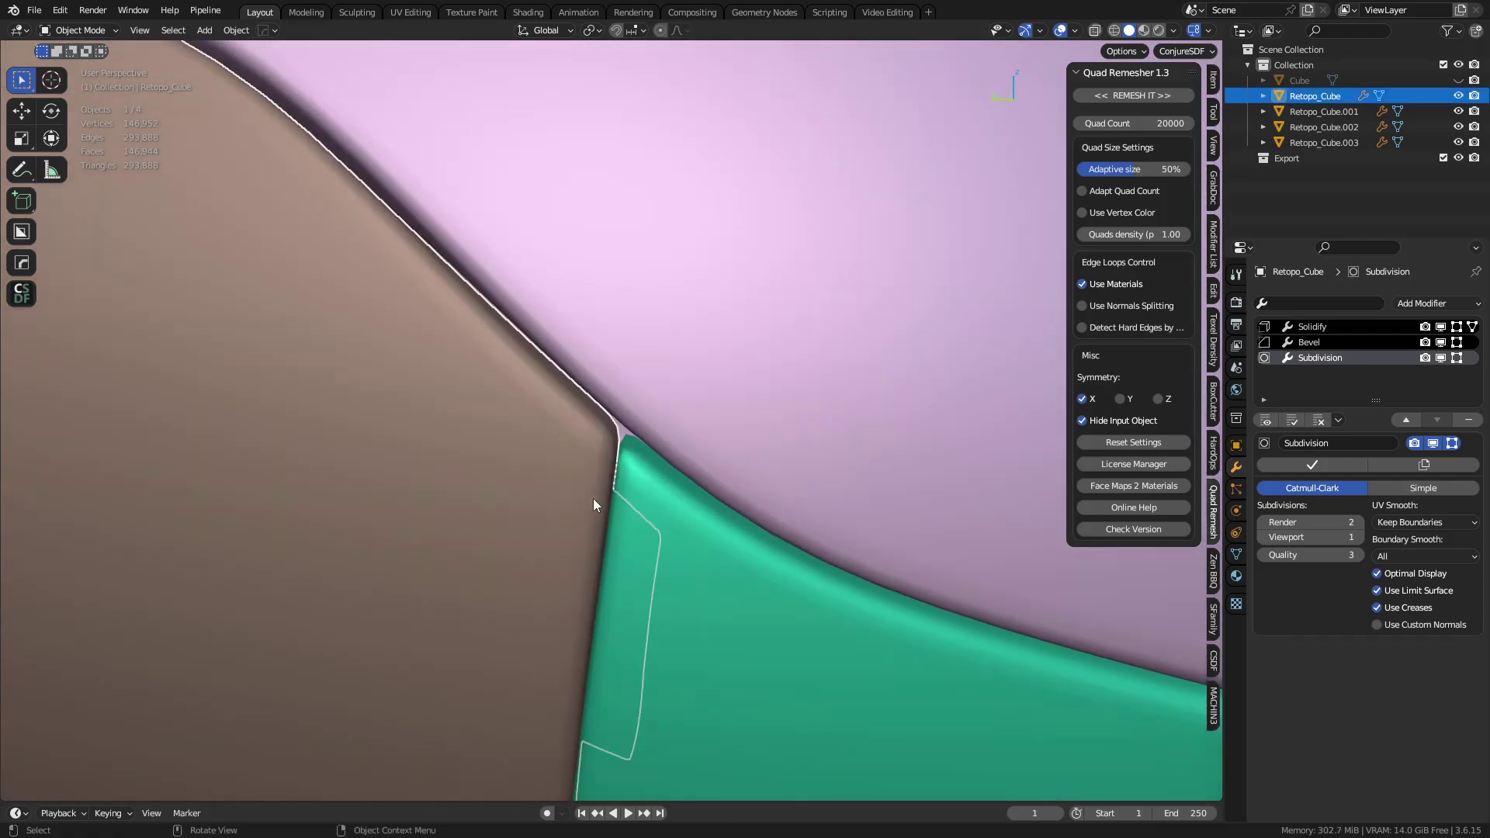
left_click(1330, 343)
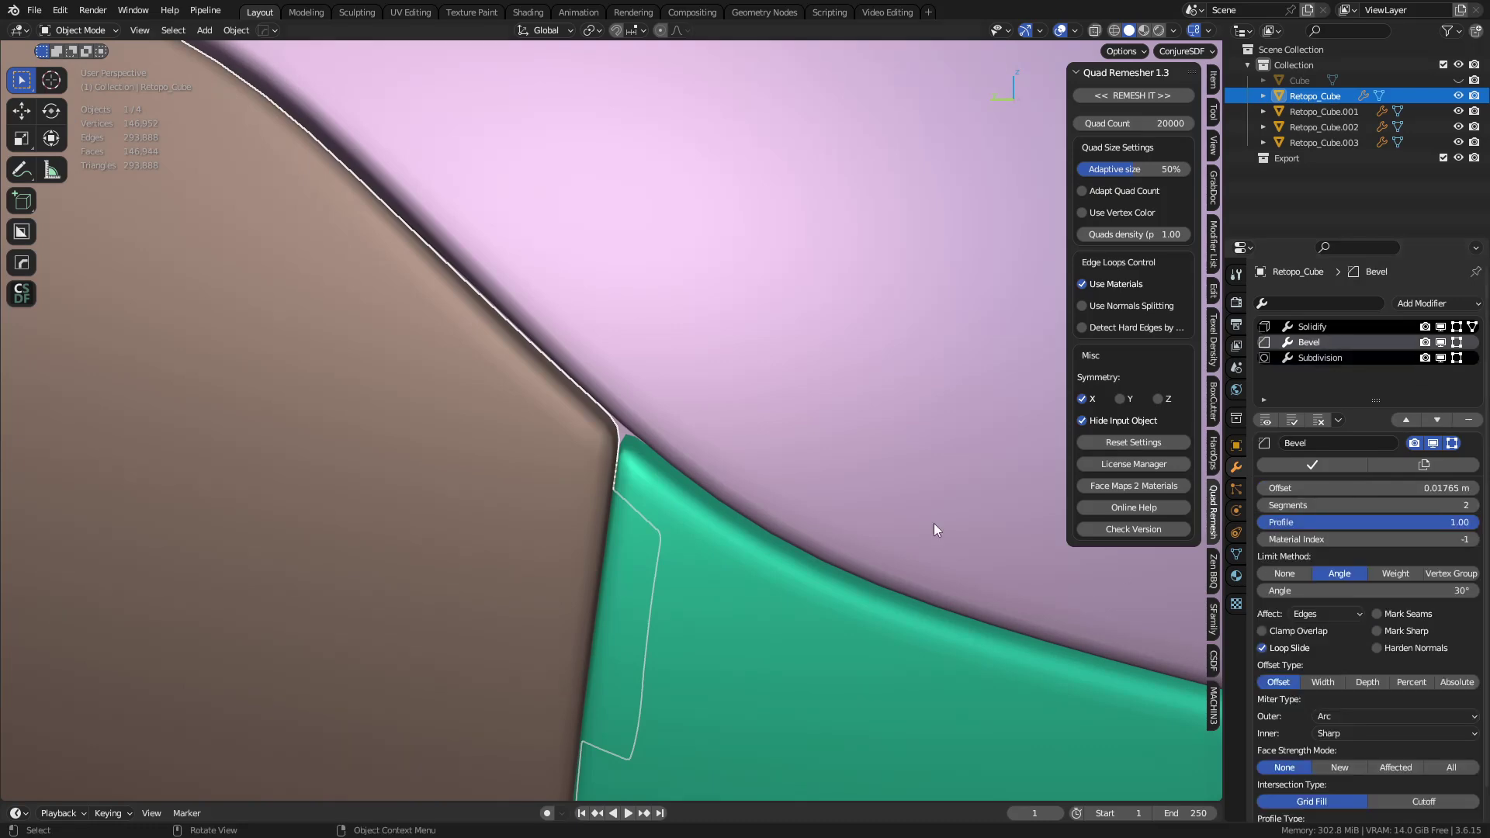
left_click(1337, 320)
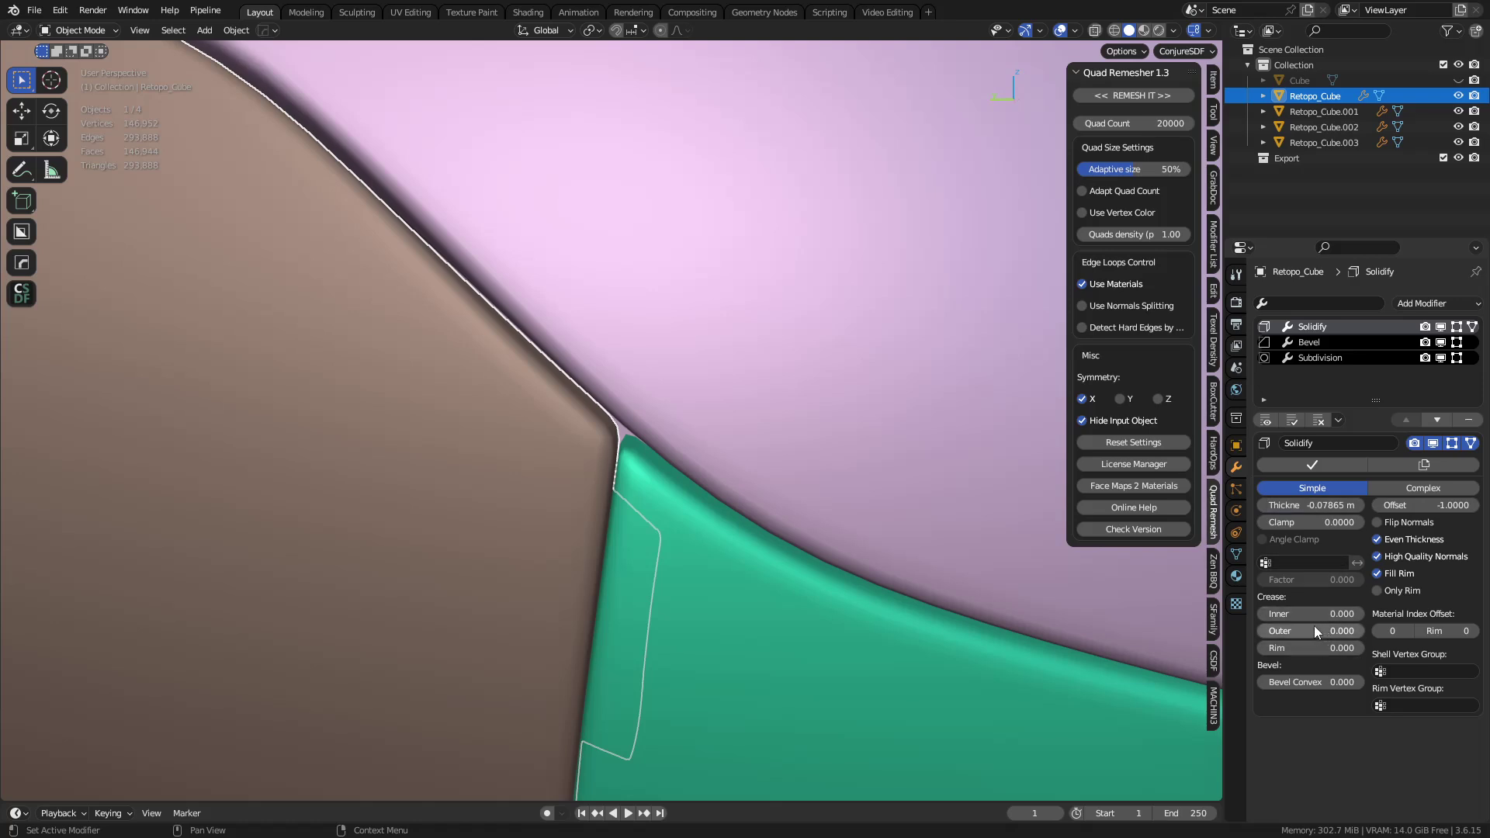
mouse_move(1315, 631)
left_mouse_down()
mouse_move(1366, 631)
mouse_move(1292, 614)
left_mouse_up()
key("ctrl+z")
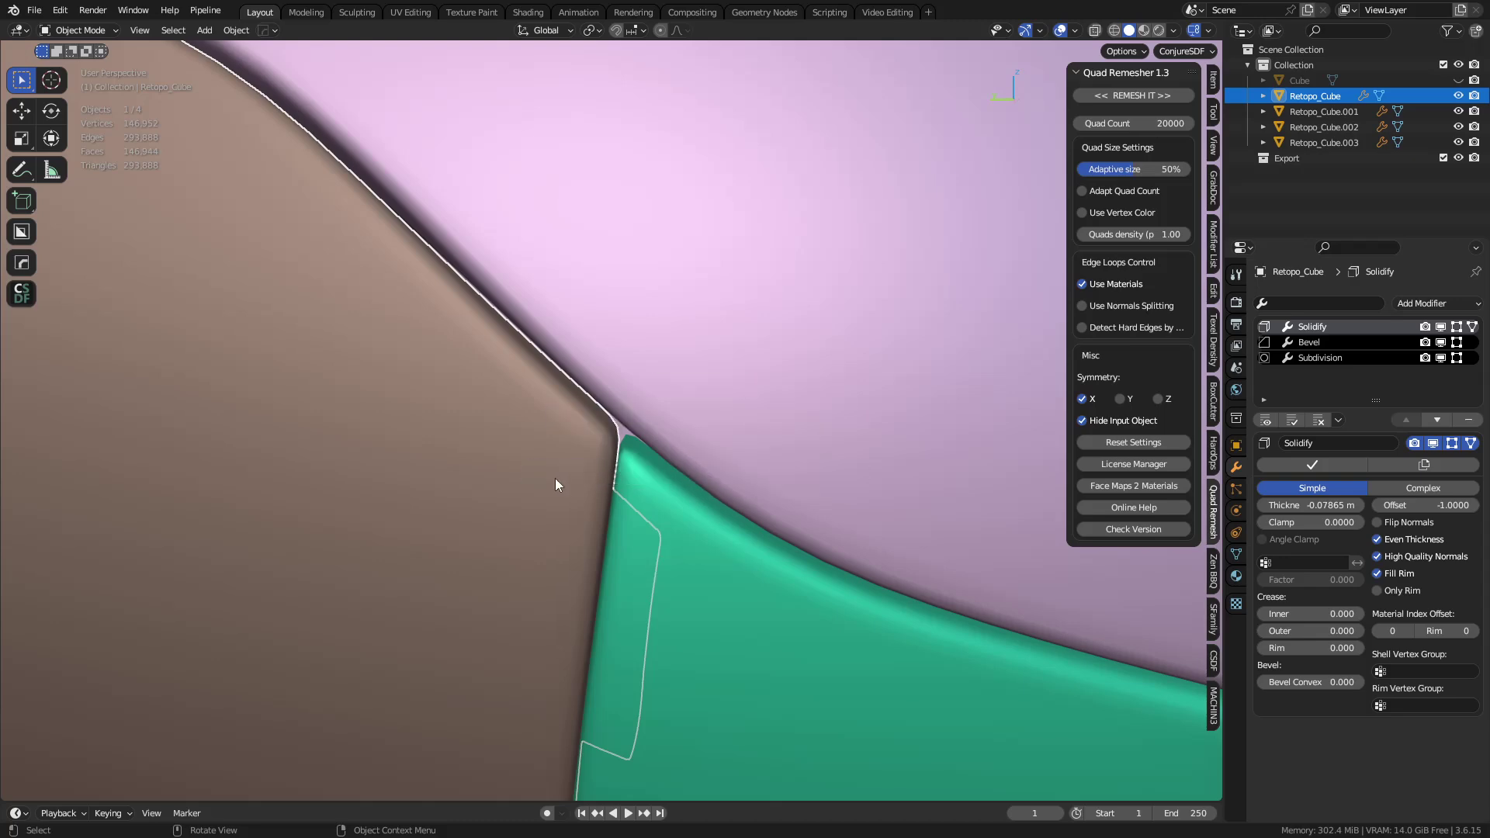
Add a Displace modifier to the brown piece and set its strength to 0.010
scroll(558, 479, "down", 3)
key("alt+a")
scroll(574, 487, "down", 2)
middle_click_drag(574, 486, 310, 485, "shift")
middle_click_drag(311, 485, 745, 436)
middle_click_drag(460, 394, 683, 380)
middle_click_drag(683, 381, 515, 413, "shift")
key("a")
left_click(638, 403)
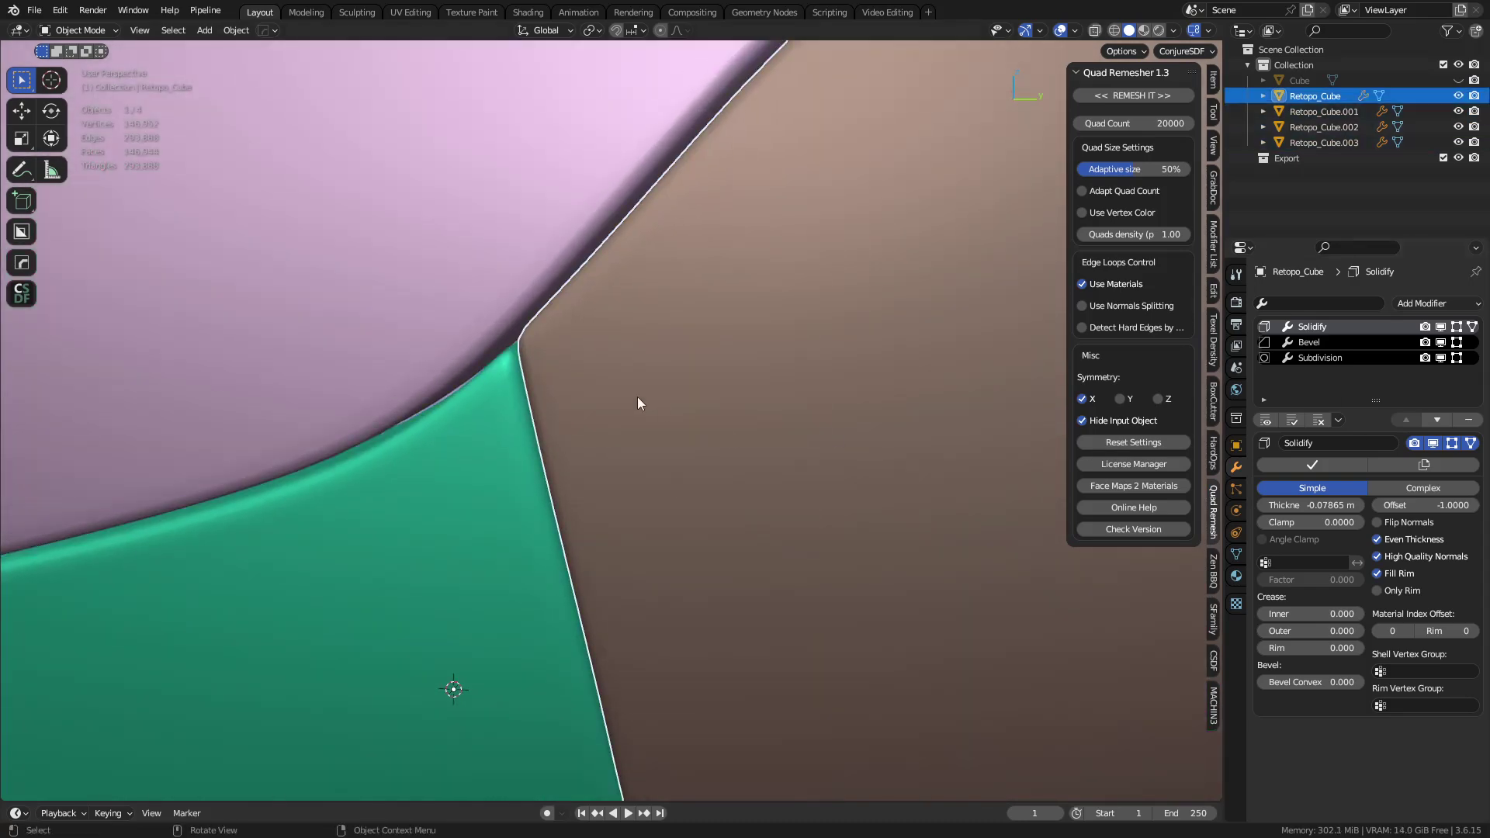
left_click(1441, 304)
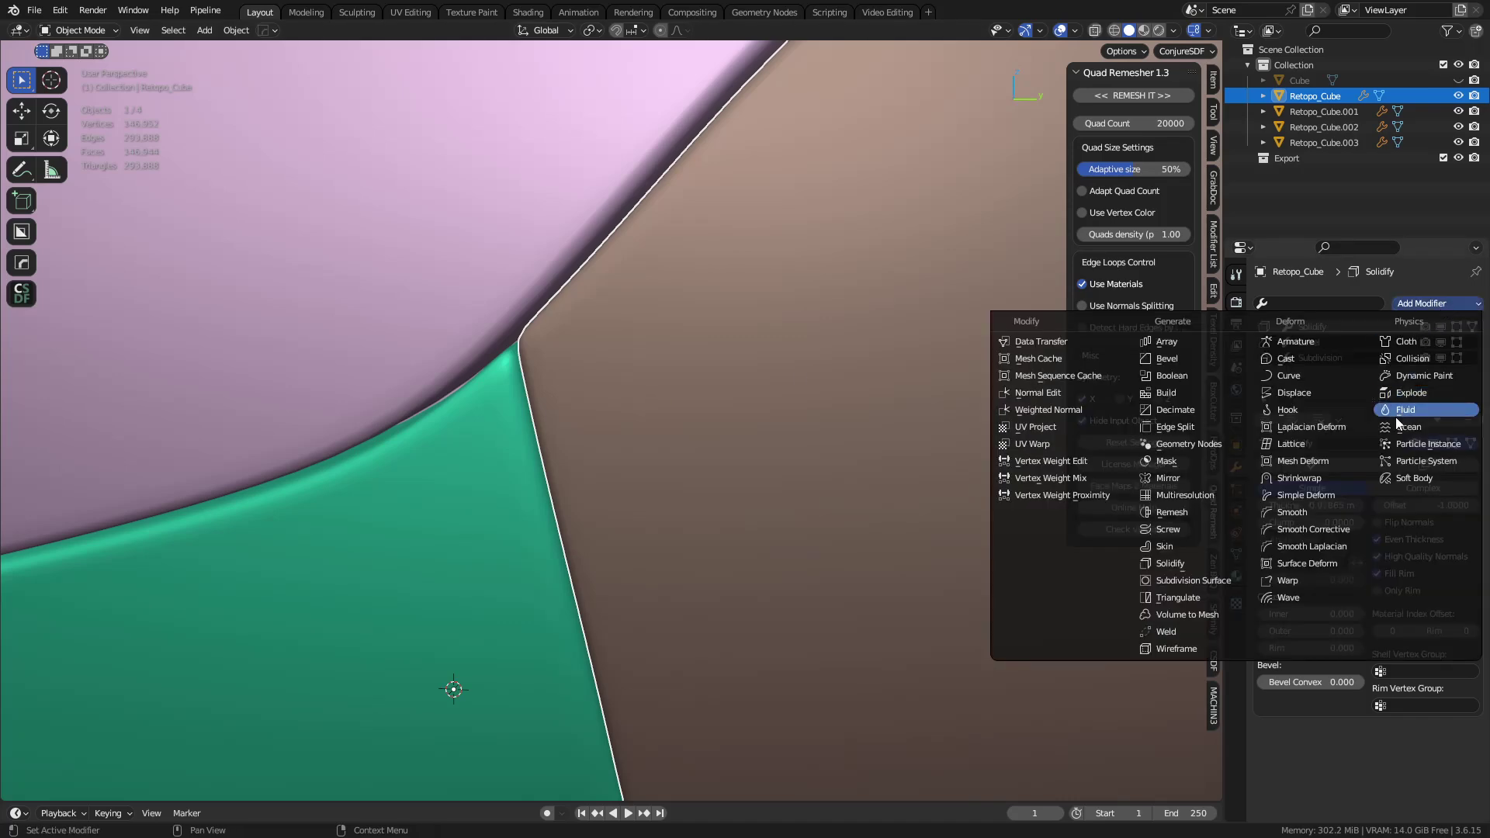
left_click(1335, 394)
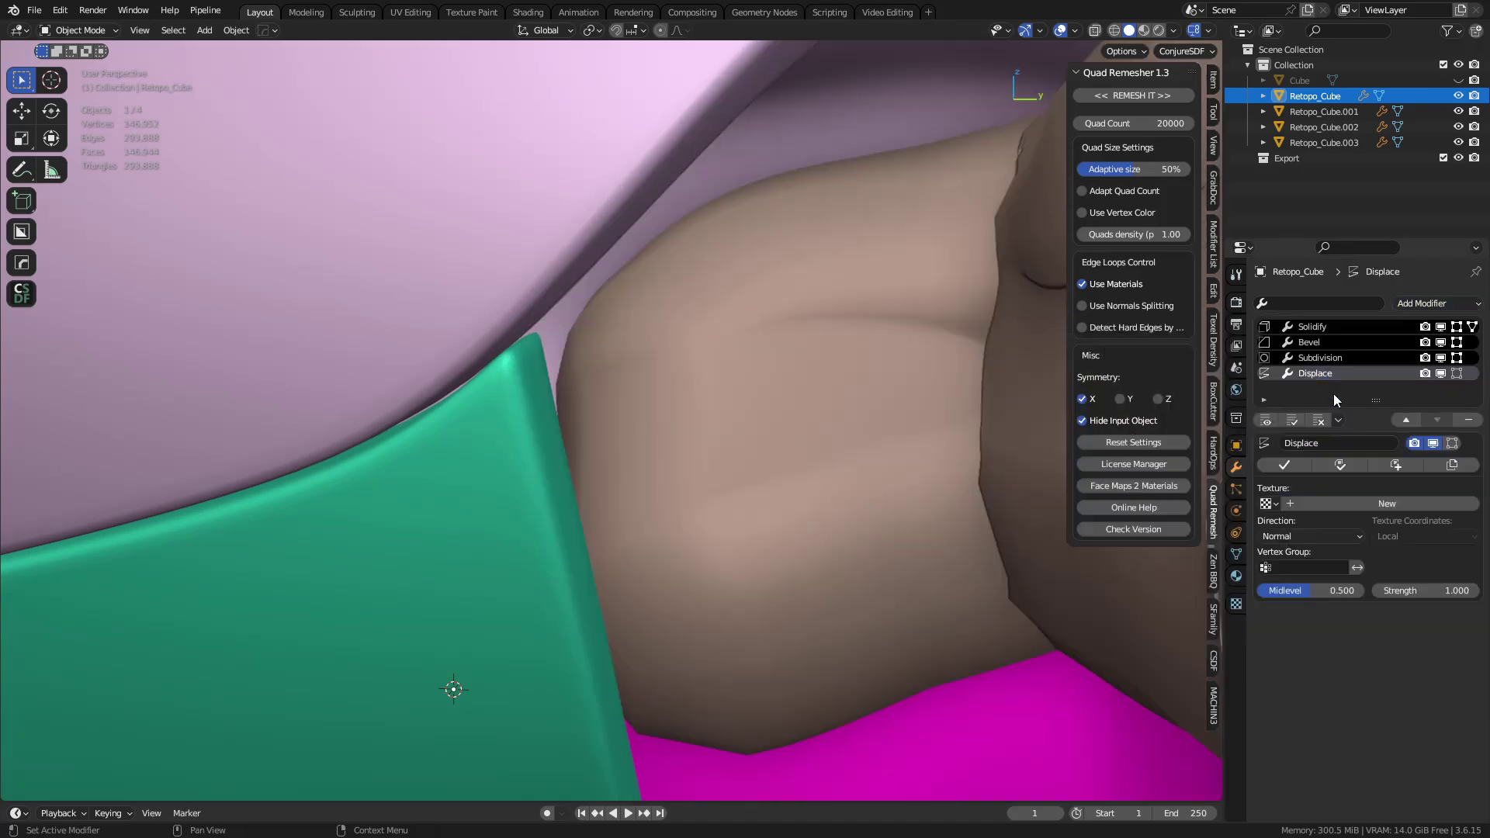
left_click_drag(1438, 594, 1322, 591)
Copy the brown piece's modifiers, including Displace, to all the other pieces and inspect the closed seams
middle_click_drag(601, 416, 725, 485)
key("a")
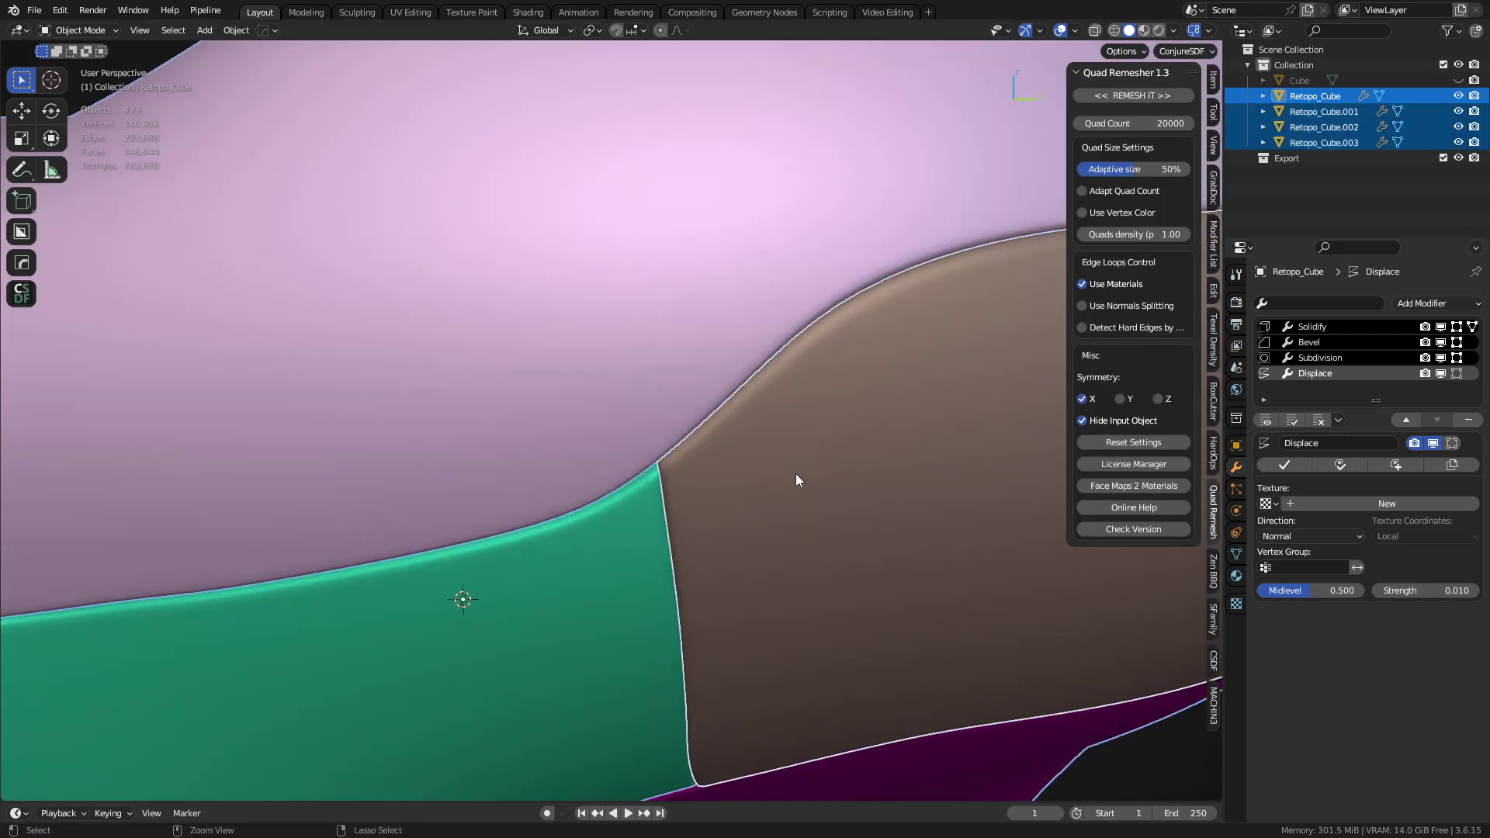
key("ctrl+l")
left_click(795, 475)
middle_click_drag(755, 498, 1477, 402)
middle_click_drag(1380, 384, 745, 409)
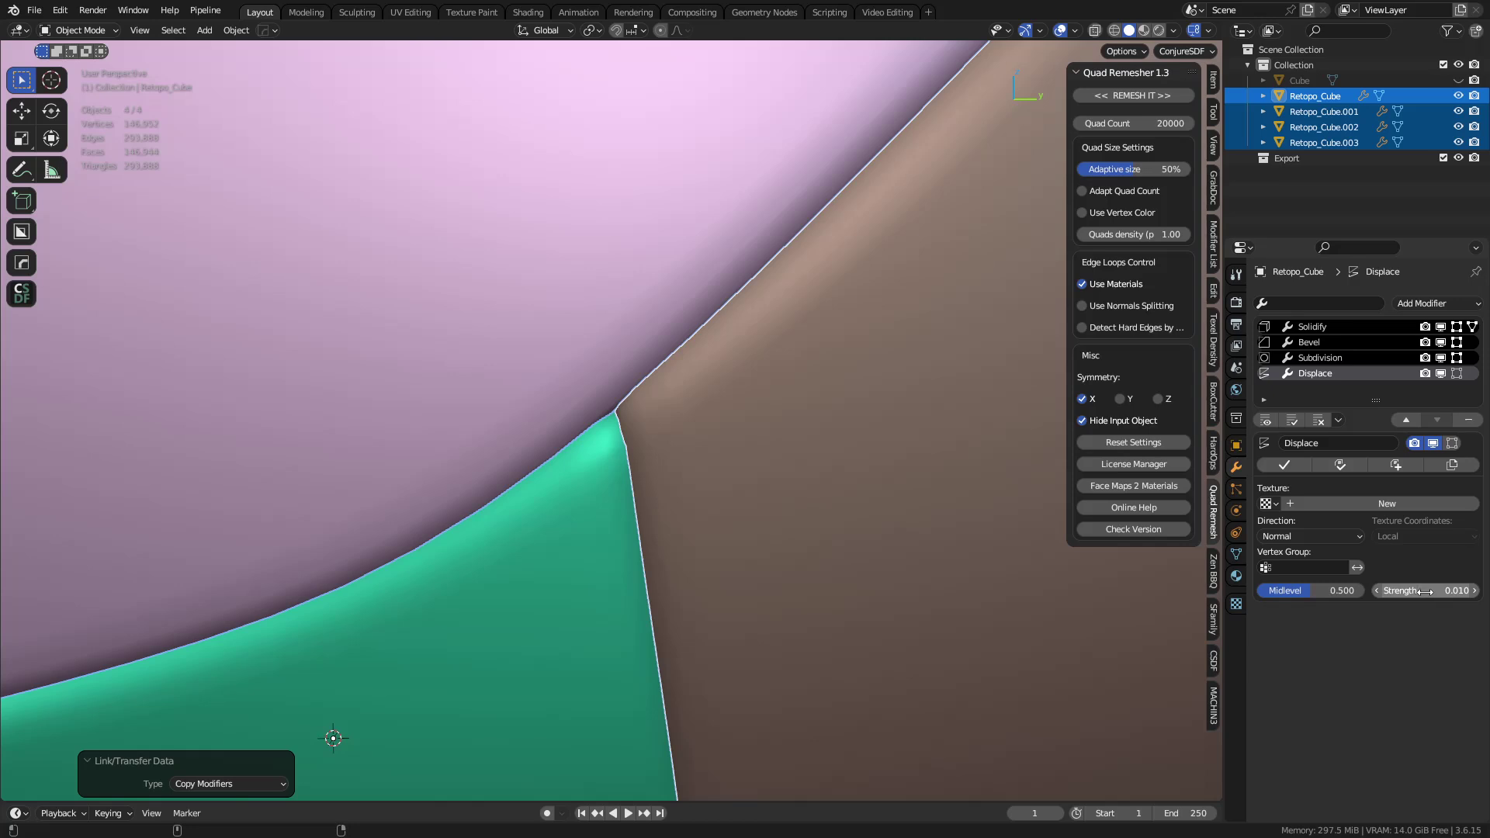
Set the angle limit of the green piece's Bevel modifier to 80° and deselect everything
left_click_drag(1425, 592, 1425, 591)
key("alt+a")
mouse_move(828, 497)
middle_mouse_down()
mouse_move(757, 479)
mouse_move(723, 377)
mouse_move(539, 407)
mouse_move(649, 502)
mouse_move(682, 444)
mouse_move(789, 462)
mouse_move(659, 500)
mouse_move(781, 458)
middle_mouse_up()
left_click(728, 488)
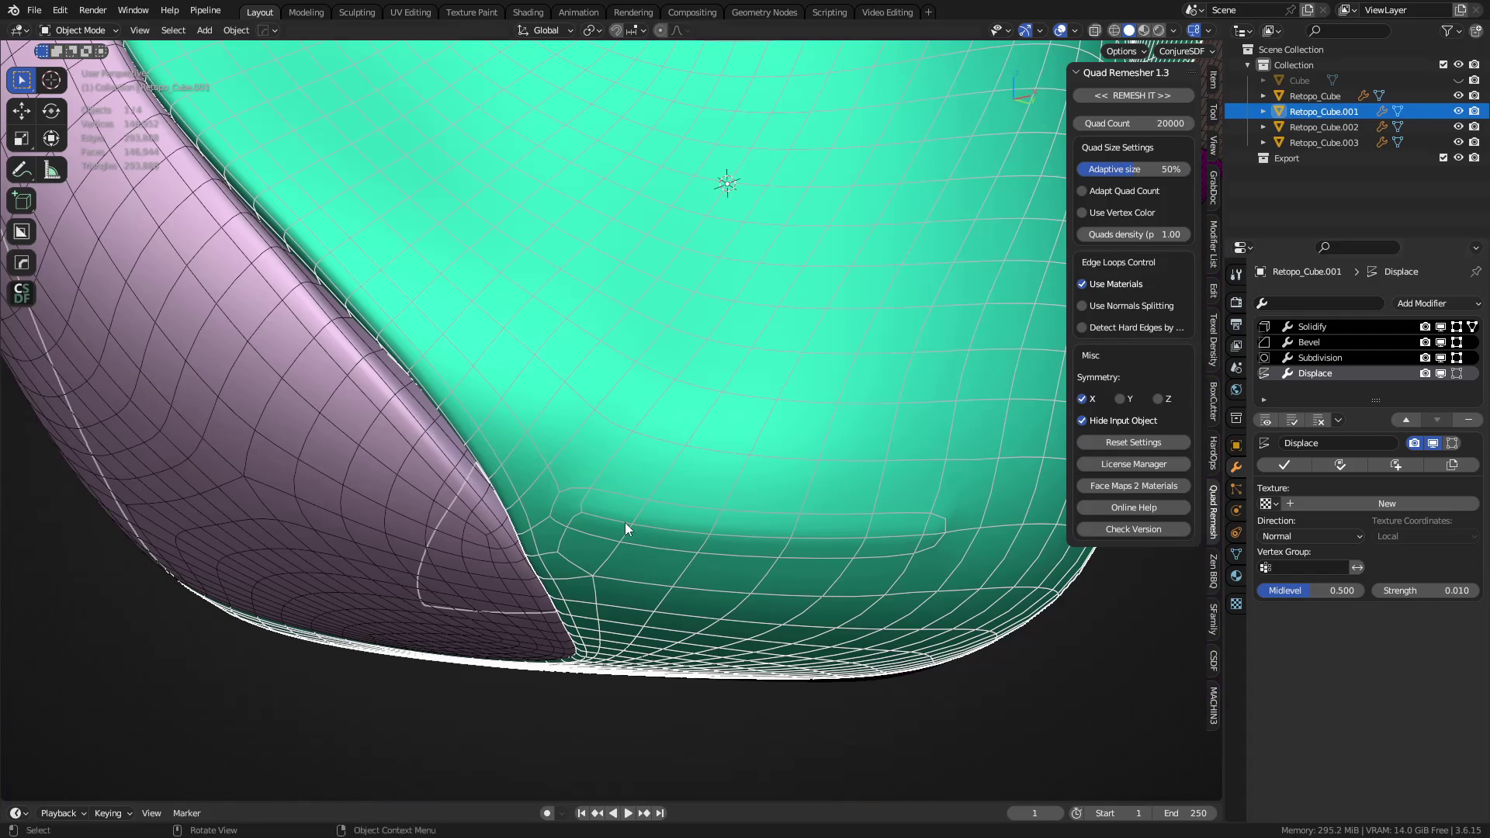
left_click(1331, 346)
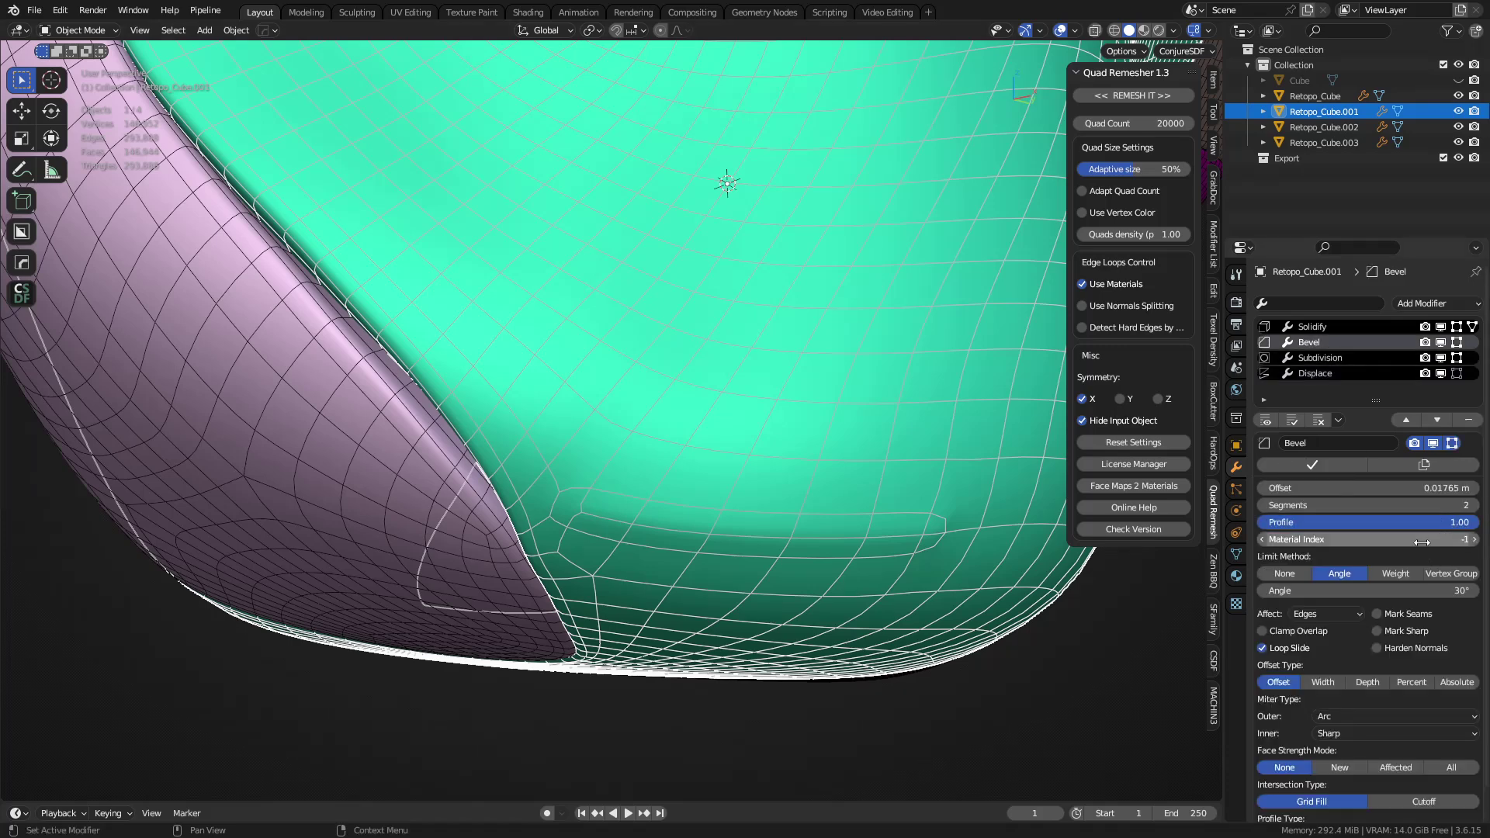
left_click(1432, 587)
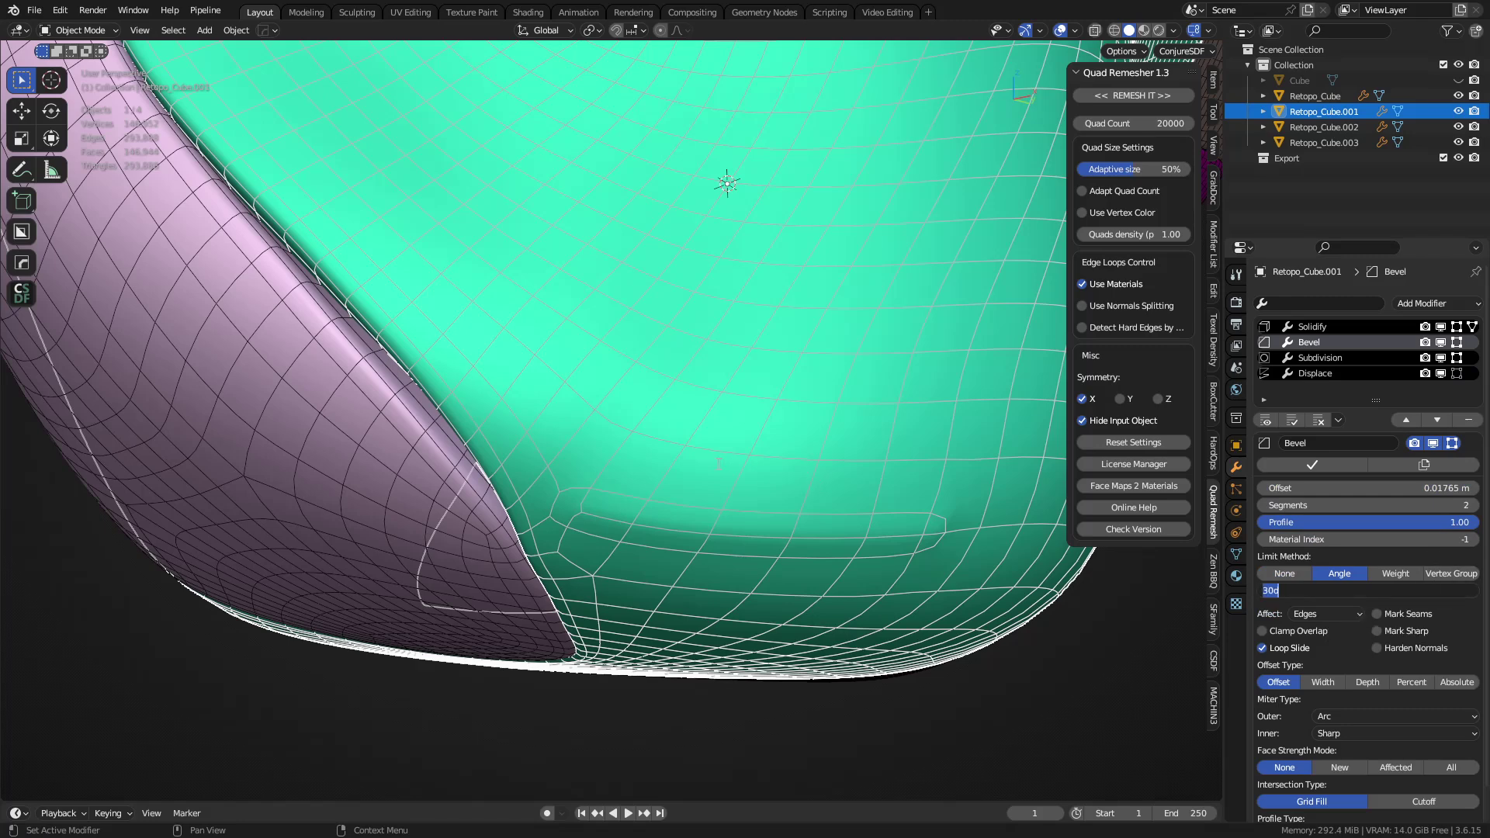
key("Return")
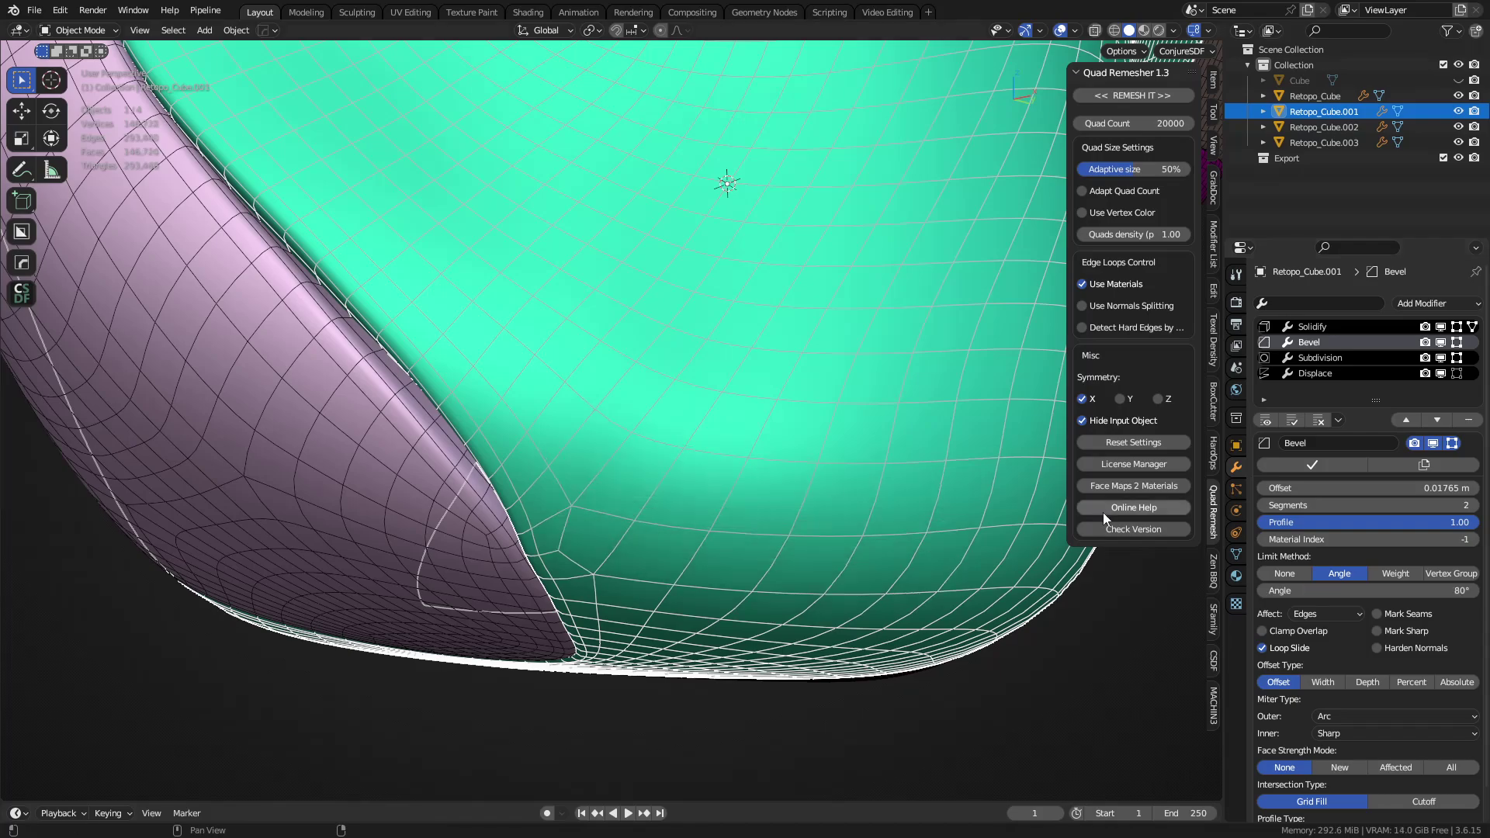
middle_click_drag(580, 392, 627, 366)
key("ctrl+l")
left_click(627, 366)
key("ctrl+Tab")
left_click(519, 374)
key("a")
key("alt+a")
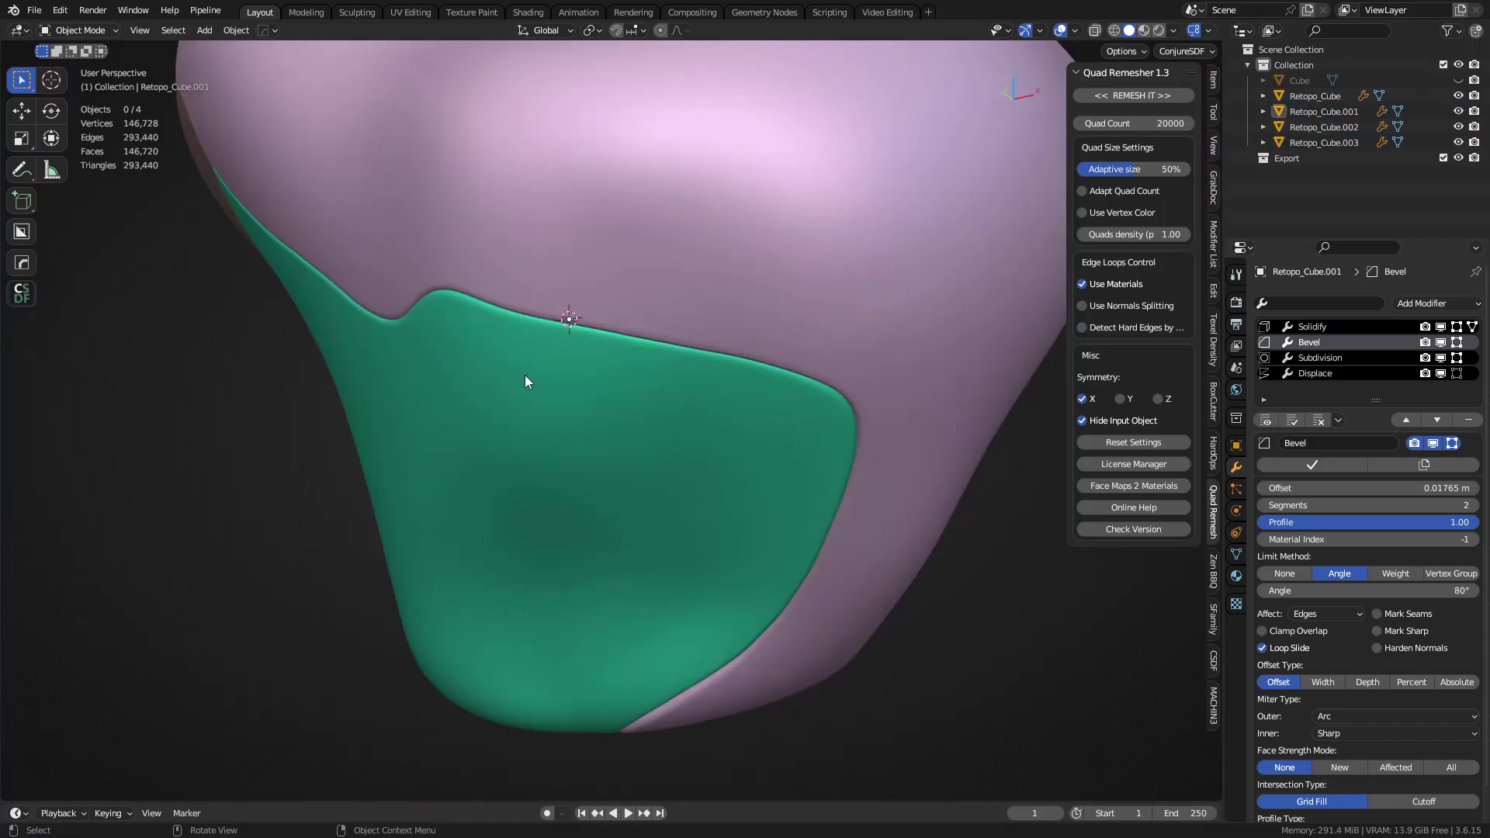
Isolate the green piece, try the Only Rim option of its Solidify modifier, and leave the isolated view
scroll(524, 375, "down", 3)
middle_click_drag(523, 375, 614, 347)
middle_click_drag(442, 350, 721, 419, "shift")
left_click(604, 428)
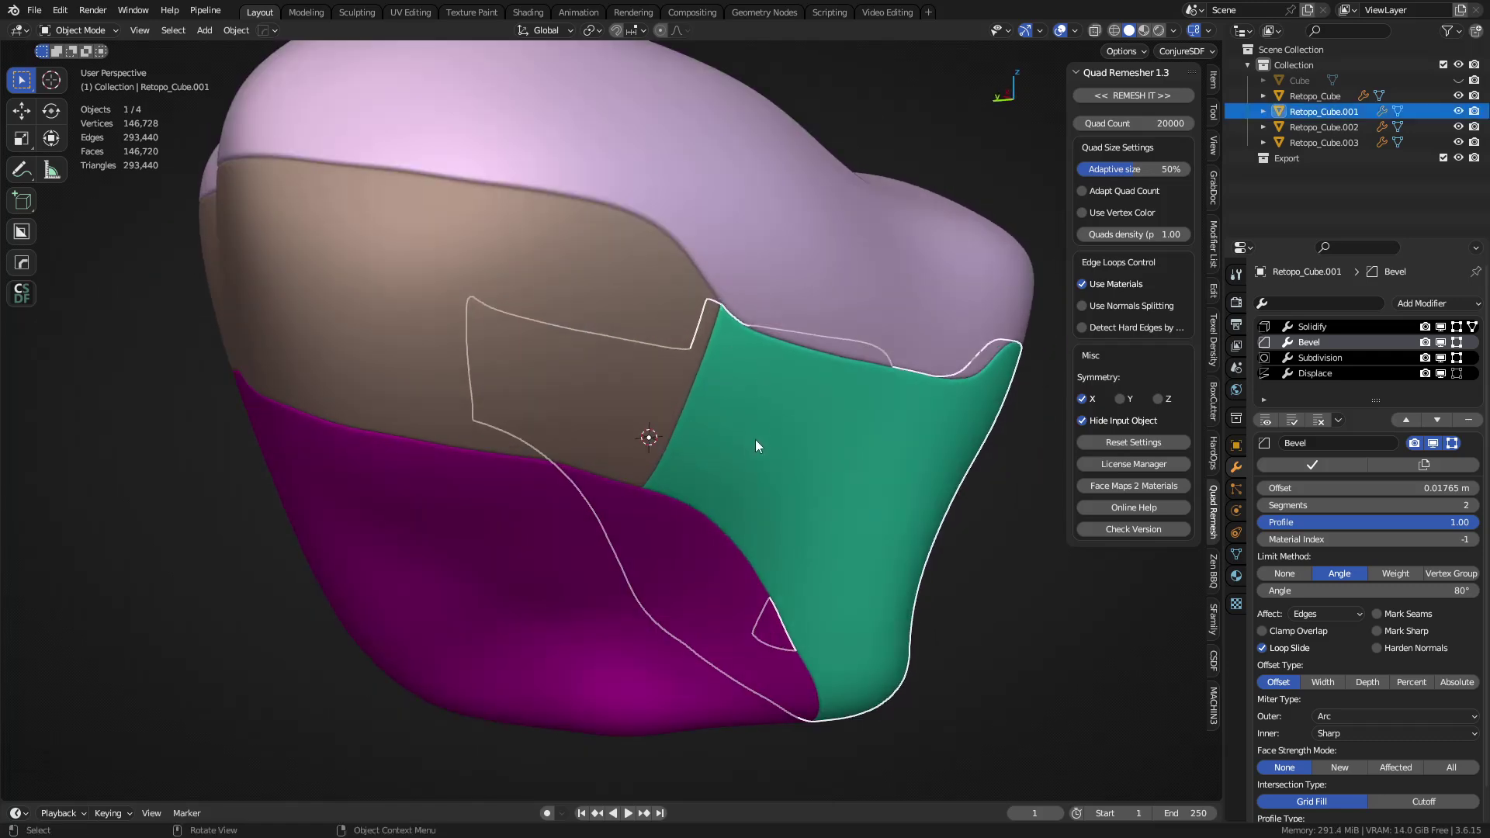
key("KP_Divide")
middle_click_drag(831, 453, 1032, 450)
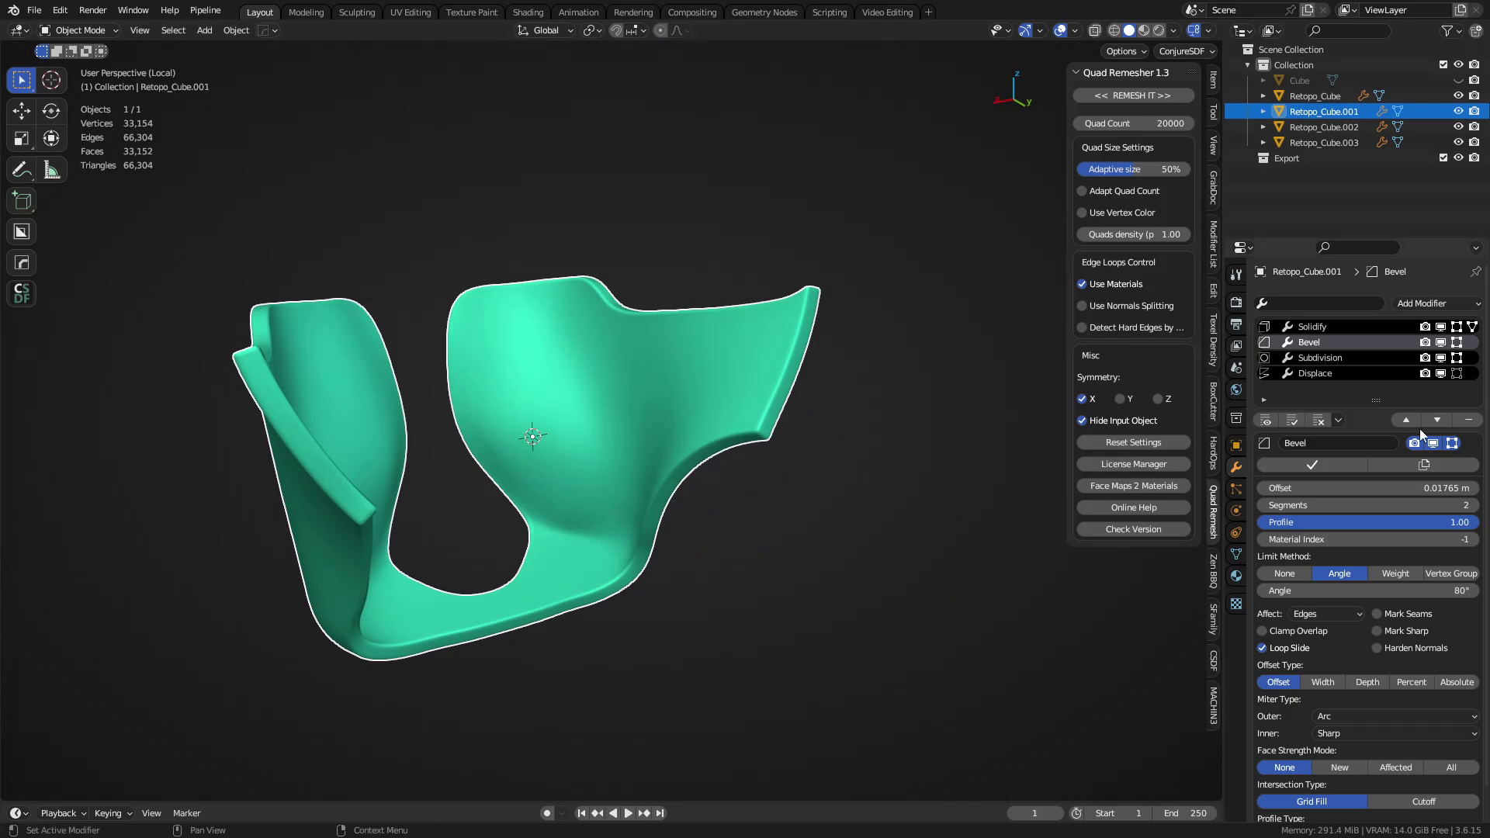
left_click(1358, 326)
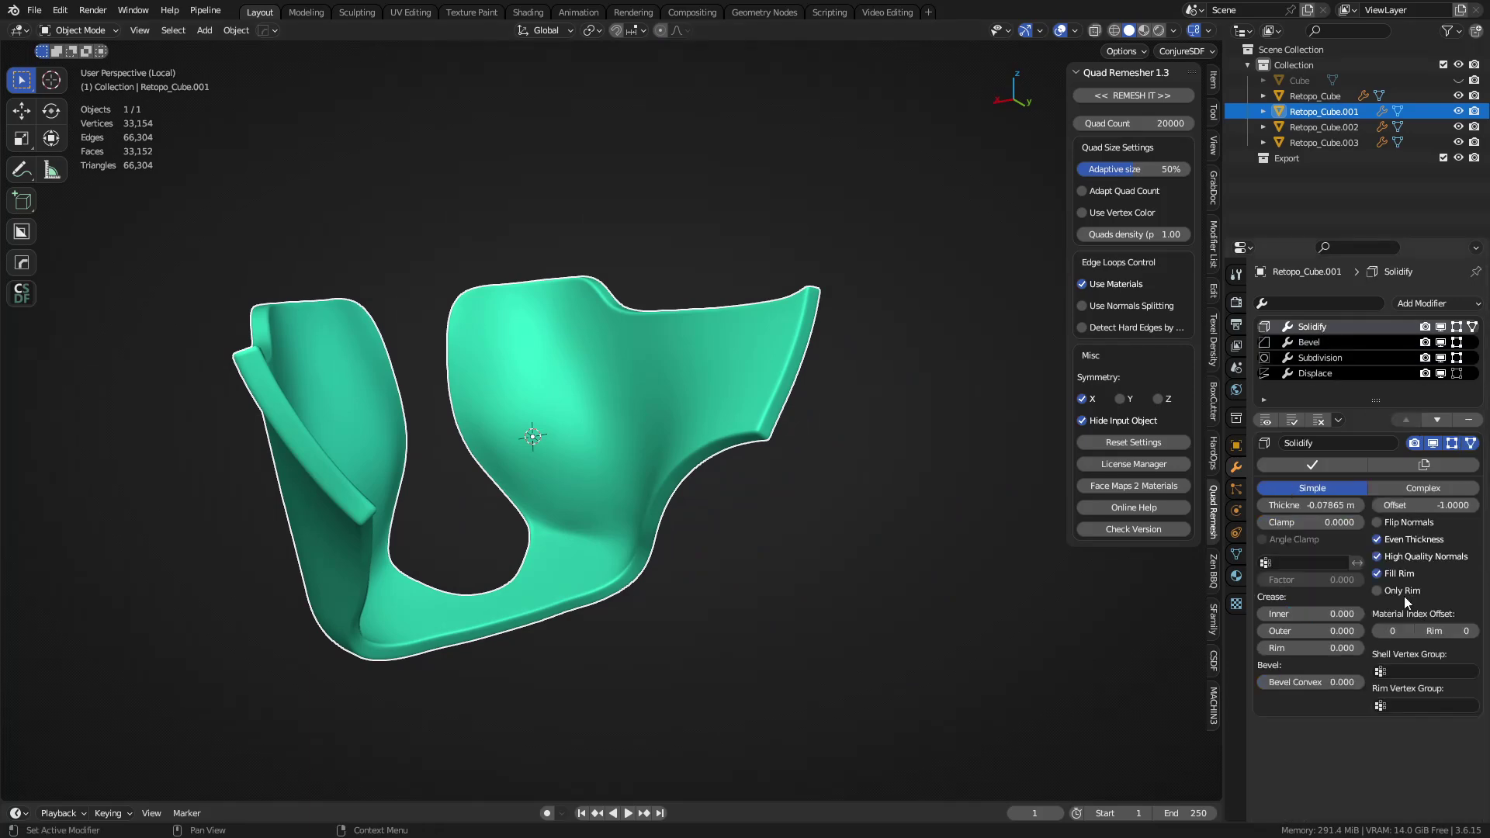
left_click(1379, 591)
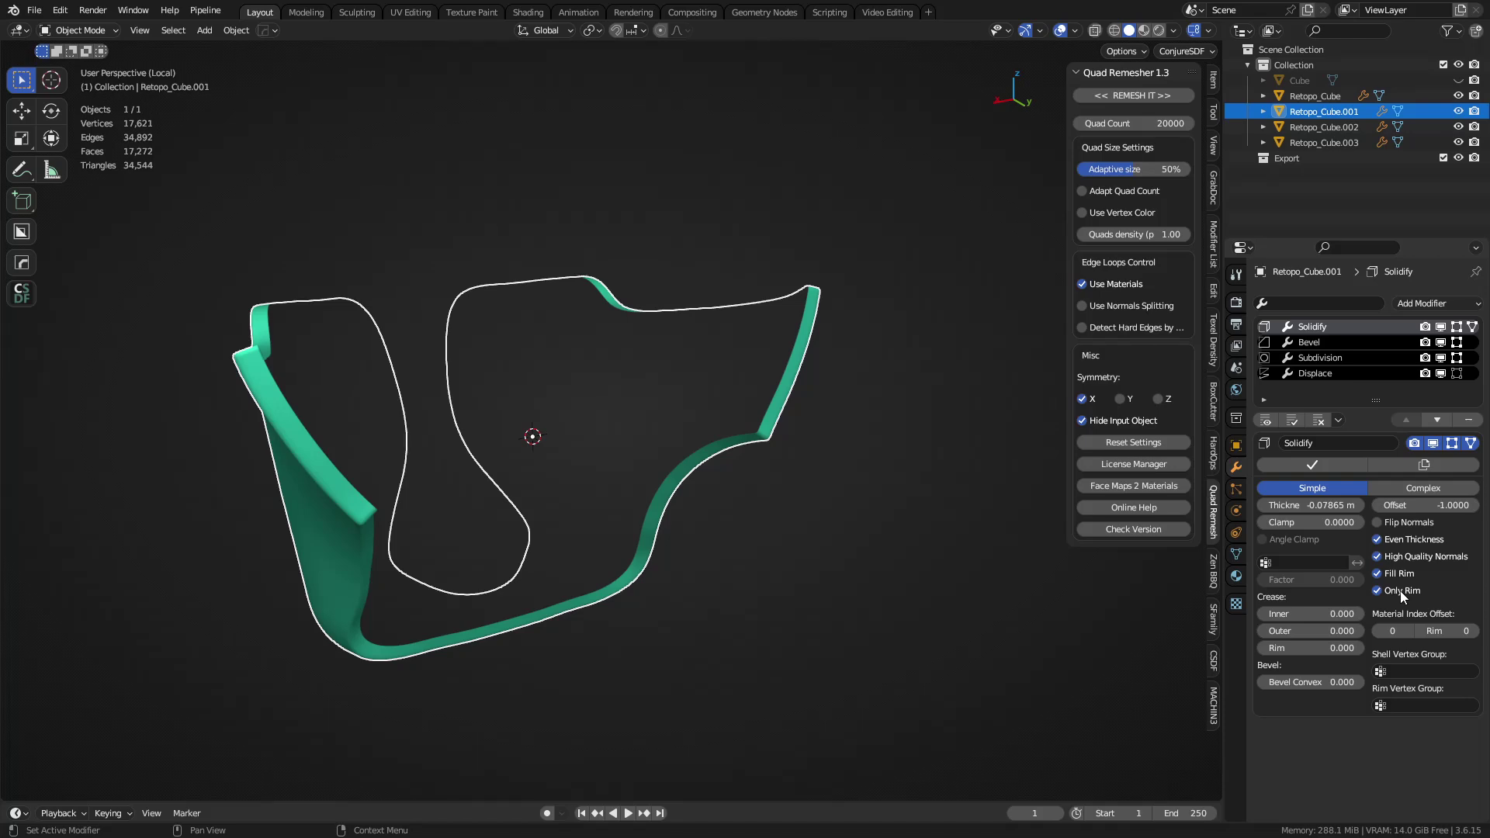
left_click(1400, 590)
left_click(1400, 590)
left_click(1400, 590)
key("KP_Divide")
Pull individual pieces, including the magenta one, away from the form to check their separation, cancelling each move
middle_click_drag(841, 488, 630, 463)
key("g")
right_click(762, 490)
left_click(580, 313)
key("g")
right_click(469, 231)
left_click(432, 393)
left_click(430, 515)
key("g")
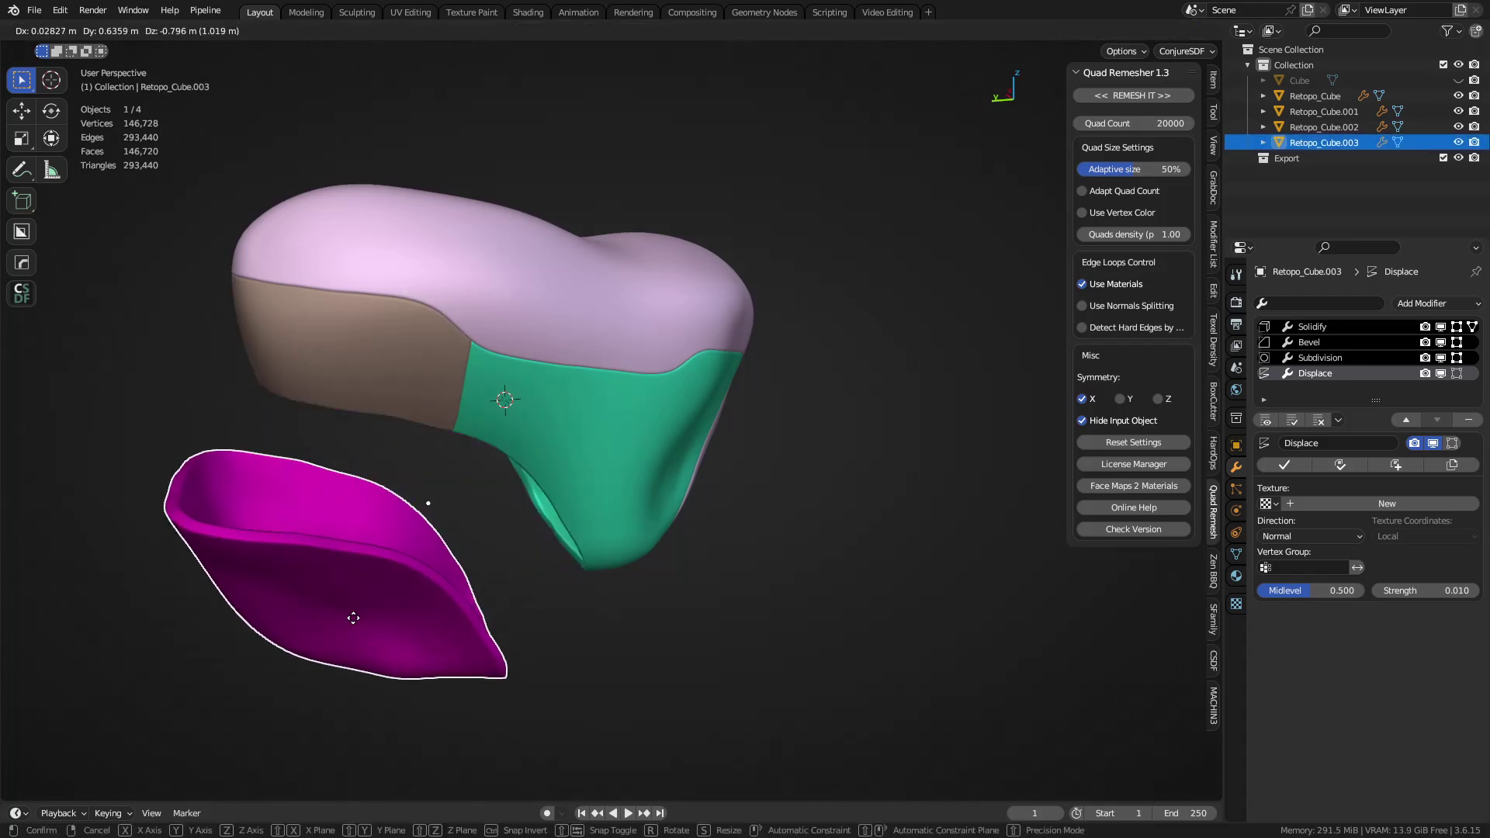
right_click(278, 726)
key("a")
key("a")
Examine the smooth surface of the pink piece and its seam with the green piece from several angles
middle_click_drag(813, 430, 482, 423)
scroll(482, 423, "up", 2)
middle_click_drag(861, 405, 782, 440, "shift")
middle_click_drag(782, 439, 539, 449)
left_click(681, 323)
middle_click_drag(914, 345, 901, 394, "shift")
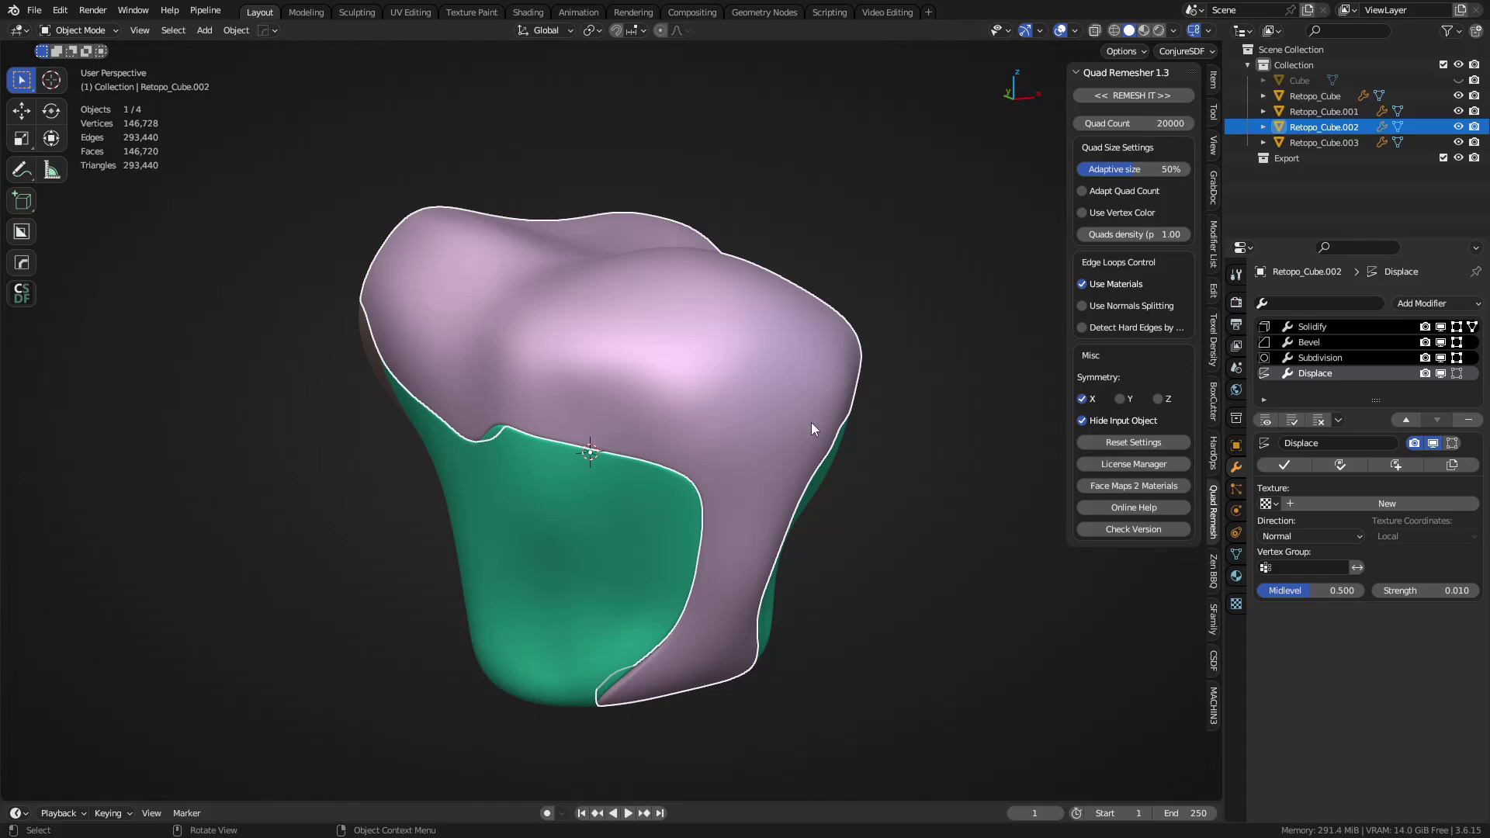
middle_click_drag(655, 394, 659, 401)
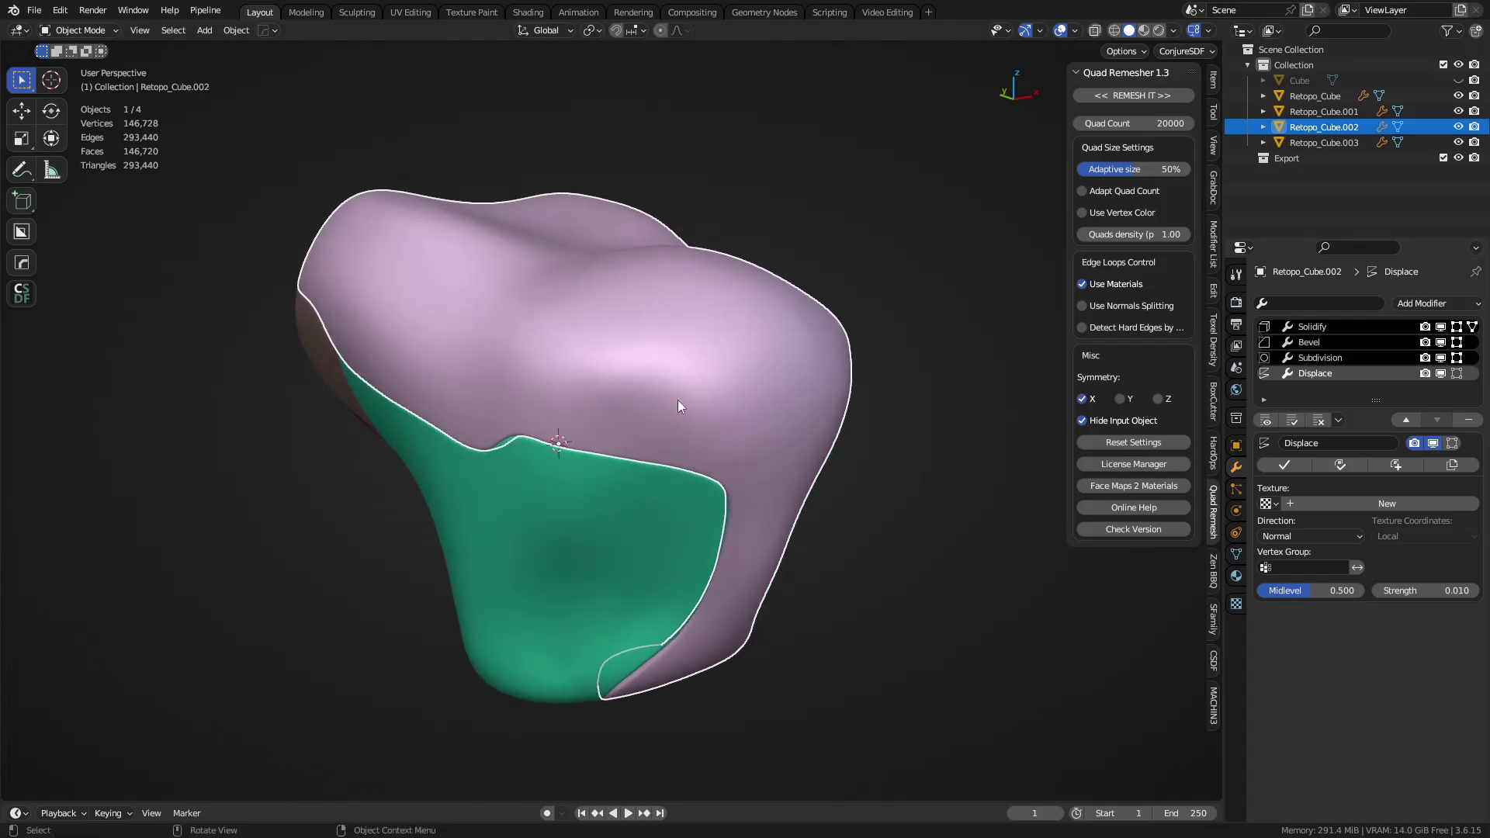
scroll(633, 413, "up", 6)
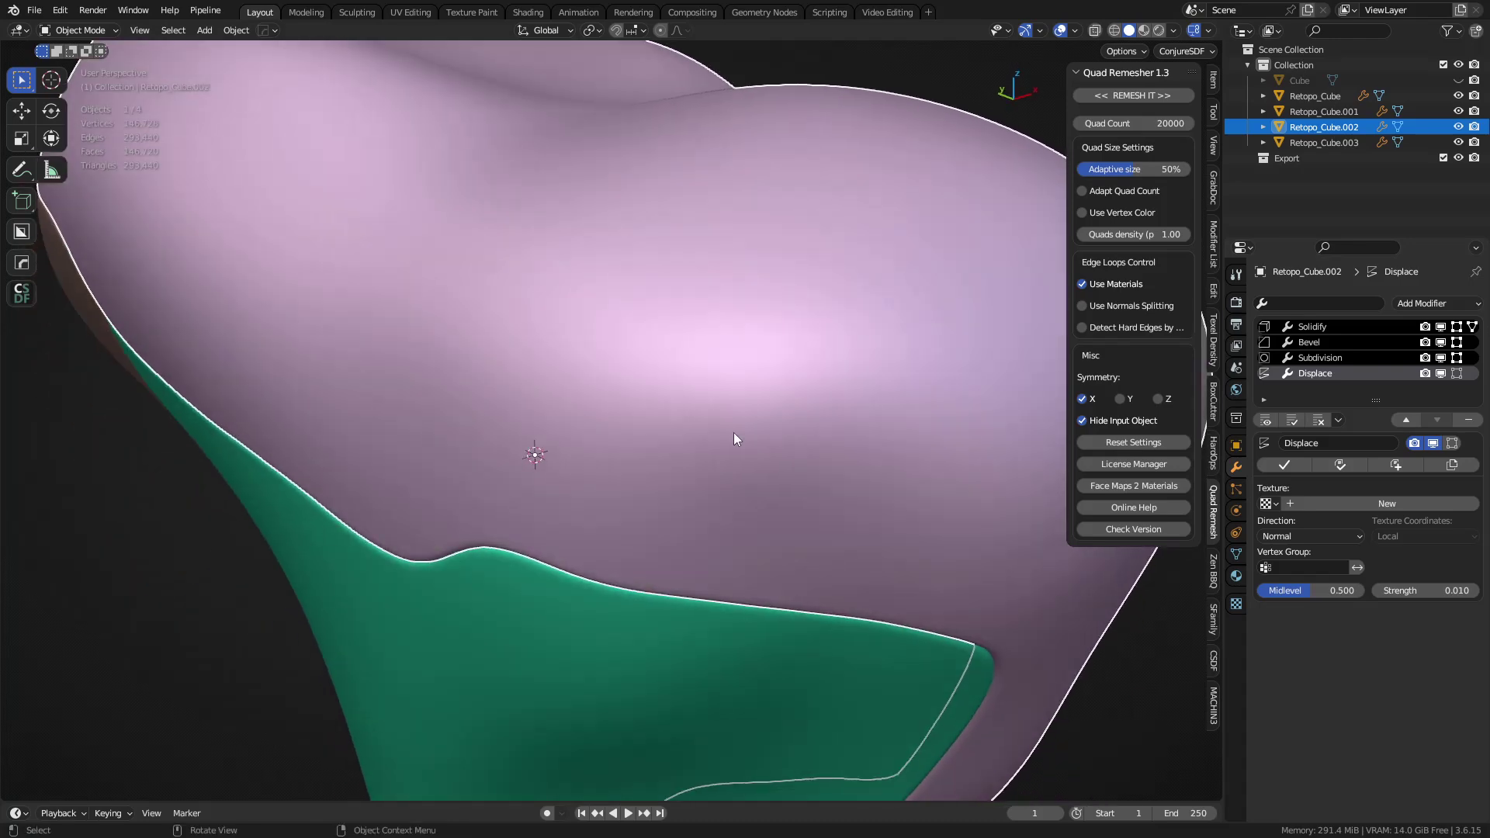
middle_click_drag(692, 387, 688, 405)
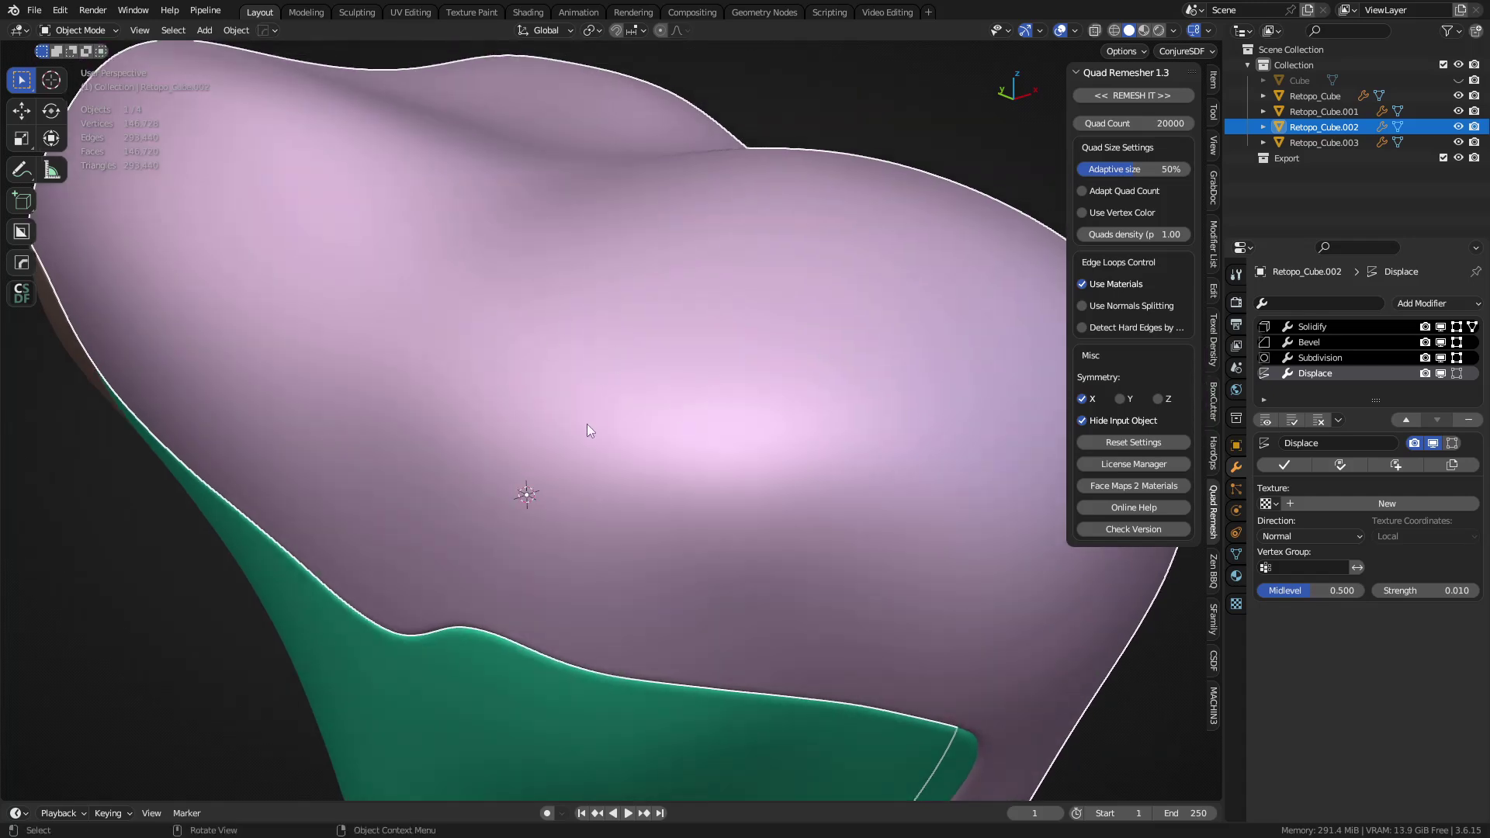
scroll(698, 368, "down", 4)
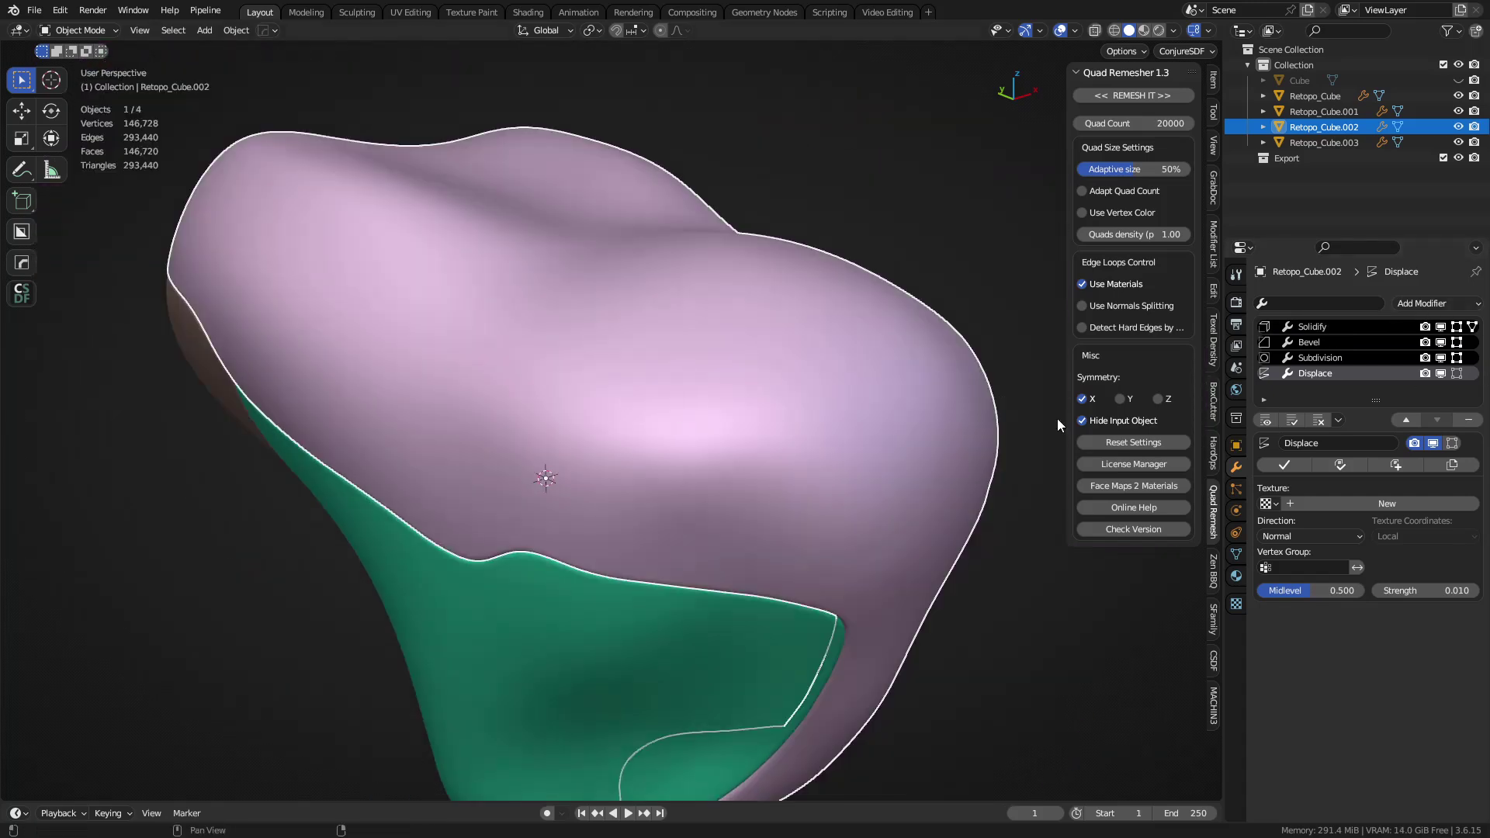
middle_click_drag(677, 479, 746, 427)
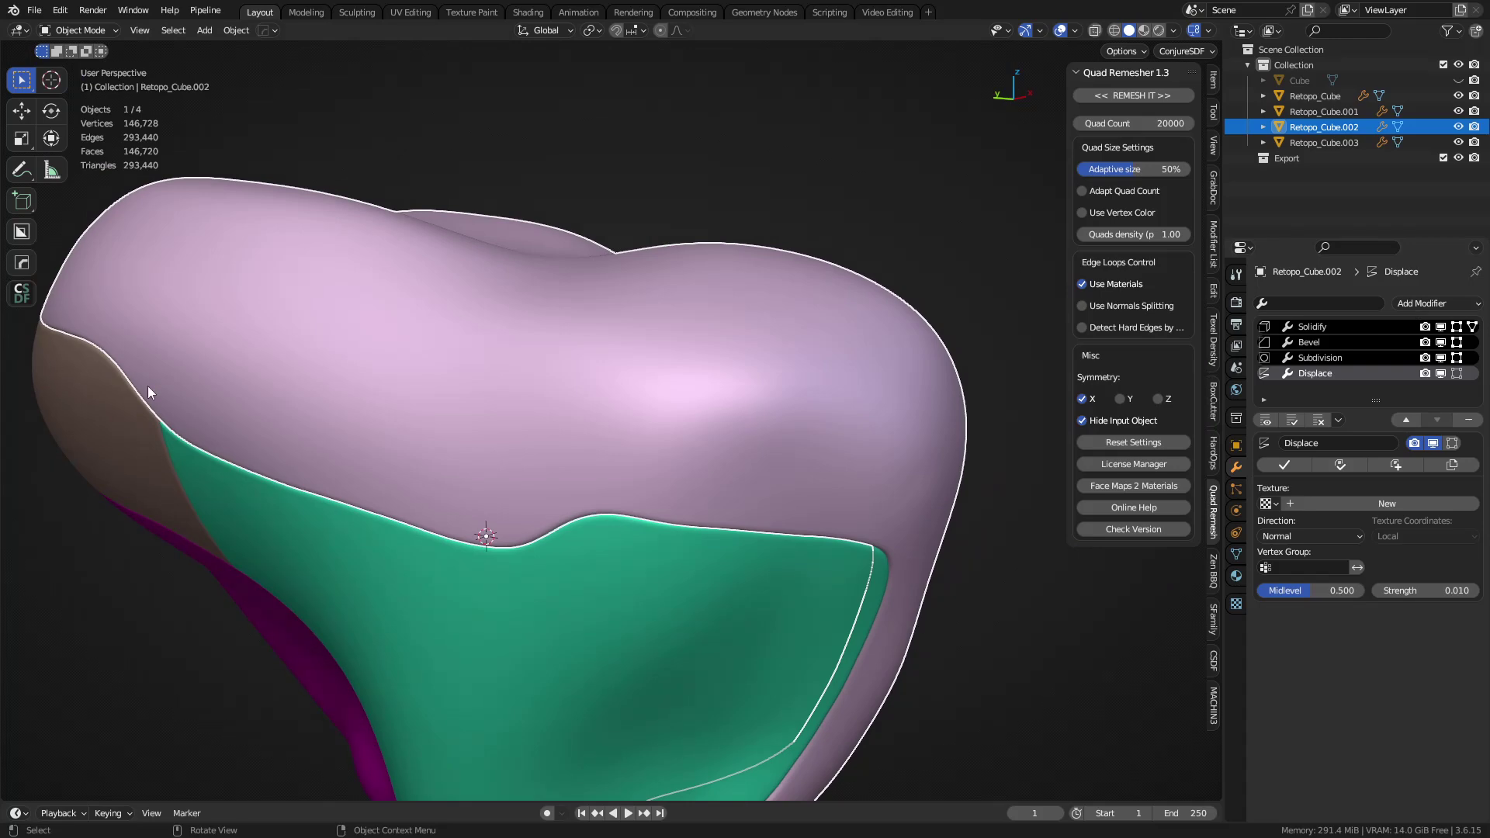
middle_click_drag(790, 607, 846, 576, "shift")
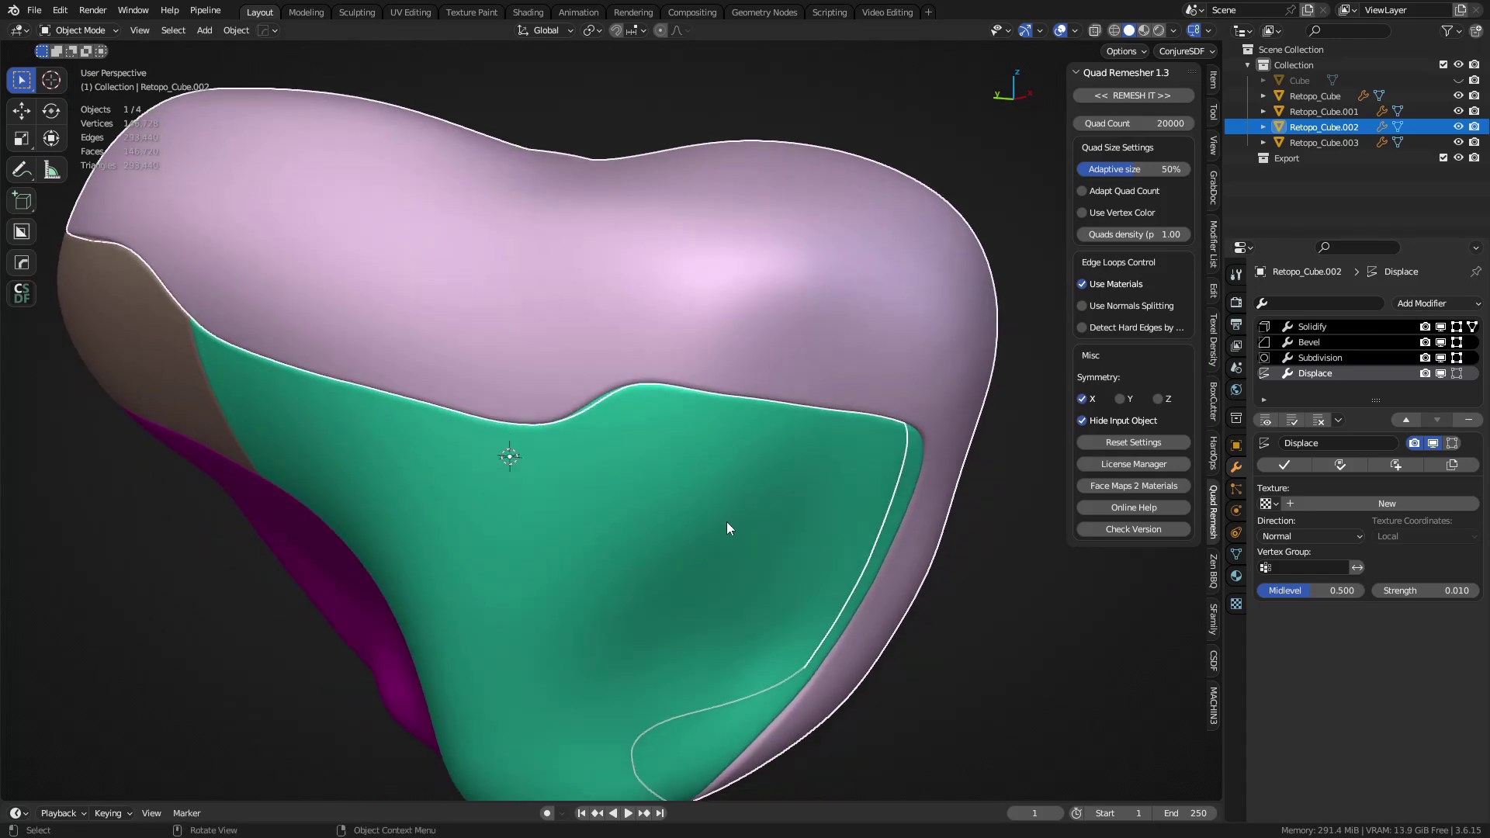
middle_click_drag(681, 498, 745, 548, "shift")
middle_click_drag(610, 484, 635, 498)
key("a")
key("a")
middle_click_drag(738, 404, 675, 419)
Show all pieces in a Single viewport color to check the seams, and return the color mode to Material
key("z")
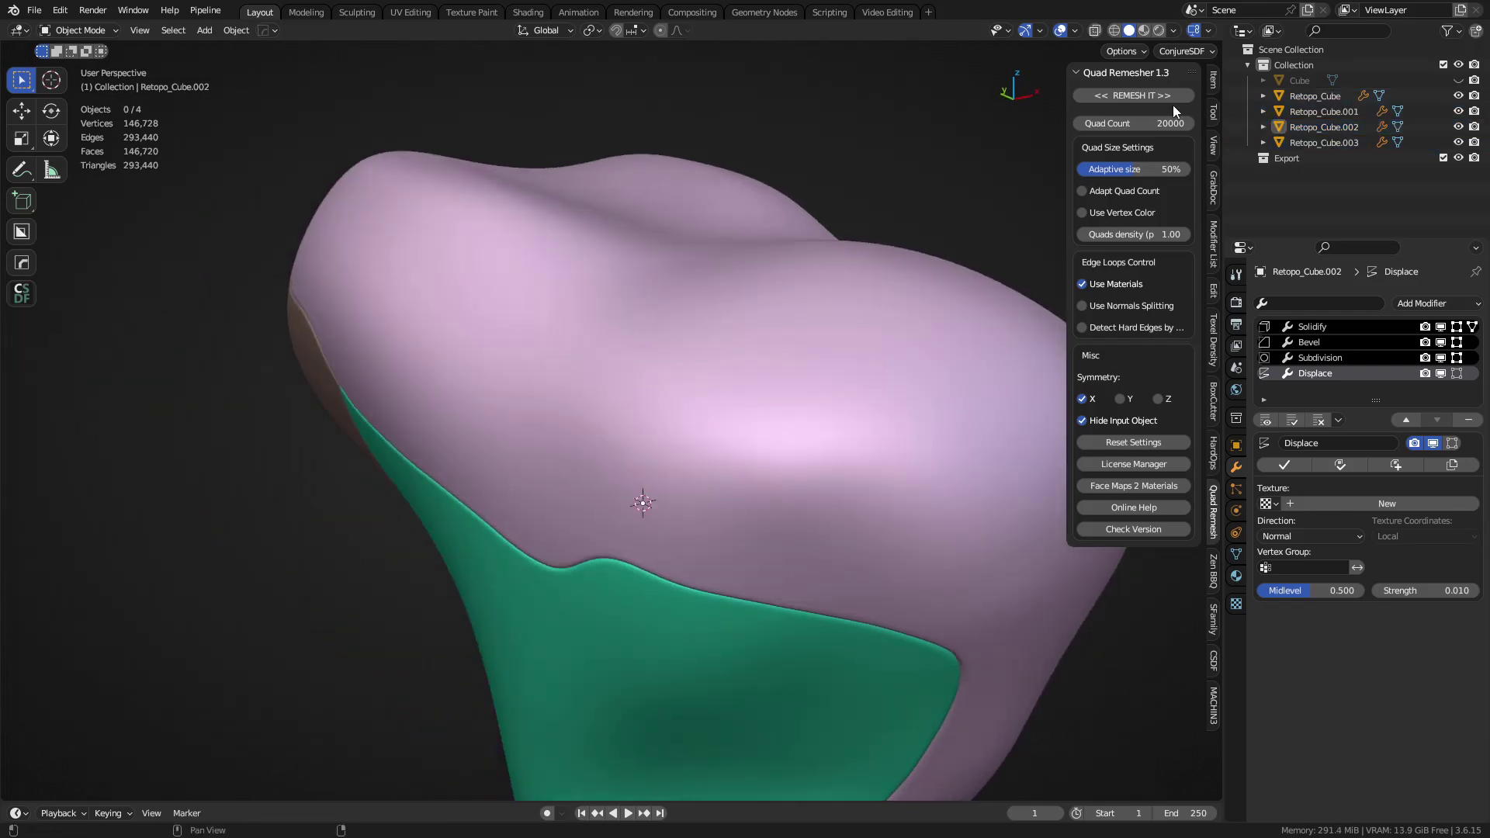
left_click(1173, 30)
left_click(1107, 227)
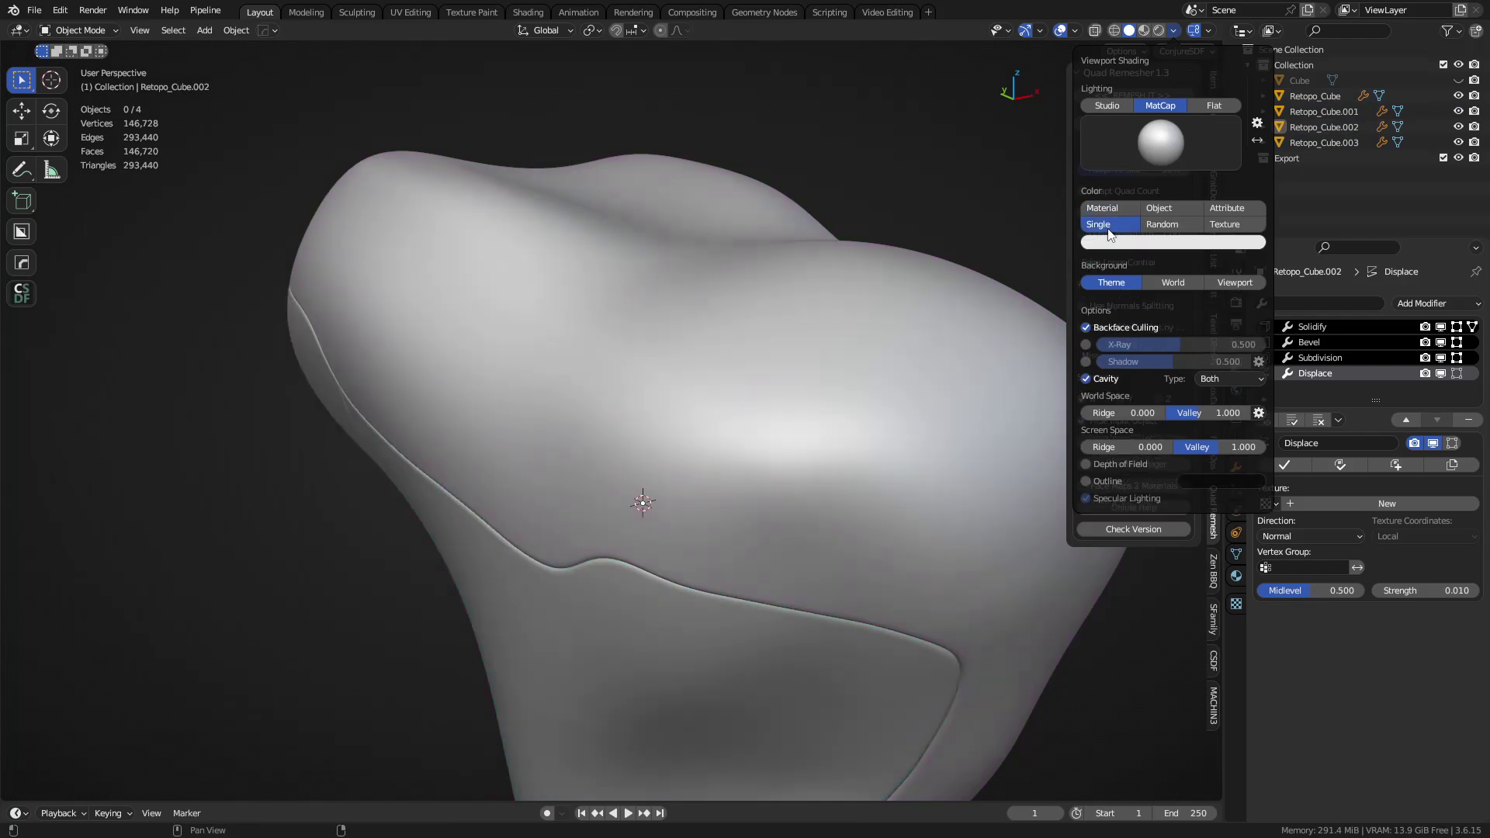
key("a")
key("a")
middle_click_drag(684, 514, 759, 443)
scroll(761, 466, "down", 2)
middle_click_drag(773, 505, 788, 469)
left_click(600, 520)
middle_click_drag(601, 519, 686, 528)
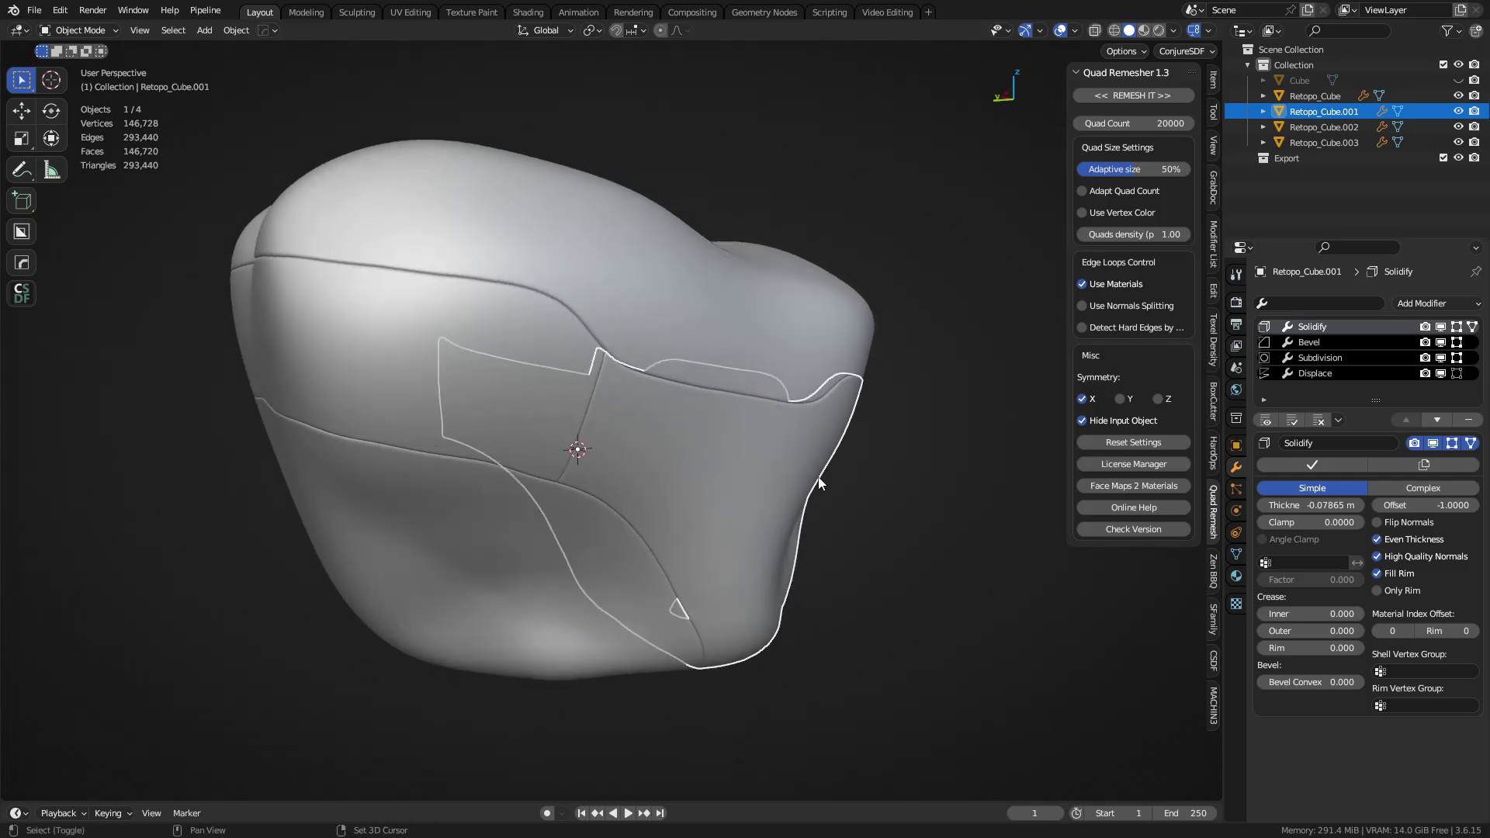
left_click(1172, 31)
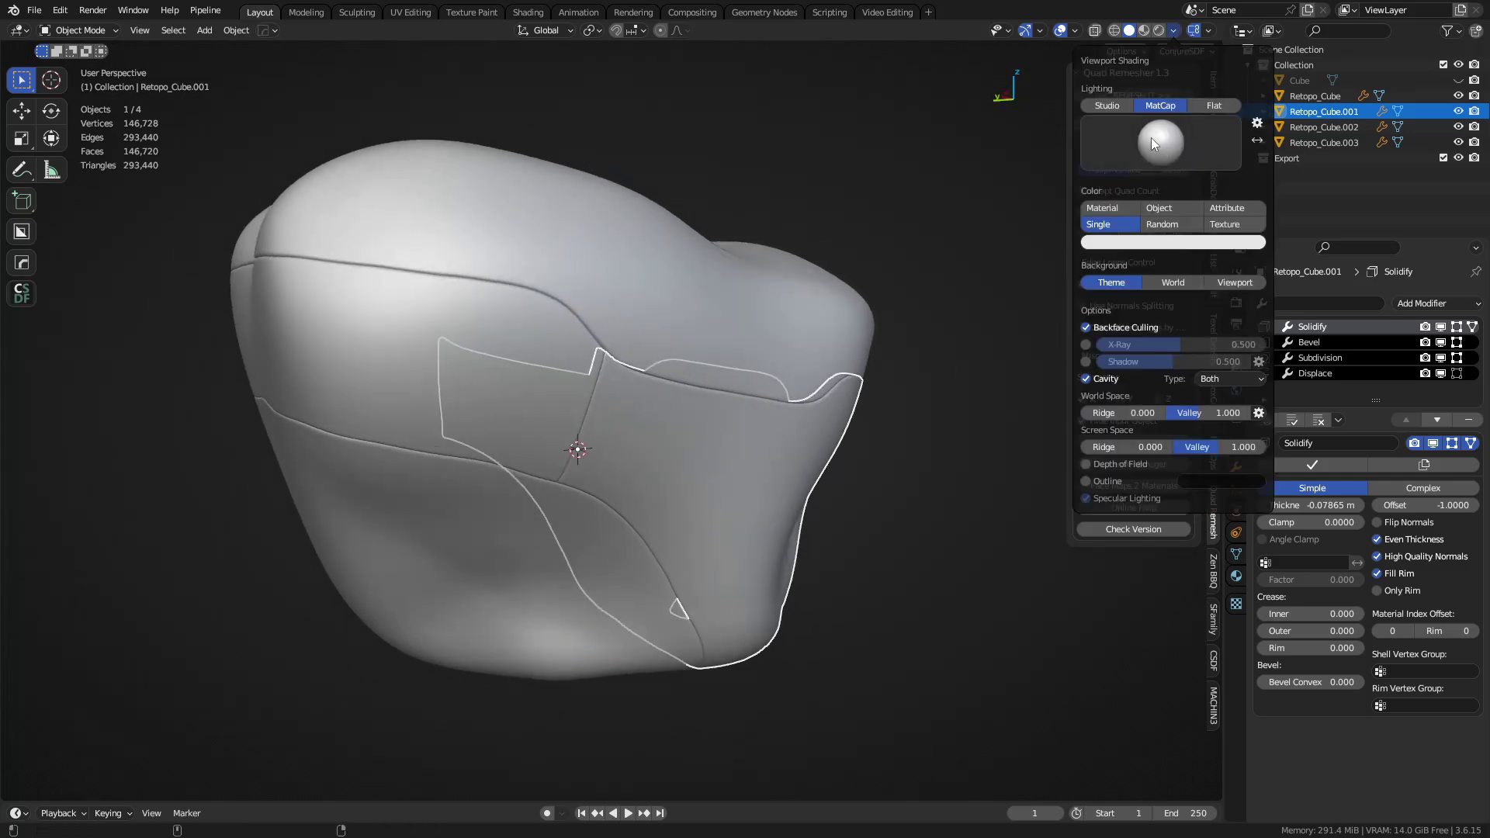
left_click(1095, 207)
key("alt+a")
Change the viewport display color of the brown piece's material to dark grey
left_click(593, 426)
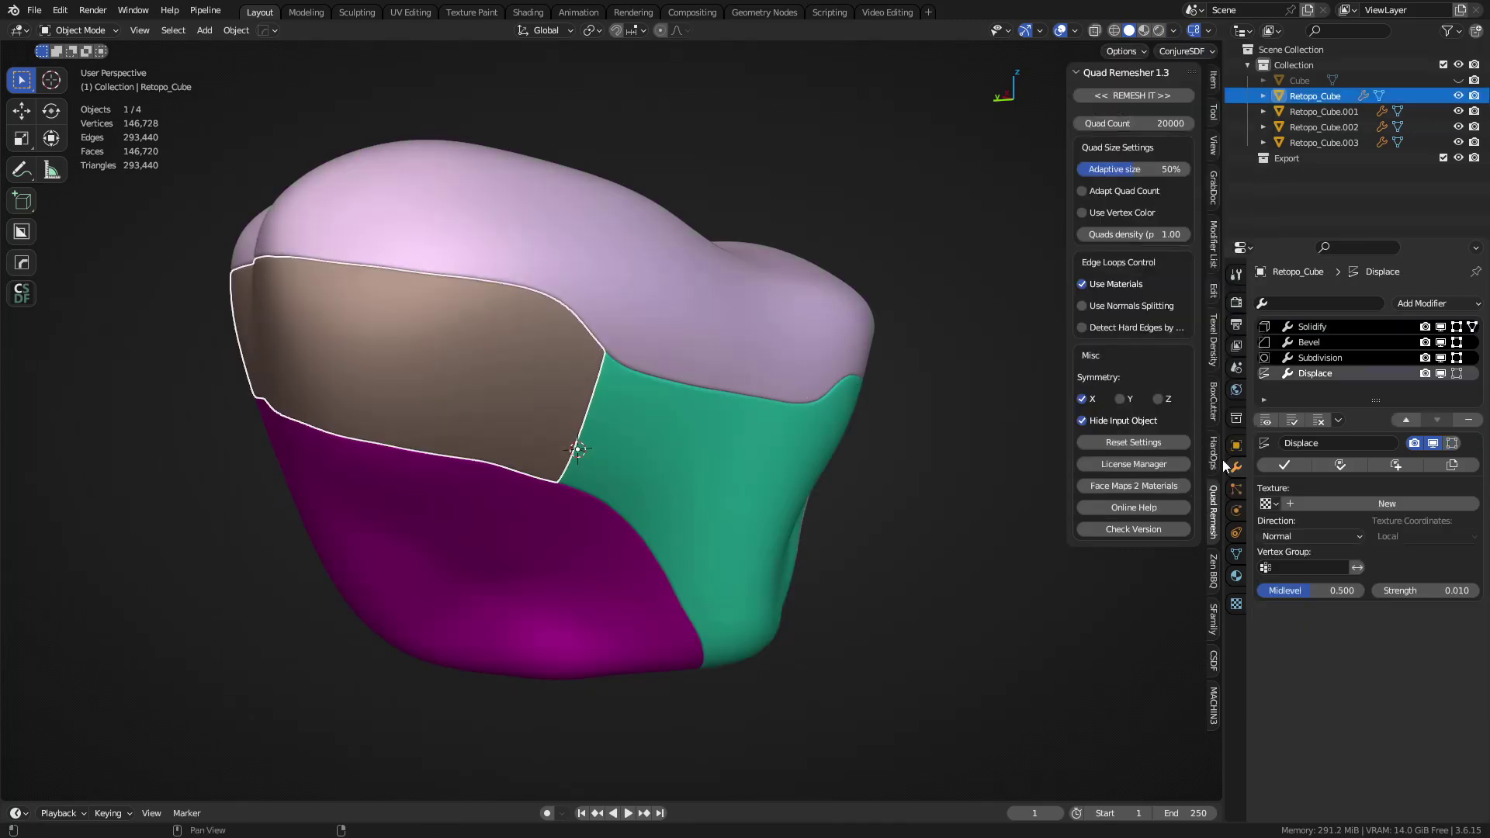
left_click(1236, 576)
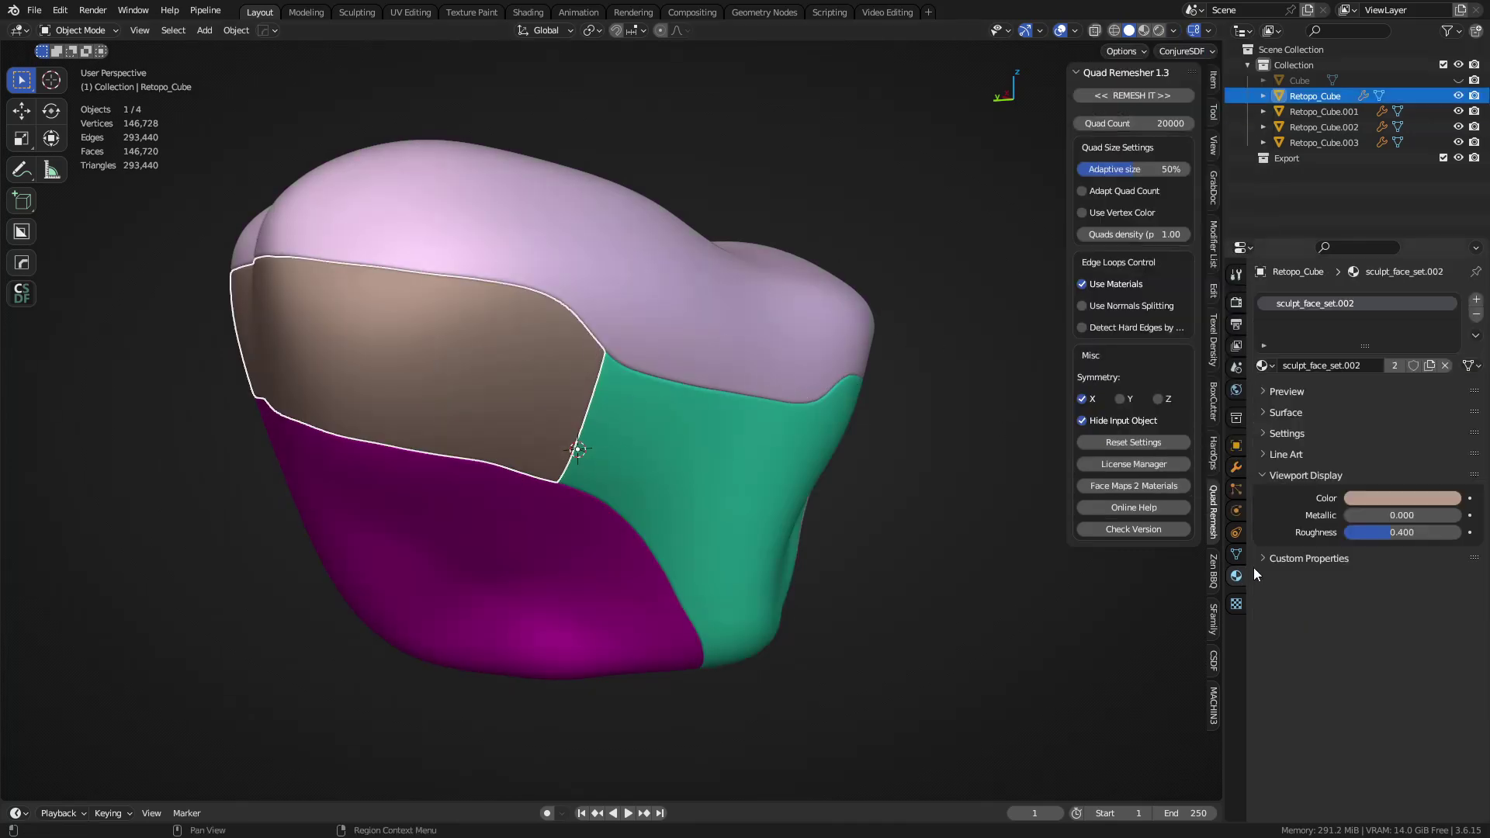
left_click(1395, 500)
left_click_drag(1368, 360, 1323, 268)
Change the viewport display colors of the green piece's material to mid grey and the pink piece's to near white
left_click(1324, 111)
left_click(1416, 501)
left_click(1324, 126)
left_click(1389, 499)
Change the viewport display color of the magenta piece's material to a very dark grey
left_click(1323, 142)
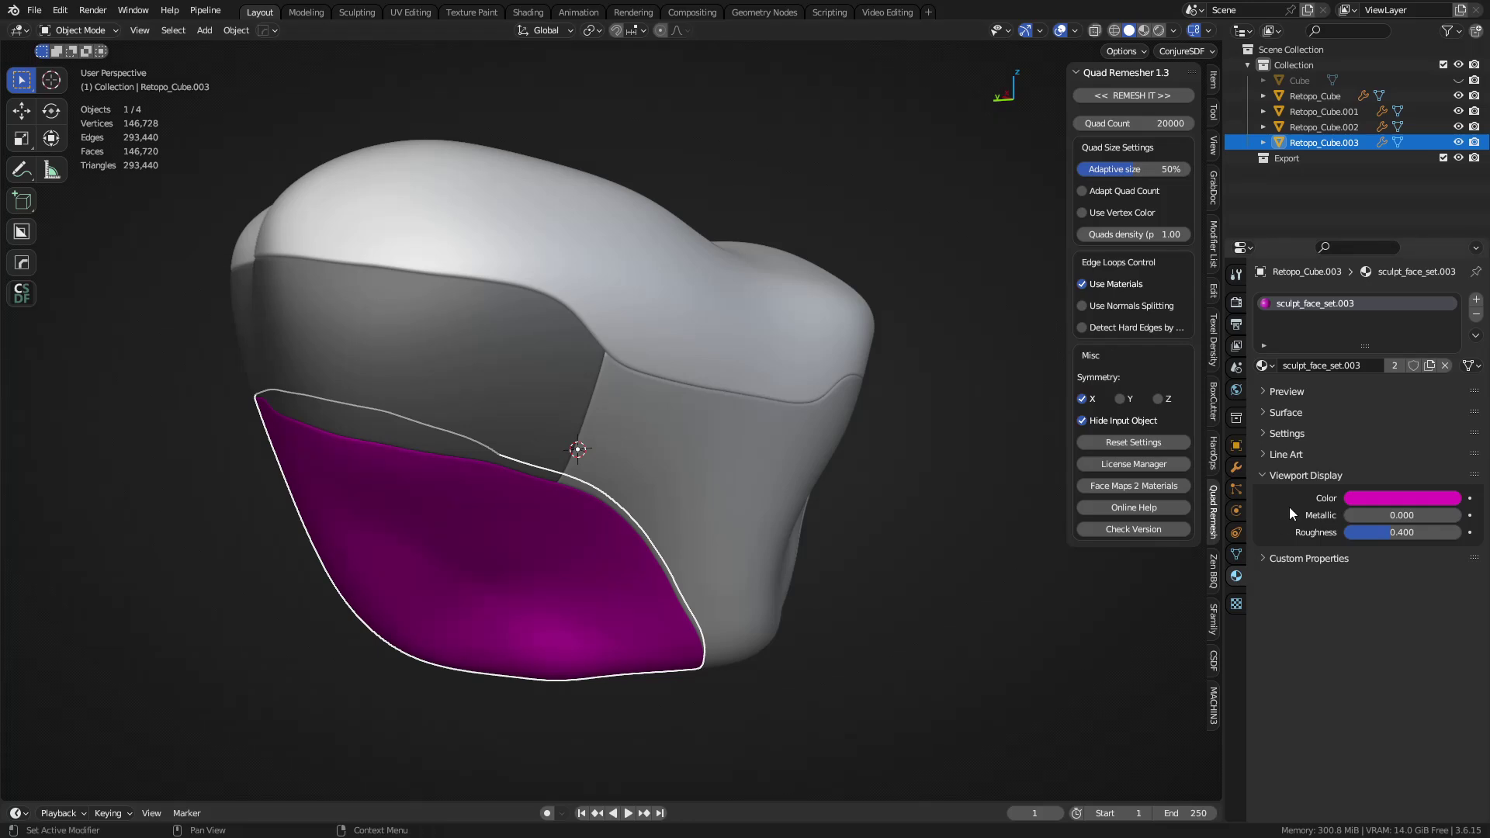
left_click(1391, 500)
left_click_drag(1354, 342, 1321, 338)
left_click(1024, 617)
Turn on the wireframe display for all pieces and examine the quad topology around the panel seams
middle_click_drag(1023, 617, 501, 416)
left_click(502, 415)
left_click(474, 388)
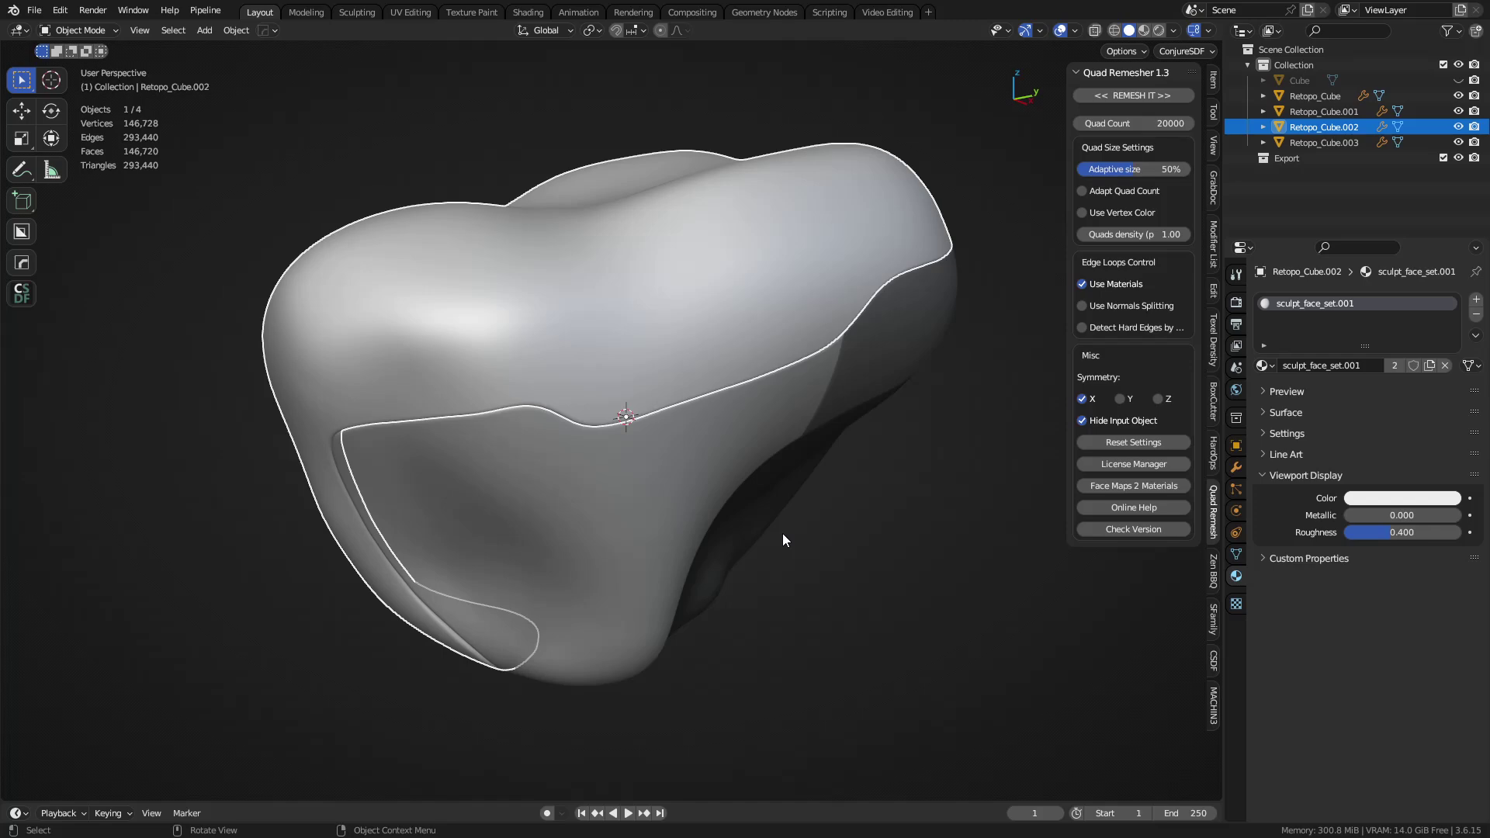
left_click(790, 558)
middle_click_drag(790, 558, 621, 540)
key("shift+w")
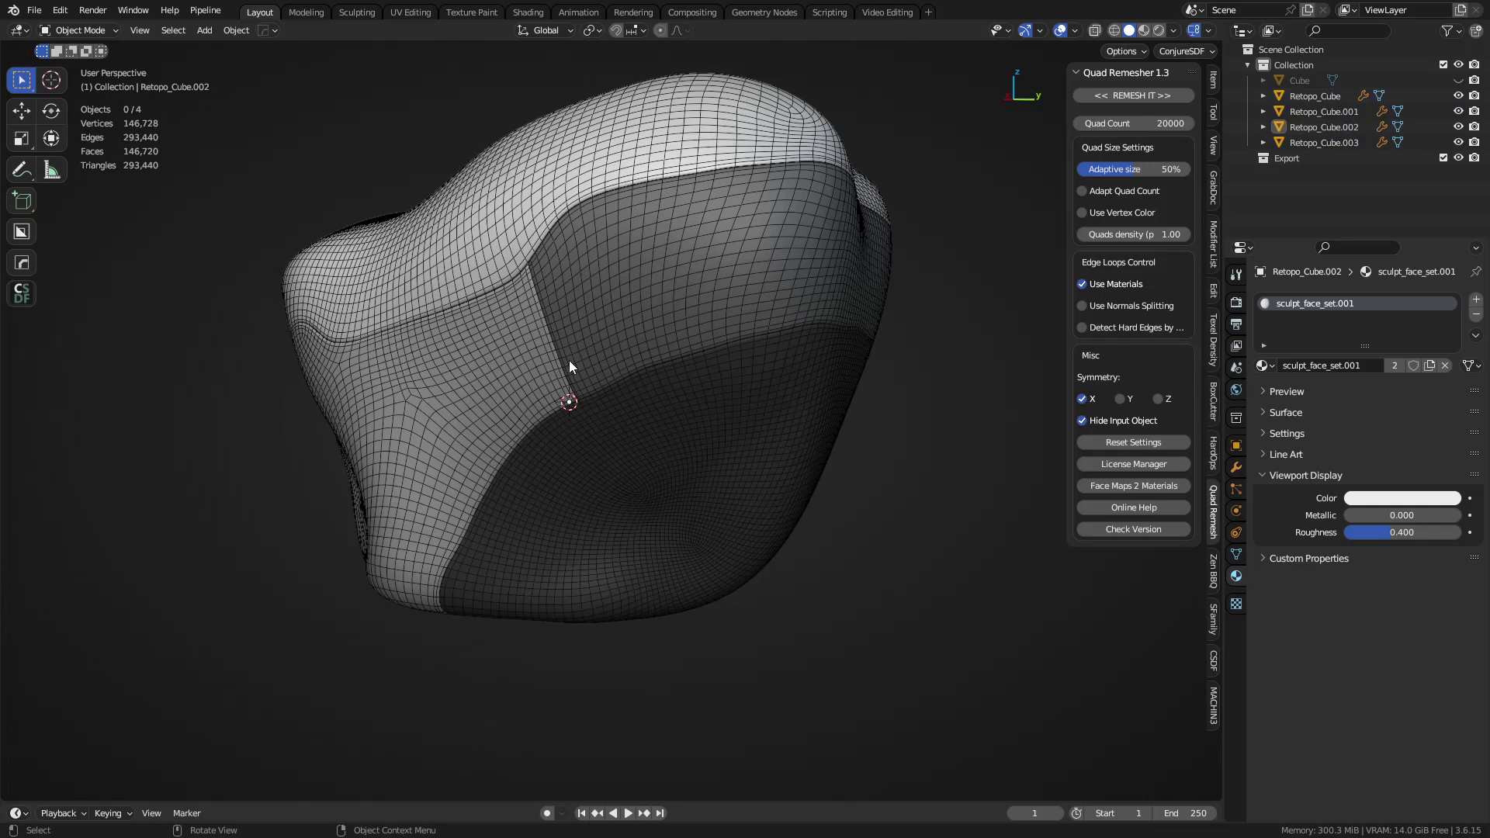
middle_click_drag(569, 361, 763, 371)
middle_click_drag(634, 411, 744, 399)
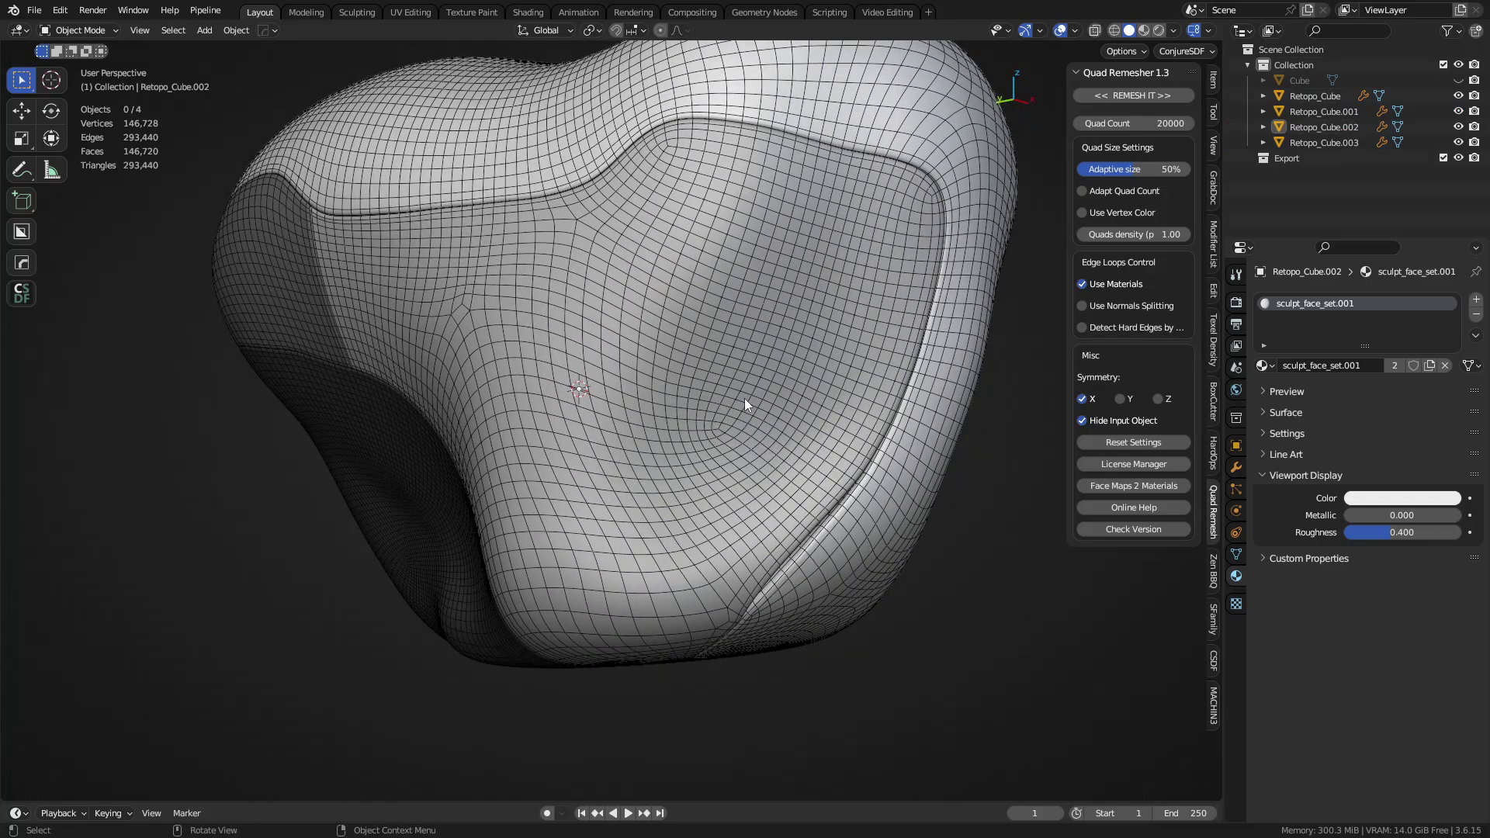